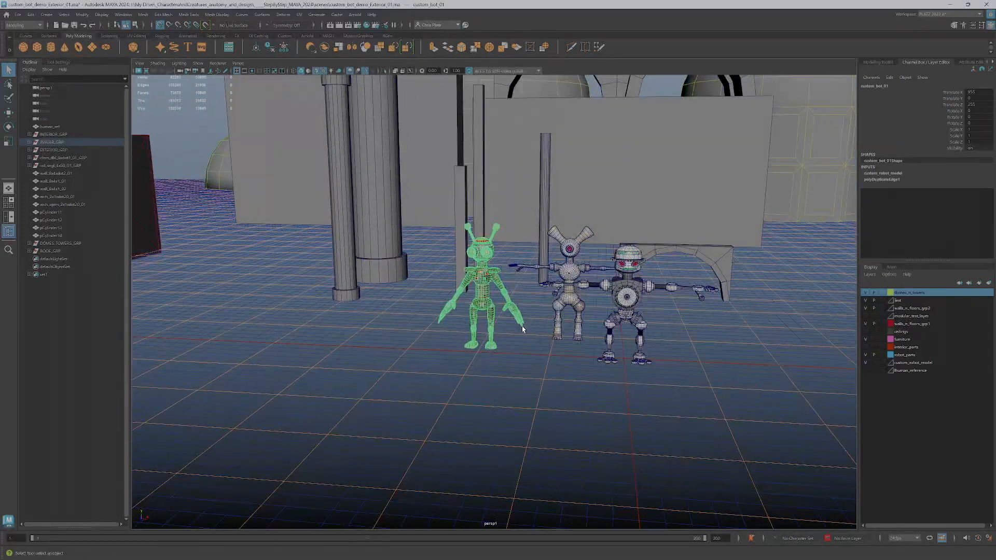
- Orbit toward the left room set and select its window frame, walls, floor and door
{"action": "middle_click_drag", "start_coordinate": [522, 328], "coordinate": [670, 332], "text": "alt"}
{"action": "left_click_drag", "start_coordinate": [591, 317], "coordinate": [619, 326], "text": "alt"}
{"action": "scroll", "coordinate": [619, 327], "scroll_direction": "up", "scroll_amount": 4}
{"action": "middle_click_drag", "start_coordinate": [619, 327], "coordinate": [881, 421], "text": "alt"}
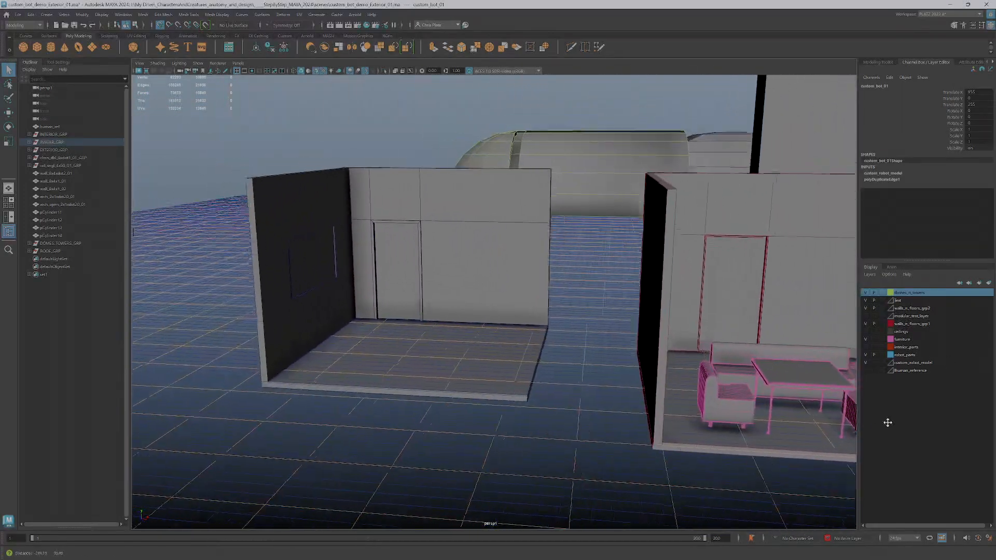
{"action": "scroll", "coordinate": [430, 283], "scroll_direction": "up", "scroll_amount": 3}
{"action": "left_click", "coordinate": [300, 256]}
{"action": "left_click", "coordinate": [298, 290]}
{"action": "left_click", "coordinate": [429, 263]}
{"action": "left_click", "coordinate": [441, 379]}
{"action": "scroll", "coordinate": [415, 353], "scroll_direction": "down", "scroll_amount": 1}
{"action": "left_click", "coordinate": [388, 296]}
- Orbit over the furnished room and look down on the robot parts from above
{"action": "middle_click_drag", "start_coordinate": [607, 342], "coordinate": [493, 335], "text": "alt"}
{"action": "scroll", "coordinate": [750, 414], "scroll_direction": "down", "scroll_amount": 2}
{"action": "middle_click_drag", "start_coordinate": [615, 368], "coordinate": [387, 352], "text": "alt"}
{"action": "scroll", "coordinate": [668, 403], "scroll_direction": "down", "scroll_amount": 2}
{"action": "left_click_drag", "start_coordinate": [669, 403], "coordinate": [629, 318], "text": "alt"}
{"action": "scroll", "coordinate": [630, 317], "scroll_direction": "up", "scroll_amount": 4}
{"action": "middle_click_drag", "start_coordinate": [620, 365], "coordinate": [603, 318], "text": "alt"}
{"action": "left_click_drag", "start_coordinate": [602, 318], "coordinate": [576, 452], "text": "alt"}
{"action": "middle_click_drag", "start_coordinate": [576, 452], "coordinate": [524, 271], "text": "alt"}
{"action": "scroll", "coordinate": [525, 271], "scroll_direction": "up", "scroll_amount": 3}
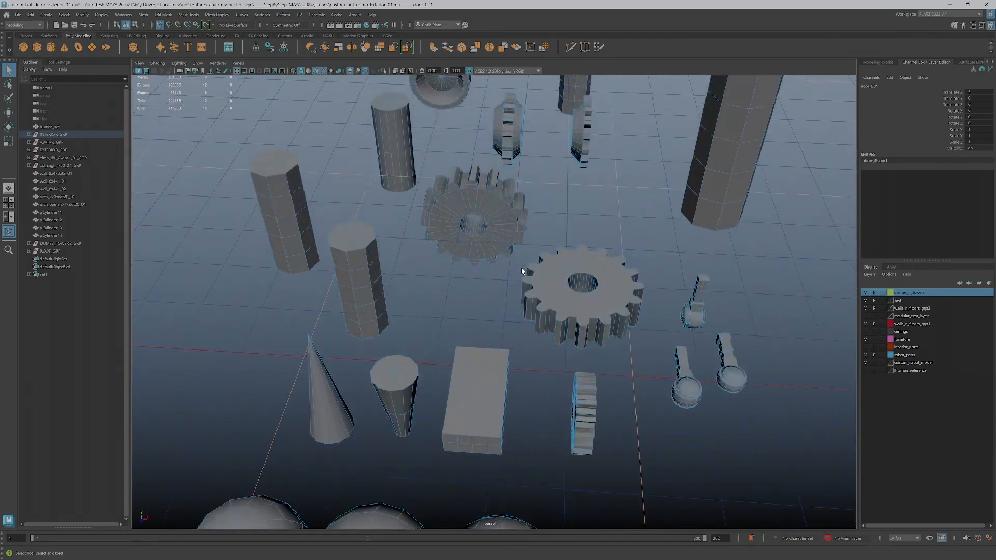
{"action": "scroll", "coordinate": [674, 270], "scroll_direction": "down", "scroll_amount": 3}
- Pan back past the room and columns and orbit to face the robot characters head-on
{"action": "middle_click_drag", "start_coordinate": [675, 269], "coordinate": [303, 227], "text": "alt"}
{"action": "scroll", "coordinate": [729, 331], "scroll_direction": "down", "scroll_amount": 3}
{"action": "middle_click_drag", "start_coordinate": [729, 331], "coordinate": [435, 279], "text": "alt"}
{"action": "middle_click_drag", "start_coordinate": [742, 288], "coordinate": [463, 320], "text": "alt"}
{"action": "scroll", "coordinate": [463, 319], "scroll_direction": "up", "scroll_amount": 4}
{"action": "middle_click_drag", "start_coordinate": [540, 327], "coordinate": [716, 338], "text": "alt"}
{"action": "scroll", "coordinate": [716, 338], "scroll_direction": "up", "scroll_amount": 3}
{"action": "middle_click_drag", "start_coordinate": [612, 338], "coordinate": [742, 312], "text": "alt"}
{"action": "left_click_drag", "start_coordinate": [741, 312], "coordinate": [561, 291], "text": "alt"}
- Select and frame cog_bot_01, then orbit around the robot to a higher frontal angle
{"action": "left_click", "coordinate": [615, 322]}
{"action": "key", "text": "f"}
{"action": "scroll", "coordinate": [561, 291], "scroll_direction": "up", "scroll_amount": 3}
{"action": "left_click_drag", "start_coordinate": [404, 298], "coordinate": [479, 275], "text": "alt"}
{"action": "scroll", "coordinate": [479, 276], "scroll_direction": "down", "scroll_amount": 3}
{"action": "scroll", "coordinate": [479, 276], "scroll_direction": "down", "scroll_amount": 8}
{"action": "middle_click_drag", "start_coordinate": [479, 276], "coordinate": [444, 314], "text": "alt"}
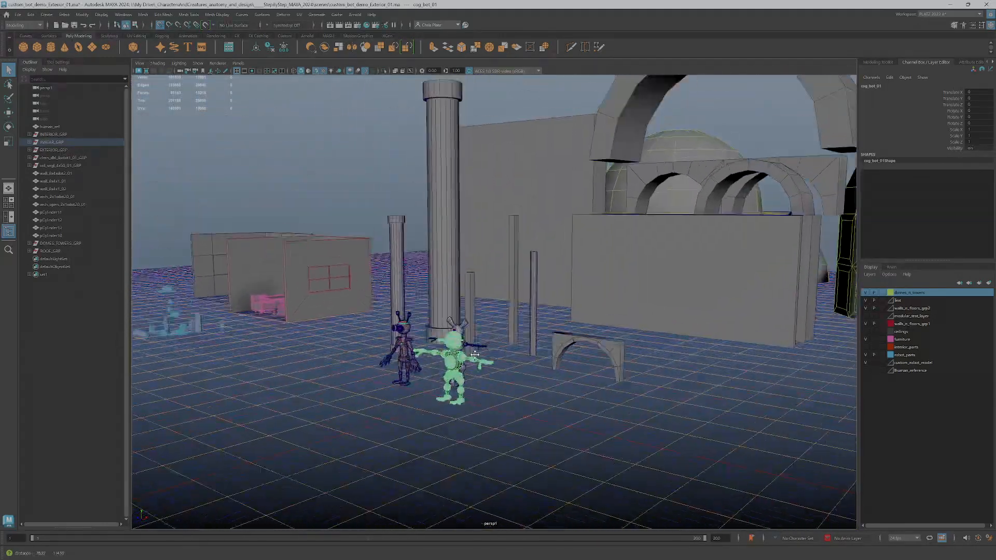
{"action": "left_click_drag", "start_coordinate": [444, 314], "coordinate": [532, 334], "text": "alt"}
{"action": "middle_click_drag", "start_coordinate": [532, 334], "coordinate": [667, 403], "text": "alt"}
{"action": "scroll", "coordinate": [468, 313], "scroll_direction": "down", "scroll_amount": 1}
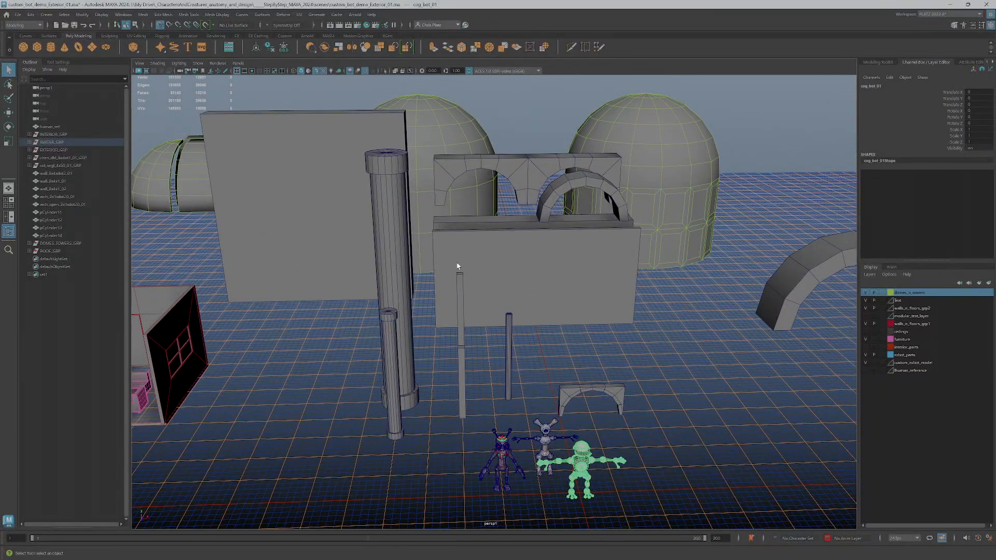
- Select the thick and thin wall pieces and the large wall wall_8x4x1_02
{"action": "left_click_drag", "start_coordinate": [474, 265], "coordinate": [438, 264], "text": "alt"}
{"action": "left_click", "coordinate": [437, 264]}
{"action": "left_click", "coordinate": [469, 291]}
{"action": "left_click", "coordinate": [454, 267]}
{"action": "left_click", "coordinate": [322, 243]}
{"action": "left_click_drag", "start_coordinate": [390, 306], "coordinate": [397, 238], "text": "alt"}
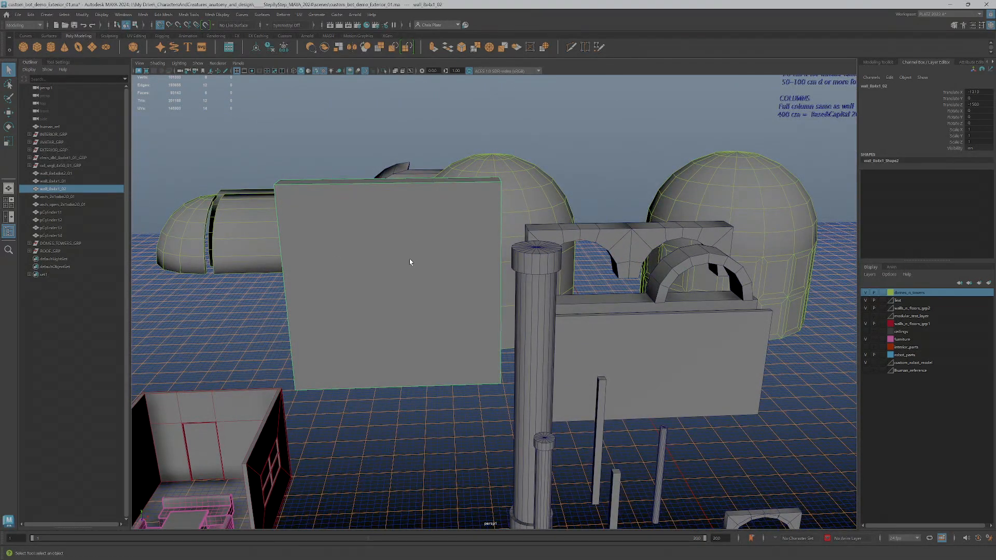
- Select arch pieces pCylinder12, pCylinder13 and pCylinder14, then the thin column shaft and capital
{"action": "left_click", "coordinate": [594, 235]}
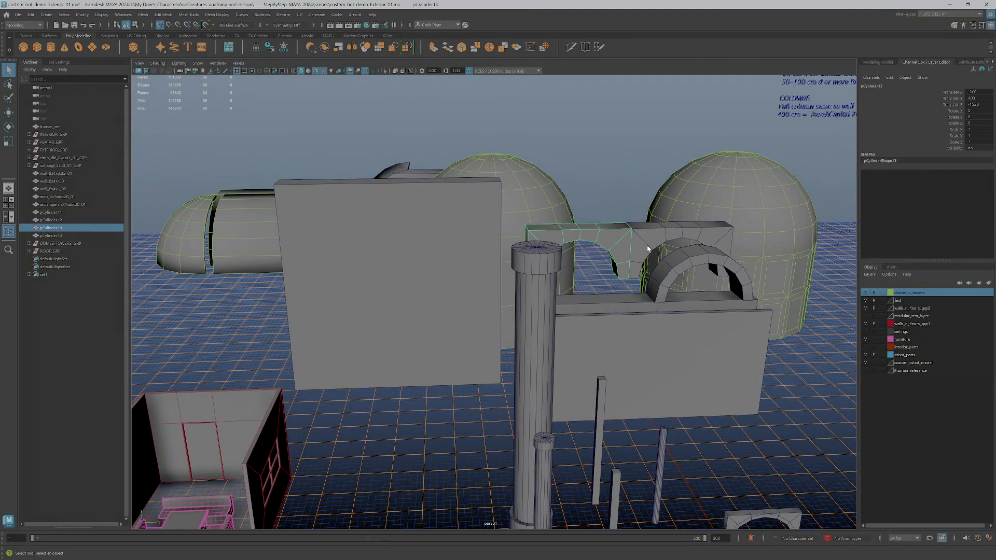
{"action": "left_click", "coordinate": [668, 277]}
{"action": "left_click", "coordinate": [604, 247]}
{"action": "left_click", "coordinate": [643, 239]}
{"action": "left_click", "coordinate": [600, 233]}
{"action": "middle_click_drag", "start_coordinate": [579, 517], "coordinate": [567, 430], "text": "alt"}
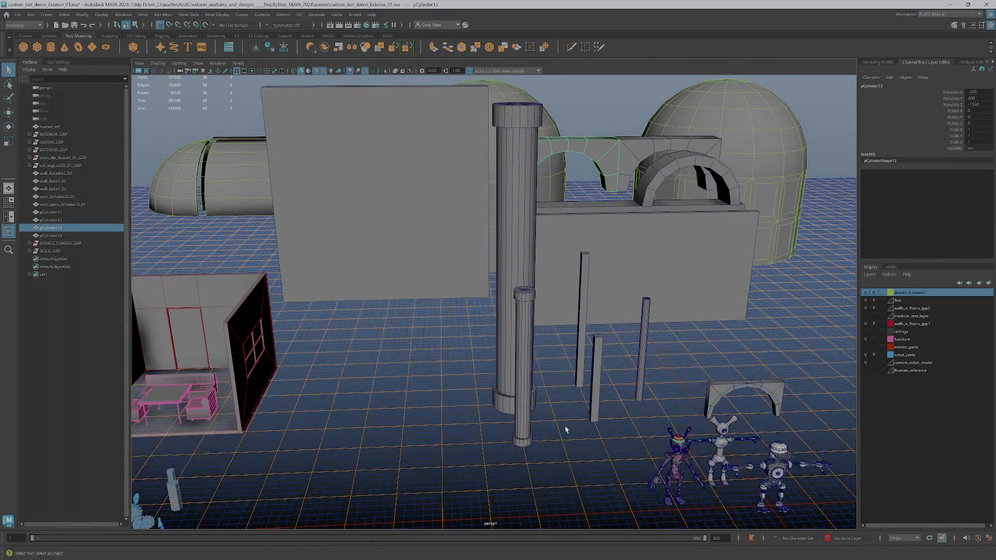
{"action": "left_click", "coordinate": [524, 396]}
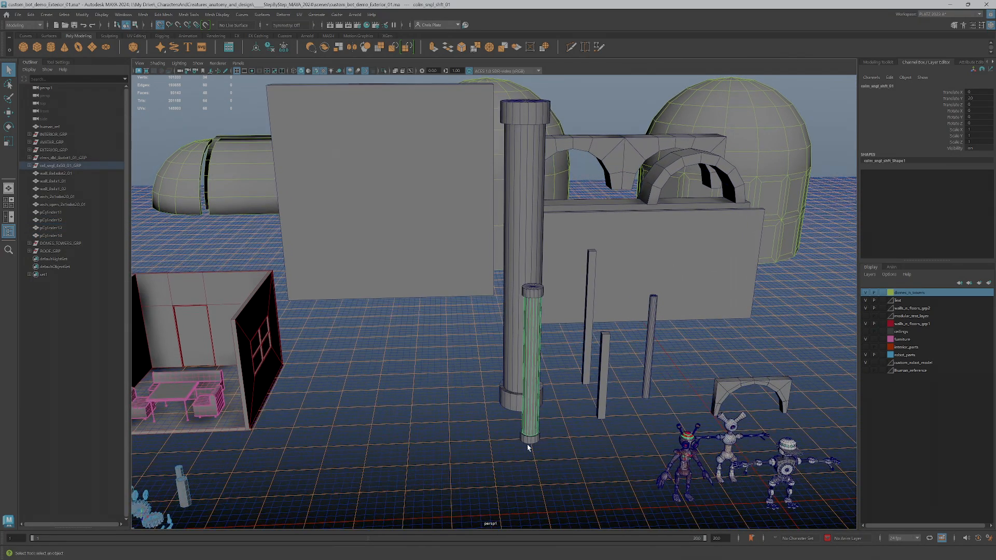
{"action": "left_click", "coordinate": [533, 290]}
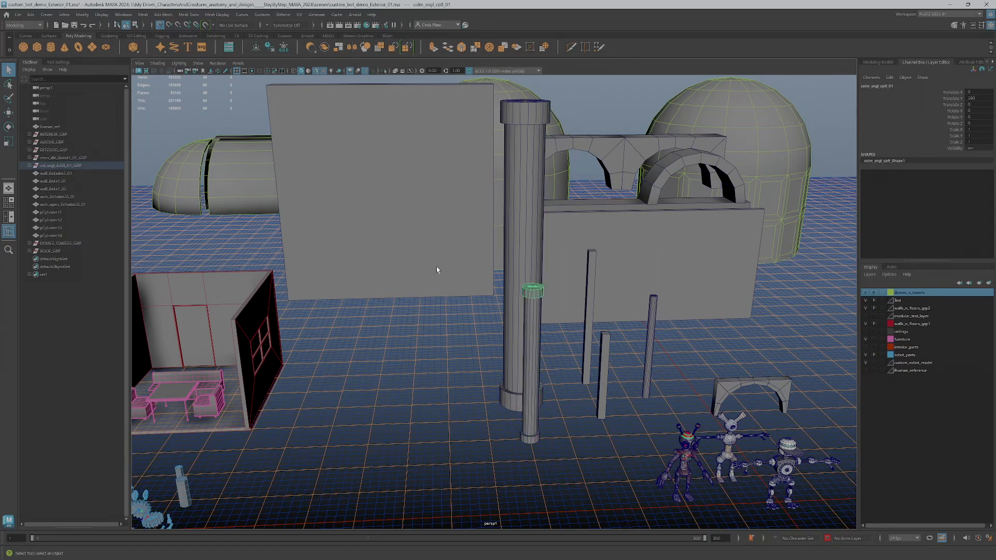
- Select wall_8x4x1_02, the open arch, the double-column group and the thin column shaft
{"action": "left_click", "coordinate": [48, 189]}
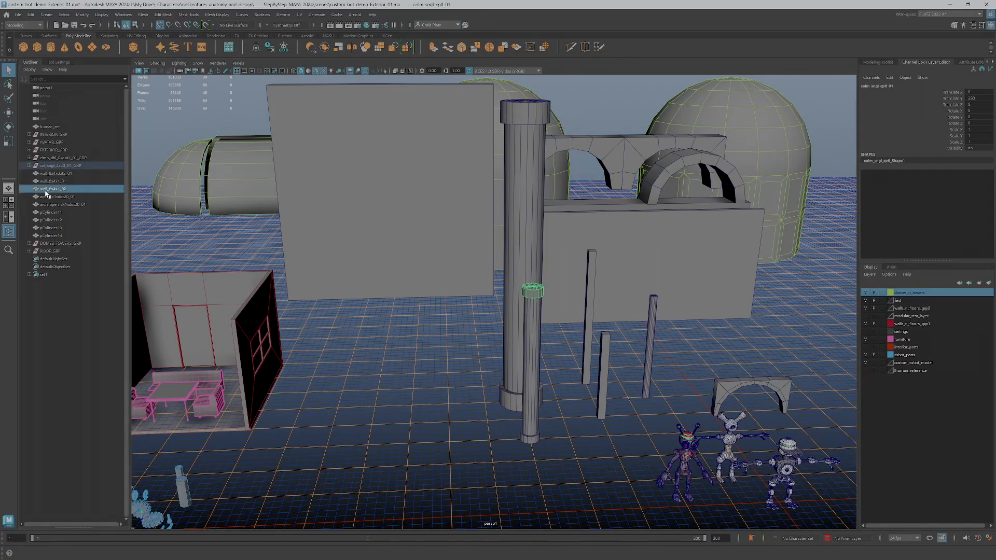
{"action": "left_click", "coordinate": [56, 204]}
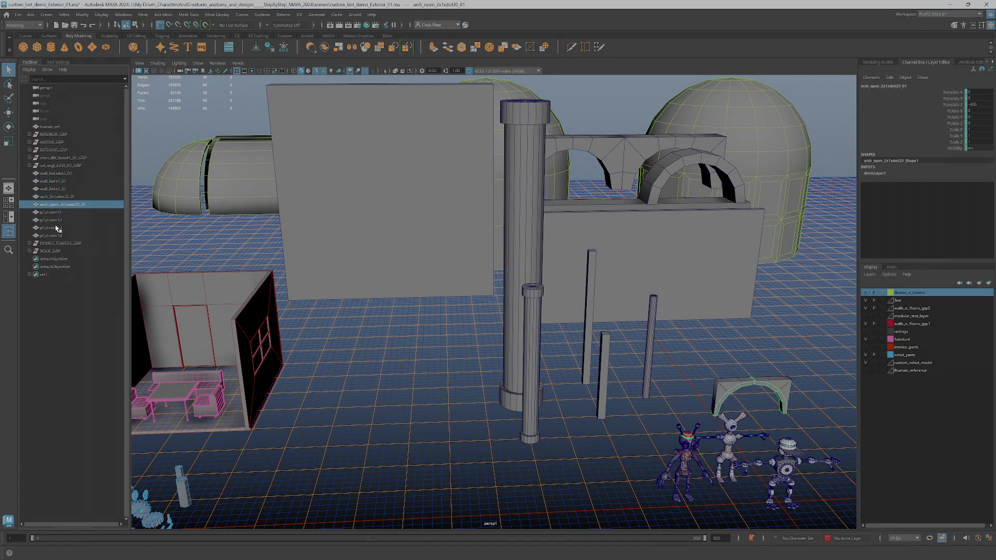
{"action": "left_click", "coordinate": [527, 236]}
{"action": "key", "text": "Up"}
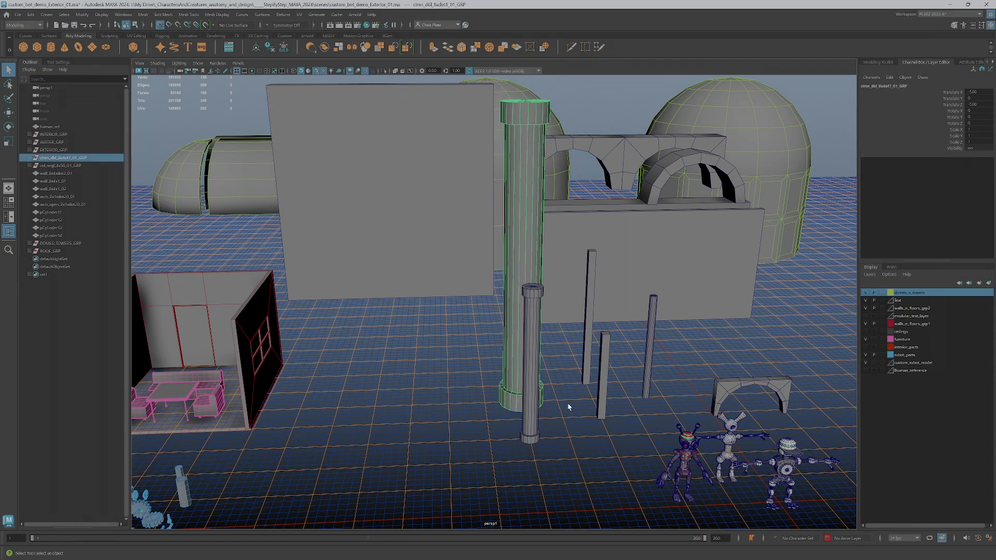
{"action": "left_click", "coordinate": [536, 421]}
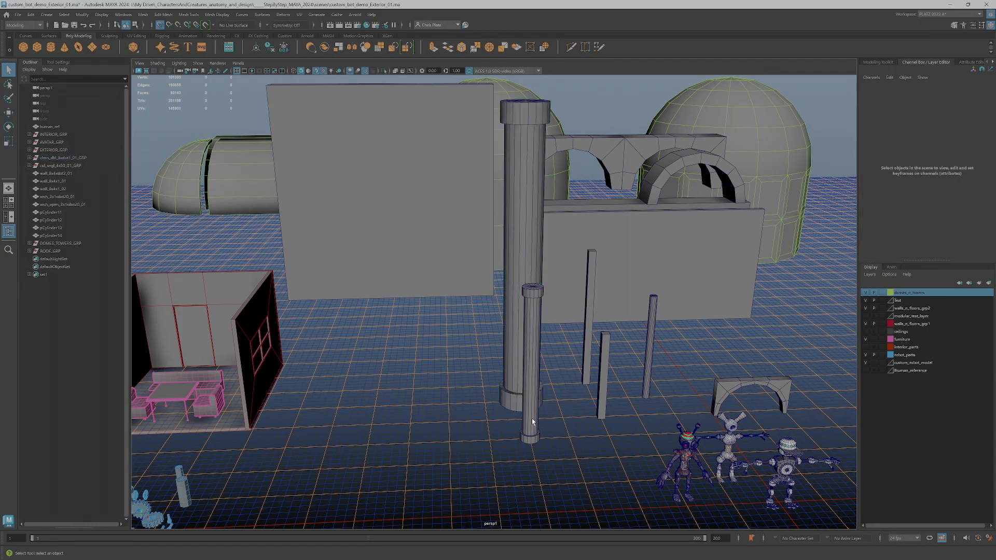
- Select the interior room group, then the table and the whole furniture group, then deselect
{"action": "left_click", "coordinate": [222, 341]}
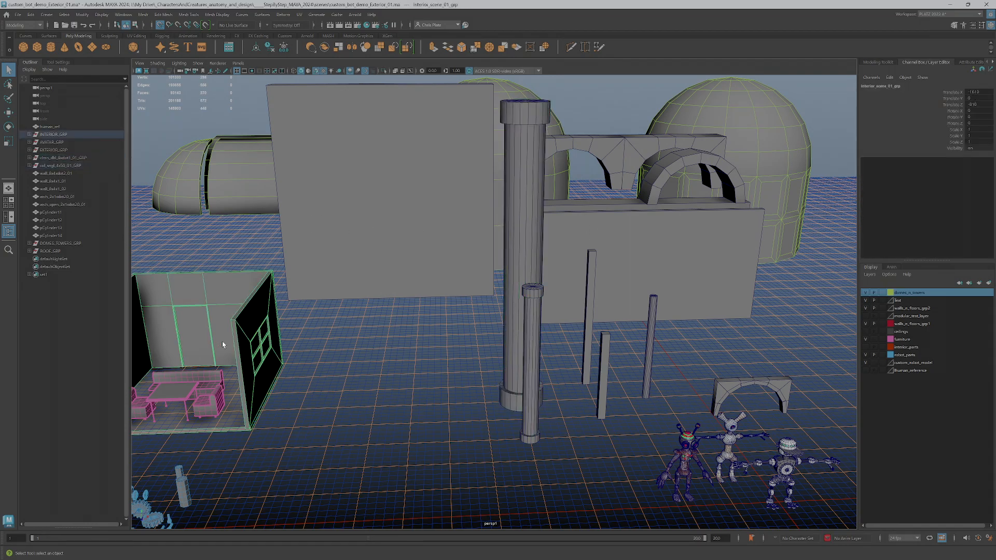
{"action": "left_click", "coordinate": [194, 394]}
{"action": "key", "text": "Up"}
{"action": "left_click", "coordinate": [175, 398]}
{"action": "key", "text": "Up"}
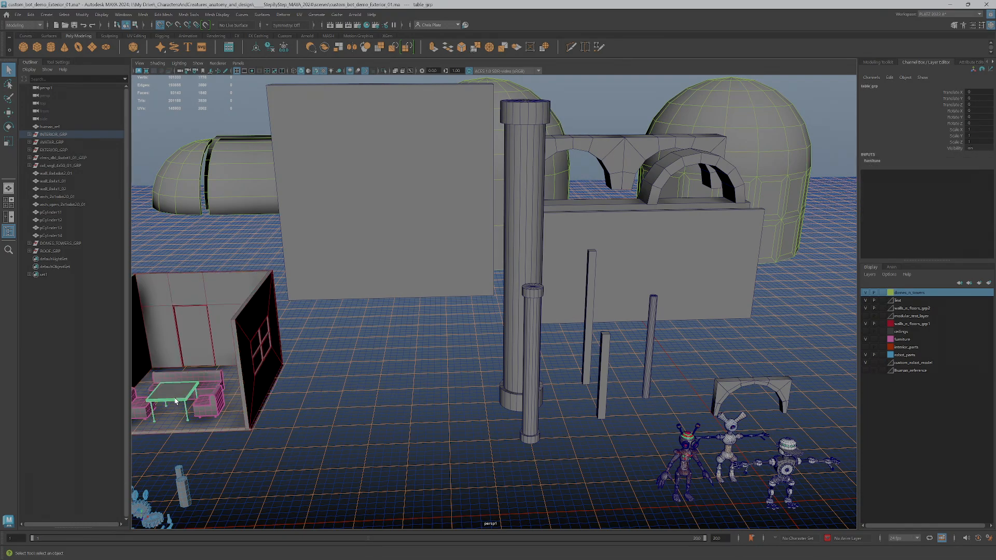
{"action": "key", "text": "Up"}
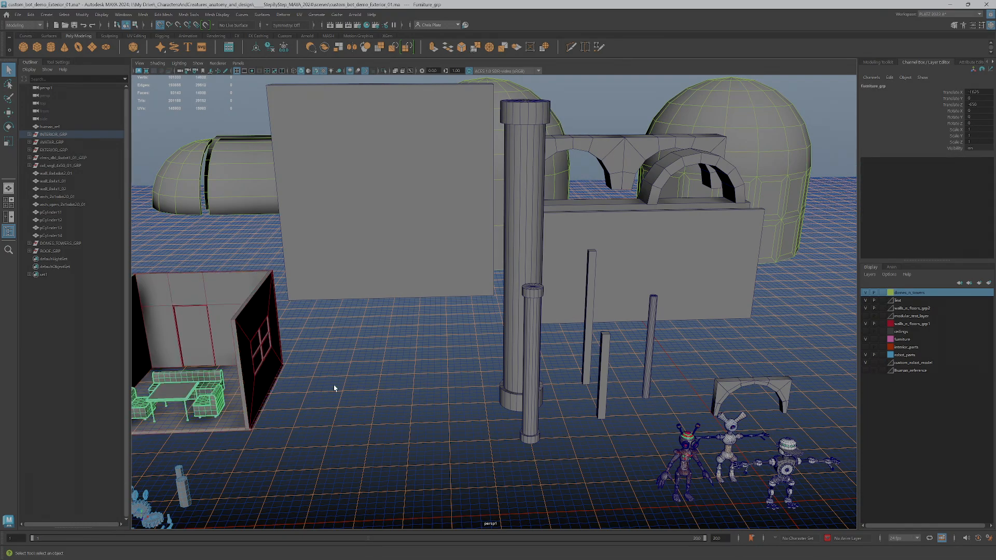
{"action": "left_click", "coordinate": [438, 346]}
- Select wall_8x4x1_01 and the dome pieces: dome_8x5, lower drum, quarter dome and dome_span_4x4_01
{"action": "left_click", "coordinate": [696, 206]}
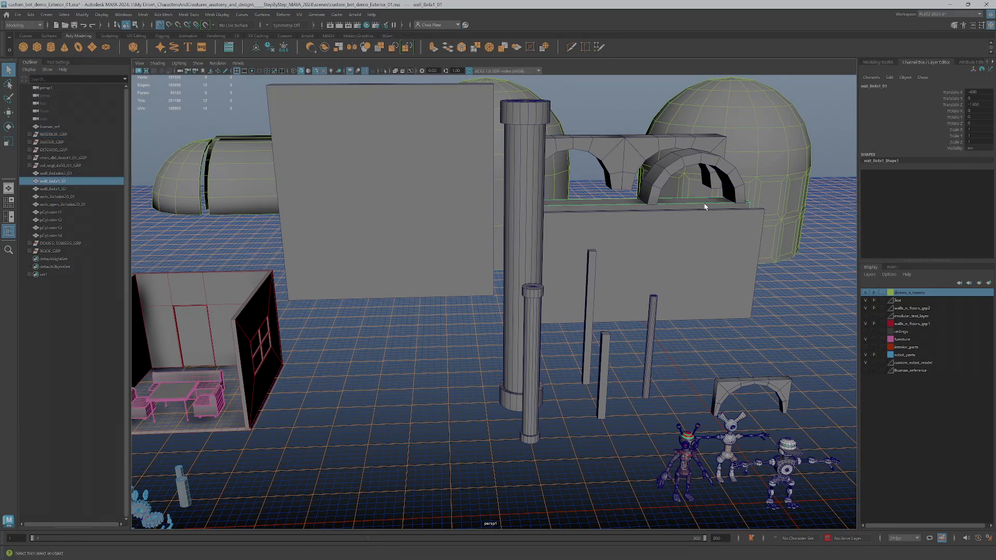
{"action": "left_click", "coordinate": [736, 180]}
{"action": "left_click_drag", "start_coordinate": [736, 180], "coordinate": [738, 249], "text": "alt"}
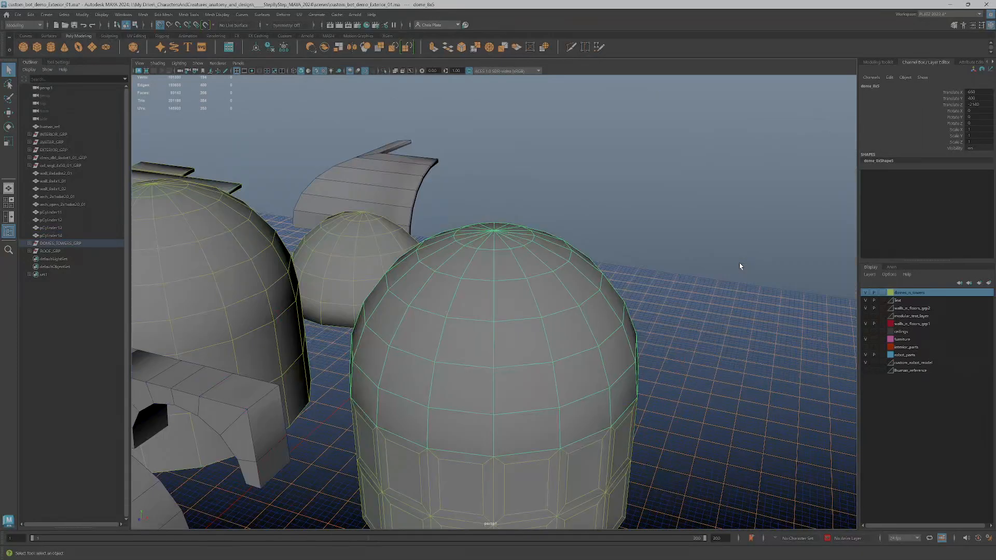
{"action": "left_click", "coordinate": [505, 447]}
{"action": "left_click_drag", "start_coordinate": [505, 447], "coordinate": [374, 318], "text": "alt"}
{"action": "left_click", "coordinate": [346, 302]}
{"action": "left_click", "coordinate": [414, 306]}
{"action": "left_click_drag", "start_coordinate": [534, 312], "coordinate": [529, 304], "text": "alt"}
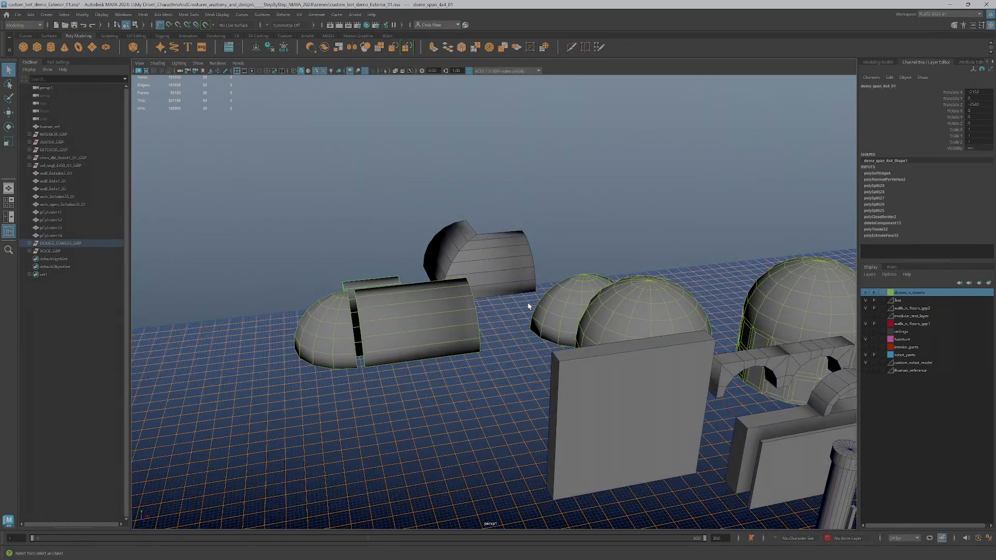
- In Unreal, stop the game preview, fly past the robots to the bridge and towers, then minimize
{"action": "key", "text": "alt+Tab"}
{"action": "key", "text": "alt+Tab"}
{"action": "key", "text": "alt+Tab"}
{"action": "key", "text": "alt+Tab"}
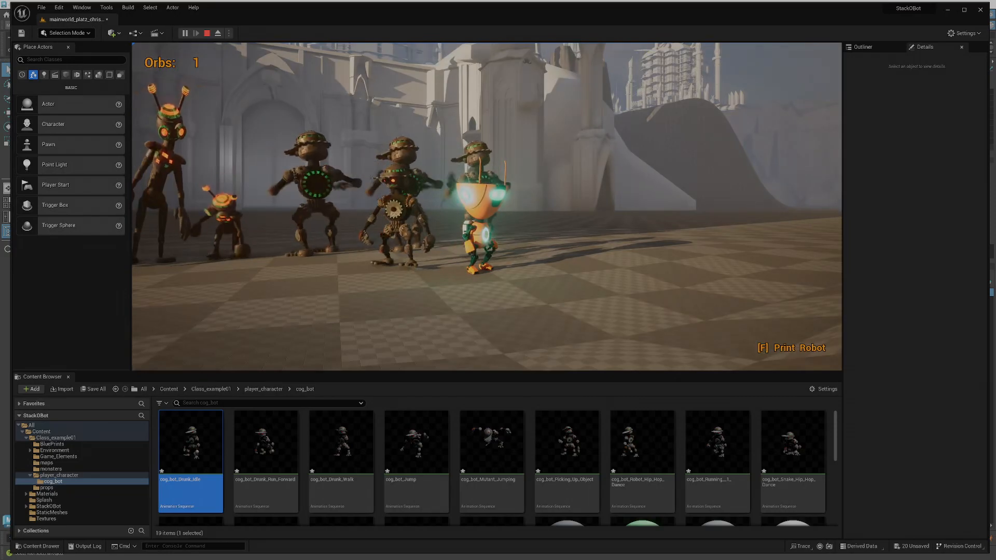
{"action": "key", "text": "Escape"}
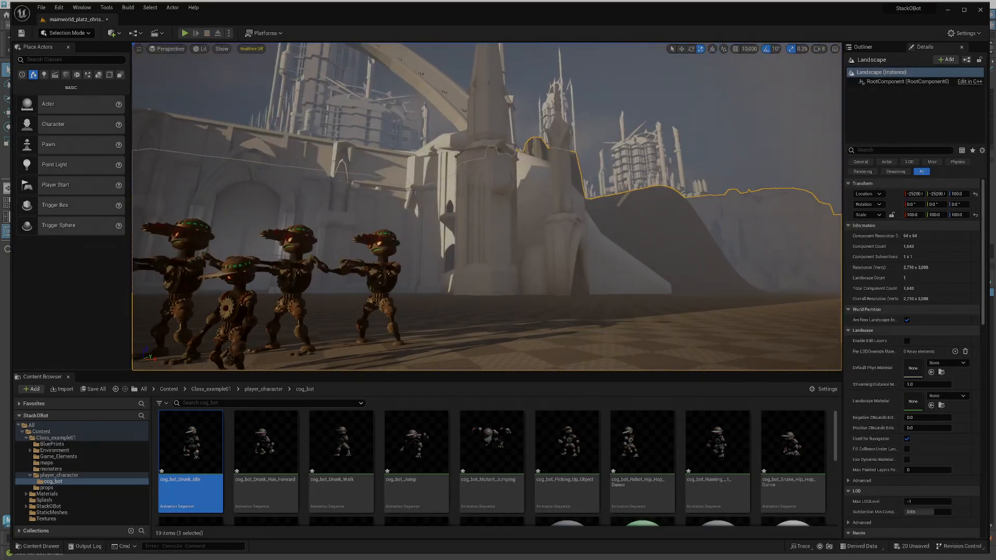
{"action": "right_click_drag", "start_coordinate": [487, 207], "coordinate": [423, 193]}
{"action": "key", "text": "w"}
{"action": "key", "text": "s"}
{"action": "key", "text": "d"}
{"action": "mouse_move", "coordinate": [546, 259]}
{"action": "right_mouse_down"}
{"action": "mouse_move", "coordinate": [537, 257]}
{"action": "mouse_move", "coordinate": [546, 258]}
{"action": "right_mouse_up"}
{"action": "key", "text": "e"}
{"action": "right_click_drag", "start_coordinate": [581, 225], "coordinate": [623, 201]}
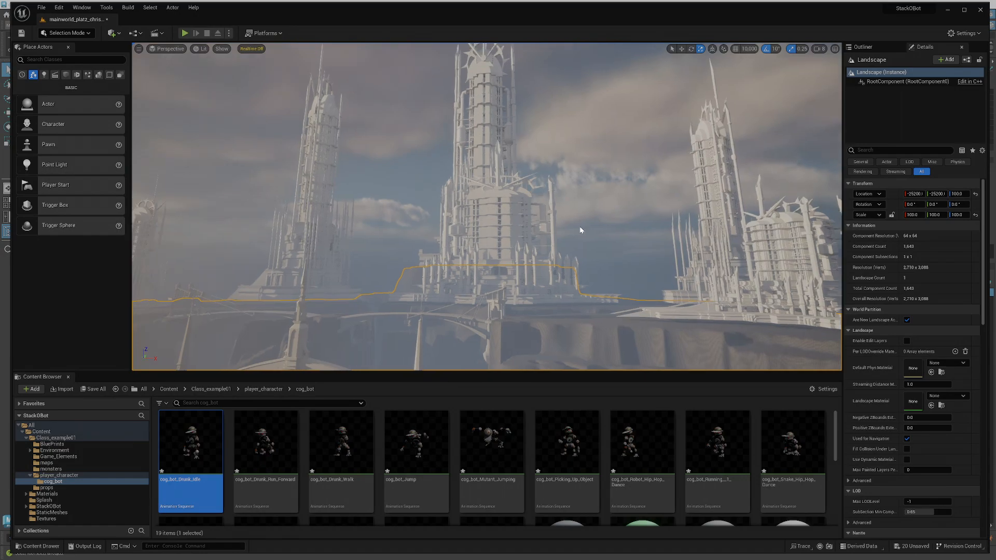
{"action": "right_click_drag", "start_coordinate": [572, 235], "coordinate": [559, 267]}
{"action": "key", "text": "q"}
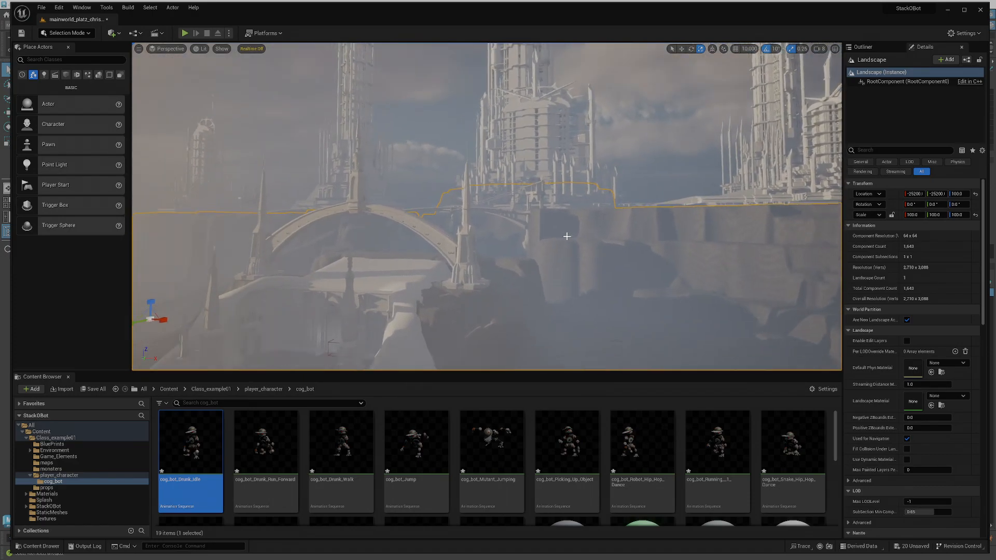
{"action": "left_click", "coordinate": [947, 10]}
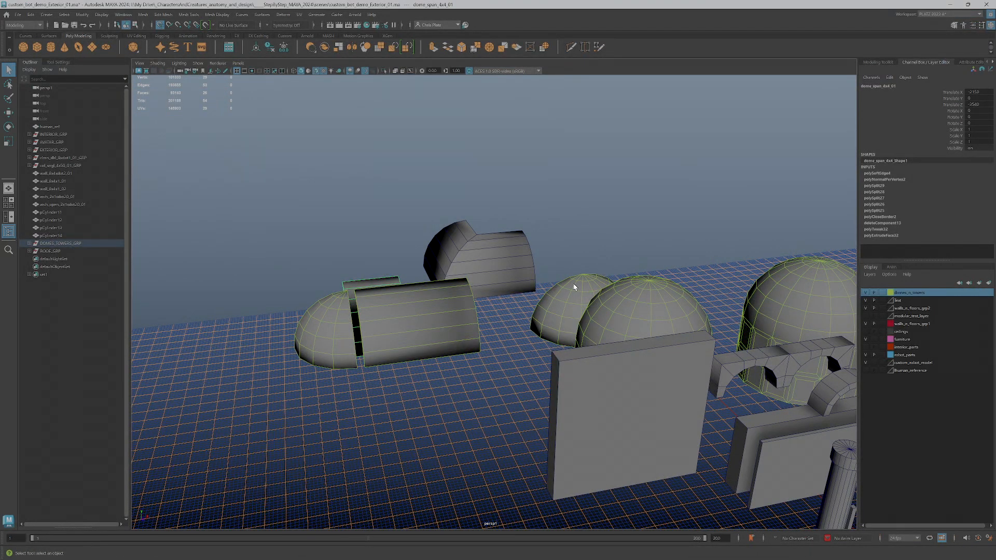
- Switch from Maya to the portfolio Google Slides browser window
{"action": "key", "text": "alt+Tab"}
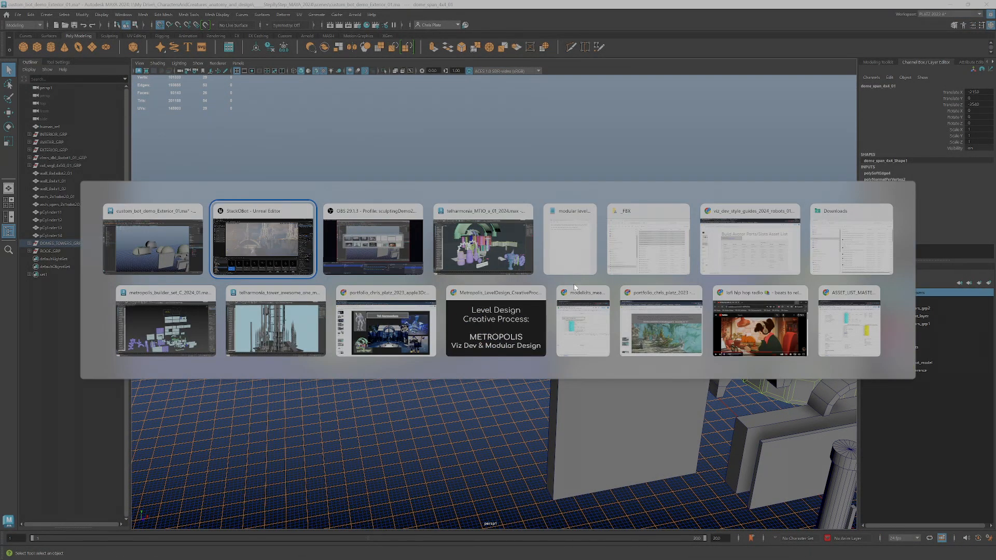
{"action": "key", "text": "Down"}
{"action": "key", "text": "Right"}
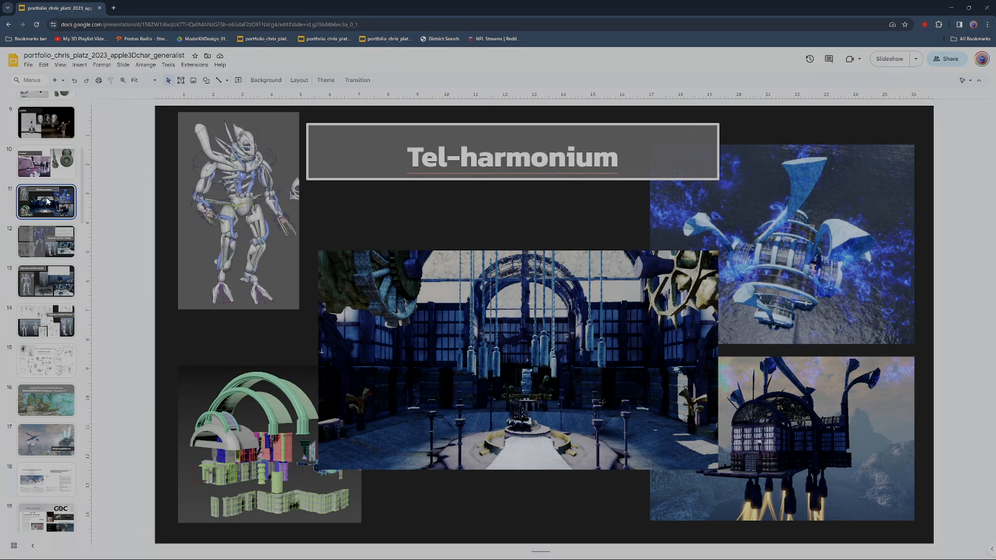
- Show slide 12, undoing an accidentally inserted blank slide
{"action": "left_click", "coordinate": [60, 247]}
{"action": "key", "text": "ctrl+m"}
{"action": "left_click", "coordinate": [60, 247]}
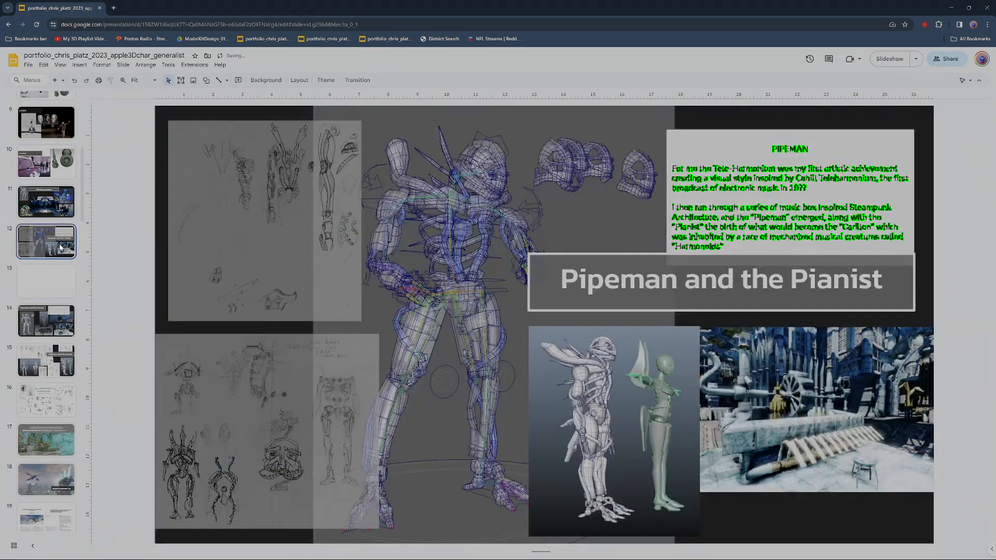
{"action": "key", "text": "ctrl+z"}
- Move from the Tel-harmonium slide to the Pipeman and the Pianist slide, then on to slide 14
{"action": "left_click", "coordinate": [46, 207]}
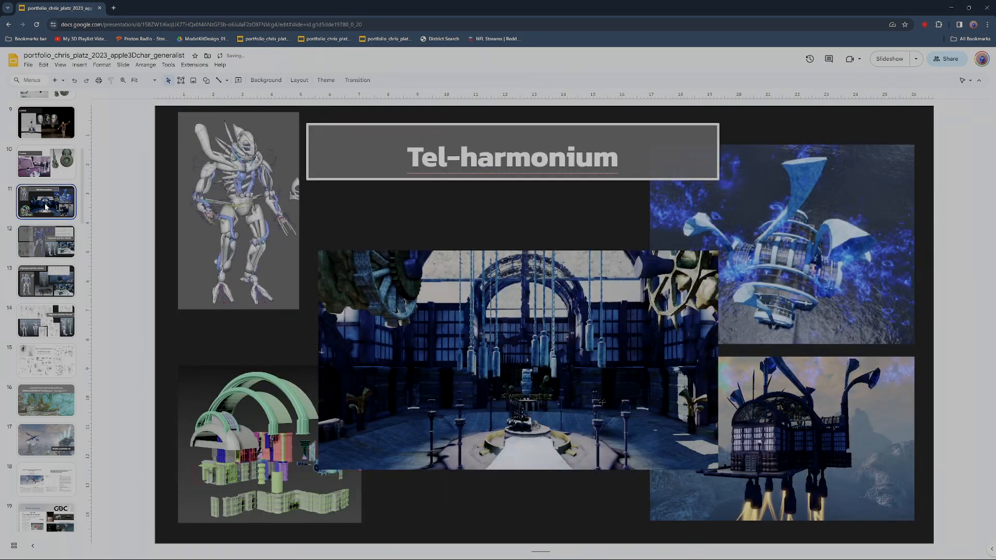
{"action": "left_click", "coordinate": [50, 244]}
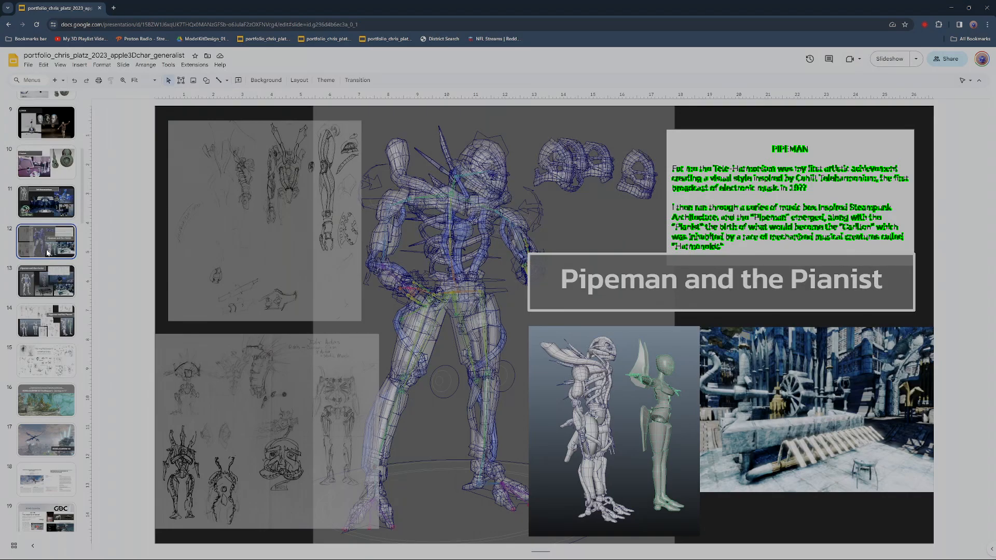
{"action": "key", "text": "Down"}
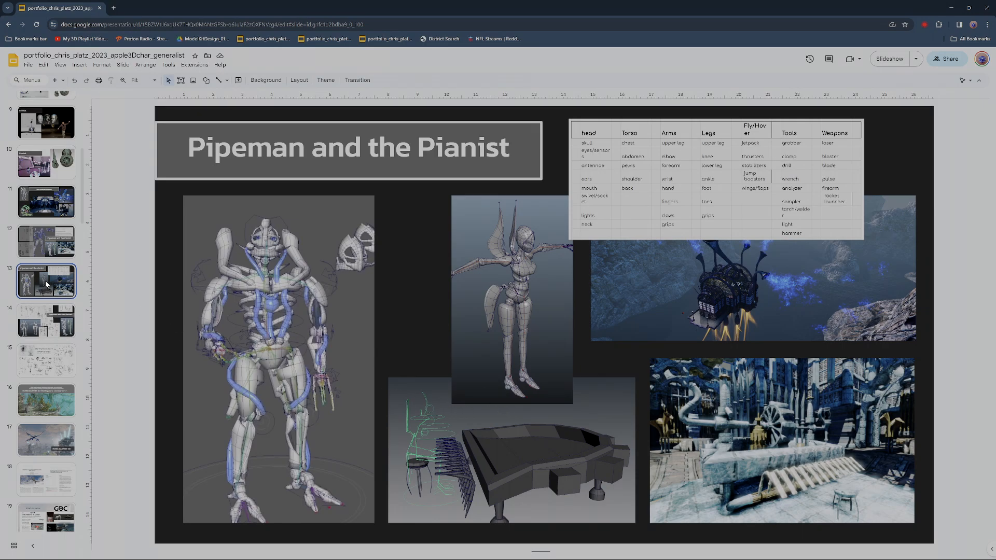
{"action": "key", "text": "Down"}
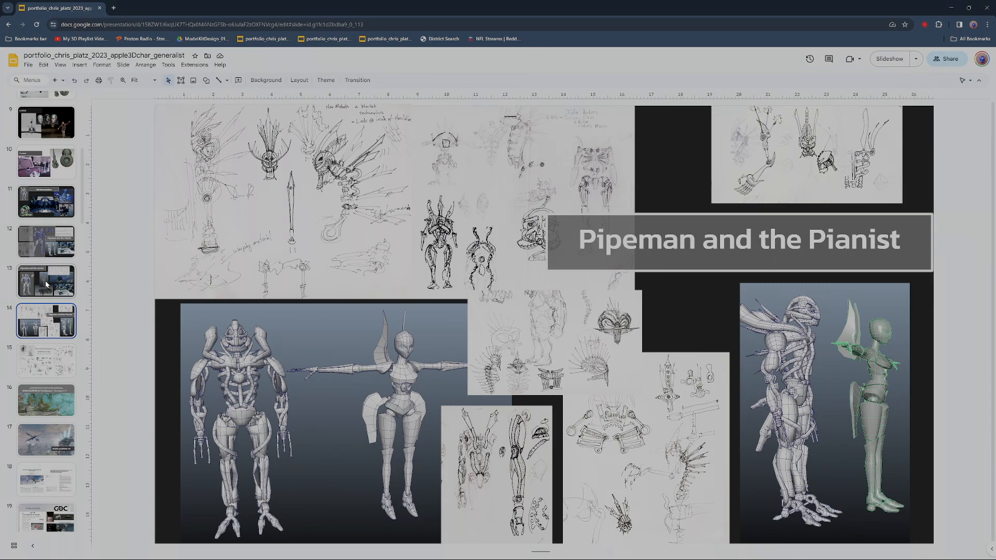
- Advance to Harmonoids, jump back through both Coretet slides and Tel-harmonium, then step forward to slide 15
{"action": "key", "text": "Down"}
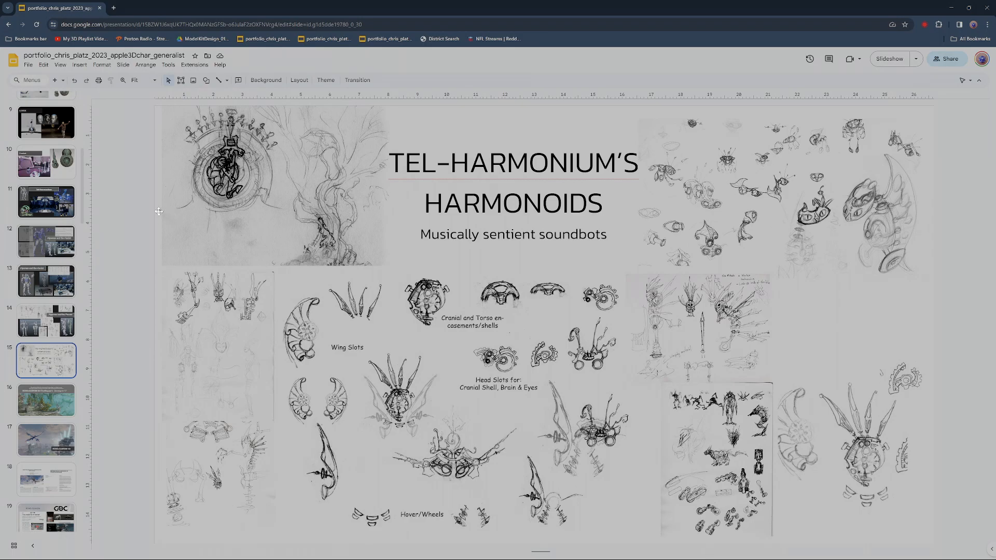
{"action": "left_click", "coordinate": [58, 134]}
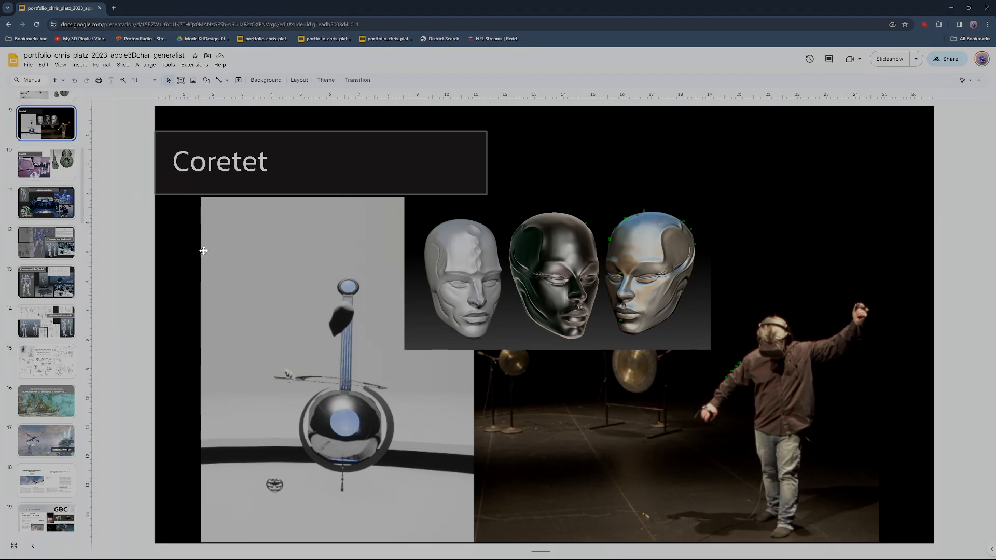
{"action": "left_click", "coordinate": [56, 173]}
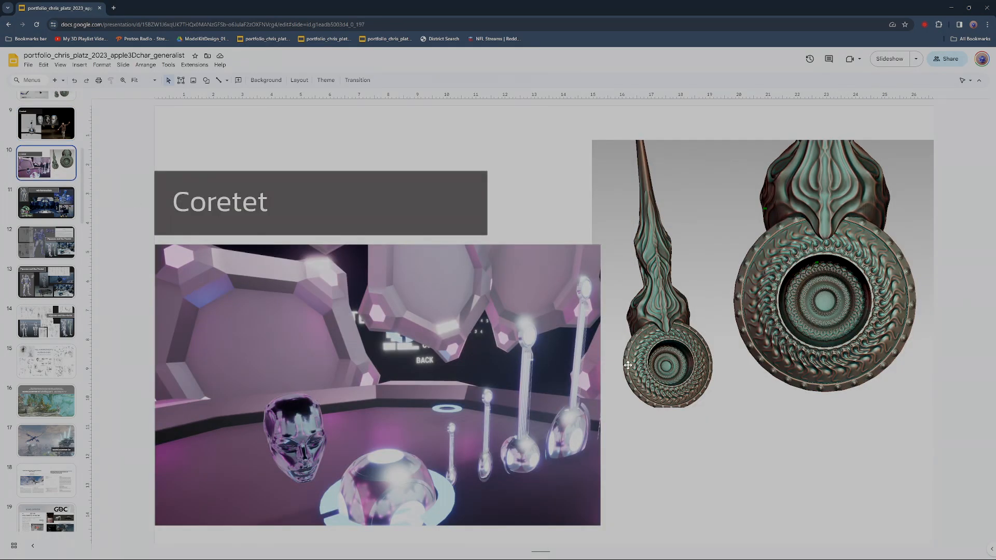
{"action": "left_click", "coordinate": [32, 202]}
{"action": "key", "text": "Down"}
{"action": "key", "text": "Down"}
{"action": "key", "text": "Down"}
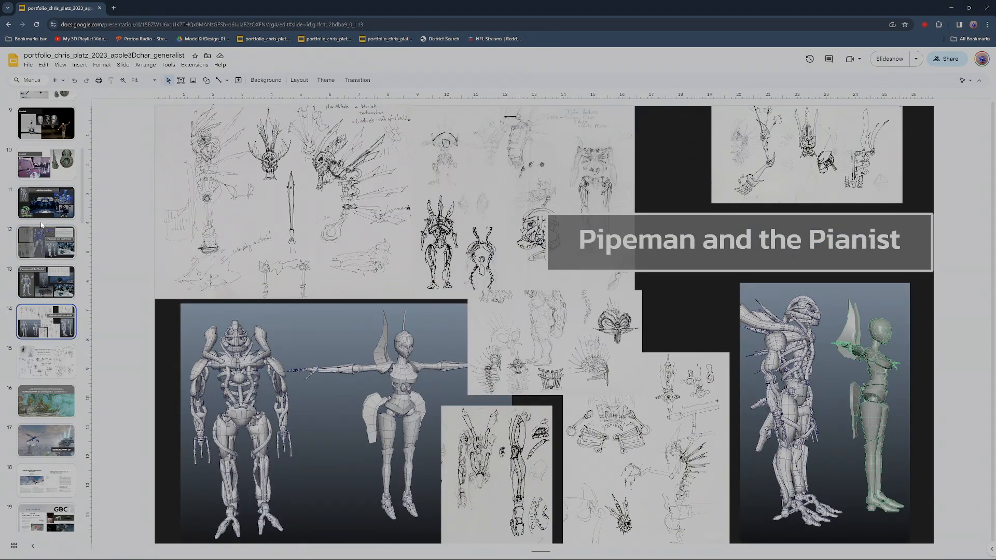
{"action": "key", "text": "Down"}
{"action": "key", "text": "Down"}
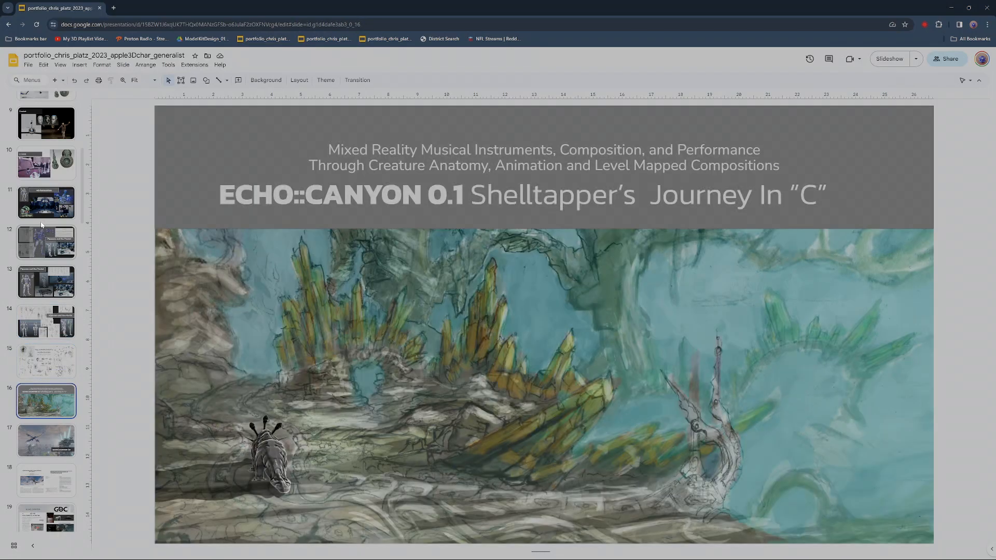
- Step back to slide 15, then bring up the telharmonia 3ds Max scene and orbit the building
{"action": "key", "text": "Up"}
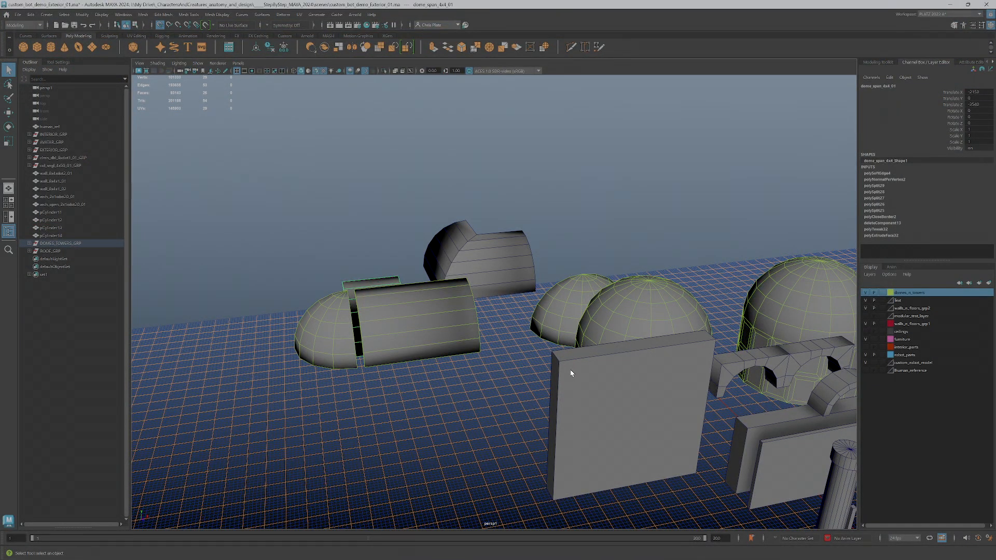
{"action": "key", "text": "alt+Tab"}
{"action": "key", "text": "Tab"}
{"action": "key", "text": "Tab"}
{"action": "key", "text": "Tab"}
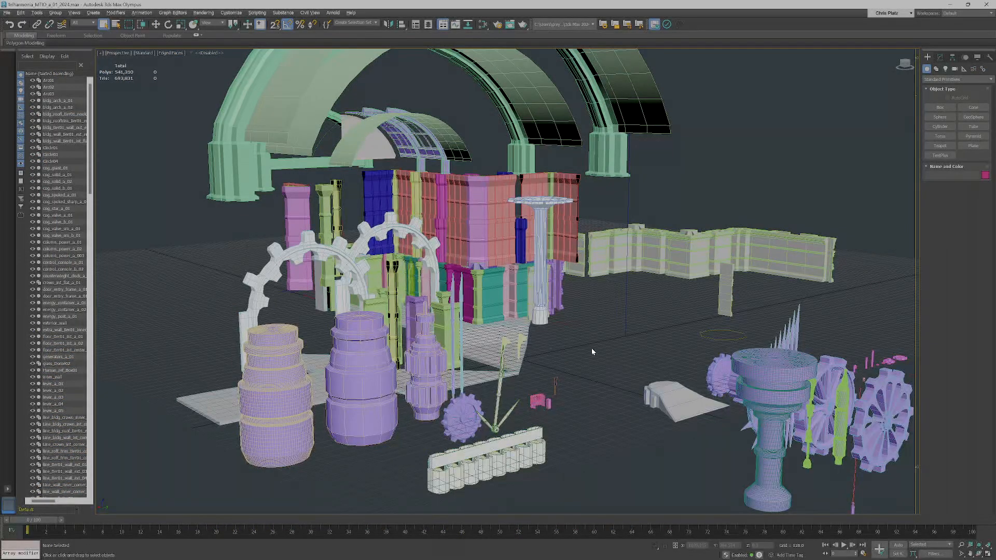
{"action": "middle_click_drag", "start_coordinate": [550, 335], "coordinate": [605, 430], "text": "alt"}
{"action": "scroll", "coordinate": [605, 396], "scroll_direction": "up", "scroll_amount": 10}
{"action": "scroll", "coordinate": [608, 324], "scroll_direction": "down", "scroll_amount": 10}
- Orbit the building and select the grey column pieces and the single interior wall piece
{"action": "middle_click_drag", "start_coordinate": [592, 317], "coordinate": [574, 380], "text": "alt"}
{"action": "scroll", "coordinate": [552, 360], "scroll_direction": "up", "scroll_amount": 5}
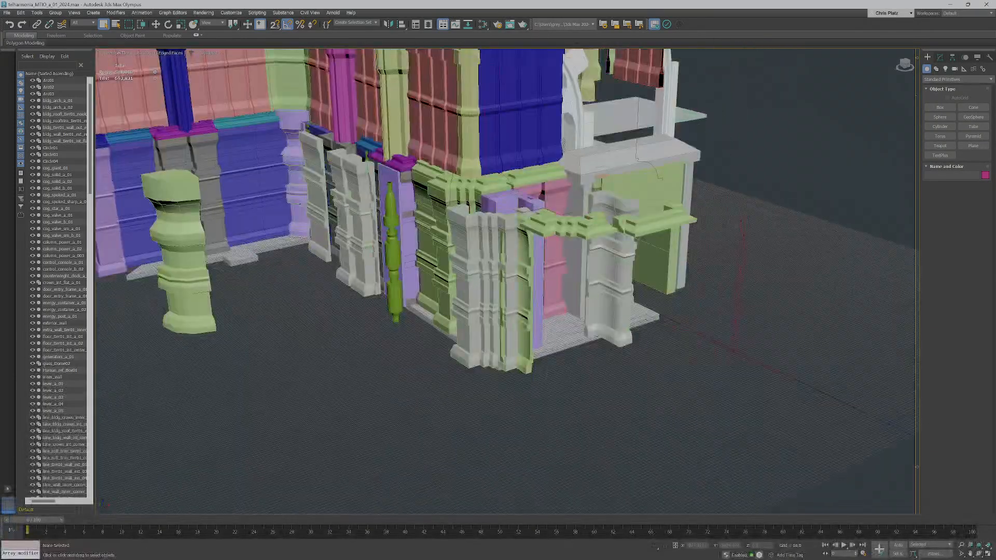
{"action": "left_click", "coordinate": [475, 287]}
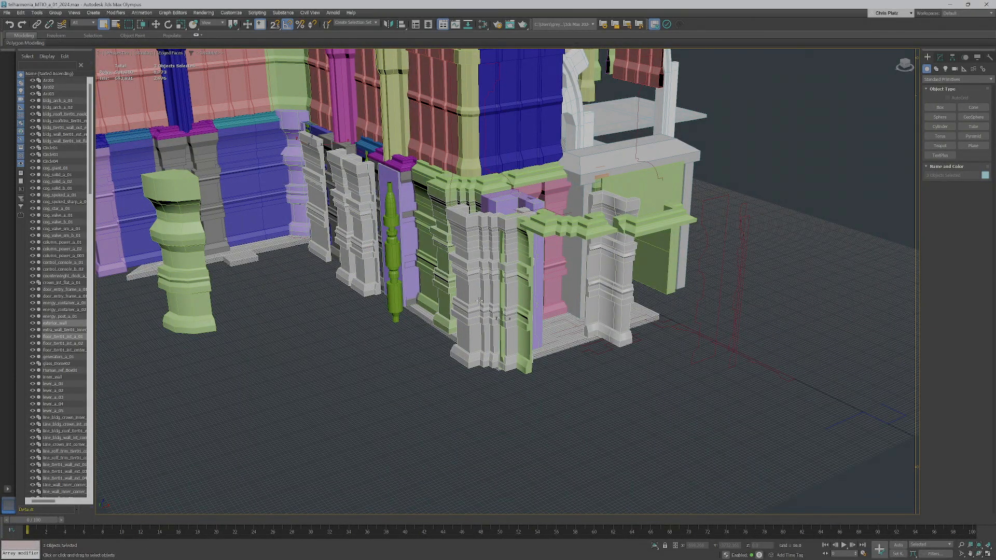
{"action": "scroll", "coordinate": [480, 301], "scroll_direction": "down", "scroll_amount": 4}
{"action": "middle_click_drag", "start_coordinate": [492, 344], "coordinate": [480, 401], "text": "alt"}
{"action": "left_click", "coordinate": [564, 293]}
{"action": "scroll", "coordinate": [480, 401], "scroll_direction": "up", "scroll_amount": 4}
{"action": "middle_click_drag", "start_coordinate": [614, 279], "coordinate": [534, 427], "text": "alt"}
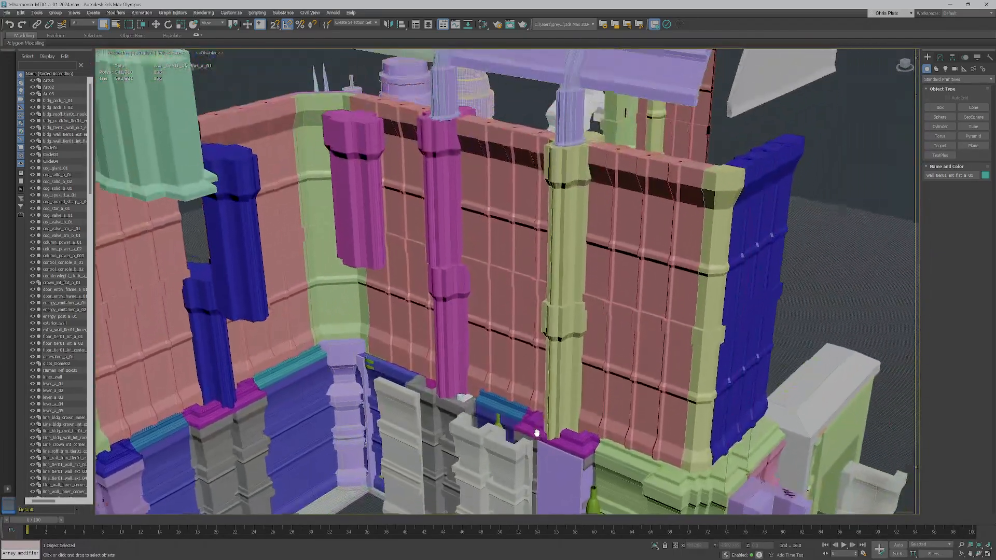
- Select the tier-two pillar, the arch and the front glass roof piece, then minimise 3ds Max
{"action": "left_click", "coordinate": [572, 276]}
{"action": "scroll", "coordinate": [585, 292], "scroll_direction": "down", "scroll_amount": 4}
{"action": "middle_click_drag", "start_coordinate": [585, 291], "coordinate": [509, 427], "text": "alt"}
{"action": "left_click", "coordinate": [489, 260]}
{"action": "left_click", "coordinate": [646, 215]}
{"action": "middle_click_drag", "start_coordinate": [571, 410], "coordinate": [502, 285], "text": "alt"}
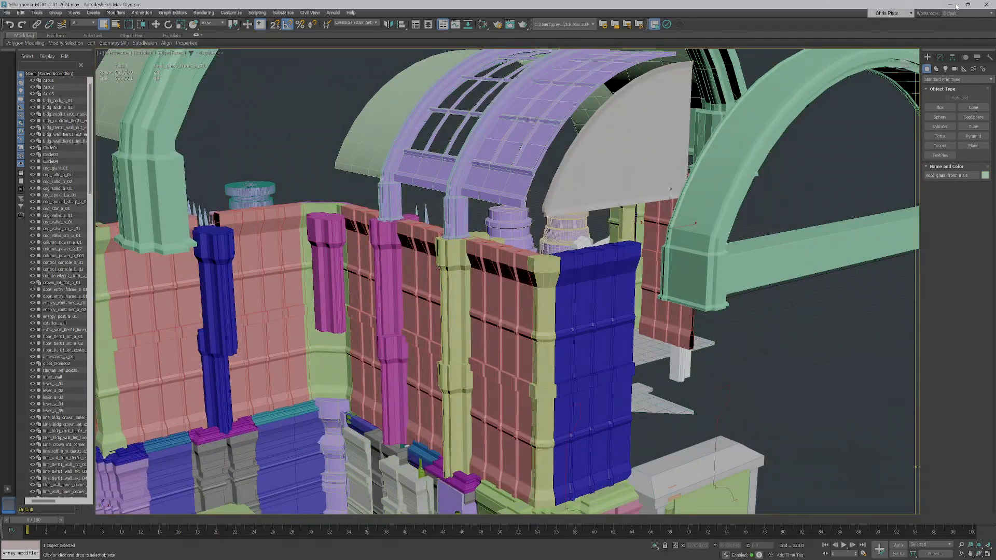
{"action": "left_click", "coordinate": [956, 6]}
{"action": "key", "text": "alt+Tab"}
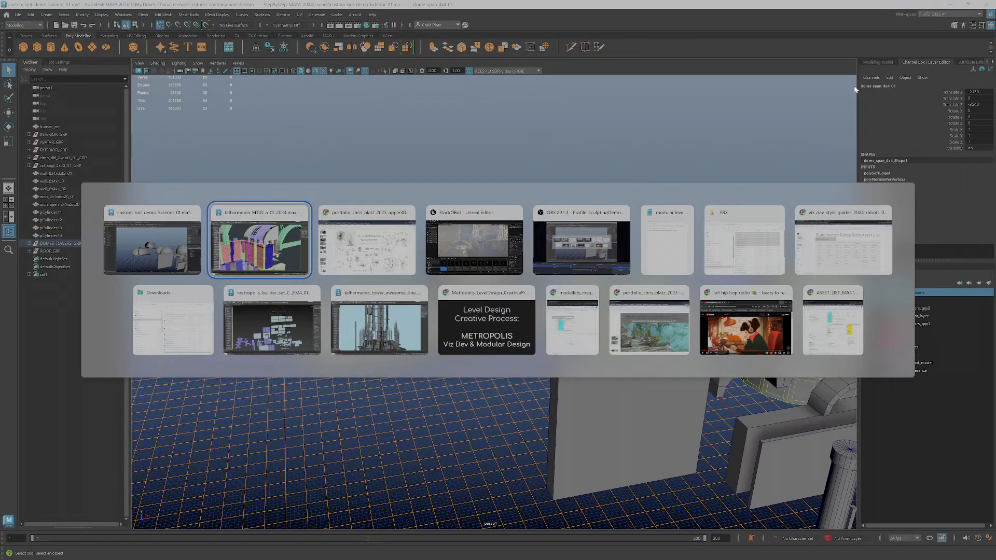
- Switch windows to the Metropolis level design presentation
{"action": "key", "text": "alt+Down"}
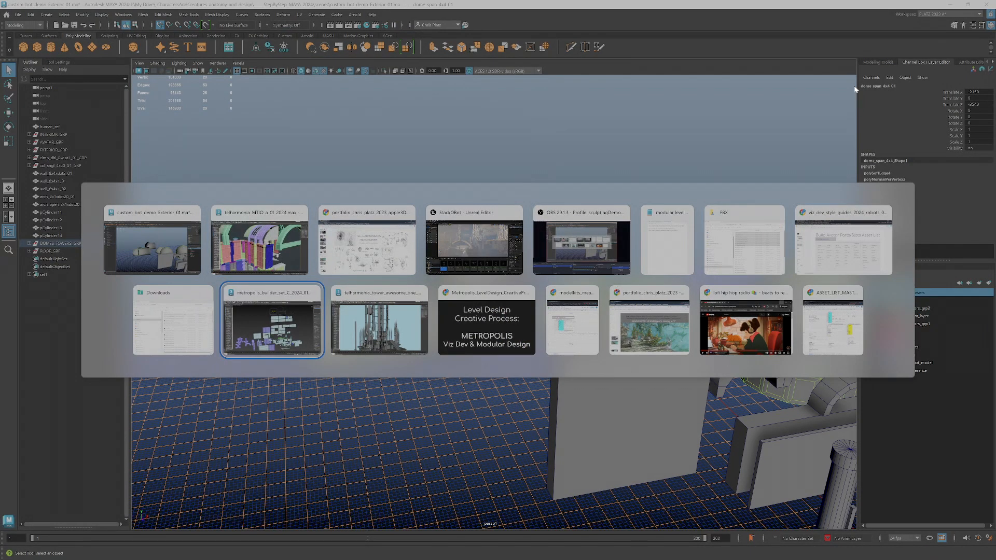
{"action": "key", "text": "alt+Tab"}
{"action": "key", "text": "alt+Down"}
{"action": "key", "text": "alt+Right"}
{"action": "key", "text": "alt+Right"}
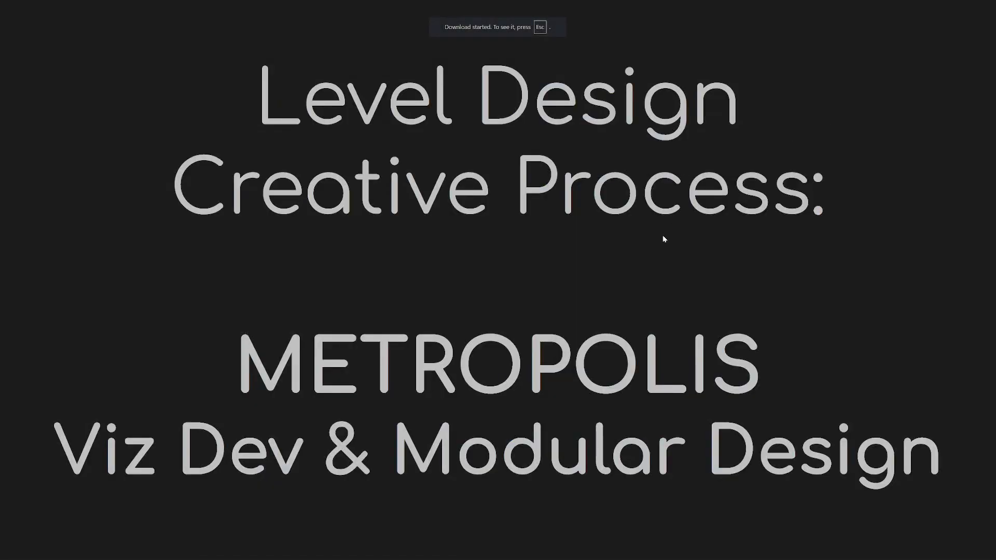
- Page through the Metropolis reference slides, past the three-poster and tower slides
{"action": "key", "text": "Right"}
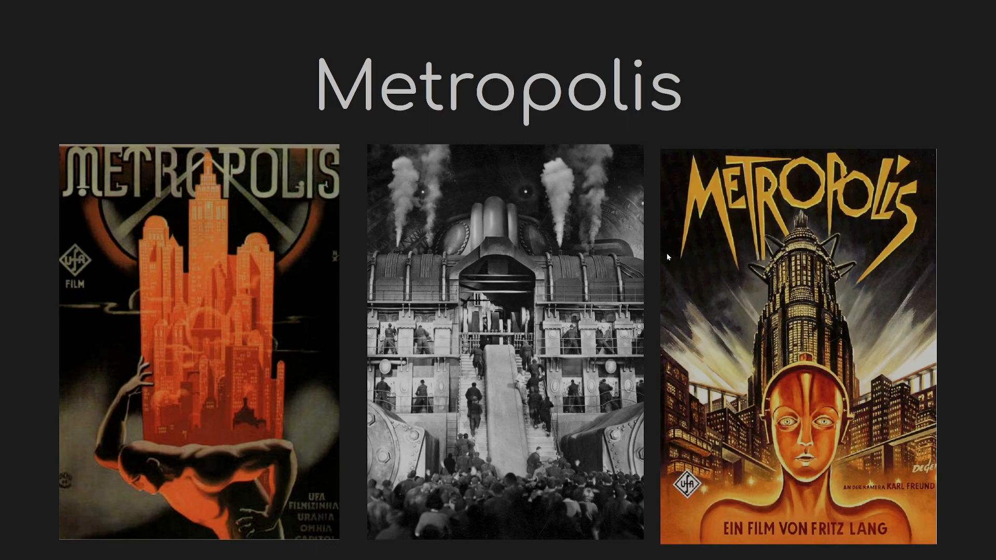
{"action": "key", "text": "Right"}
{"action": "key", "text": "Left"}
{"action": "key", "text": "Right"}
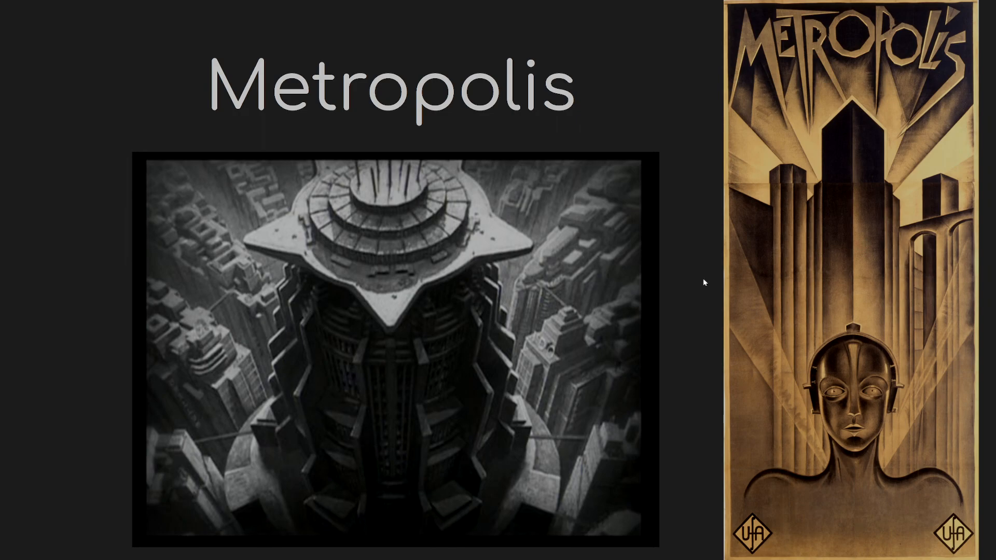
{"action": "key", "text": "Right"}
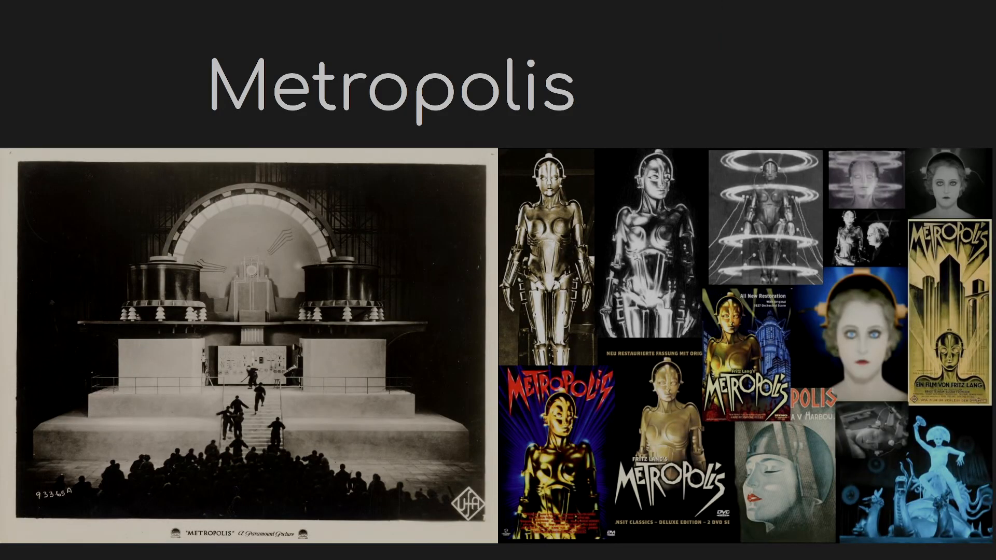
- Step through the two-drawing and three-image Brutalist slides
{"action": "key", "text": "Right"}
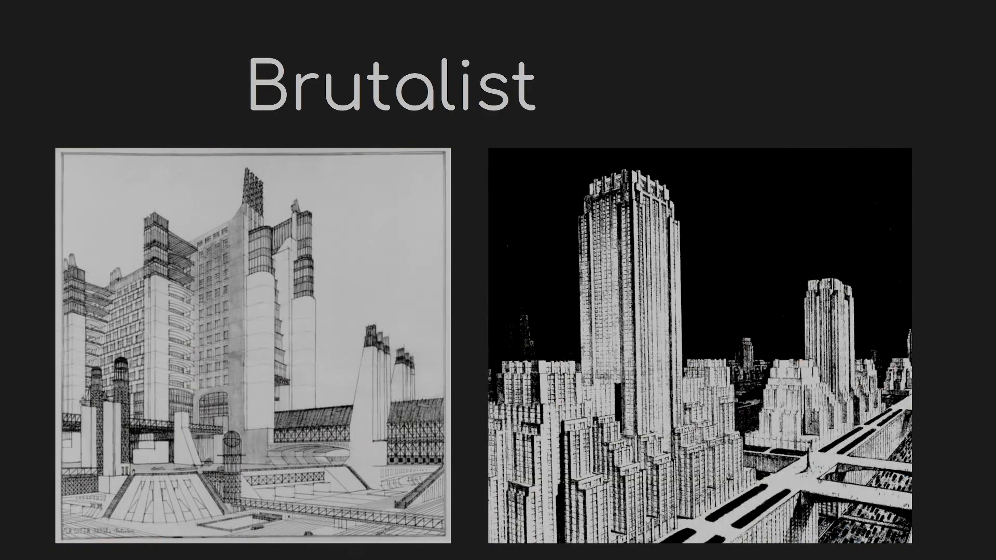
{"action": "key", "text": "Right"}
{"action": "key", "text": "Left"}
{"action": "key", "text": "Right"}
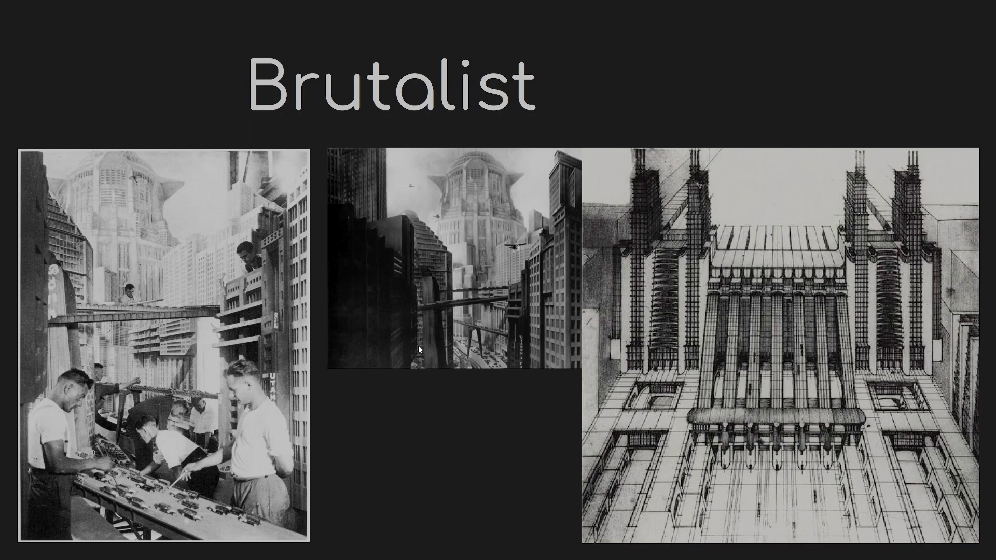
- Advance past FUTURISM/Sci-Fi and Reference Pass #1 to Modular Kit in Unreal 3, then switch to 3ds Max
{"action": "key", "text": "Right"}
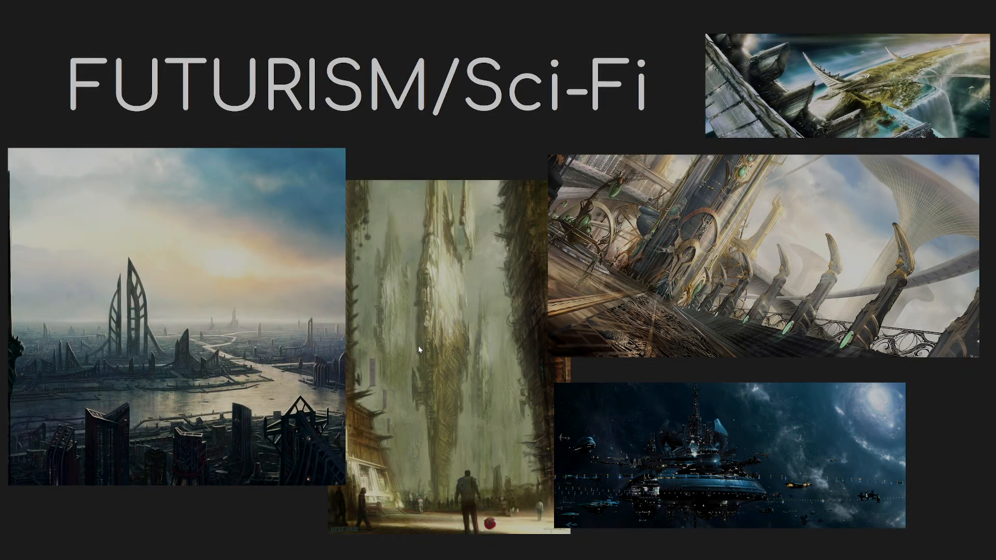
{"action": "key", "text": "Right"}
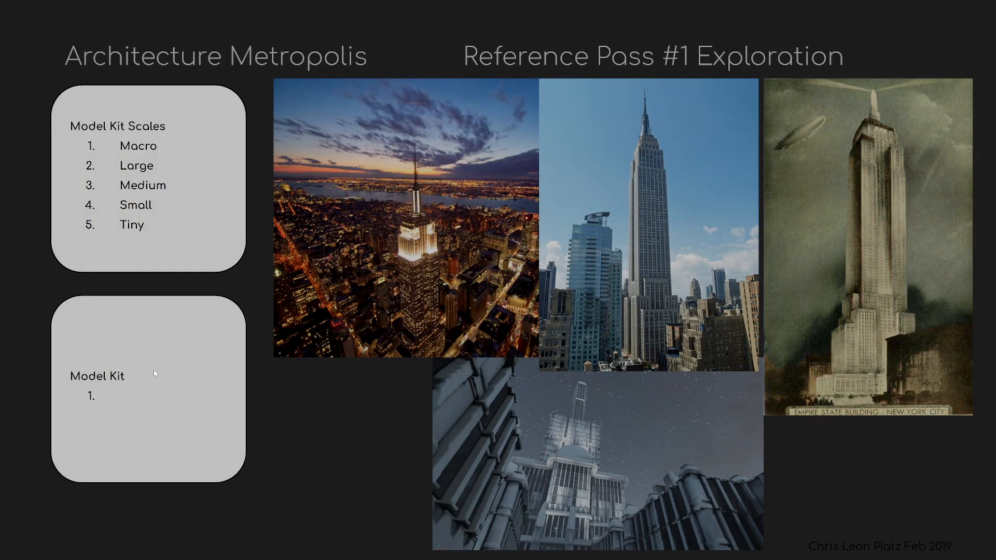
{"action": "key", "text": "Right"}
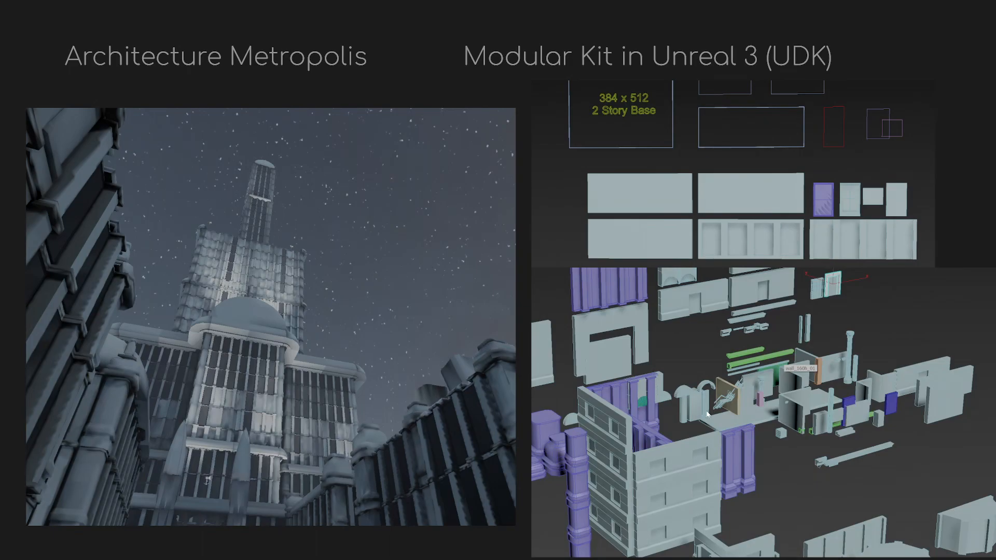
{"action": "key", "text": "alt+Tab"}
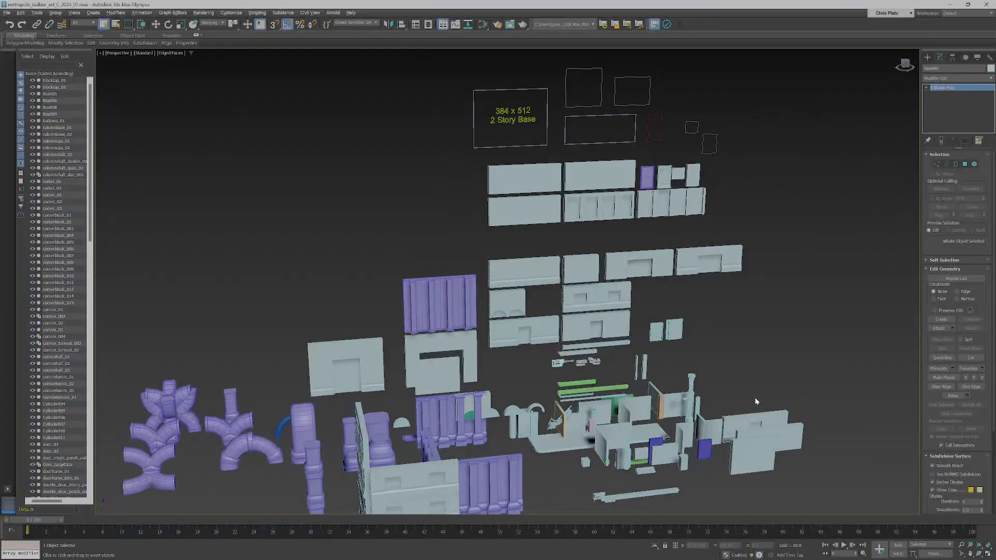
- Orbit to a level, front-on view of the kit, then pan and zoom across its pieces
{"action": "middle_click_drag", "start_coordinate": [577, 377], "coordinate": [550, 323], "text": "alt"}
{"action": "middle_click_drag", "start_coordinate": [538, 201], "coordinate": [544, 311]}
{"action": "scroll", "coordinate": [544, 310], "scroll_direction": "up", "scroll_amount": 5}
{"action": "scroll", "coordinate": [581, 162], "scroll_direction": "down", "scroll_amount": 4}
{"action": "scroll", "coordinate": [584, 173], "scroll_direction": "up", "scroll_amount": 1}
{"action": "middle_click_drag", "start_coordinate": [587, 179], "coordinate": [514, 289]}
{"action": "scroll", "coordinate": [518, 296], "scroll_direction": "up", "scroll_amount": 2}
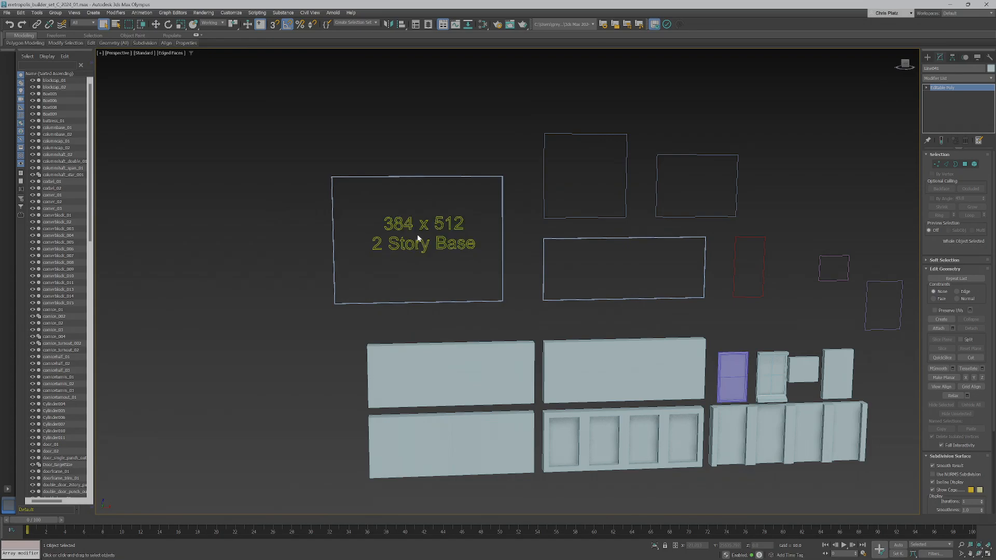
{"action": "scroll", "coordinate": [396, 222], "scroll_direction": "down", "scroll_amount": 6}
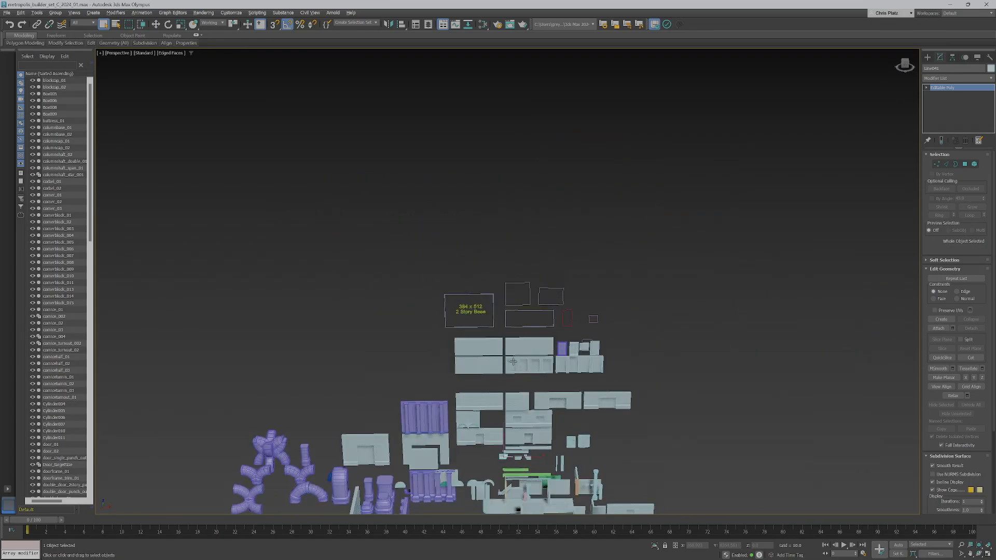
{"action": "scroll", "coordinate": [430, 269], "scroll_direction": "up", "scroll_amount": 10}
{"action": "scroll", "coordinate": [429, 272], "scroll_direction": "down", "scroll_amount": 4}
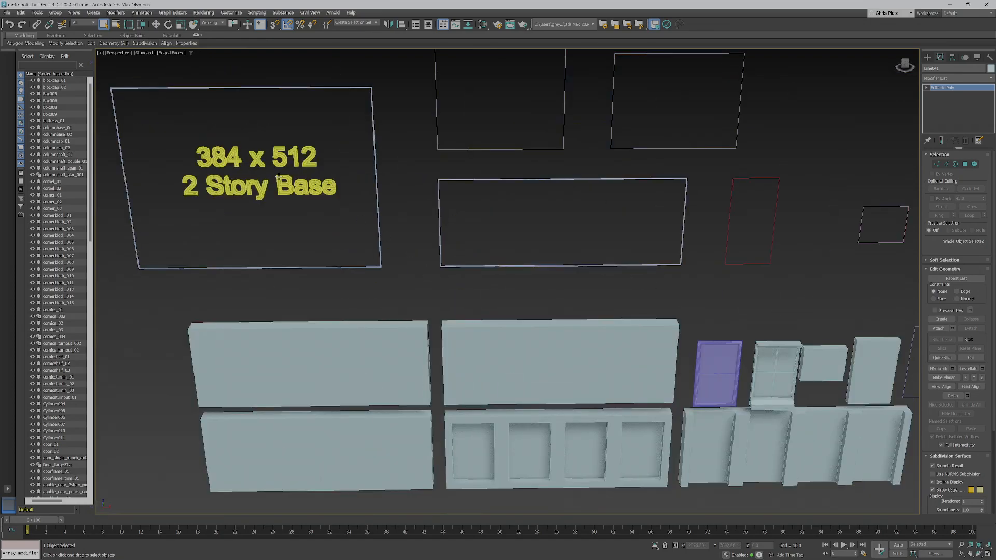
{"action": "scroll", "coordinate": [519, 331], "scroll_direction": "down", "scroll_amount": 1}
{"action": "scroll", "coordinate": [519, 330], "scroll_direction": "down", "scroll_amount": 5}
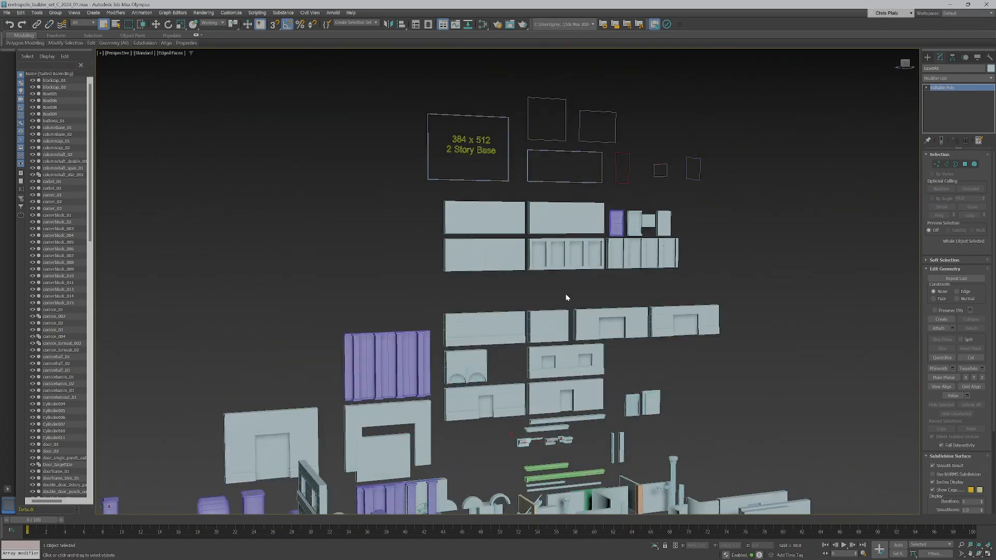
{"action": "scroll", "coordinate": [566, 294], "scroll_direction": "up", "scroll_amount": 6}
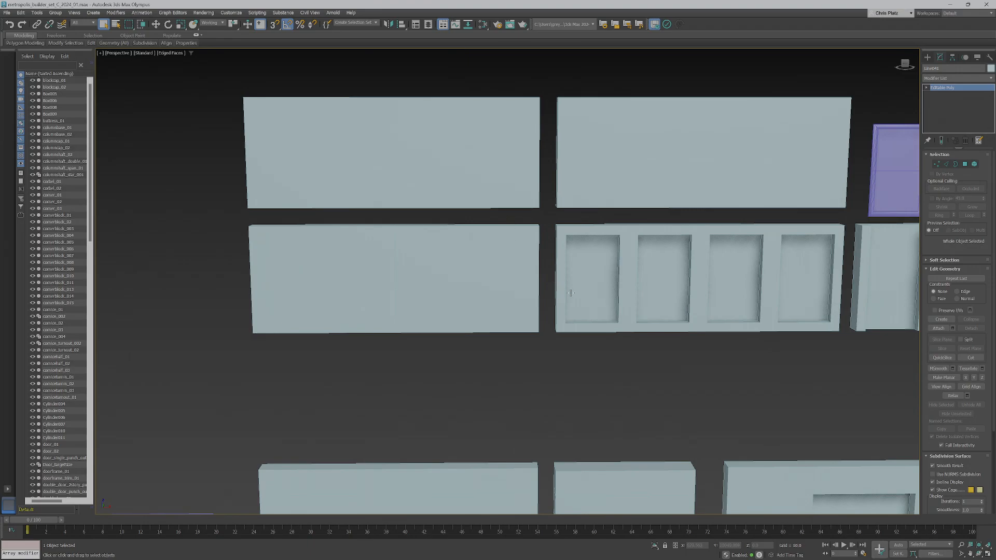
{"action": "scroll", "coordinate": [566, 290], "scroll_direction": "down", "scroll_amount": 8}
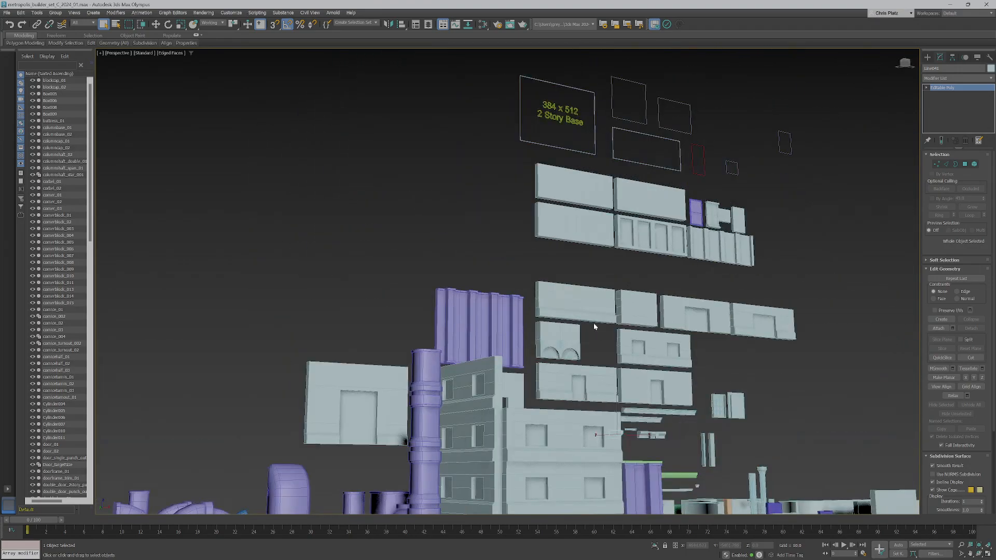
{"action": "scroll", "coordinate": [585, 337], "scroll_direction": "up", "scroll_amount": 8}
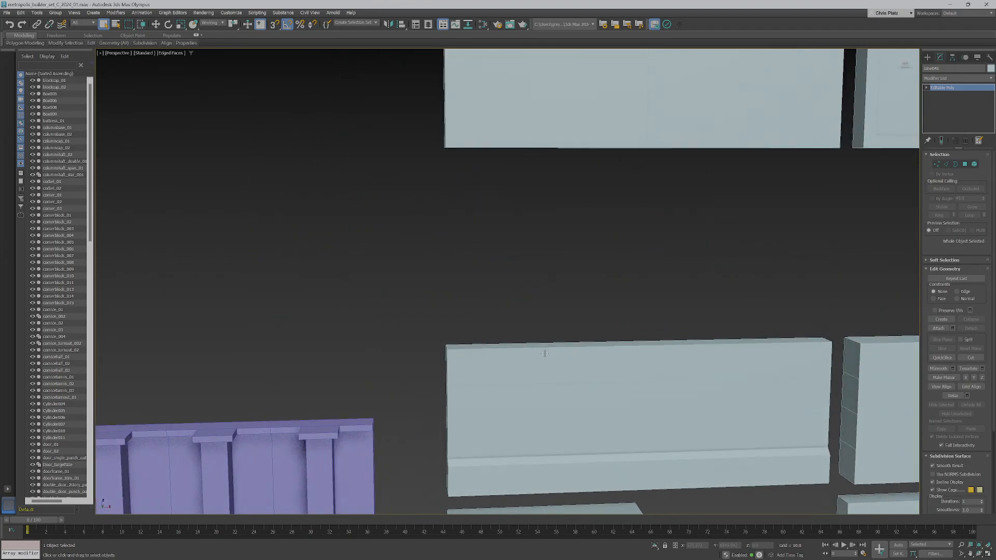
{"action": "scroll", "coordinate": [545, 353], "scroll_direction": "down", "scroll_amount": 5}
- Orbit from a tilted to a frontal view of the wall pieces and lower them in frame
{"action": "middle_click_drag", "start_coordinate": [542, 360], "coordinate": [549, 41], "text": "alt"}
{"action": "middle_click_drag", "start_coordinate": [582, 207], "coordinate": [561, 211], "text": "alt"}
{"action": "scroll", "coordinate": [575, 288], "scroll_direction": "down", "scroll_amount": 7}
{"action": "scroll", "coordinate": [576, 290], "scroll_direction": "up", "scroll_amount": 5}
{"action": "middle_click_drag", "start_coordinate": [576, 290], "coordinate": [576, 289], "text": "alt"}
{"action": "mouse_move", "coordinate": [576, 289]}
{"action": "middle_mouse_down"}
{"action": "mouse_move", "coordinate": [603, 273]}
{"action": "mouse_move", "coordinate": [587, 272]}
{"action": "mouse_move", "coordinate": [581, 305]}
{"action": "middle_mouse_up"}
{"action": "middle_click_drag", "start_coordinate": [581, 305], "coordinate": [561, 347]}
{"action": "middle_click_drag", "start_coordinate": [561, 347], "coordinate": [564, 359]}
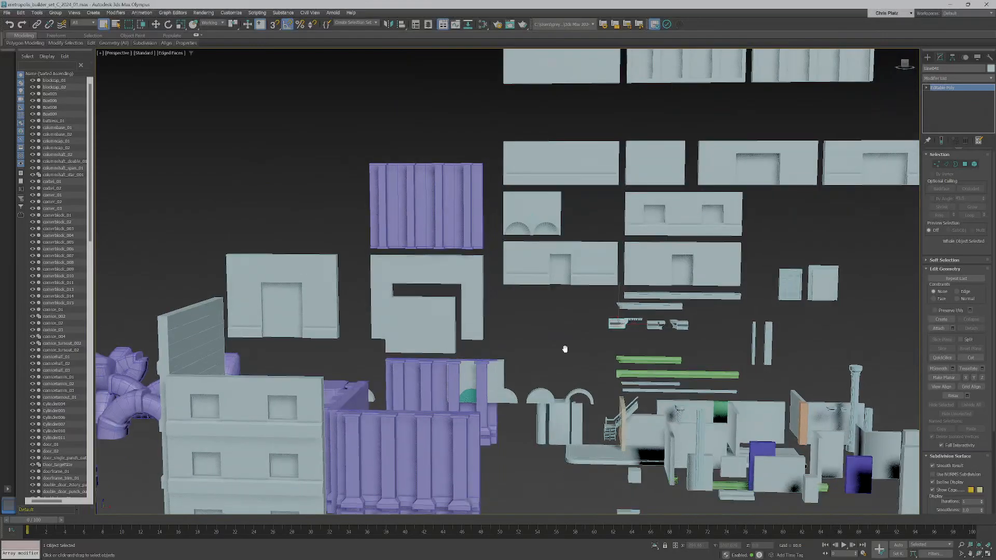
- Select the wall_story01_02, wall_story05 and wall_story02_02 wall pieces in turn
{"action": "left_click", "coordinate": [688, 214]}
{"action": "middle_click_drag", "start_coordinate": [687, 214], "coordinate": [671, 301], "text": "alt"}
{"action": "left_click", "coordinate": [695, 229]}
{"action": "left_click", "coordinate": [679, 132]}
{"action": "middle_click_drag", "start_coordinate": [716, 150], "coordinate": [717, 151], "text": "alt"}
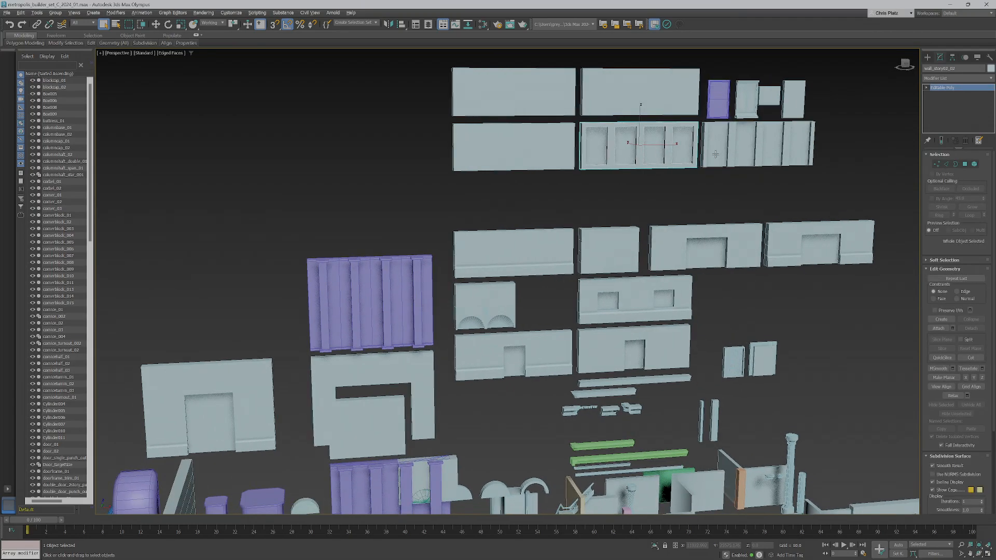
{"action": "scroll", "coordinate": [732, 104], "scroll_direction": "up", "scroll_amount": 8}
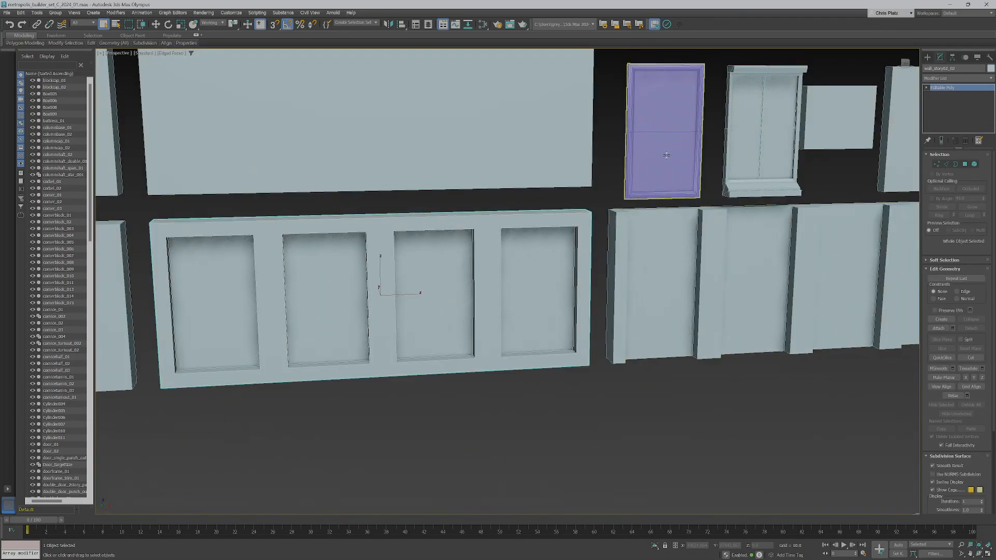
- Select window_02 and test-move it toward the camera, cancelling so it stays in place
{"action": "left_click", "coordinate": [758, 159]}
{"action": "key", "text": "w"}
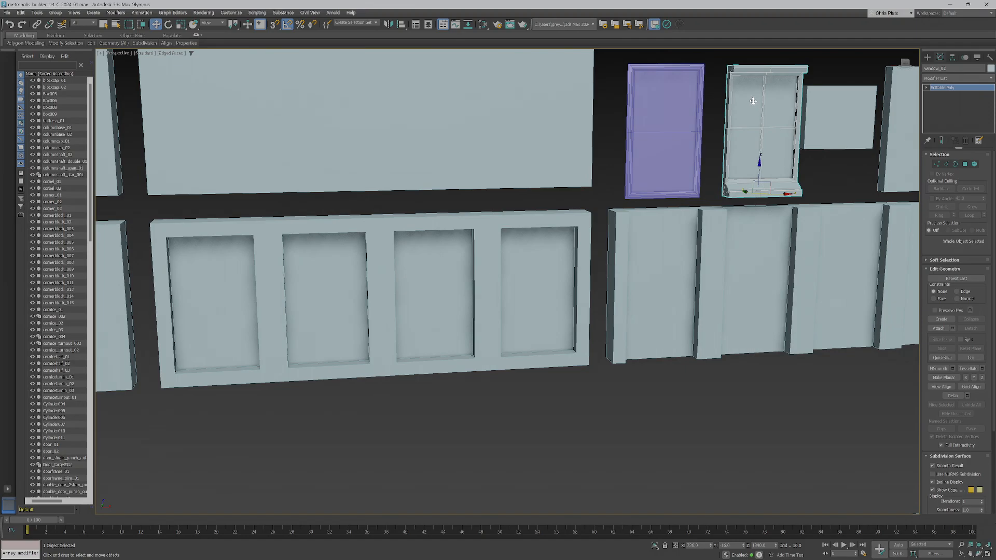
{"action": "left_click_drag", "start_coordinate": [759, 160], "coordinate": [747, 305]}
{"action": "right_click", "coordinate": [758, 161]}
- Select window_01, then pan and orbit at a low angle across the lower wall pieces
{"action": "left_click", "coordinate": [662, 158]}
{"action": "scroll", "coordinate": [621, 336], "scroll_direction": "down", "scroll_amount": 6}
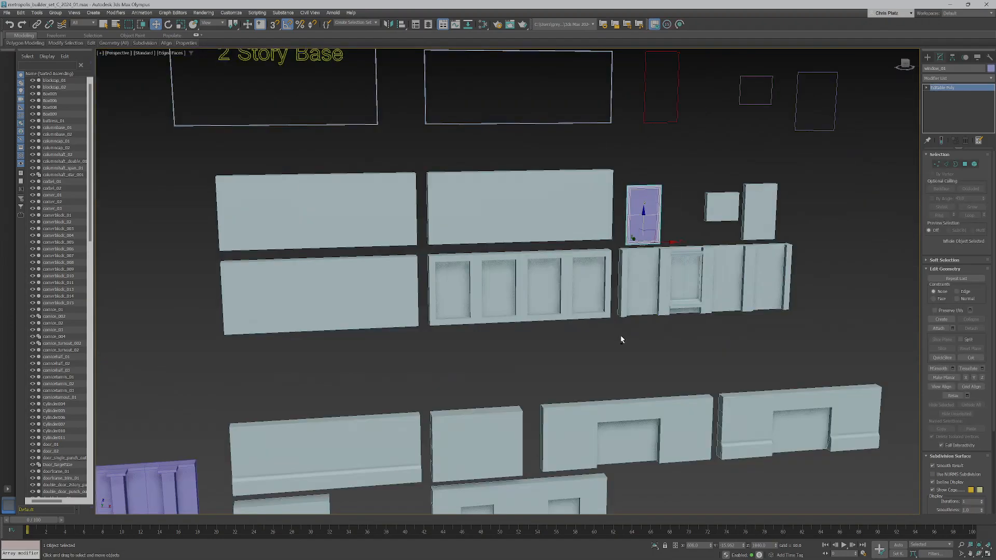
{"action": "scroll", "coordinate": [625, 365], "scroll_direction": "up", "scroll_amount": 8}
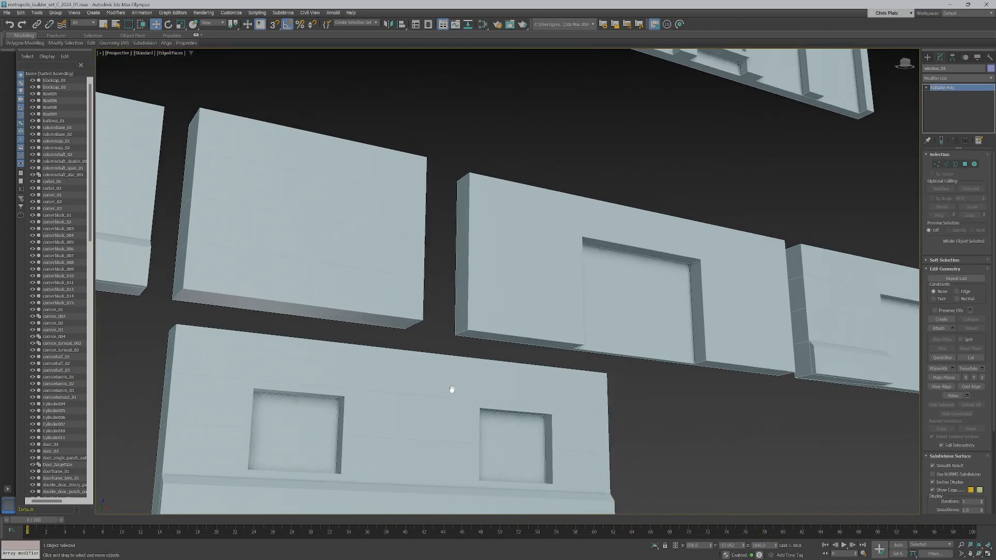
{"action": "middle_click_drag", "start_coordinate": [451, 389], "coordinate": [602, 296]}
{"action": "middle_click_drag", "start_coordinate": [602, 296], "coordinate": [692, 232]}
{"action": "scroll", "coordinate": [586, 343], "scroll_direction": "down", "scroll_amount": 5}
{"action": "scroll", "coordinate": [534, 410], "scroll_direction": "up", "scroll_amount": 3}
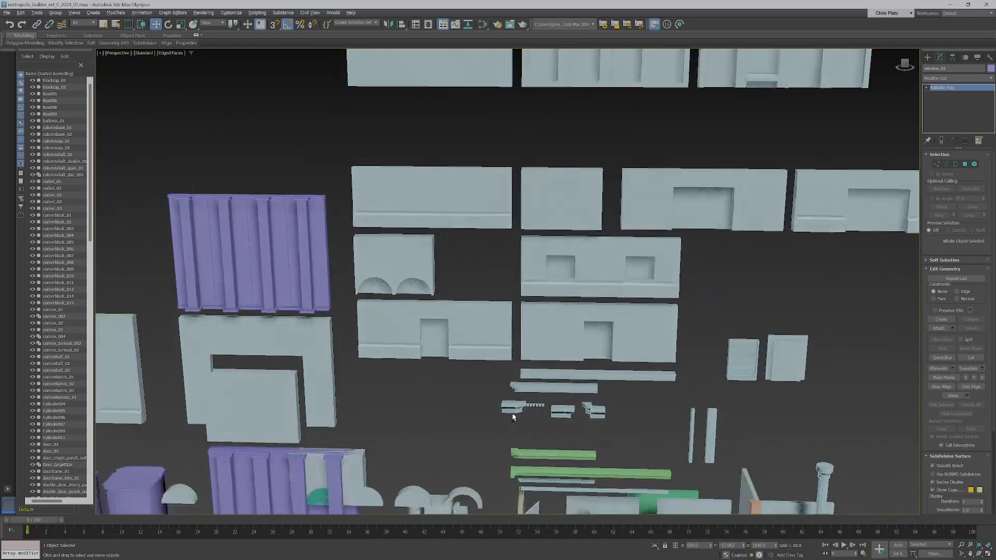
{"action": "middle_click_drag", "start_coordinate": [501, 417], "coordinate": [671, 324]}
- Select and orbit around wall_story01_010, then minimize 3ds Max to return to the slides
{"action": "left_click", "coordinate": [366, 383]}
{"action": "middle_click_drag", "start_coordinate": [363, 397], "coordinate": [418, 439], "text": "alt"}
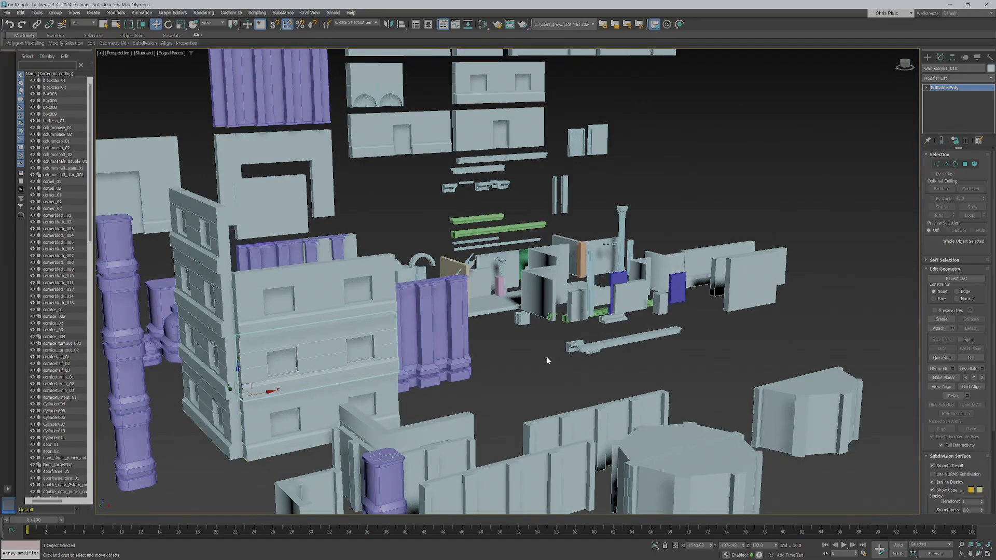
{"action": "left_click", "coordinate": [952, 6]}
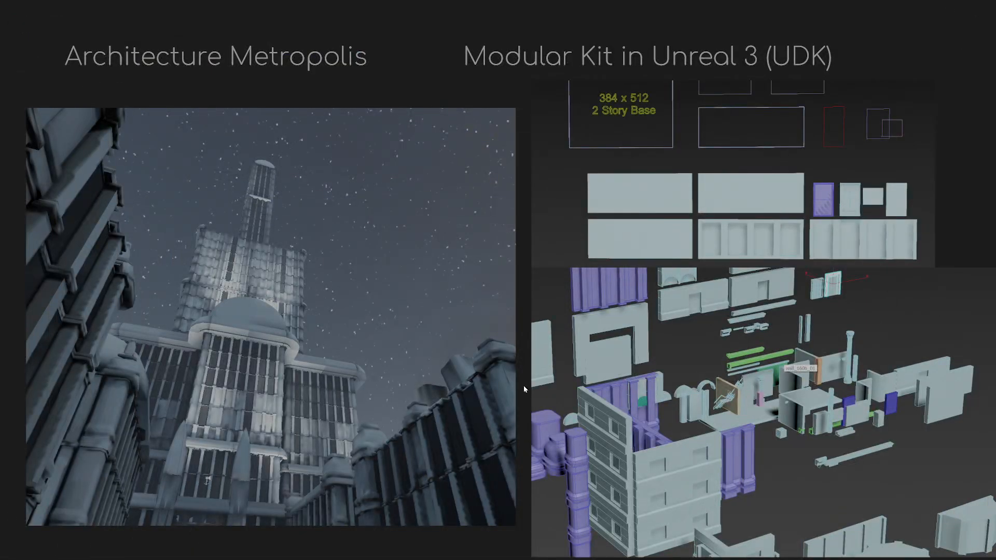
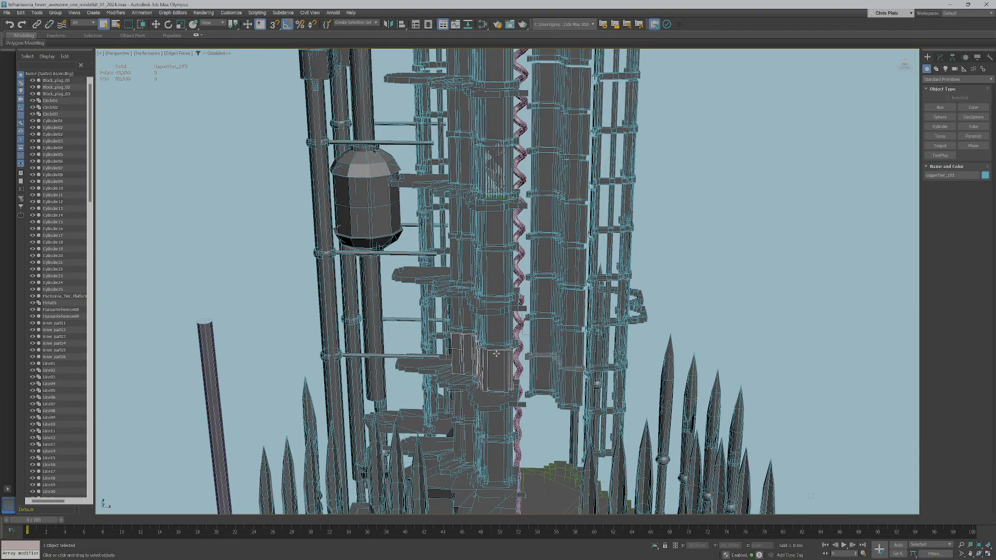
{"action": "left_click", "coordinate": [497, 343]}
{"action": "scroll", "coordinate": [505, 335], "scroll_direction": "down", "scroll_amount": 2}
{"action": "middle_click_drag", "start_coordinate": [505, 334], "coordinate": [519, 377], "text": "alt"}
{"action": "left_click", "coordinate": [514, 440]}
{"action": "middle_click_drag", "start_coordinate": [513, 440], "coordinate": [446, 434], "text": "alt"}
{"action": "scroll", "coordinate": [511, 417], "scroll_direction": "up", "scroll_amount": 5}
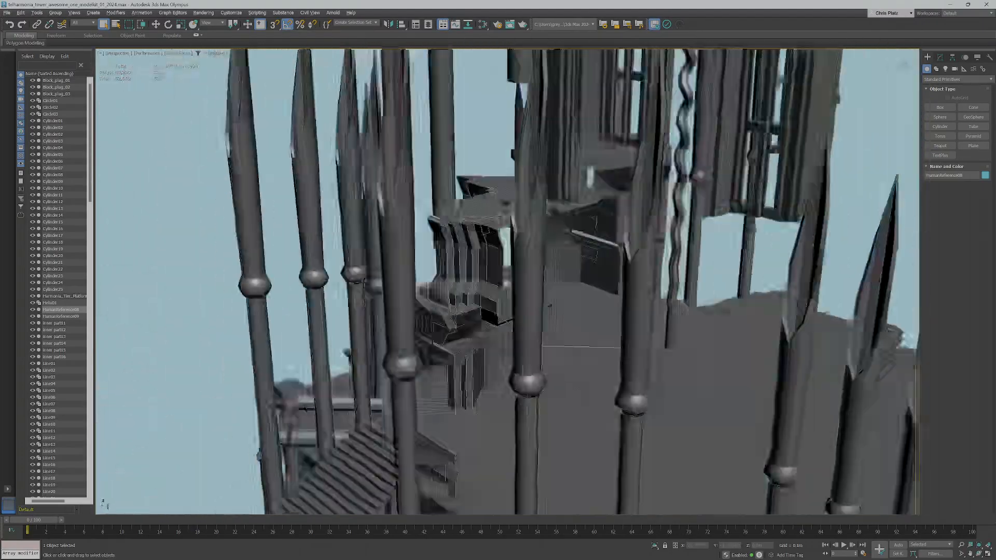
{"action": "middle_click_drag", "start_coordinate": [550, 306], "coordinate": [557, 340], "text": "alt"}
{"action": "scroll", "coordinate": [582, 231], "scroll_direction": "down", "scroll_amount": 8}
{"action": "scroll", "coordinate": [557, 324], "scroll_direction": "up", "scroll_amount": 6}
{"action": "middle_click_drag", "start_coordinate": [552, 306], "coordinate": [504, 293], "text": "alt"}
{"action": "scroll", "coordinate": [500, 283], "scroll_direction": "up", "scroll_amount": 4}
{"action": "scroll", "coordinate": [504, 294], "scroll_direction": "down", "scroll_amount": 2}
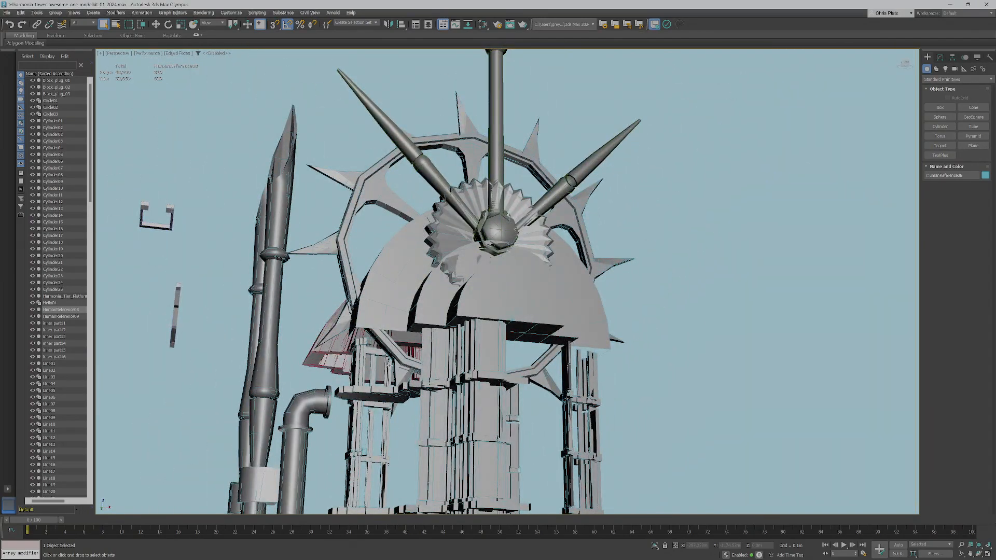
{"action": "middle_click_drag", "start_coordinate": [597, 218], "coordinate": [527, 70], "text": "alt"}
{"action": "scroll", "coordinate": [527, 70], "scroll_direction": "down", "scroll_amount": 3}
{"action": "middle_click_drag", "start_coordinate": [604, 281], "coordinate": [570, 321], "text": "alt"}
{"action": "scroll", "coordinate": [570, 320], "scroll_direction": "up", "scroll_amount": 3}
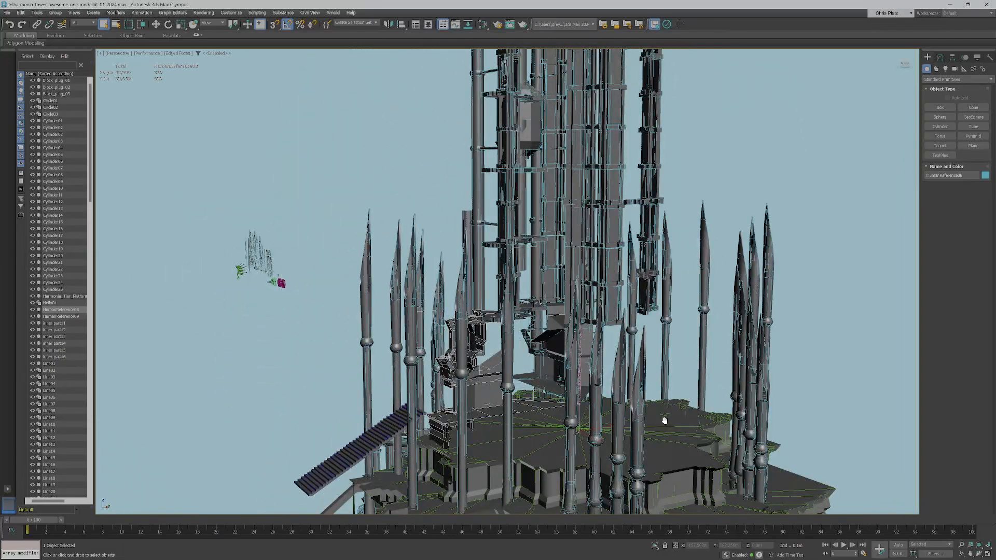
{"action": "middle_click_drag", "start_coordinate": [665, 421], "coordinate": [643, 257], "text": "alt"}
{"action": "scroll", "coordinate": [578, 442], "scroll_direction": "up", "scroll_amount": 4}
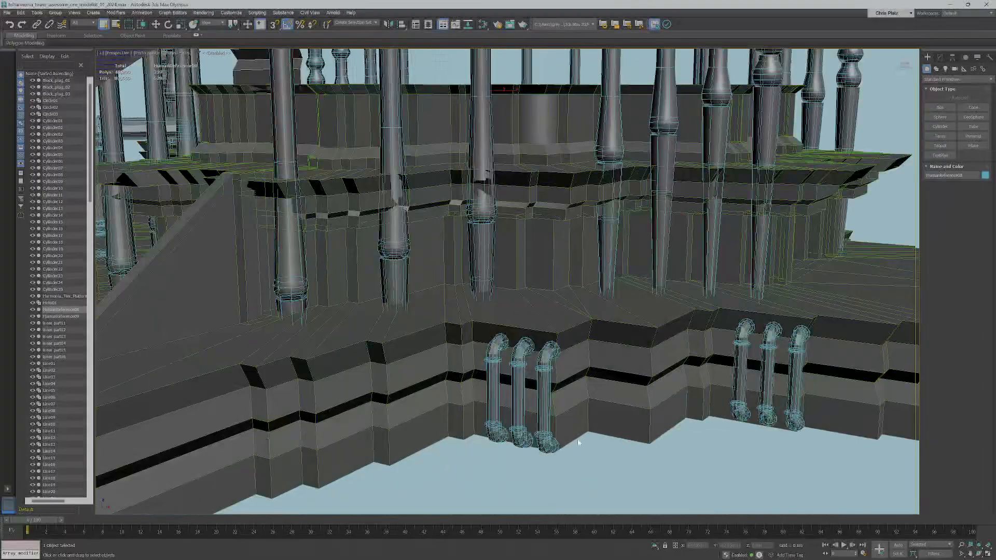
{"action": "left_click", "coordinate": [544, 394]}
{"action": "scroll", "coordinate": [554, 401], "scroll_direction": "down", "scroll_amount": 4}
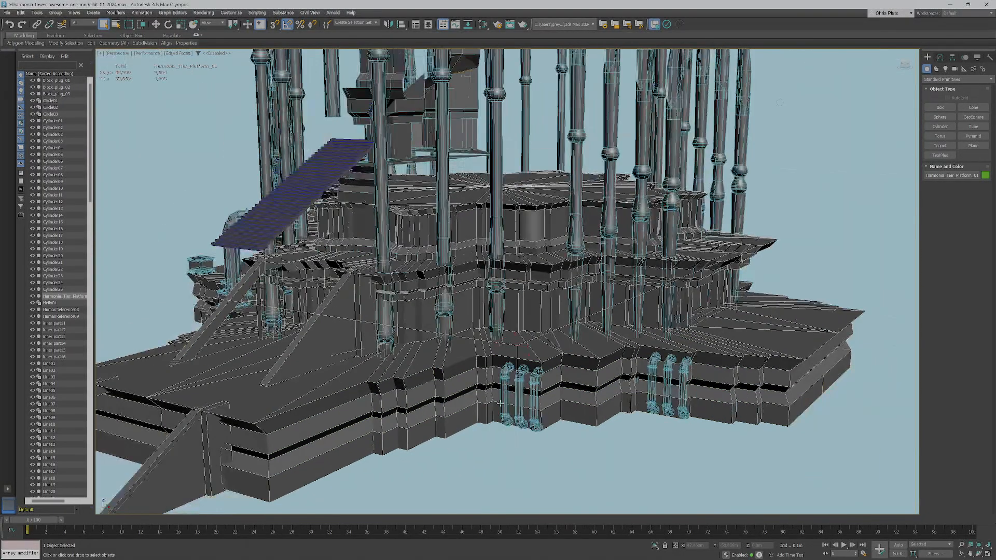
{"action": "middle_click_drag", "start_coordinate": [555, 402], "coordinate": [626, 405], "text": "alt"}
{"action": "middle_click_drag", "start_coordinate": [626, 404], "coordinate": [688, 398]}
{"action": "scroll", "coordinate": [490, 327], "scroll_direction": "down", "scroll_amount": 5}
{"action": "middle_click_drag", "start_coordinate": [490, 327], "coordinate": [493, 346], "text": "alt"}
{"action": "scroll", "coordinate": [494, 345], "scroll_direction": "up", "scroll_amount": 7}
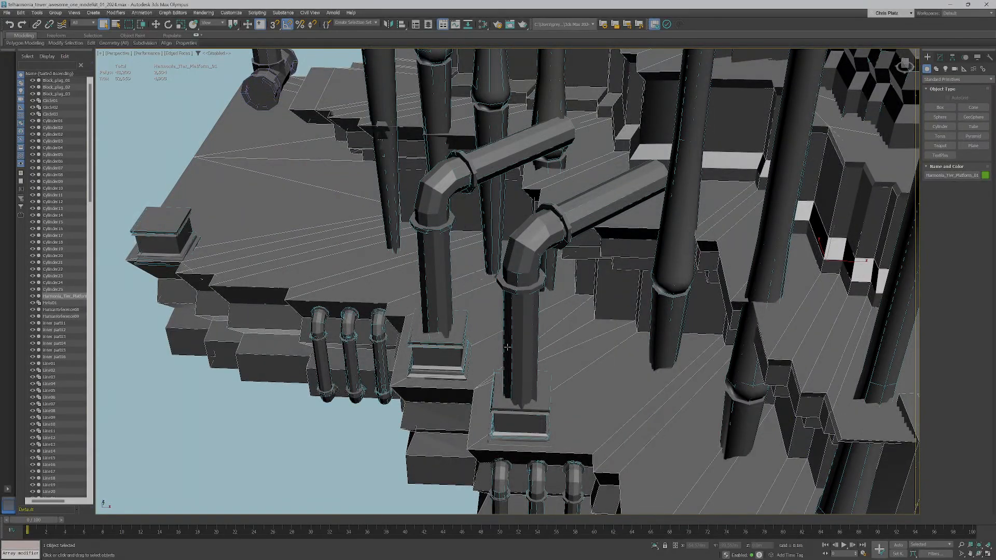
{"action": "left_click", "coordinate": [691, 221]}
{"action": "scroll", "coordinate": [691, 222], "scroll_direction": "down", "scroll_amount": 3}
{"action": "middle_click_drag", "start_coordinate": [687, 218], "coordinate": [561, 251], "text": "alt"}
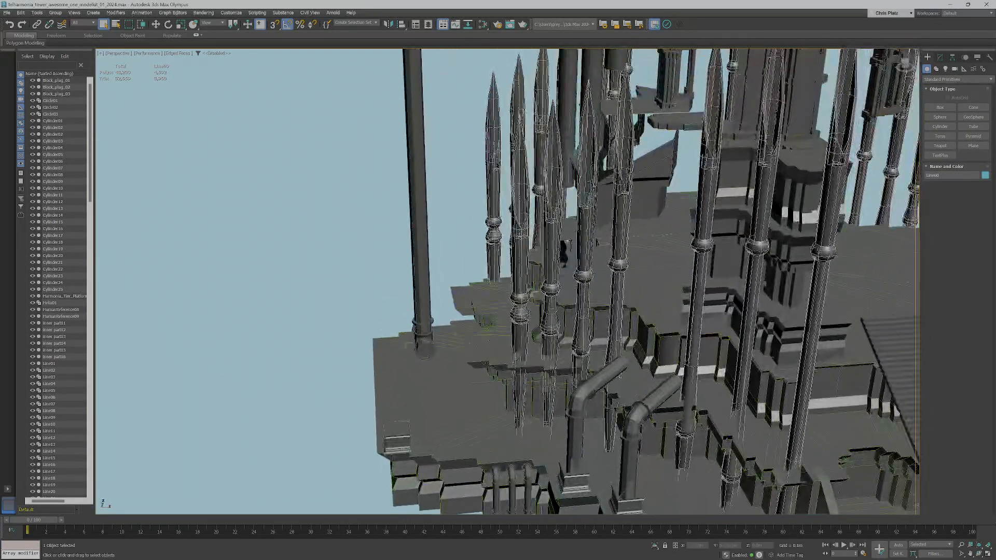
{"action": "scroll", "coordinate": [561, 252], "scroll_direction": "down", "scroll_amount": 5}
{"action": "middle_click_drag", "start_coordinate": [318, 232], "coordinate": [538, 263]}
{"action": "scroll", "coordinate": [529, 247], "scroll_direction": "up", "scroll_amount": 10}
{"action": "scroll", "coordinate": [530, 249], "scroll_direction": "down", "scroll_amount": 4}
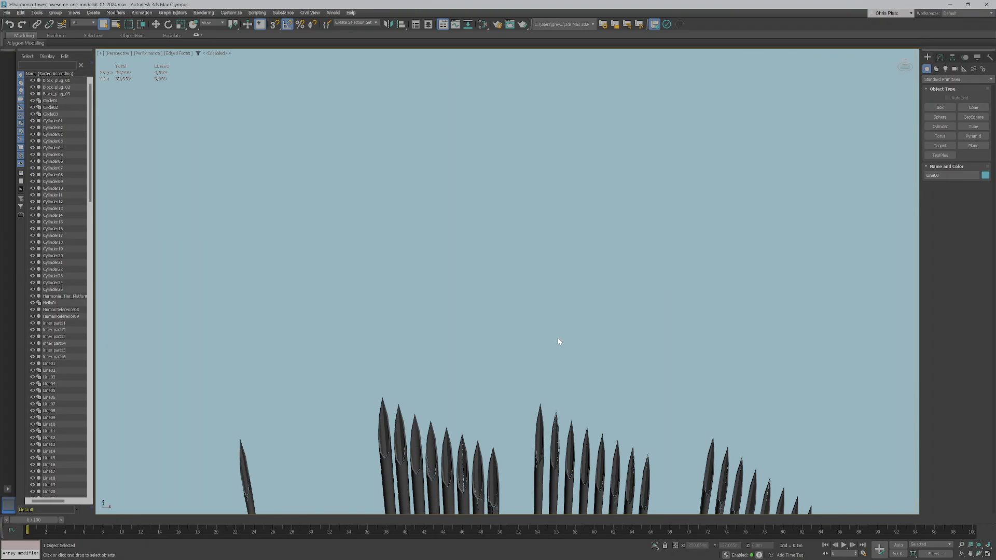
{"action": "middle_click_drag", "start_coordinate": [579, 446], "coordinate": [403, 165]}
{"action": "middle_click_drag", "start_coordinate": [634, 362], "coordinate": [606, 405], "text": "alt"}
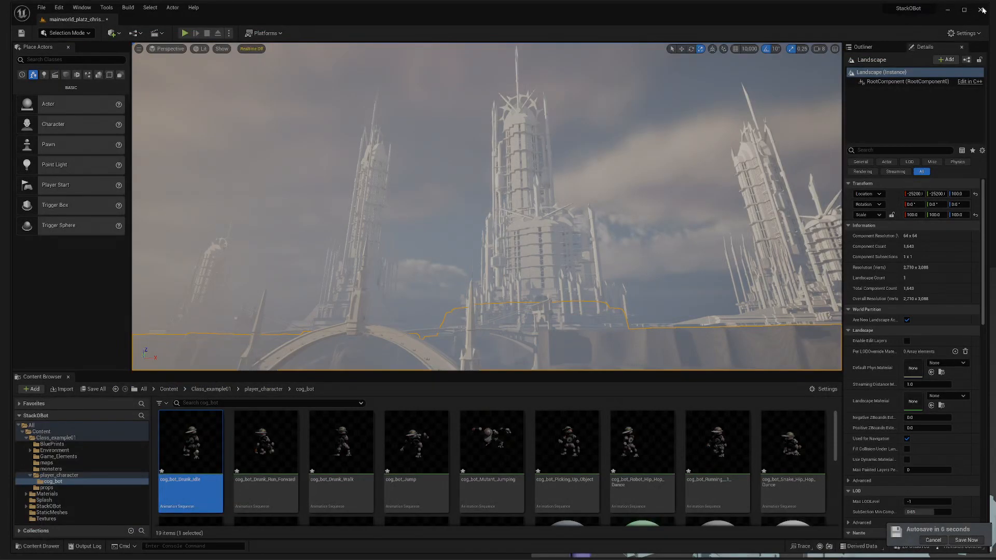
- Save the selected modified cog_bot assets and the map, then switch to the custom_bot_demo_Exterior window
{"action": "left_click", "coordinate": [981, 10]}
{"action": "left_click", "coordinate": [519, 373]}
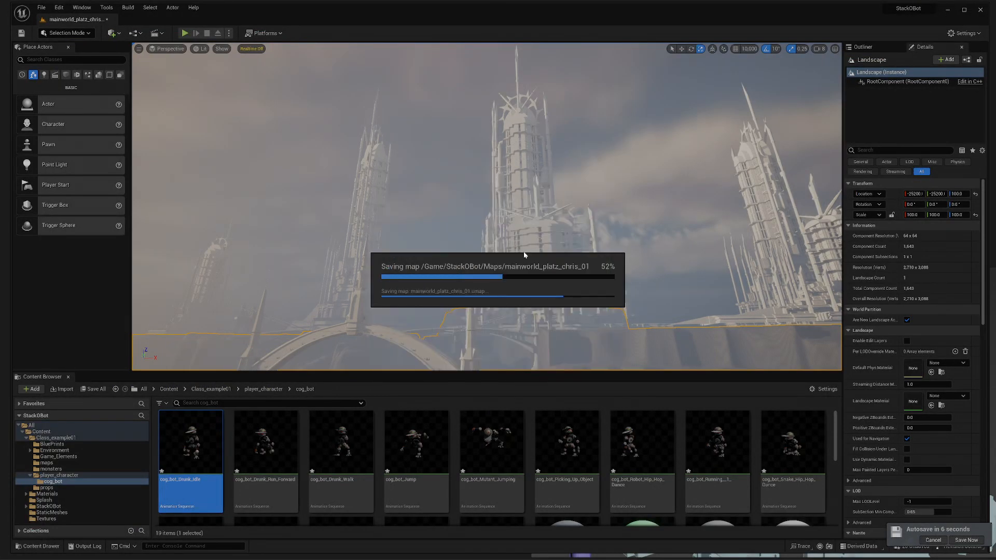
{"action": "key", "text": "alt+Tab"}
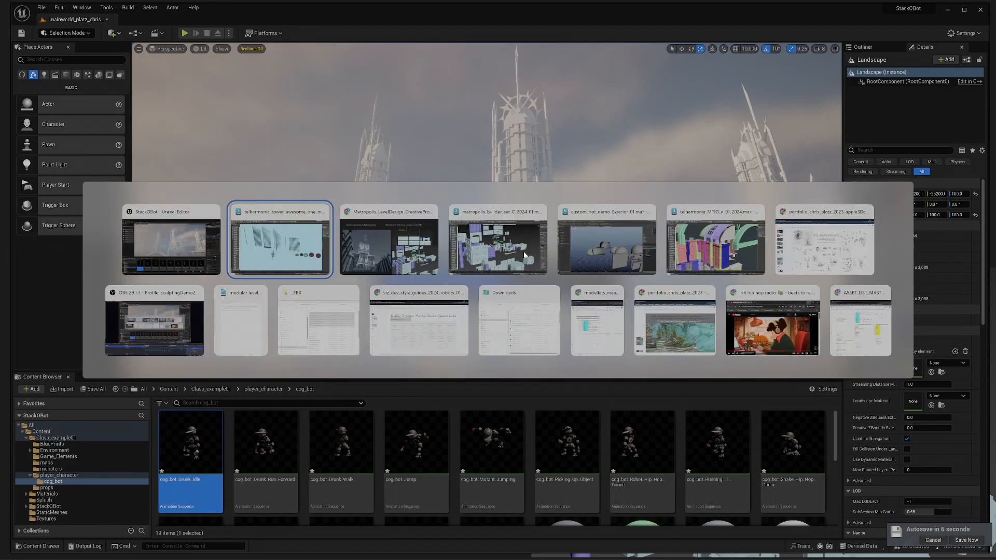
{"action": "key", "text": "Tab"}
{"action": "key", "text": "Tab"}
{"action": "key", "text": "Tab"}
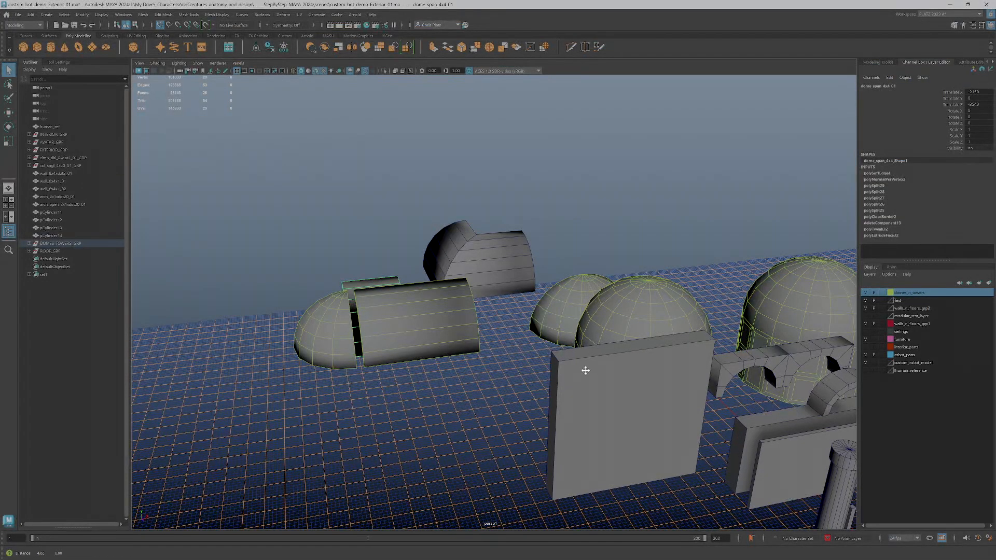
- Bring up the Maya exterior kit and orbit around it, selecting the double column shaft
{"action": "left_click_drag", "start_coordinate": [585, 372], "coordinate": [561, 380], "text": "alt"}
{"action": "middle_click_drag", "start_coordinate": [560, 379], "coordinate": [371, 278], "text": "alt"}
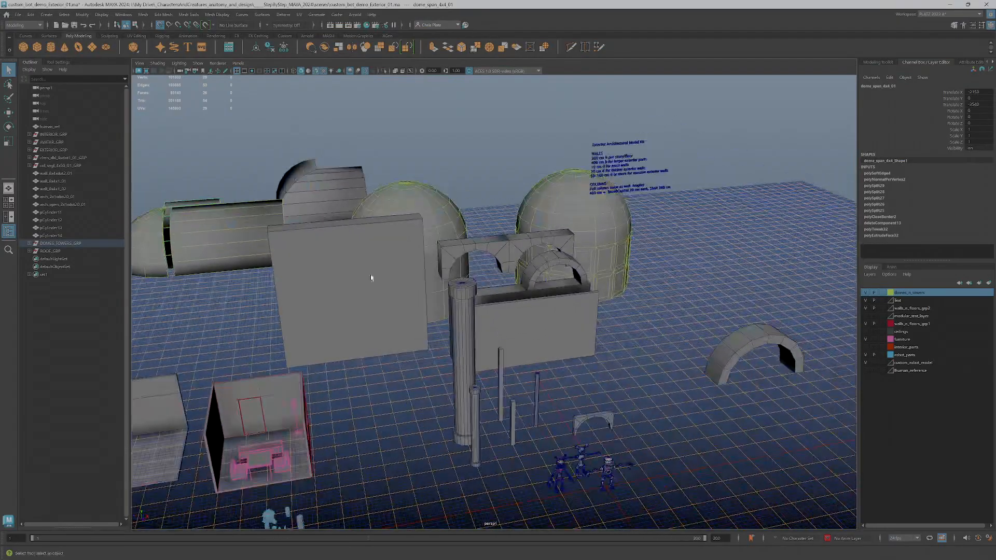
{"action": "left_click_drag", "start_coordinate": [371, 278], "coordinate": [618, 337], "text": "alt"}
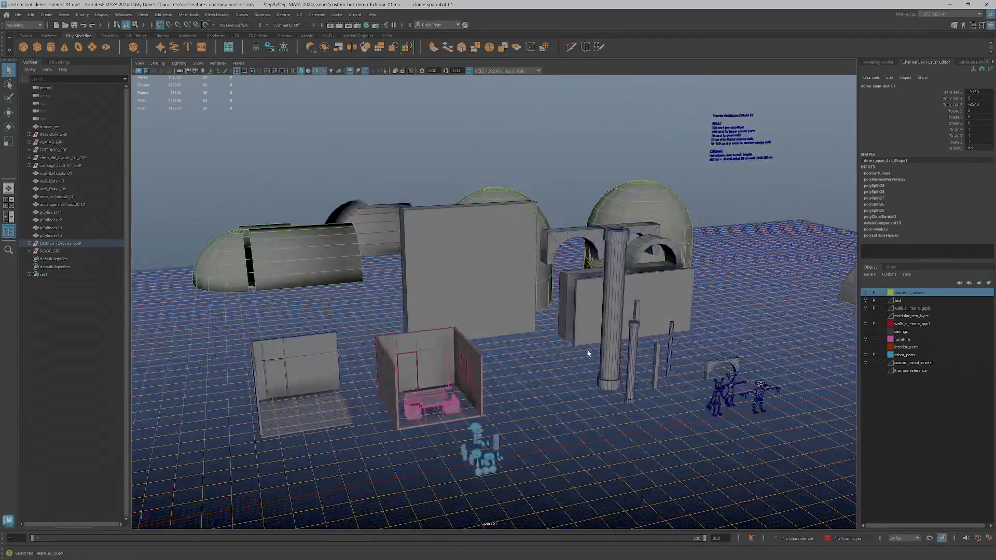
{"action": "left_click", "coordinate": [615, 339]}
{"action": "right_click_drag", "start_coordinate": [615, 338], "coordinate": [606, 390], "text": "alt"}
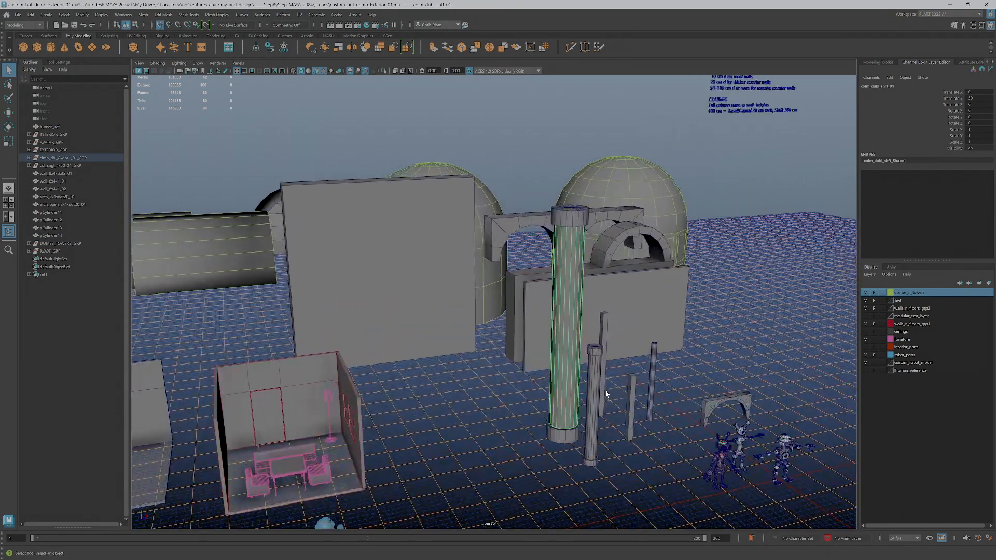
{"action": "scroll", "coordinate": [605, 390], "scroll_direction": "down", "scroll_amount": 3}
{"action": "left_click_drag", "start_coordinate": [605, 390], "coordinate": [399, 390], "text": "alt"}
{"action": "middle_click_drag", "start_coordinate": [398, 390], "coordinate": [496, 316], "text": "alt"}
{"action": "scroll", "coordinate": [496, 316], "scroll_direction": "up", "scroll_amount": 4}
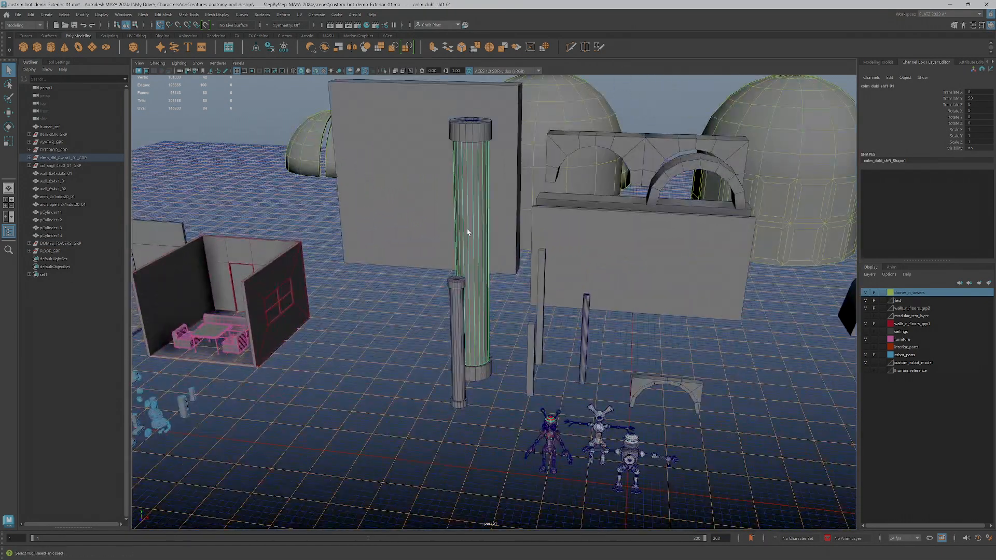
- Select the column's capital, base and shaft, then the wall_8x4xdot2_01 wall piece
{"action": "left_click", "coordinate": [473, 133]}
{"action": "left_click", "coordinate": [476, 370]}
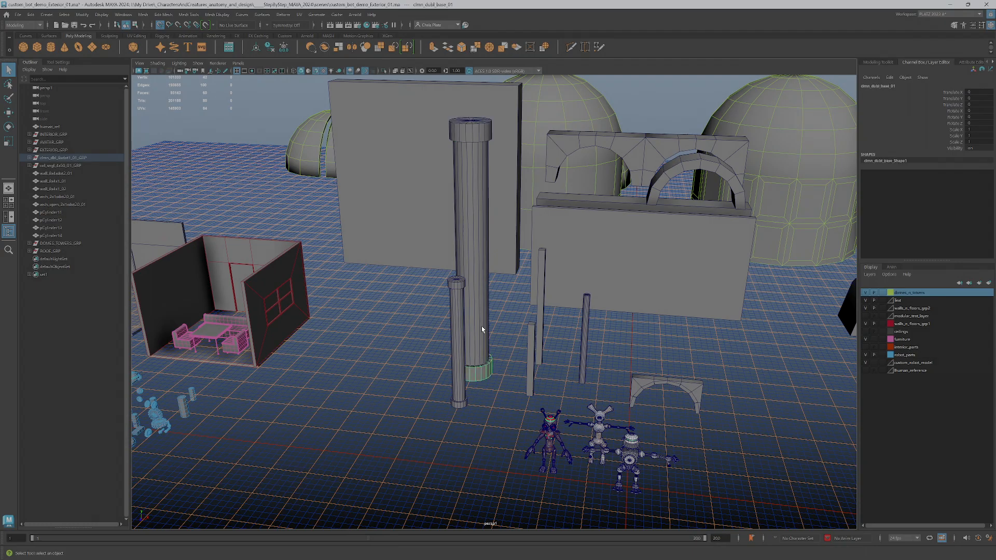
{"action": "left_click", "coordinate": [482, 328]}
{"action": "left_click", "coordinate": [622, 260]}
- Tumble toward a top-down view of the wall pieces, then select the cog_bot_01 robot
{"action": "middle_click_drag", "start_coordinate": [644, 306], "coordinate": [679, 325], "text": "alt"}
{"action": "left_click_drag", "start_coordinate": [612, 304], "coordinate": [642, 318], "text": "alt"}
{"action": "middle_click_drag", "start_coordinate": [642, 318], "coordinate": [654, 328], "text": "alt"}
{"action": "left_click_drag", "start_coordinate": [673, 302], "coordinate": [677, 309], "text": "alt"}
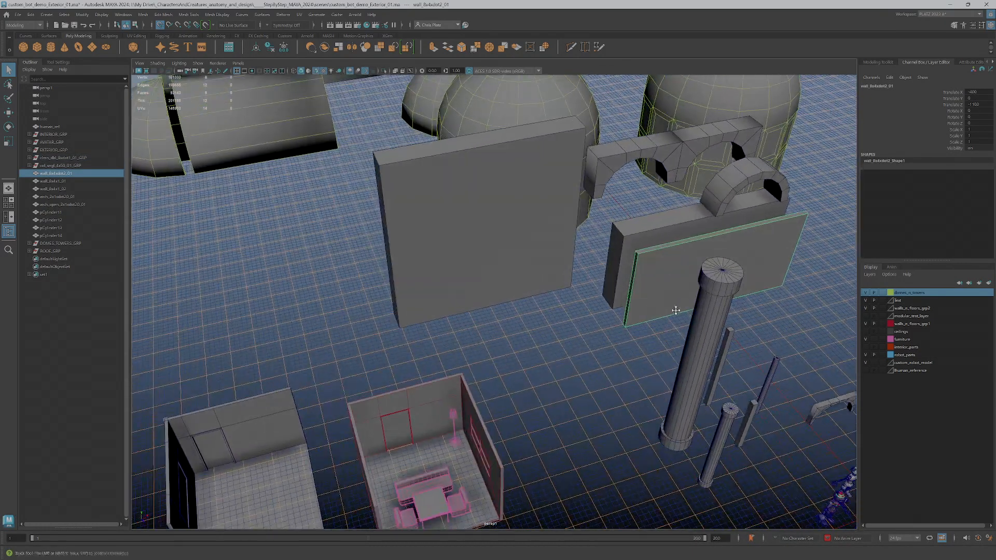
{"action": "middle_click_drag", "start_coordinate": [677, 309], "coordinate": [444, 274], "text": "alt"}
{"action": "left_click_drag", "start_coordinate": [443, 274], "coordinate": [407, 216], "text": "alt"}
{"action": "middle_click_drag", "start_coordinate": [407, 216], "coordinate": [437, 276], "text": "alt"}
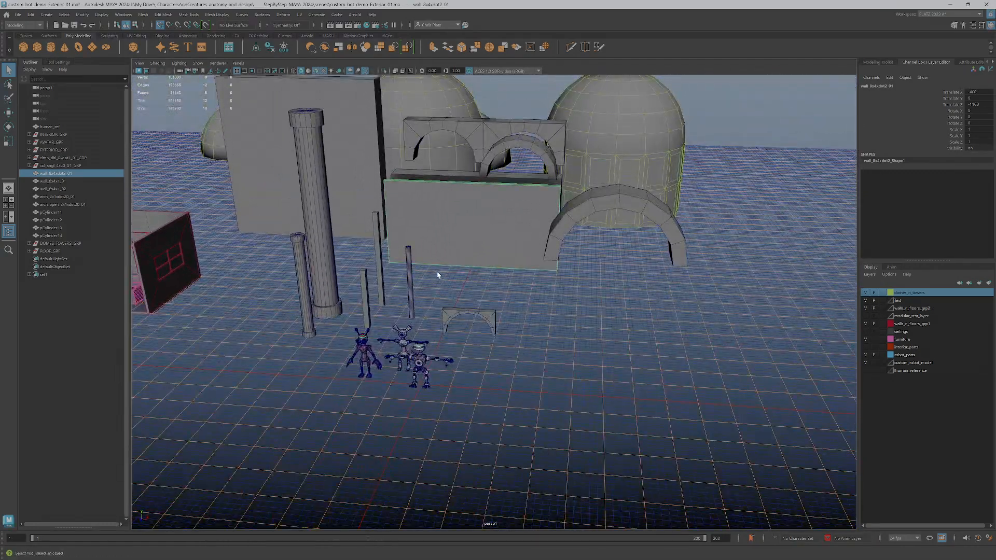
{"action": "middle_click_drag", "start_coordinate": [477, 249], "coordinate": [514, 250], "text": "alt"}
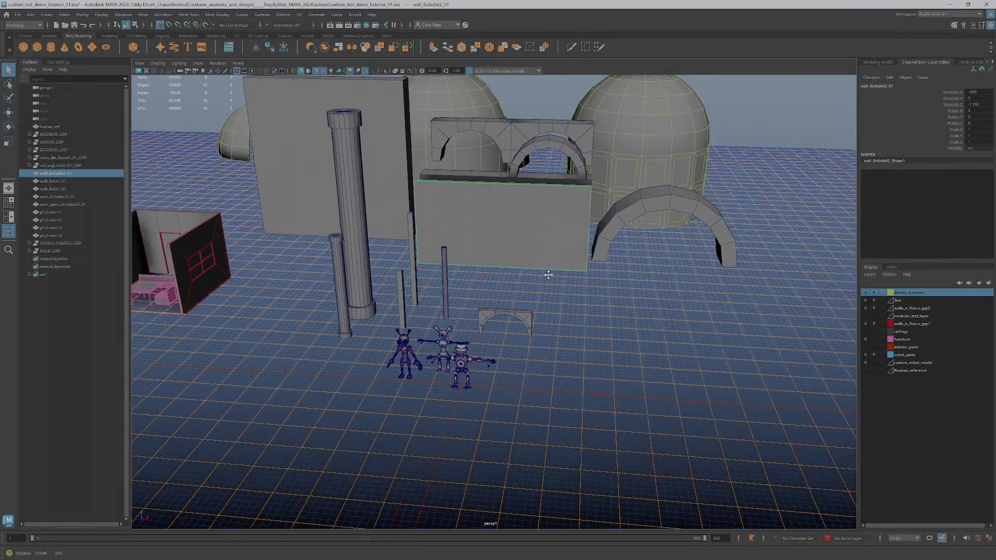
{"action": "left_click", "coordinate": [459, 362]}
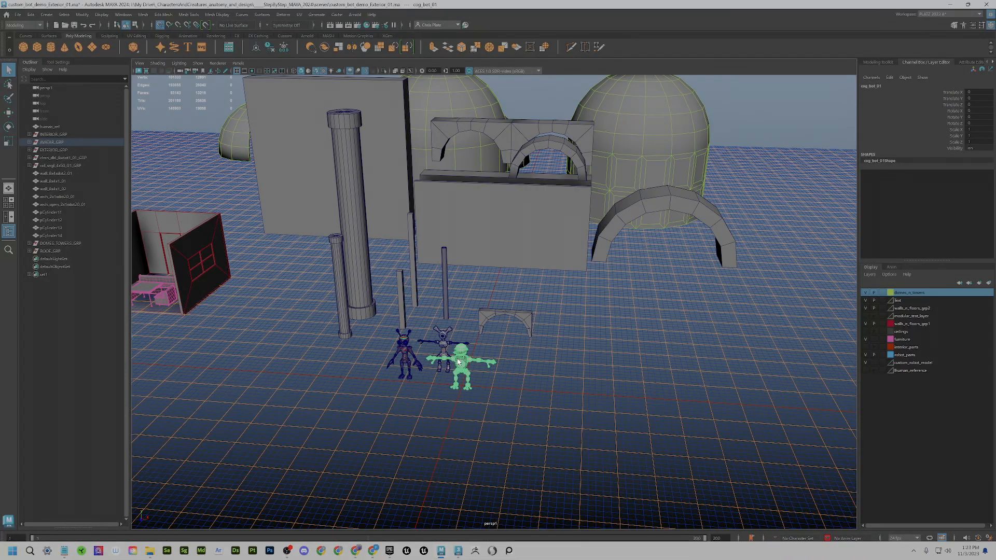
{"action": "key", "text": "f"}
{"action": "scroll", "coordinate": [486, 311], "scroll_direction": "down", "scroll_amount": 1}
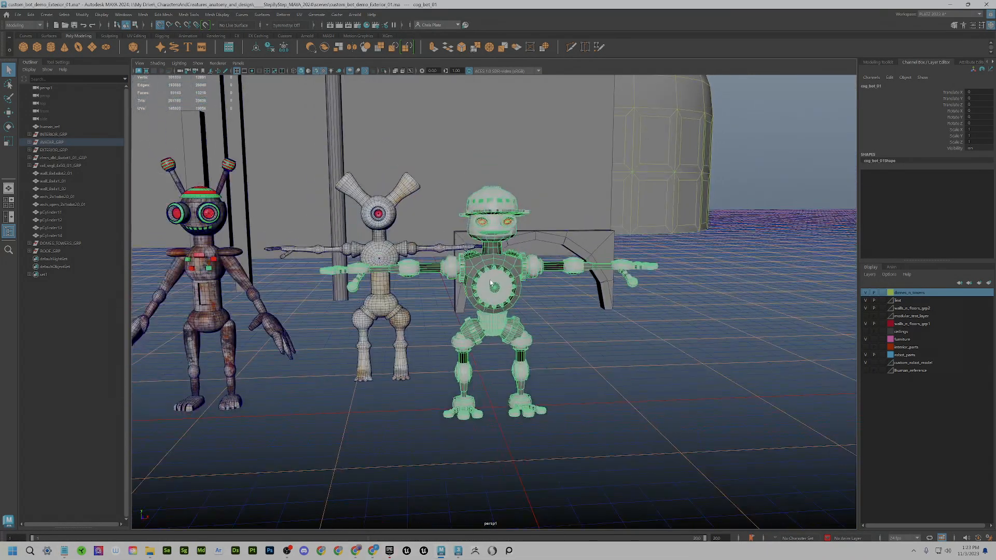
{"action": "middle_click_drag", "start_coordinate": [519, 270], "coordinate": [529, 306], "text": "alt"}
{"action": "scroll", "coordinate": [528, 306], "scroll_direction": "down", "scroll_amount": 2}
{"action": "mouse_move", "coordinate": [504, 304]}
{"action": "left_mouse_down", "text": "alt"}
{"action": "mouse_move", "coordinate": [540, 317]}
{"action": "mouse_move", "coordinate": [503, 291]}
{"action": "mouse_move", "coordinate": [498, 300]}
{"action": "left_mouse_up", "text": "alt"}
{"action": "scroll", "coordinate": [497, 299], "scroll_direction": "down", "scroll_amount": 4}
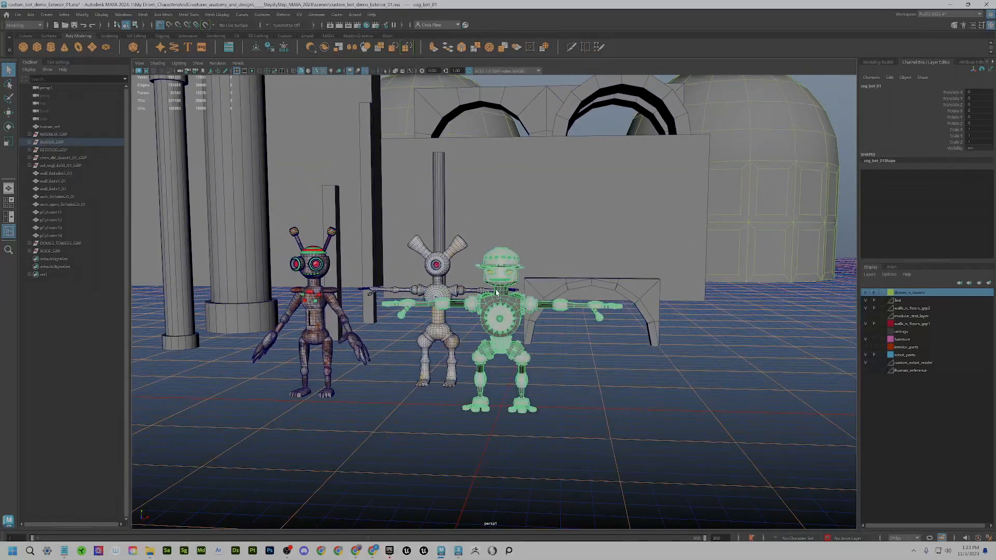
{"action": "left_click", "coordinate": [552, 236]}
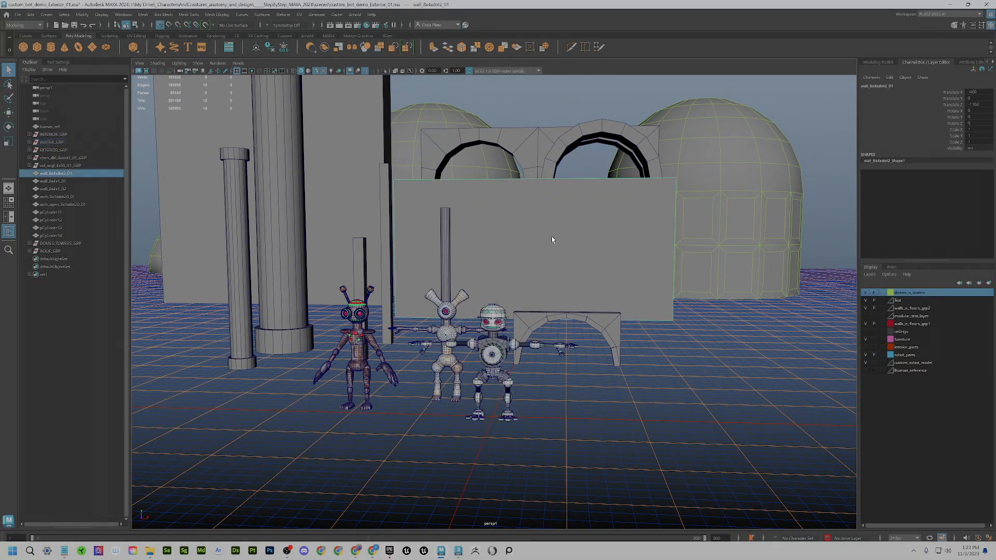
{"action": "key", "text": "f"}
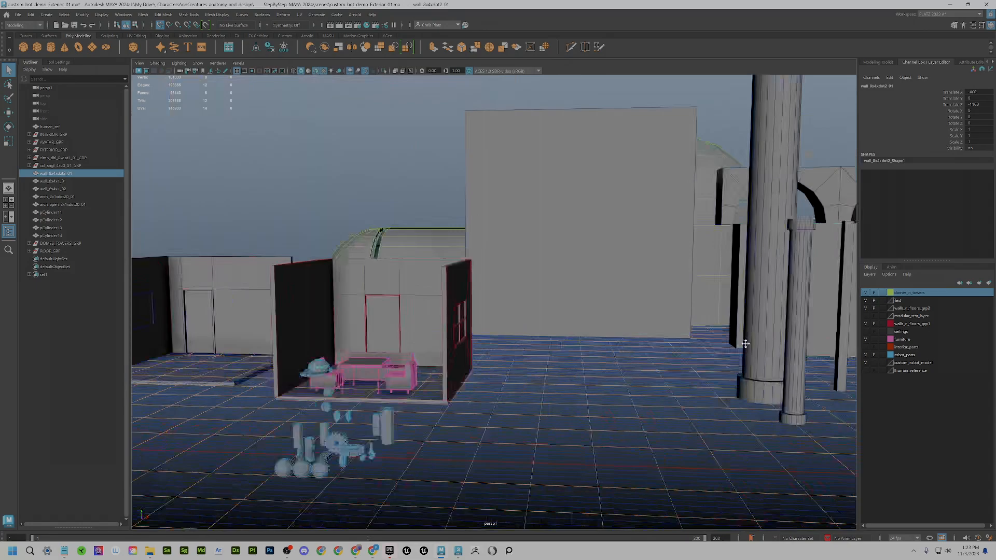
{"action": "middle_click_drag", "start_coordinate": [746, 344], "coordinate": [833, 342], "text": "alt"}
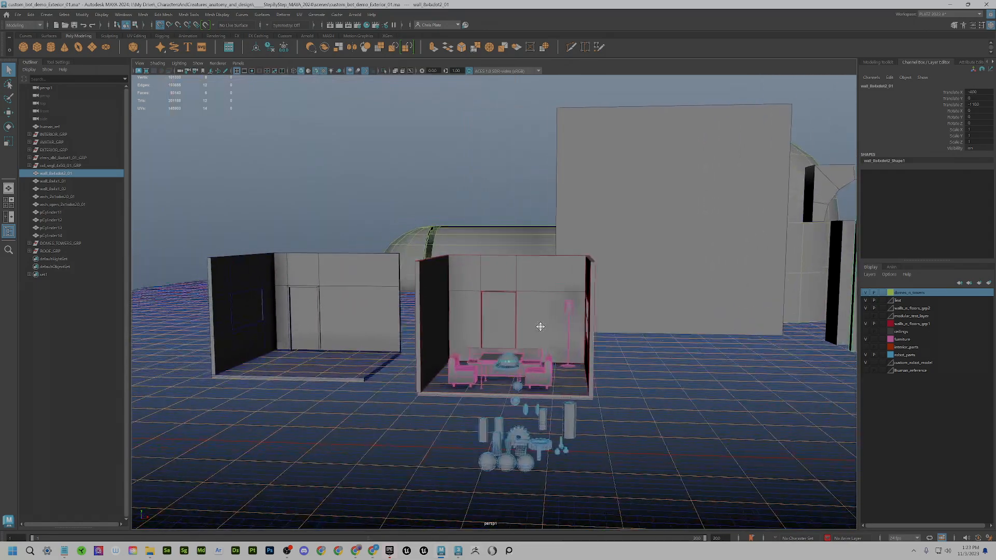
{"action": "scroll", "coordinate": [539, 330], "scroll_direction": "up", "scroll_amount": 5}
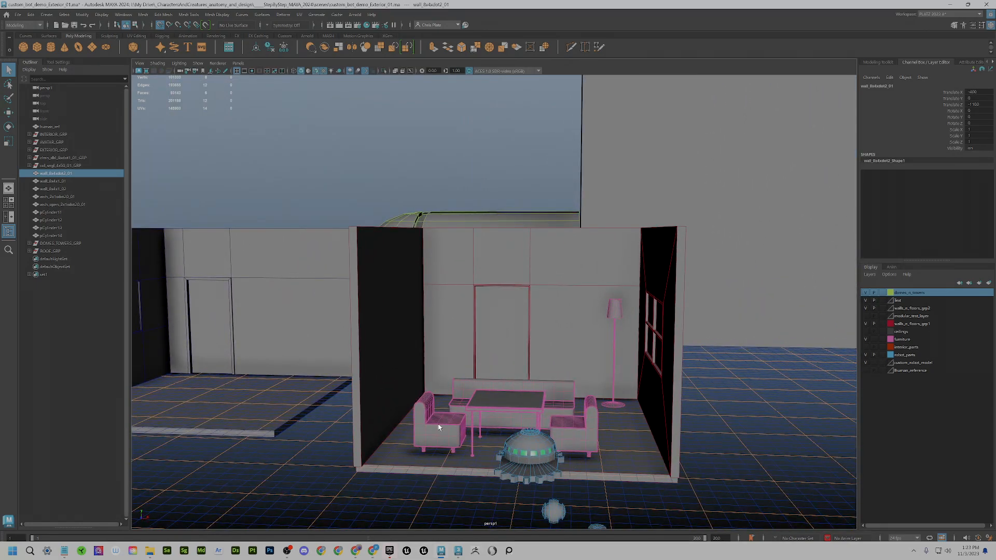
{"action": "left_click_drag", "start_coordinate": [531, 430], "coordinate": [561, 441], "text": "alt"}
{"action": "middle_click_drag", "start_coordinate": [560, 441], "coordinate": [805, 467], "text": "alt"}
{"action": "left_click", "coordinate": [410, 357]}
{"action": "left_click", "coordinate": [496, 343]}
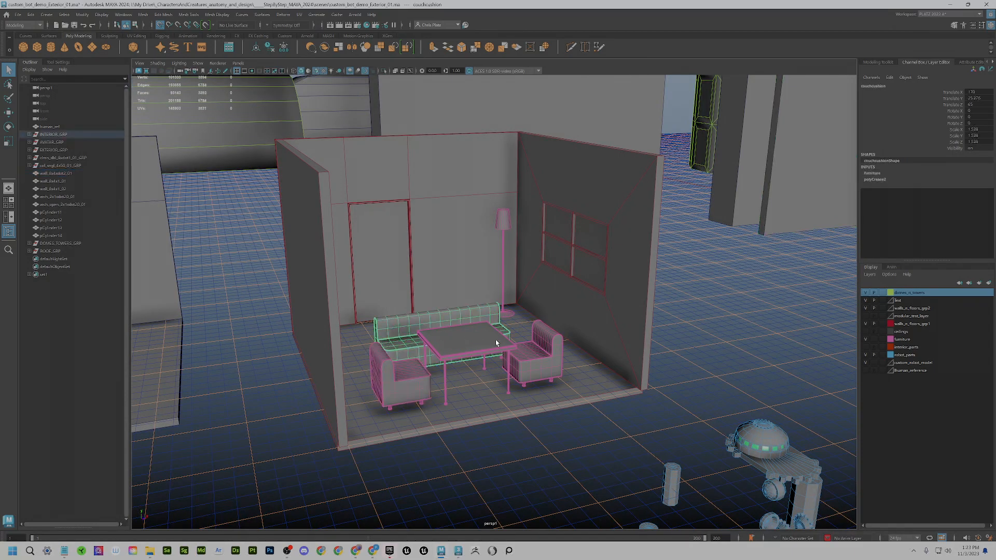
{"action": "left_click", "coordinate": [547, 360]}
{"action": "left_click_drag", "start_coordinate": [574, 383], "coordinate": [683, 386], "text": "alt"}
{"action": "scroll", "coordinate": [683, 386], "scroll_direction": "down", "scroll_amount": 8}
{"action": "left_click_drag", "start_coordinate": [747, 380], "coordinate": [580, 304], "text": "alt"}
{"action": "left_click", "coordinate": [578, 300]}
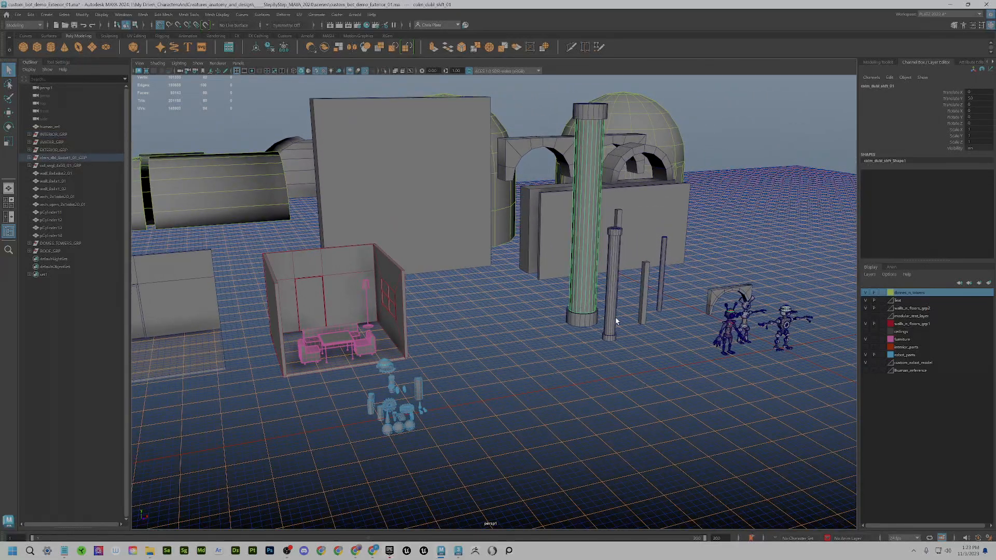
{"action": "left_click", "coordinate": [611, 329]}
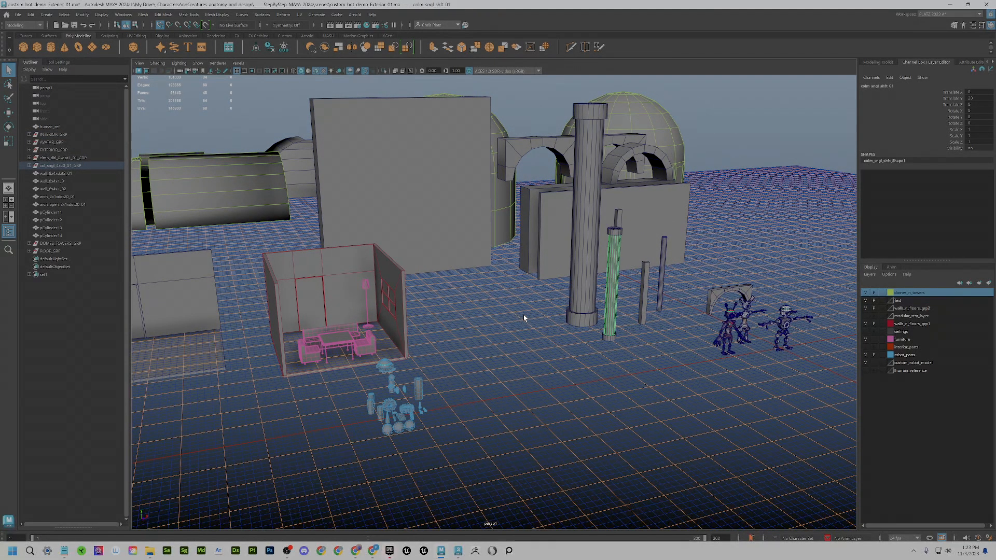
{"action": "key", "text": "w"}
{"action": "left_click_drag", "start_coordinate": [646, 339], "coordinate": [611, 393]}
{"action": "key", "text": "ctrl+z"}
{"action": "scroll", "coordinate": [636, 374], "scroll_direction": "down", "scroll_amount": 2}
{"action": "key", "text": "alt+Tab"}
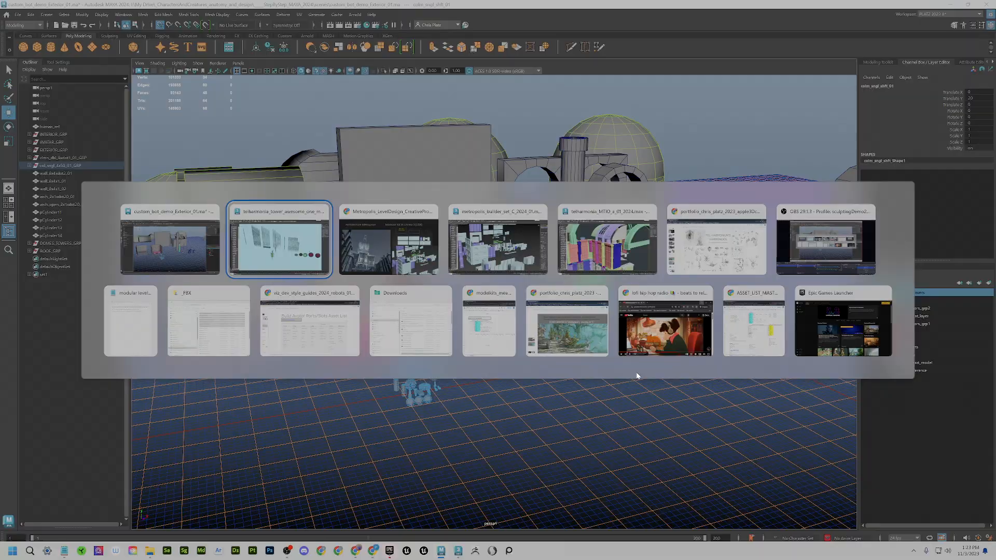
{"action": "key", "text": "alt+Tab"}
{"action": "key", "text": "alt+Tab"}
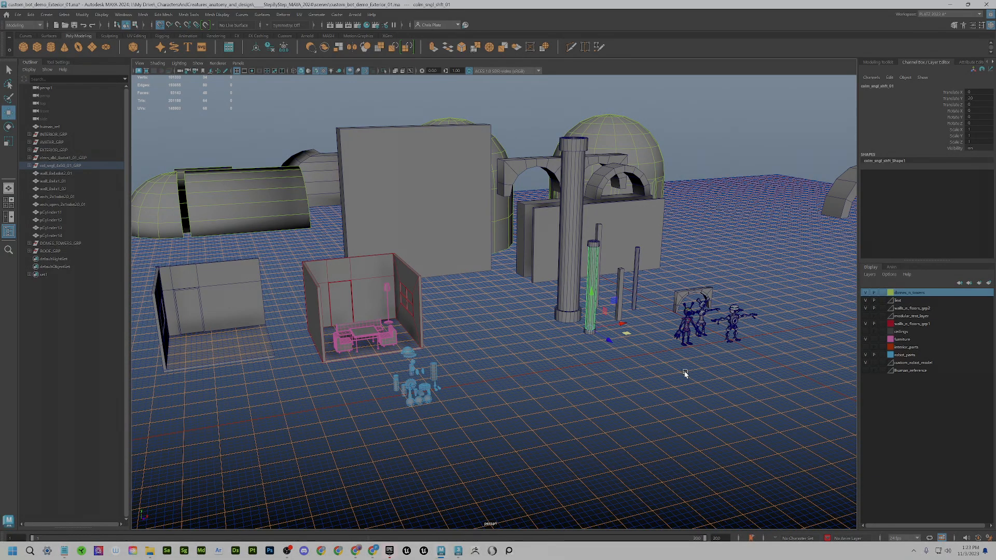
- Orbit the exterior kit and frame the view on the selected green column
{"action": "left_click_drag", "start_coordinate": [626, 357], "coordinate": [616, 364], "text": "alt"}
{"action": "middle_click_drag", "start_coordinate": [669, 383], "coordinate": [600, 347], "text": "alt"}
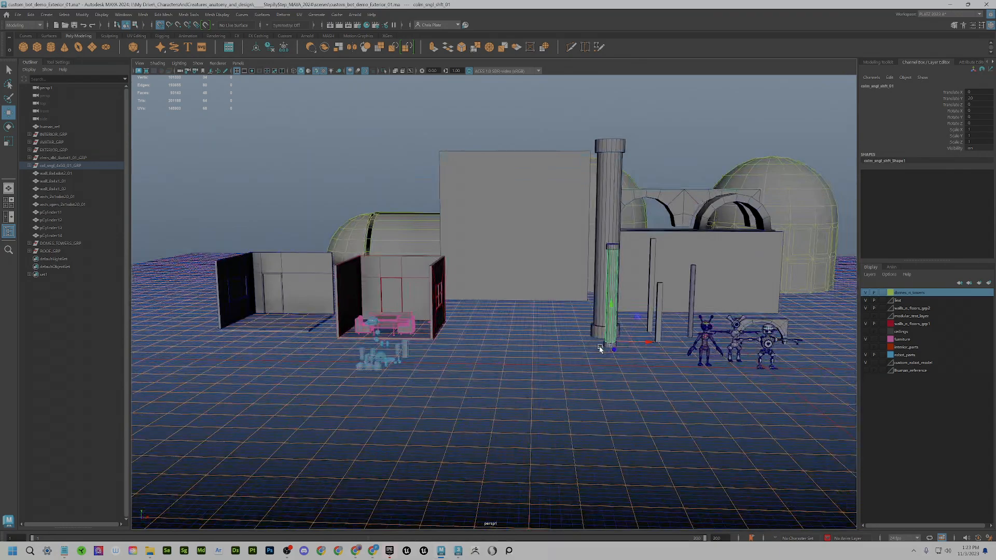
{"action": "key", "text": "q"}
{"action": "left_click_drag", "start_coordinate": [601, 348], "coordinate": [616, 355], "text": "alt"}
{"action": "key", "text": "w"}
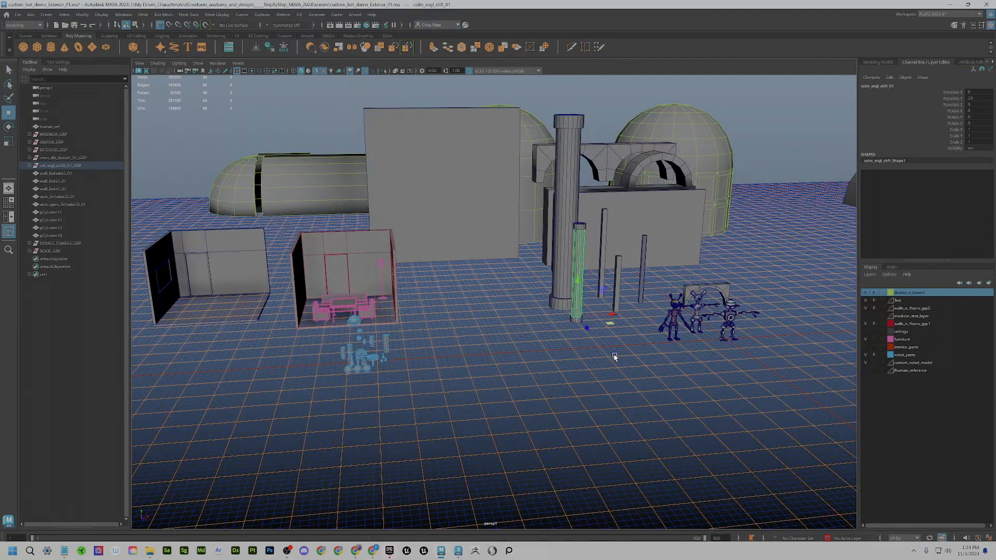
{"action": "scroll", "coordinate": [615, 358], "scroll_direction": "down", "scroll_amount": 2}
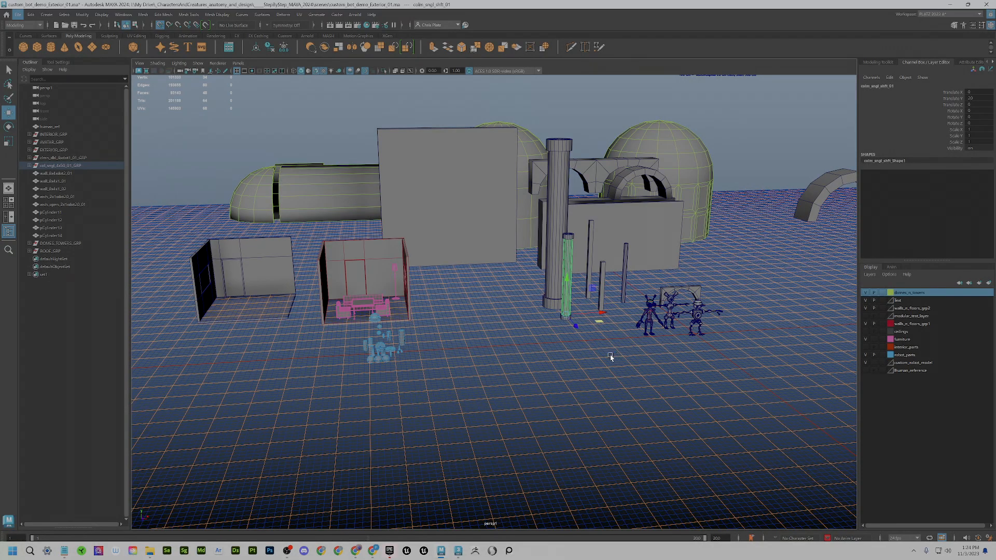
{"action": "middle_click_drag", "start_coordinate": [629, 305], "coordinate": [574, 328], "text": "alt"}
{"action": "key", "text": "f"}
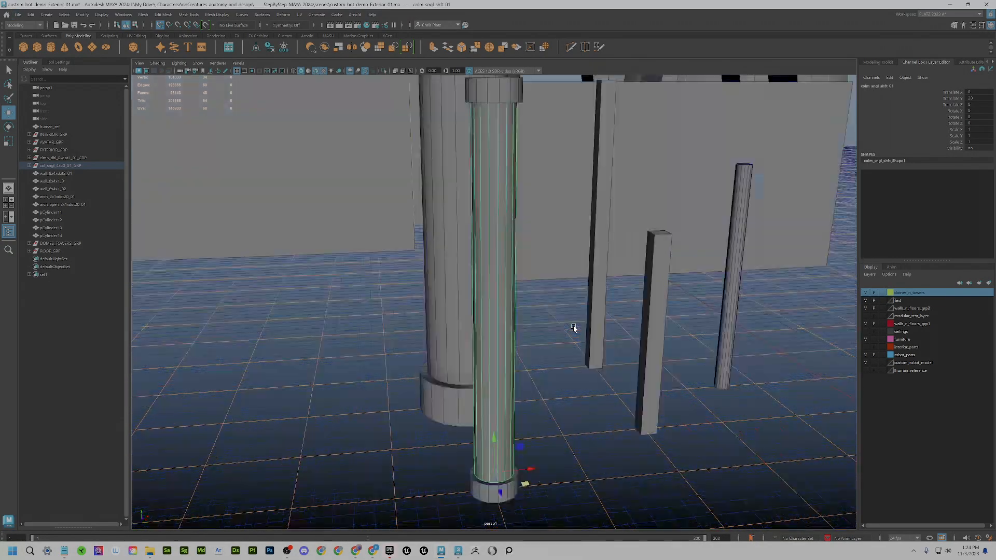
{"action": "scroll", "coordinate": [543, 314], "scroll_direction": "up", "scroll_amount": 4}
{"action": "left_click_drag", "start_coordinate": [554, 310], "coordinate": [574, 313], "text": "alt"}
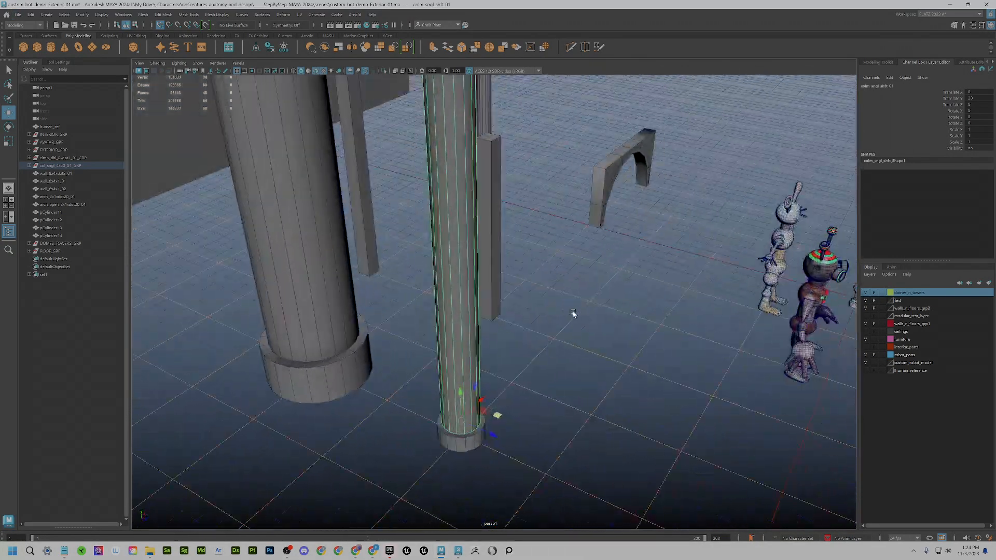
{"action": "scroll", "coordinate": [574, 314], "scroll_direction": "down", "scroll_amount": 3}
- Pull back to reveal the arch and robots, then select the small arch beside them
{"action": "middle_click_drag", "start_coordinate": [693, 321], "coordinate": [545, 308], "text": "alt"}
{"action": "scroll", "coordinate": [588, 313], "scroll_direction": "down", "scroll_amount": 1}
{"action": "left_click_drag", "start_coordinate": [588, 313], "coordinate": [545, 309], "text": "alt"}
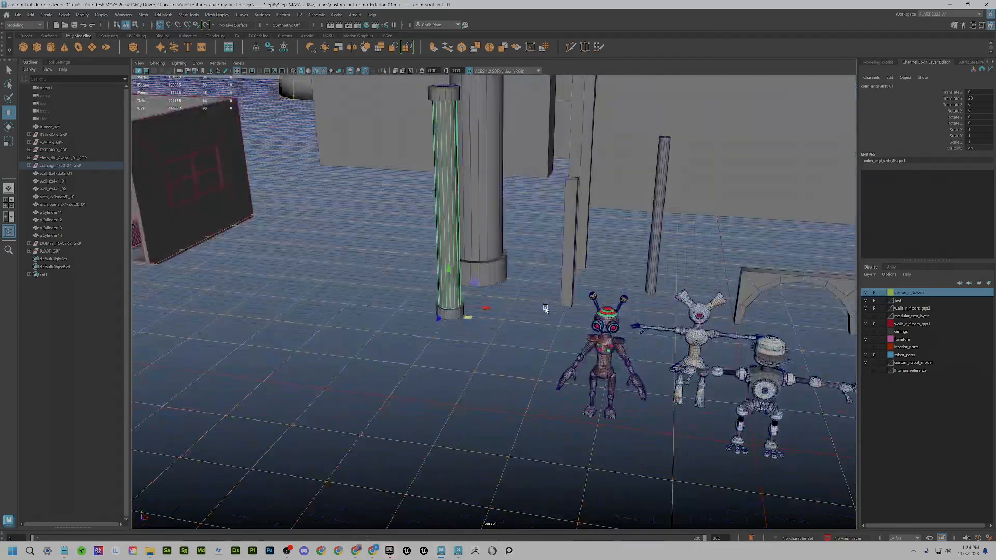
{"action": "left_click_drag", "start_coordinate": [584, 344], "coordinate": [625, 350], "text": "alt"}
{"action": "scroll", "coordinate": [604, 346], "scroll_direction": "down", "scroll_amount": 2}
{"action": "middle_click_drag", "start_coordinate": [605, 346], "coordinate": [566, 375], "text": "alt"}
{"action": "scroll", "coordinate": [566, 375], "scroll_direction": "down", "scroll_amount": 2}
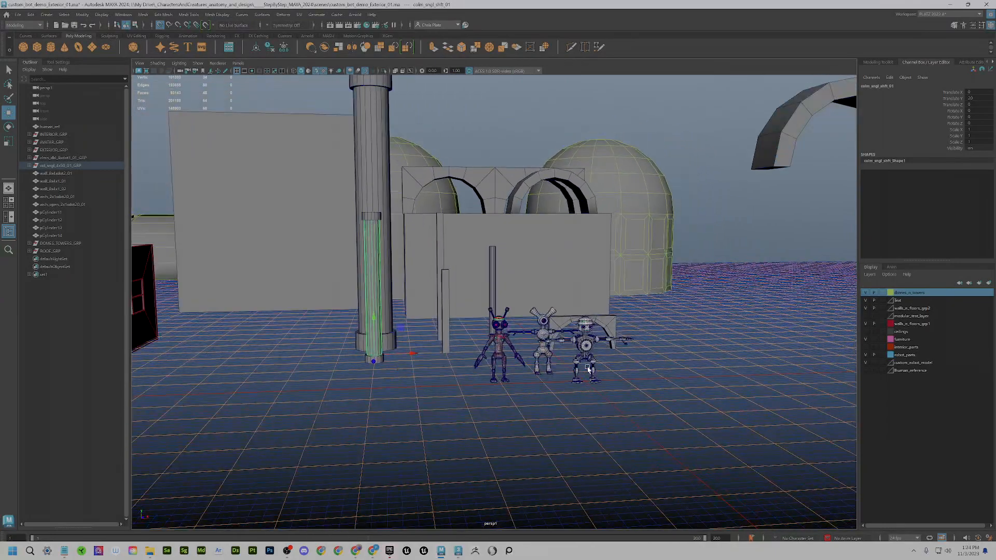
{"action": "left_click_drag", "start_coordinate": [687, 326], "coordinate": [636, 336], "text": "alt"}
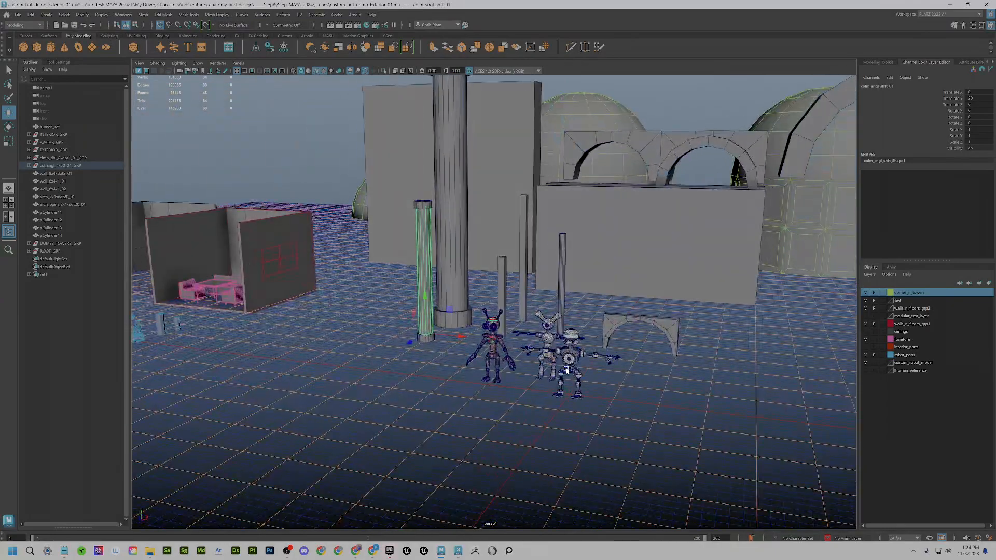
{"action": "left_click", "coordinate": [623, 318]}
- Orbit so the arch sits behind the robots and select the wall panel behind them
{"action": "left_click_drag", "start_coordinate": [653, 333], "coordinate": [543, 303], "text": "alt"}
{"action": "scroll", "coordinate": [647, 319], "scroll_direction": "down", "scroll_amount": 1}
{"action": "scroll", "coordinate": [595, 320], "scroll_direction": "down", "scroll_amount": 2}
{"action": "middle_click_drag", "start_coordinate": [596, 320], "coordinate": [598, 351], "text": "alt"}
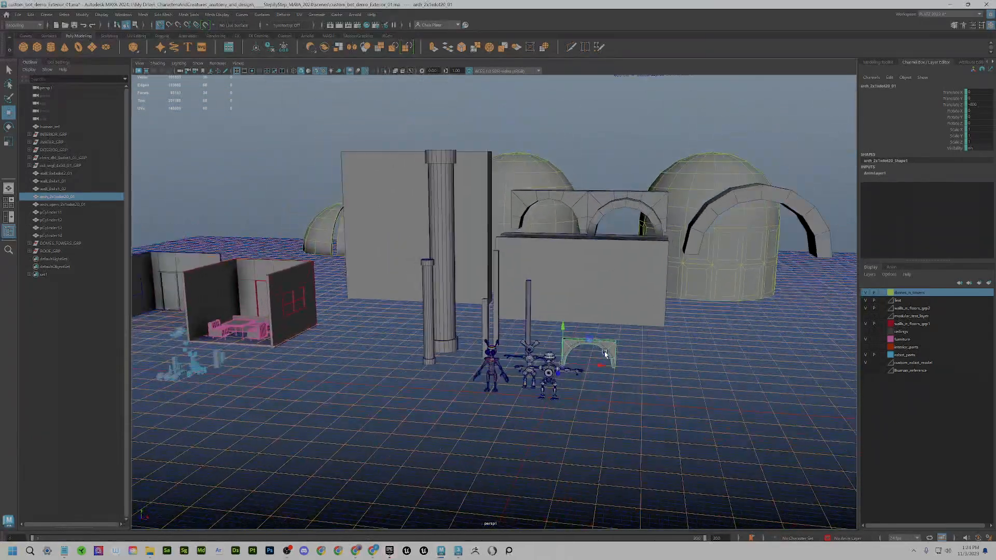
{"action": "left_click", "coordinate": [532, 281]}
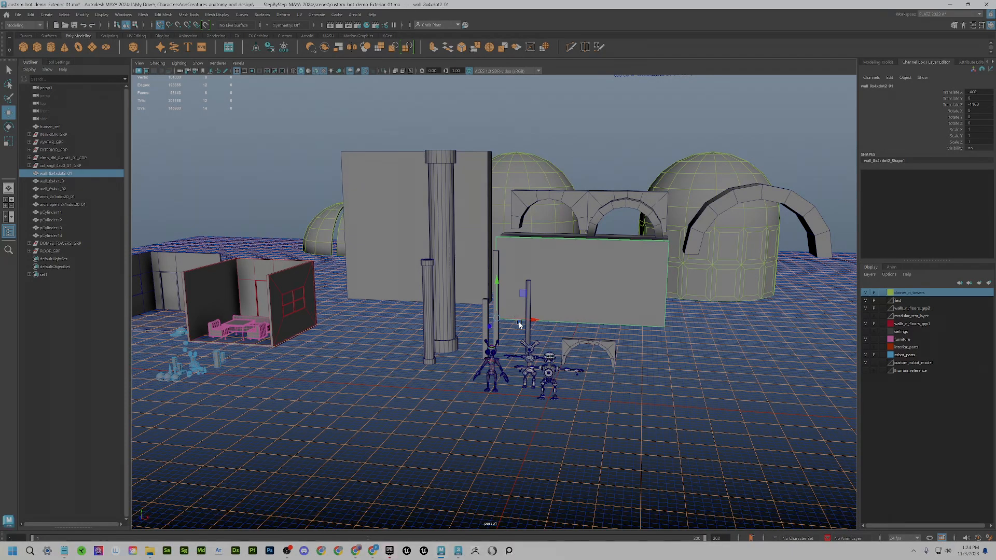
{"action": "left_click_drag", "start_coordinate": [522, 332], "coordinate": [551, 362], "text": "alt"}
- Box-select the robot parts, then pan low toward the robots and domes
{"action": "left_click_drag", "start_coordinate": [422, 325], "coordinate": [522, 413]}
{"action": "left_click_drag", "start_coordinate": [529, 405], "coordinate": [543, 440], "text": "alt"}
{"action": "middle_click_drag", "start_coordinate": [716, 358], "coordinate": [527, 344], "text": "alt"}
{"action": "scroll", "coordinate": [527, 345], "scroll_direction": "up", "scroll_amount": 3}
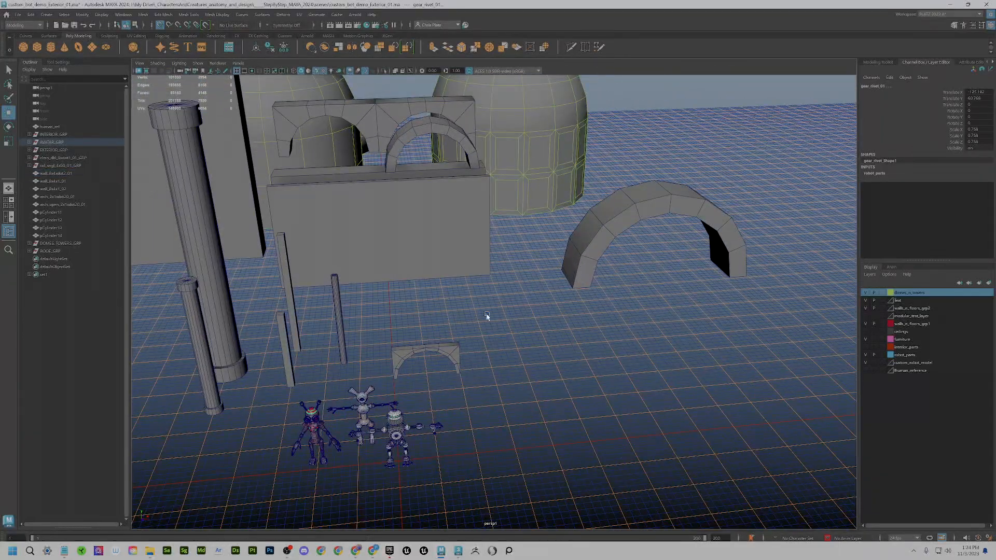
{"action": "scroll", "coordinate": [457, 353], "scroll_direction": "down", "scroll_amount": 3}
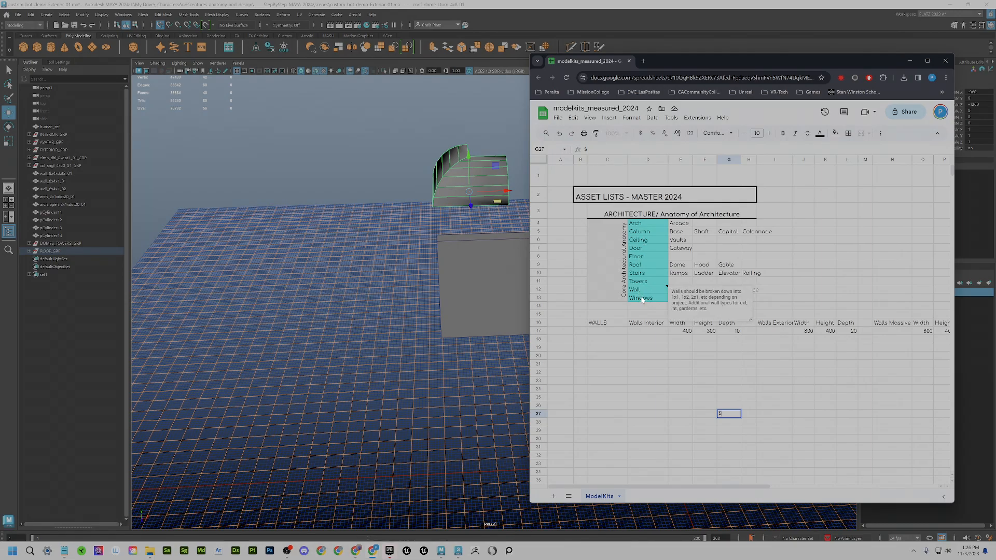
- Move the asset-list spreadsheet window aside and bring the Maya scene to the front
{"action": "mouse_move", "coordinate": [642, 290]}
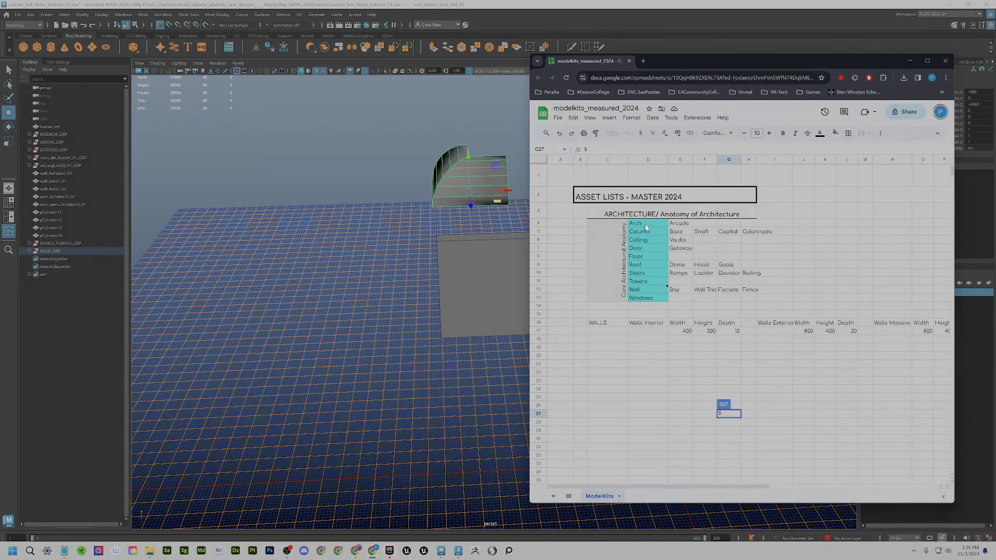
{"action": "left_click_drag", "start_coordinate": [824, 59], "coordinate": [288, 59]}
{"action": "left_click", "coordinate": [695, 227]}
- Select the 3D dimension-notes text, frame it, and orbit to read it head-on
{"action": "left_click", "coordinate": [695, 226]}
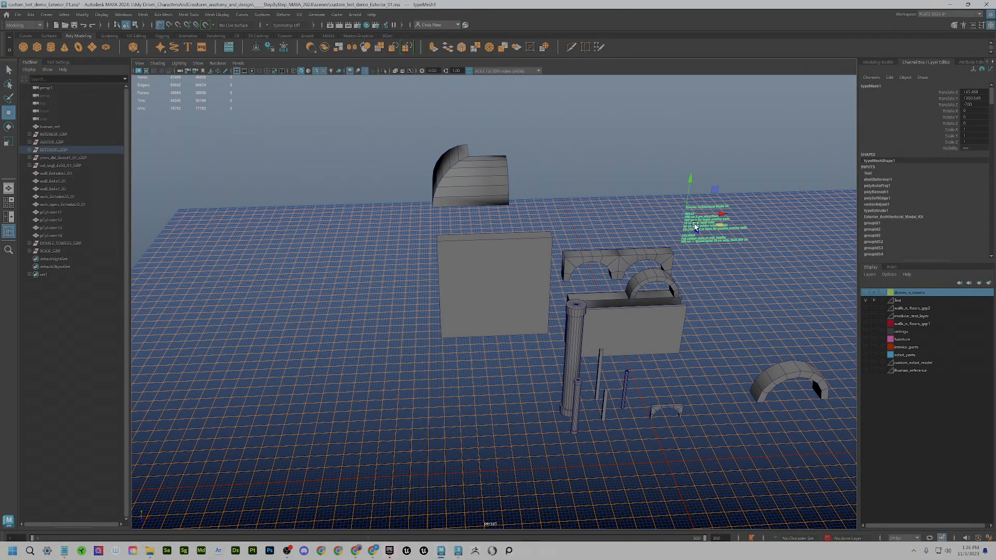
{"action": "key", "text": "f"}
{"action": "middle_click_drag", "start_coordinate": [589, 311], "coordinate": [622, 273], "text": "alt"}
{"action": "left_click_drag", "start_coordinate": [622, 273], "coordinate": [559, 255], "text": "alt"}
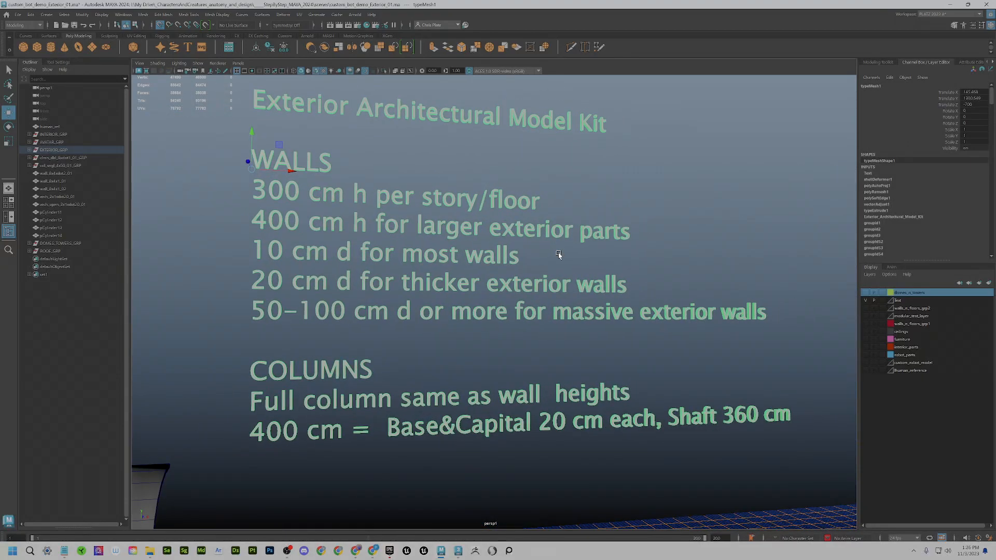
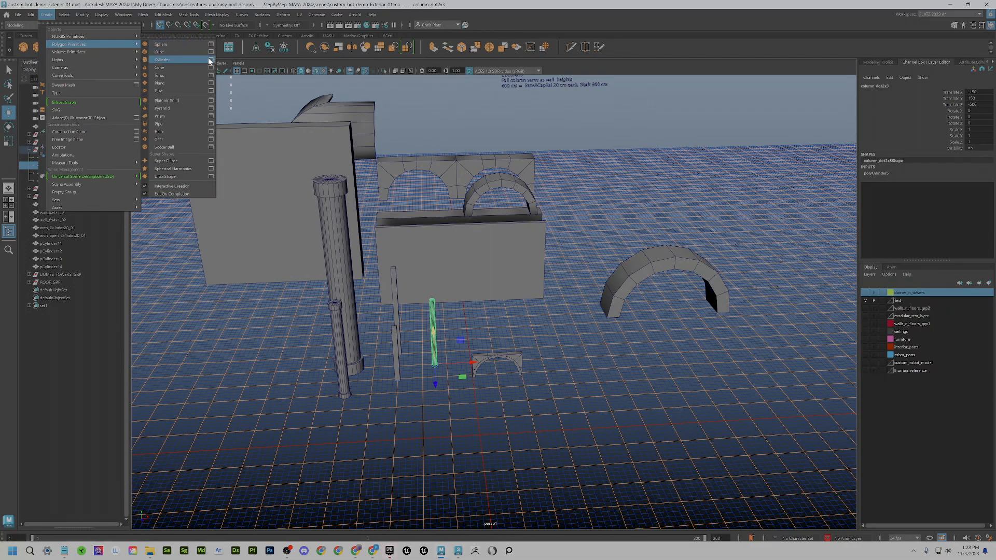
- Check the polygon Cylinder radius option, then expand and select the single column group in the Outliner
{"action": "left_click", "coordinate": [211, 60]}
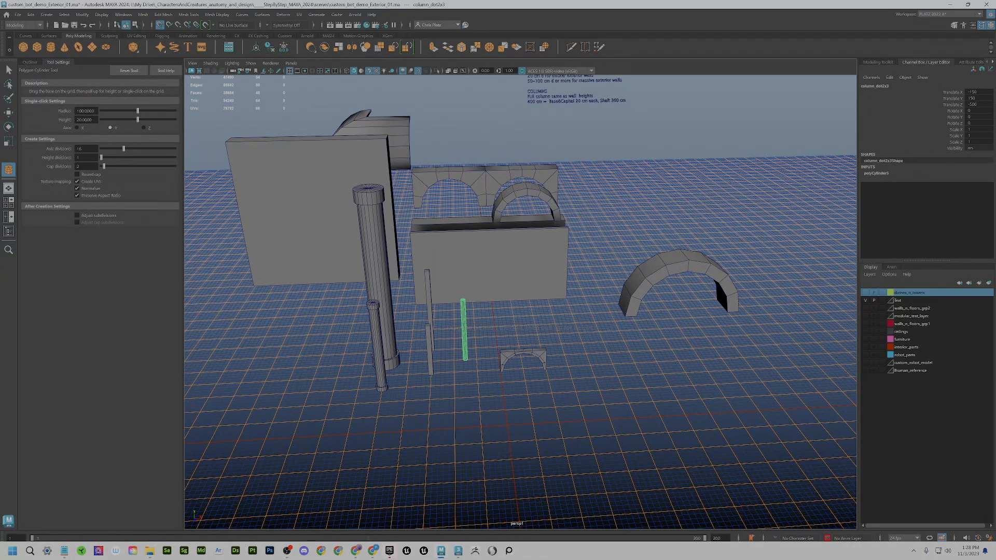
{"action": "left_click_drag", "start_coordinate": [96, 111], "coordinate": [28, 108]}
{"action": "left_click", "coordinate": [29, 63]}
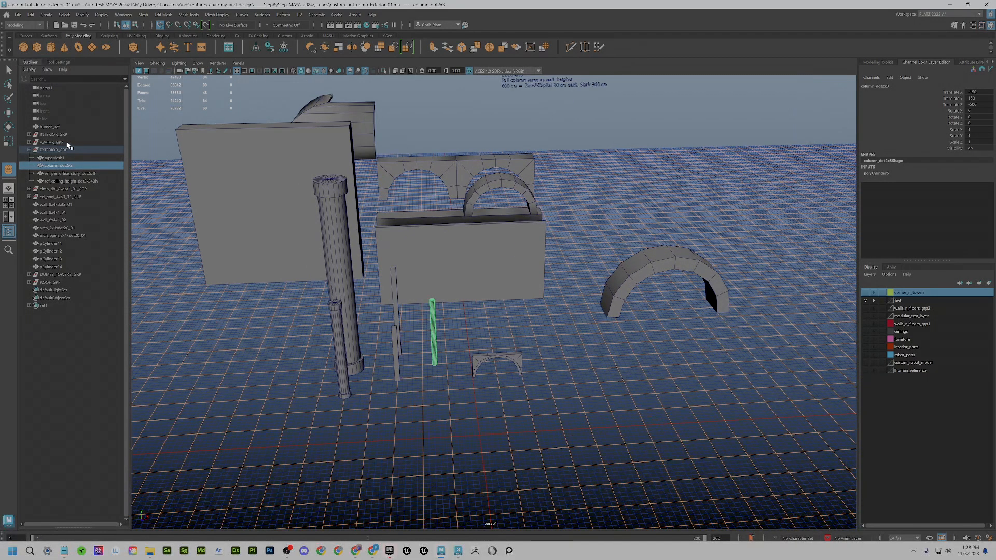
{"action": "left_click", "coordinate": [29, 196]}
{"action": "left_click", "coordinate": [49, 197]}
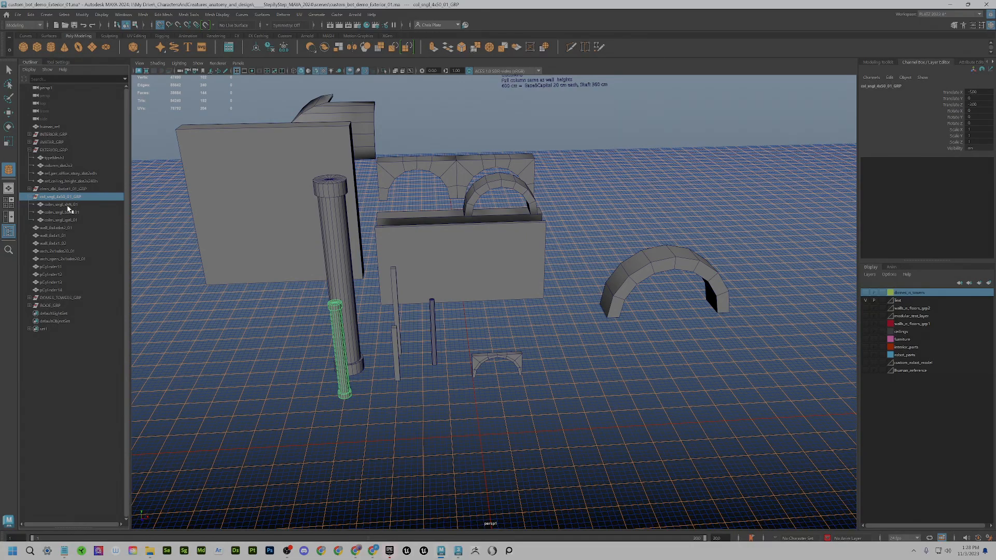
- Click through the single column's shaft, base and capital, then expand the double column group
{"action": "left_click", "coordinate": [63, 204]}
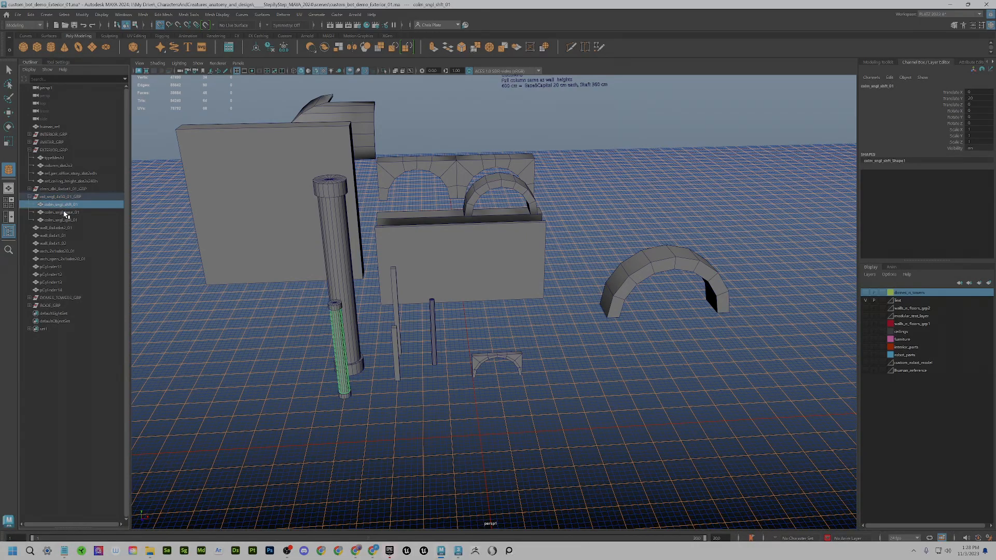
{"action": "left_click", "coordinate": [65, 213]}
{"action": "left_click", "coordinate": [65, 220]}
{"action": "left_click", "coordinate": [64, 213]}
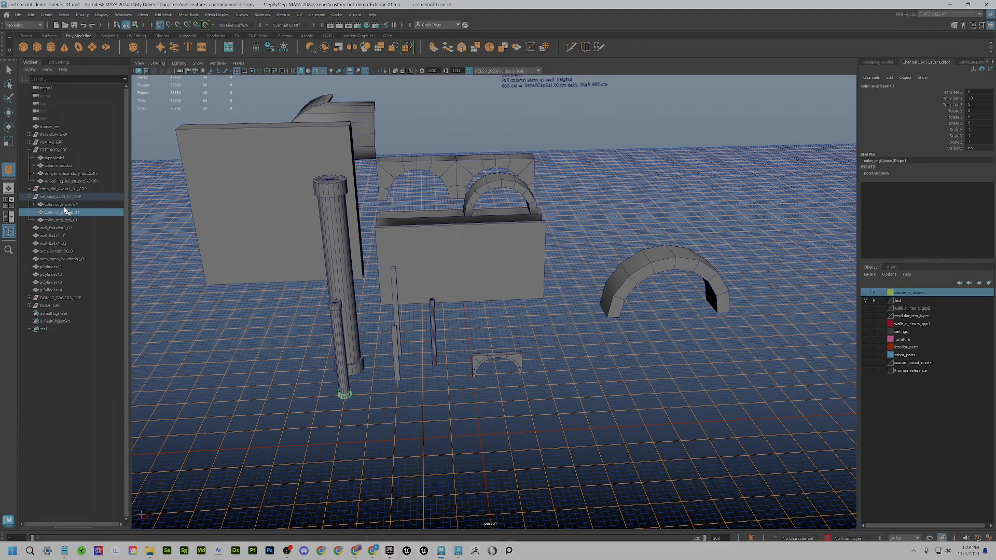
{"action": "left_click", "coordinate": [63, 205]}
{"action": "left_click", "coordinate": [337, 226]}
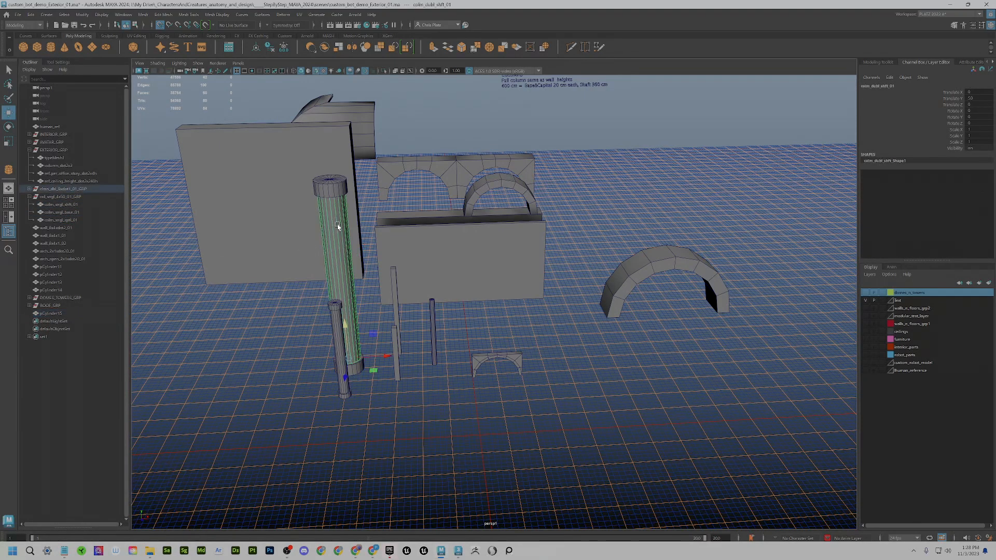
{"action": "left_click", "coordinate": [29, 190]}
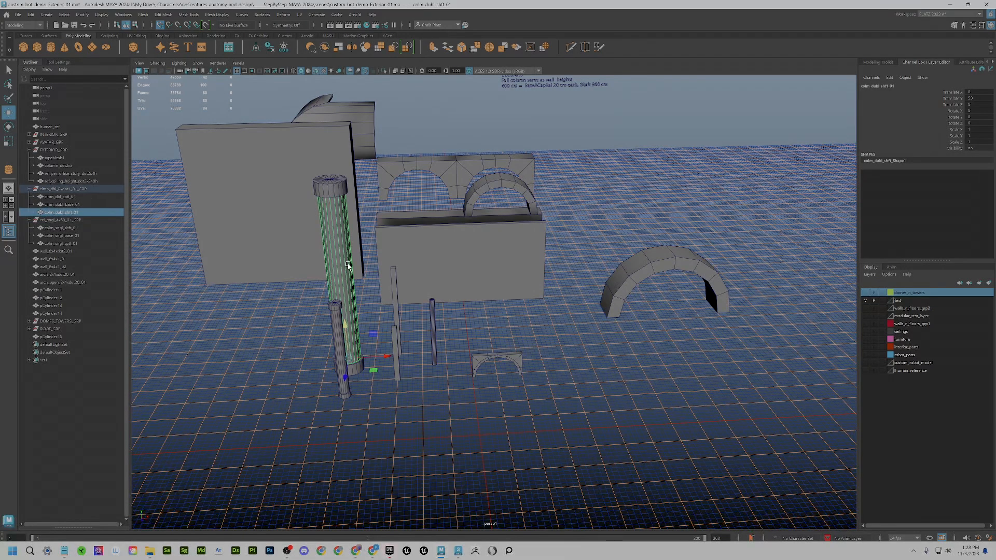
{"action": "left_click_drag", "start_coordinate": [348, 265], "coordinate": [308, 170], "text": "alt"}
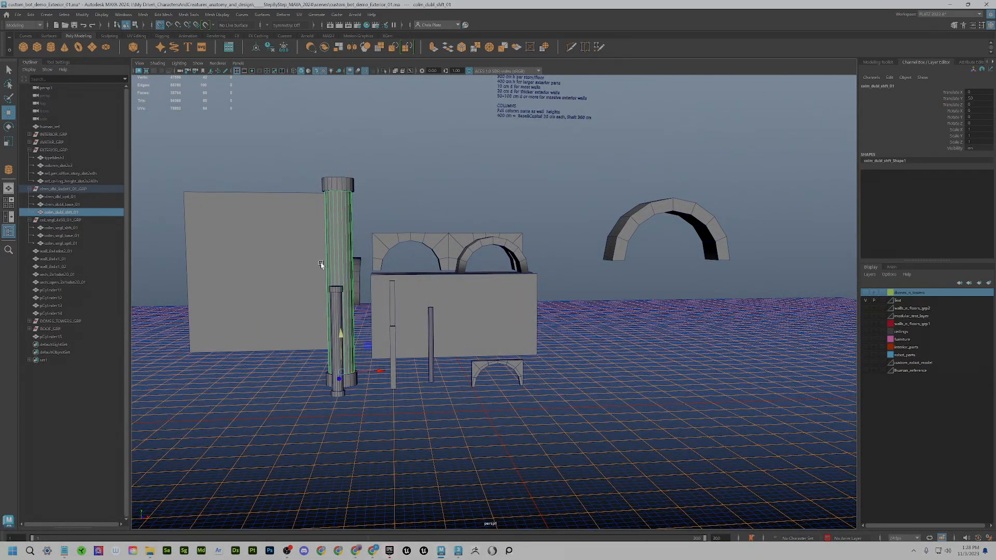
- Frame the double column in the front, side and top views of the four-view layout
{"action": "key", "text": "space"}
{"action": "key", "text": "f"}
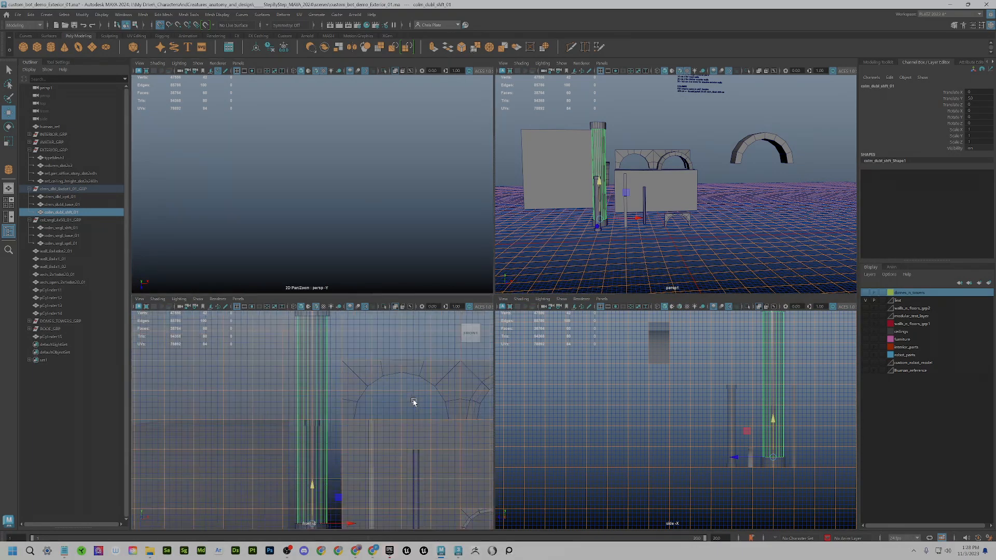
{"action": "scroll", "coordinate": [404, 393], "scroll_direction": "down", "scroll_amount": 3}
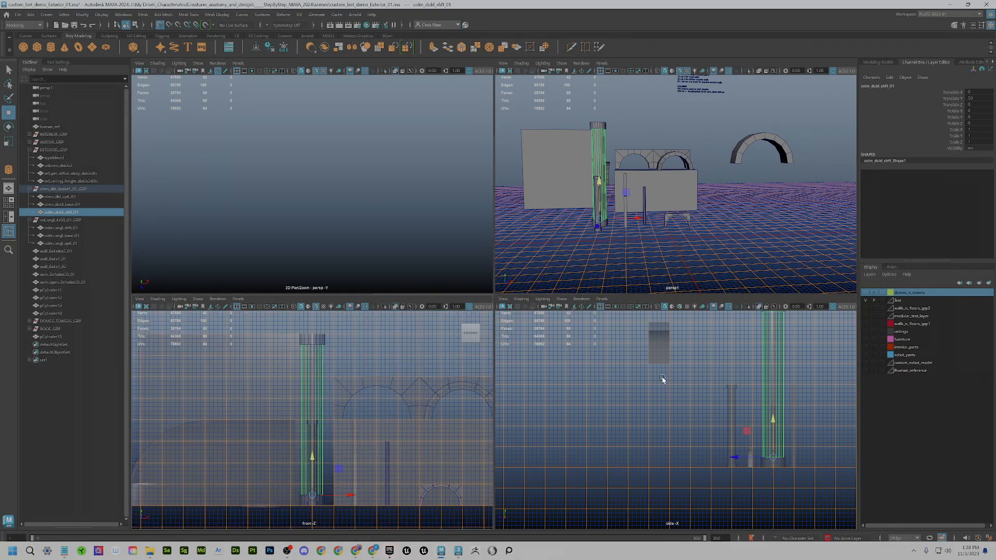
{"action": "key", "text": "space"}
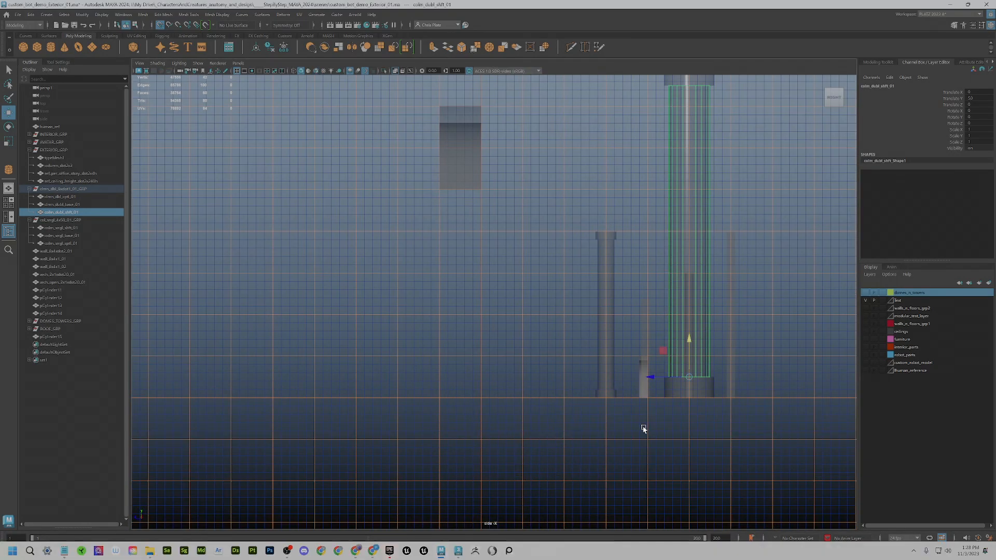
{"action": "key", "text": "space"}
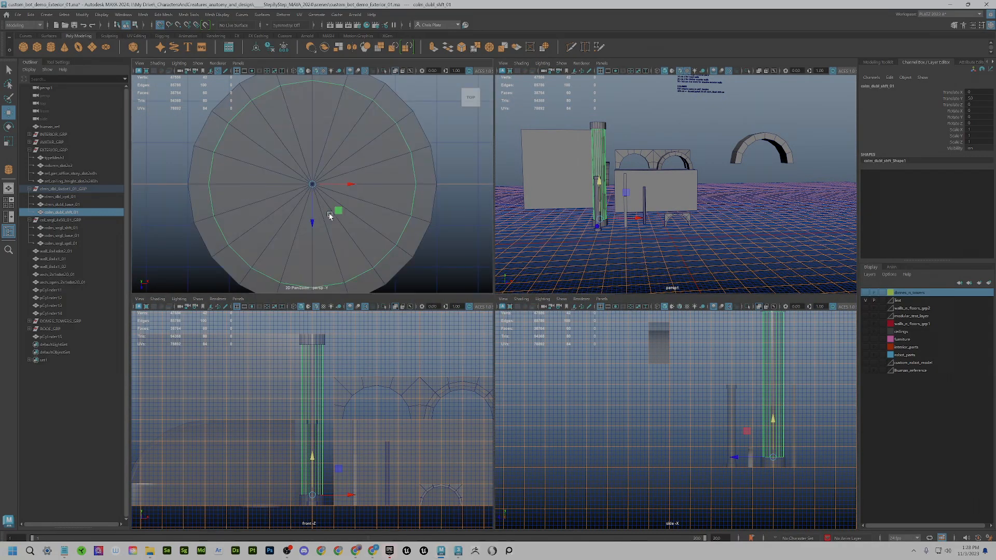
{"action": "key", "text": "f"}
{"action": "key", "text": "f"}
- Frame the column in perspective, select its capital and maximize the perspective panel
{"action": "key", "text": "f"}
{"action": "right_click_drag", "start_coordinate": [642, 393], "coordinate": [602, 393], "text": "alt"}
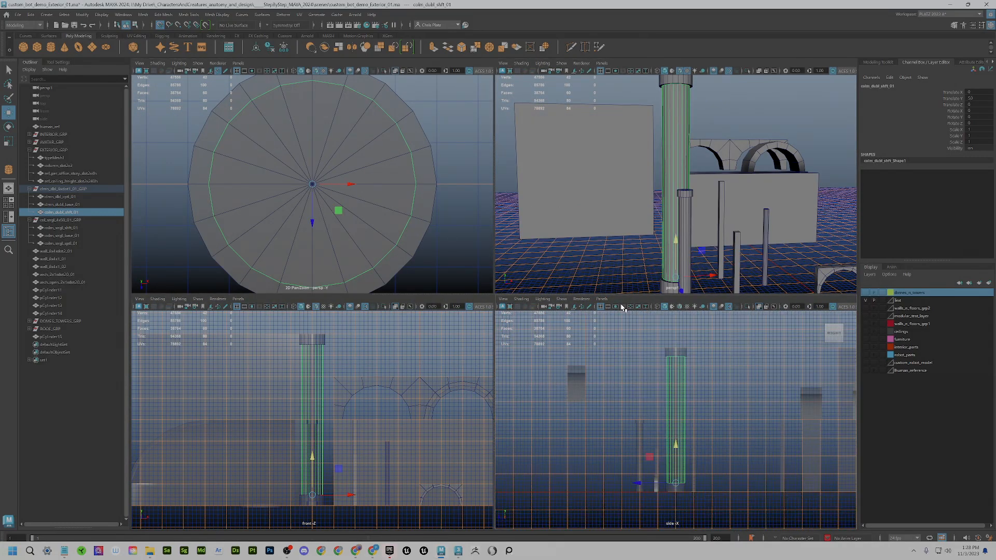
{"action": "right_click_drag", "start_coordinate": [569, 184], "coordinate": [516, 260], "text": "alt"}
{"action": "scroll", "coordinate": [395, 372], "scroll_direction": "down", "scroll_amount": 1}
{"action": "key", "text": "f"}
{"action": "scroll", "coordinate": [368, 364], "scroll_direction": "down", "scroll_amount": 2}
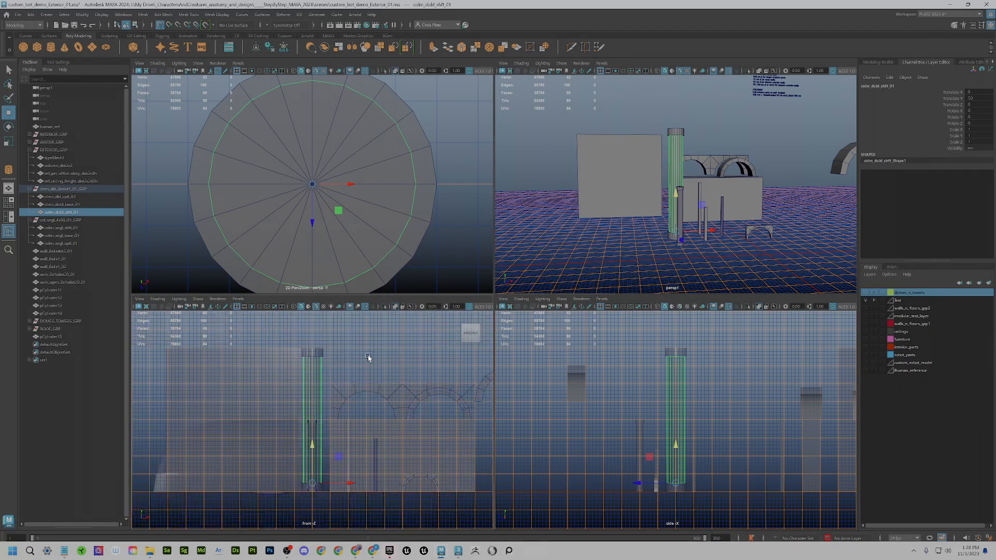
{"action": "scroll", "coordinate": [332, 200], "scroll_direction": "down", "scroll_amount": 1}
{"action": "scroll", "coordinate": [331, 198], "scroll_direction": "down", "scroll_amount": 1}
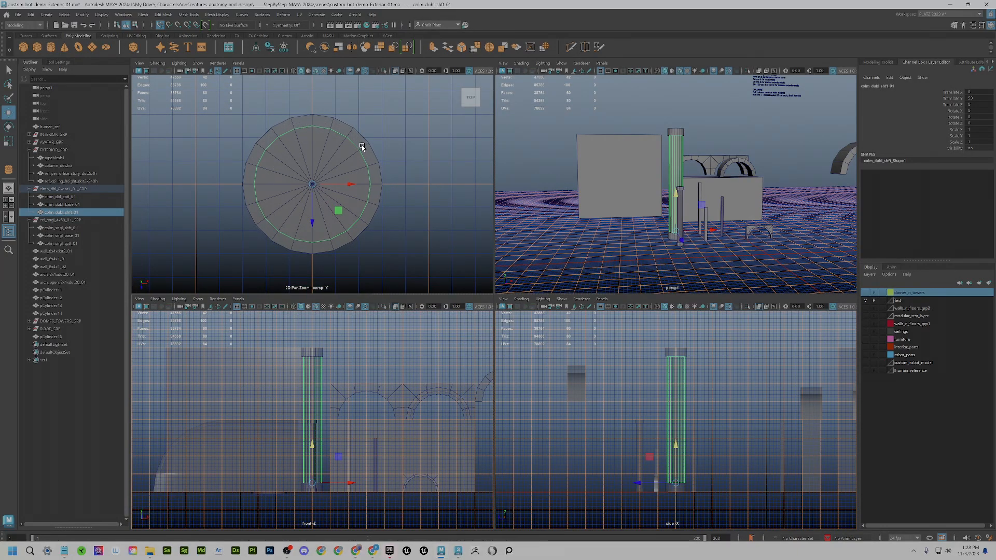
{"action": "left_click", "coordinate": [346, 243]}
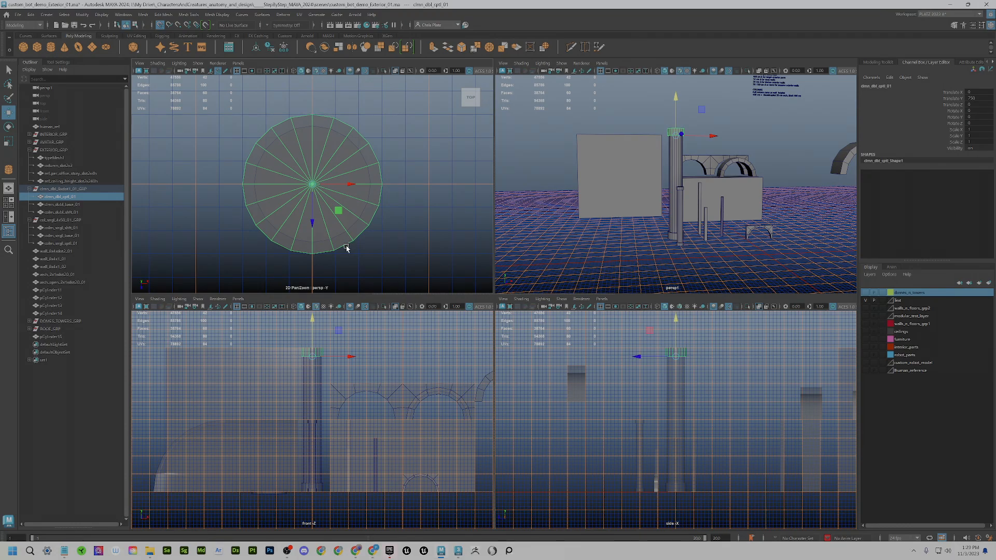
{"action": "scroll", "coordinate": [676, 222], "scroll_direction": "up", "scroll_amount": 5}
{"action": "key", "text": "space"}
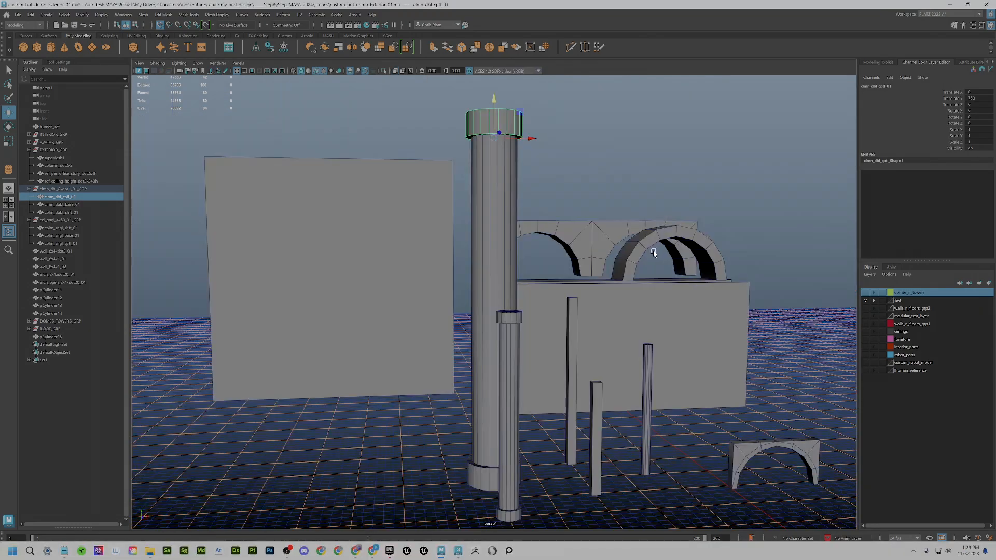
- Orbit to a top-down view and marquee-select all the column pieces
{"action": "left_click_drag", "start_coordinate": [562, 295], "coordinate": [585, 311], "text": "alt"}
{"action": "left_click_drag", "start_coordinate": [502, 251], "coordinate": [553, 308], "text": "alt"}
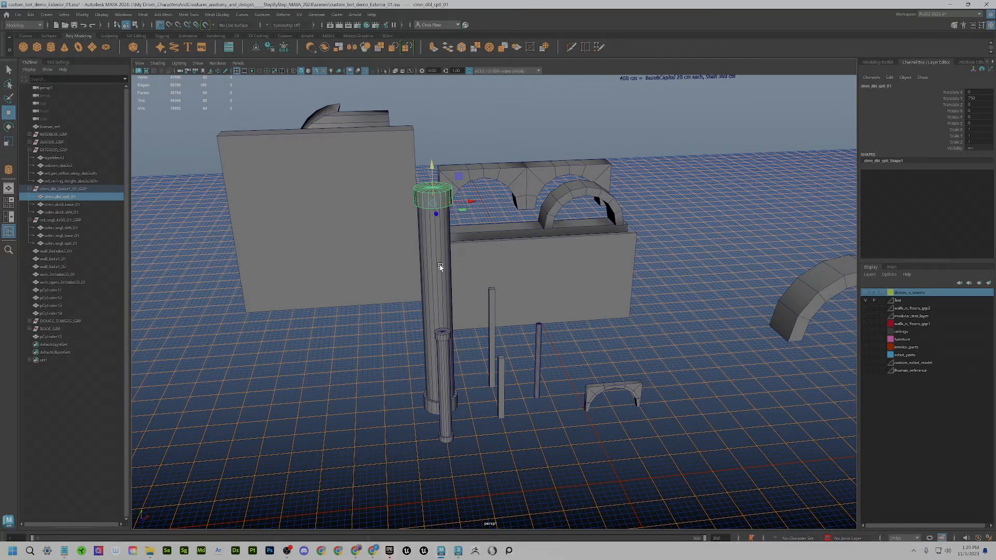
{"action": "left_click_drag", "start_coordinate": [440, 267], "coordinate": [185, 204], "text": "alt"}
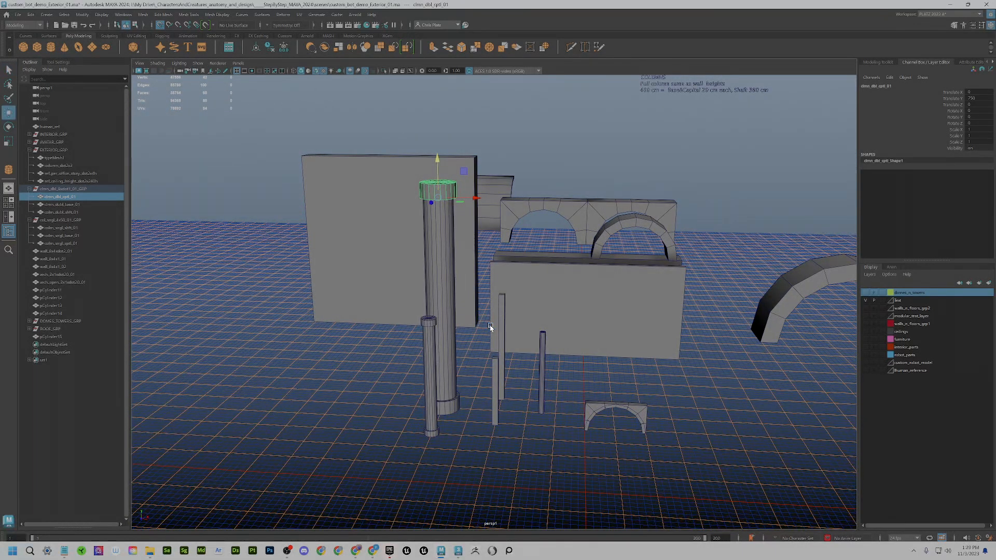
{"action": "left_click_drag", "start_coordinate": [500, 349], "coordinate": [525, 370], "text": "alt"}
{"action": "left_click_drag", "start_coordinate": [457, 362], "coordinate": [400, 379], "text": "alt"}
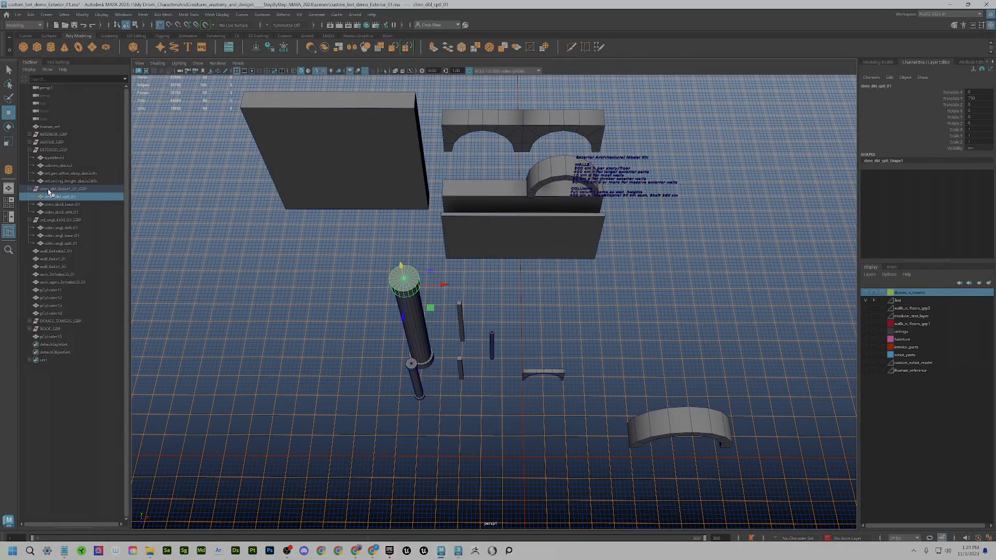
{"action": "left_click_drag", "start_coordinate": [329, 258], "coordinate": [443, 422]}
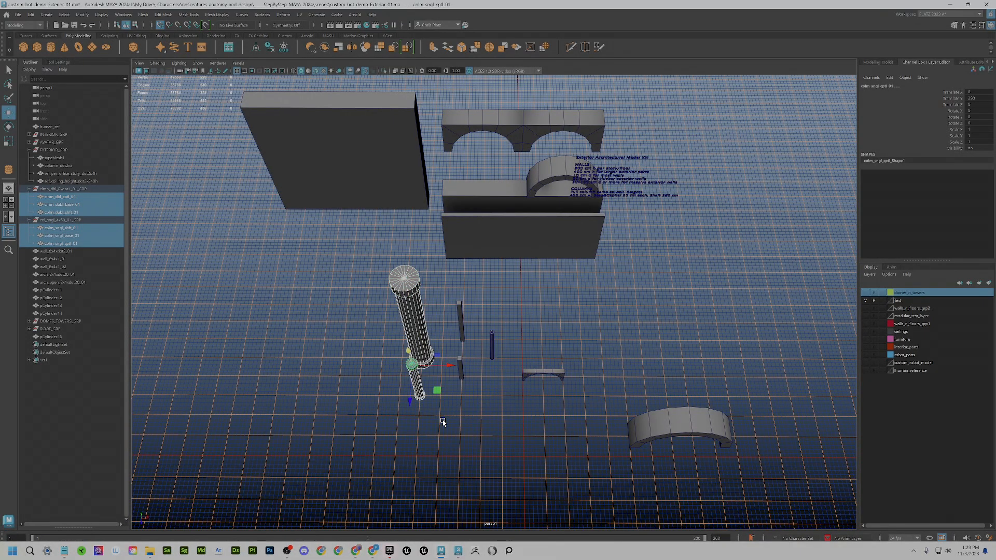
- Step up and down the hierarchy with the arrow keys, then select EXTERIOR_GRP with its children
{"action": "key", "text": "Up"}
{"action": "key", "text": "Down"}
{"action": "key", "text": "Down"}
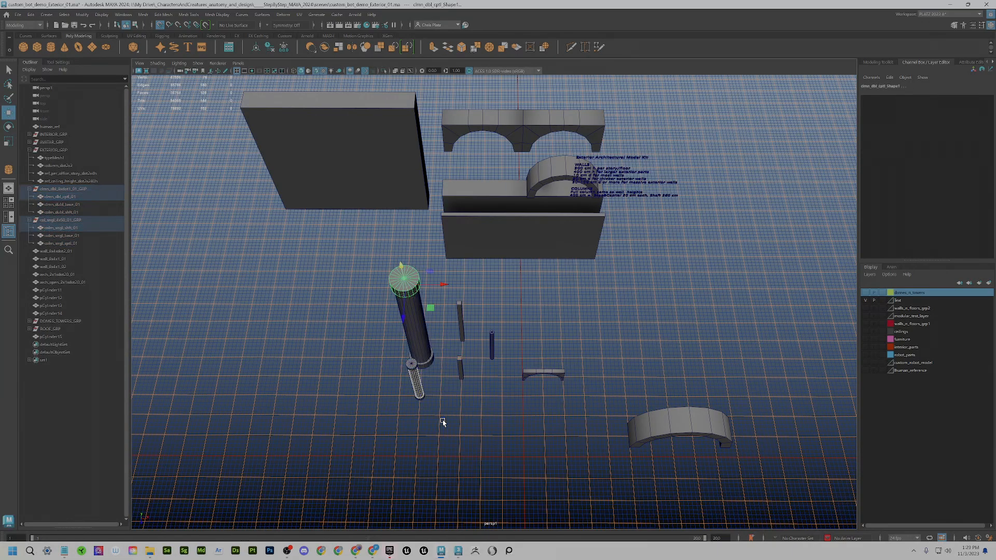
{"action": "left_click_drag", "start_coordinate": [375, 266], "coordinate": [500, 454]}
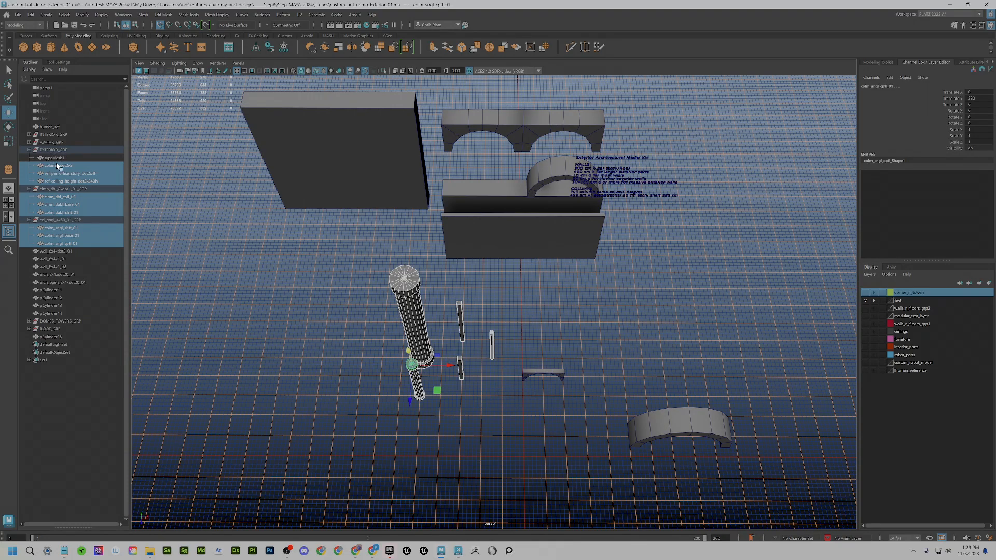
{"action": "left_click", "coordinate": [63, 243]}
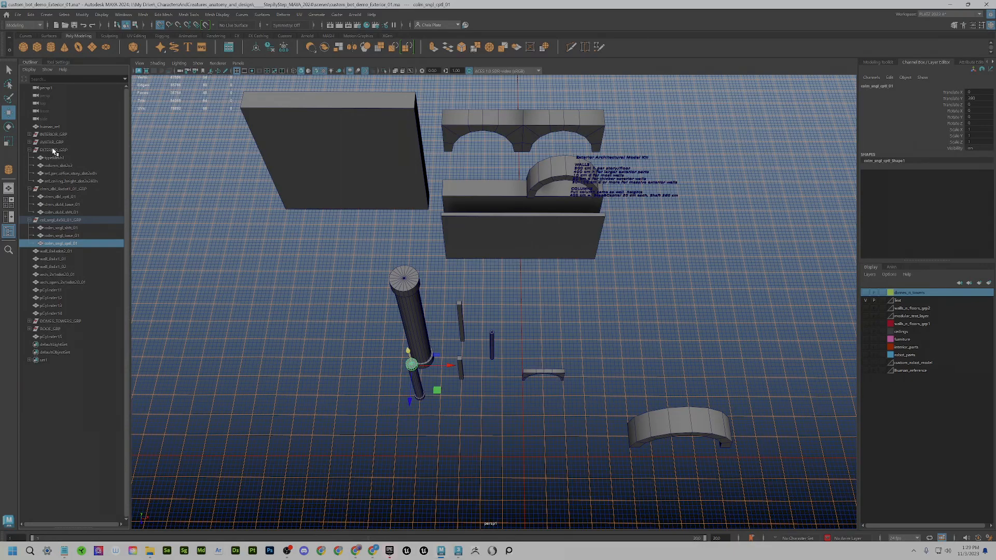
{"action": "left_click", "coordinate": [54, 150]}
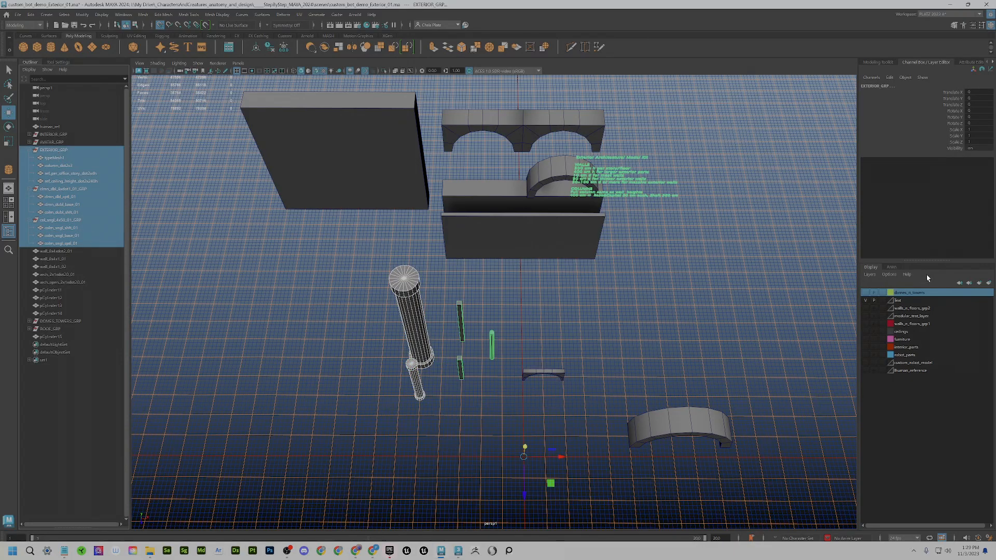
- Create a new layer from the selection and rename it columns_layer
{"action": "left_click", "coordinate": [989, 284]}
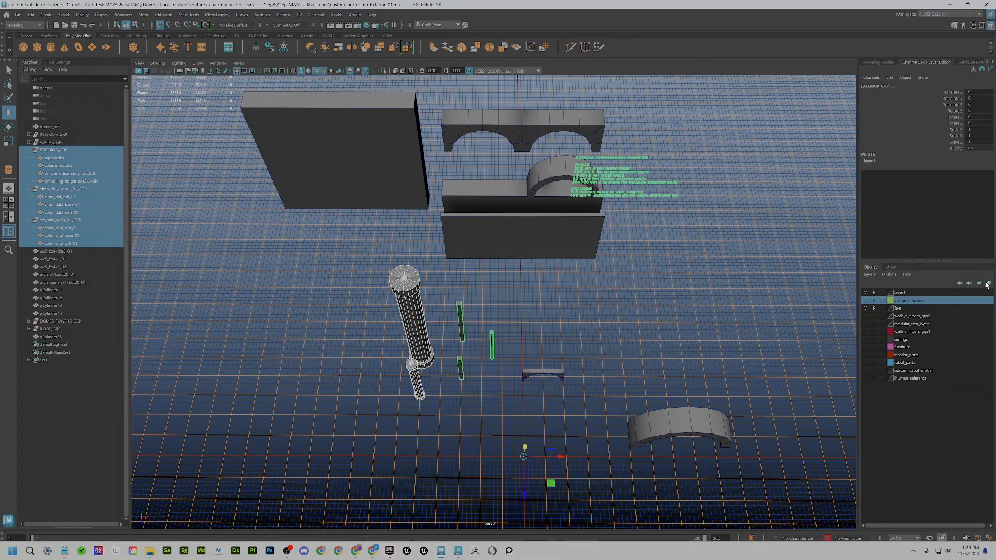
{"action": "double_click", "coordinate": [913, 294]}
{"action": "left_click_drag", "start_coordinate": [638, 188], "coordinate": [579, 186]}
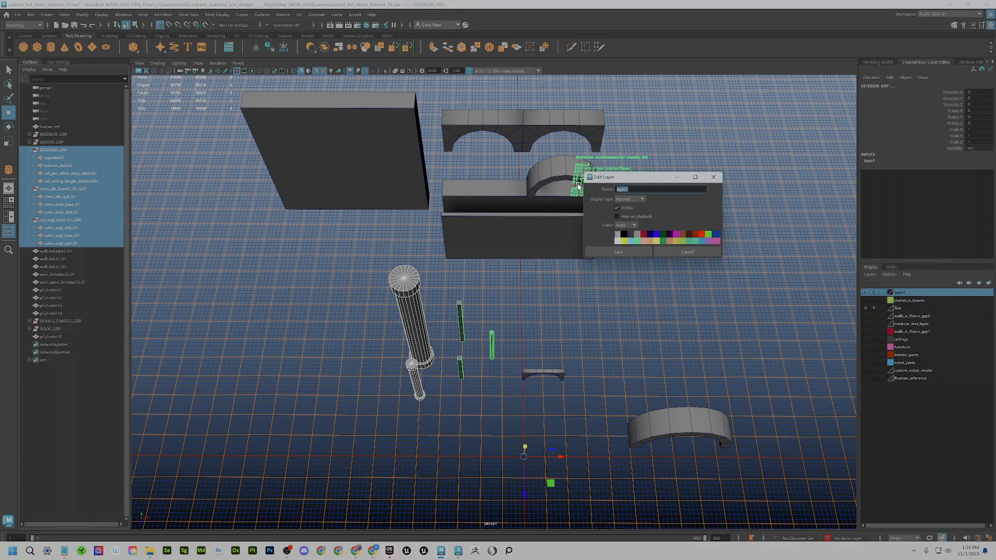
{"action": "type", "text": "columns_layer"}
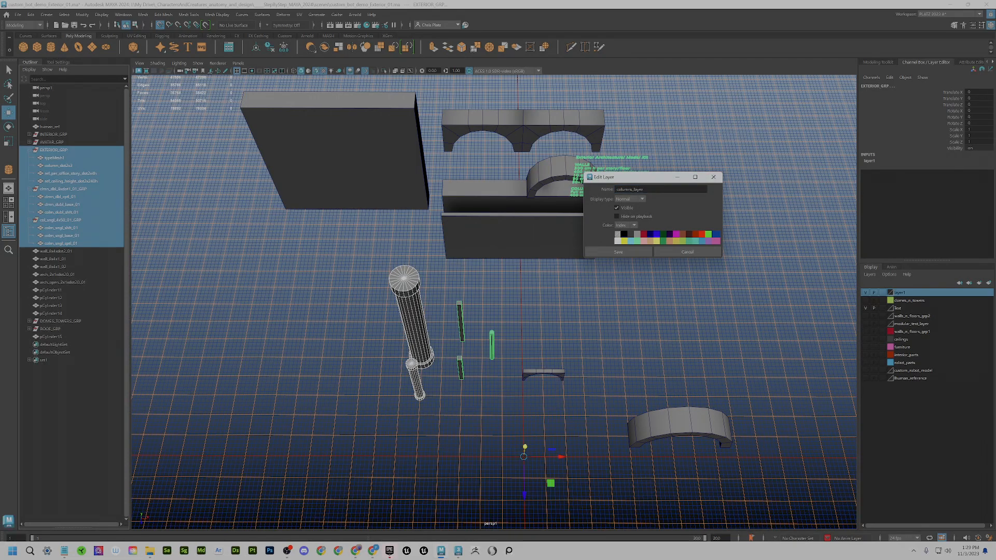
{"action": "left_click", "coordinate": [629, 250]}
- Toggle columns_layer visibility off and on, then select the green 3D text notes mesh
{"action": "left_click", "coordinate": [868, 294]}
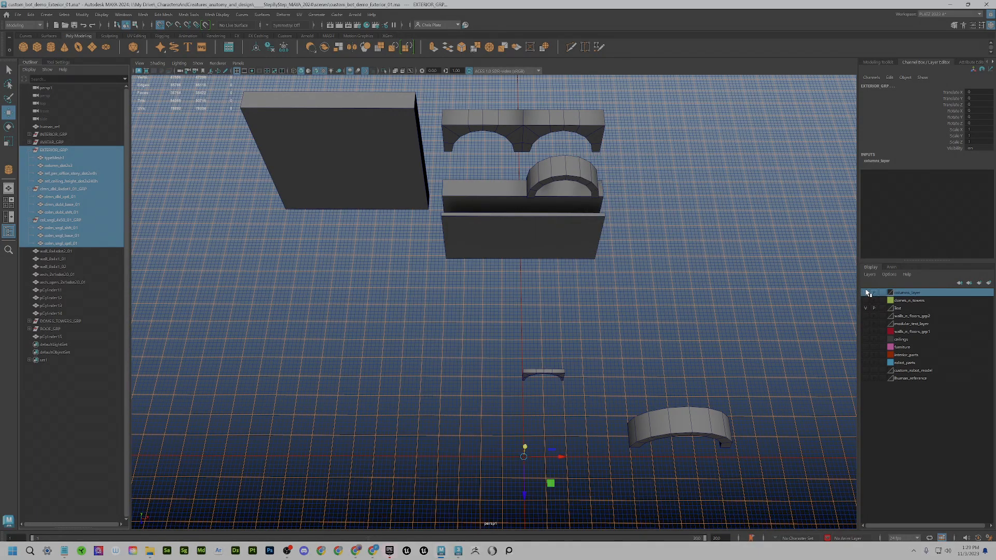
{"action": "left_click", "coordinate": [868, 293]}
{"action": "left_click", "coordinate": [867, 294]}
{"action": "left_click", "coordinate": [867, 293]}
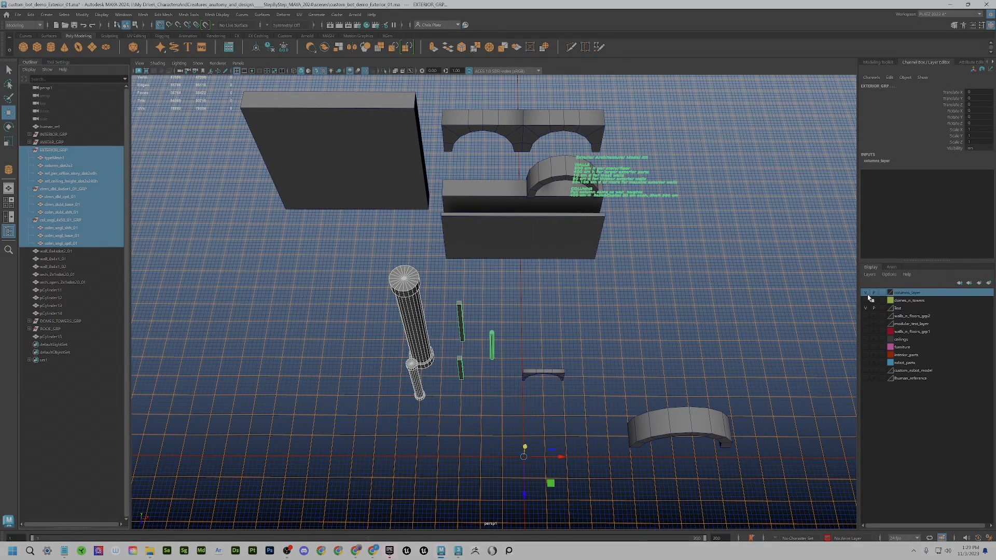
{"action": "left_click", "coordinate": [616, 189]}
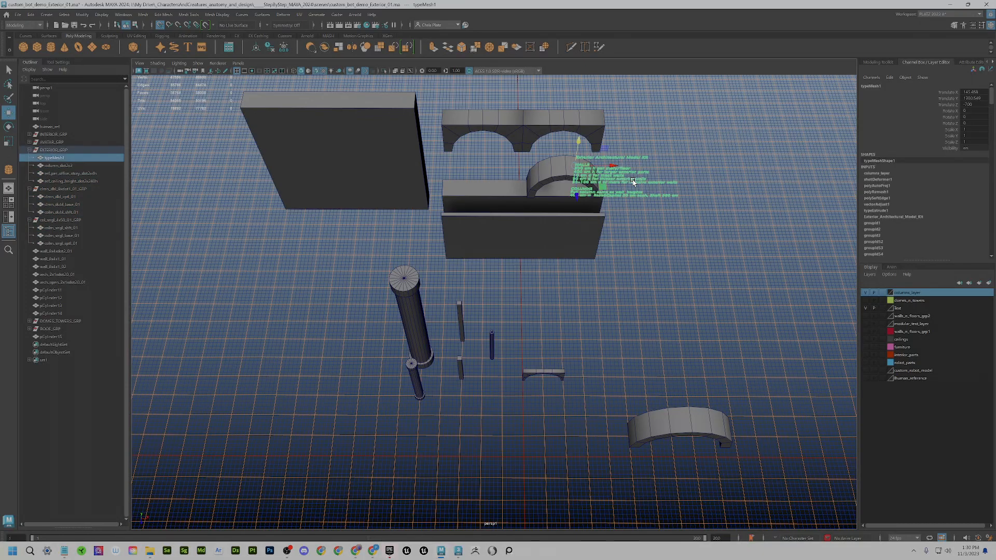
- Remove typeMesh1 from columns_layer and drag it above EXTERIOR_GRP to the top level
{"action": "right_click", "coordinate": [900, 292]}
{"action": "left_click", "coordinate": [929, 323]}
{"action": "middle_click_drag", "start_coordinate": [56, 157], "coordinate": [46, 125]}
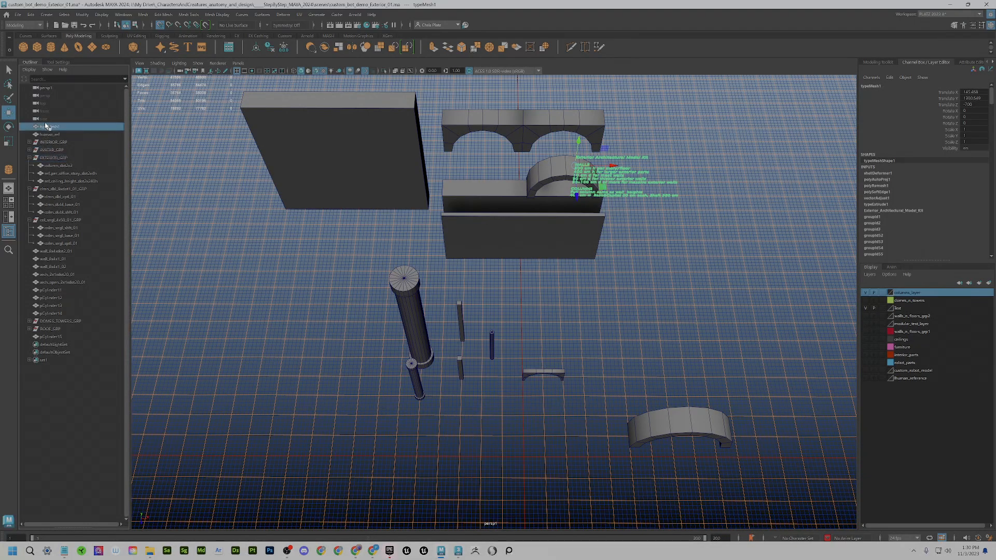
{"action": "left_click_drag", "start_coordinate": [583, 296], "coordinate": [584, 267], "text": "alt"}
- Inspect the kit notes' type text settings in the Attribute Editor
{"action": "left_click", "coordinate": [46, 14]}
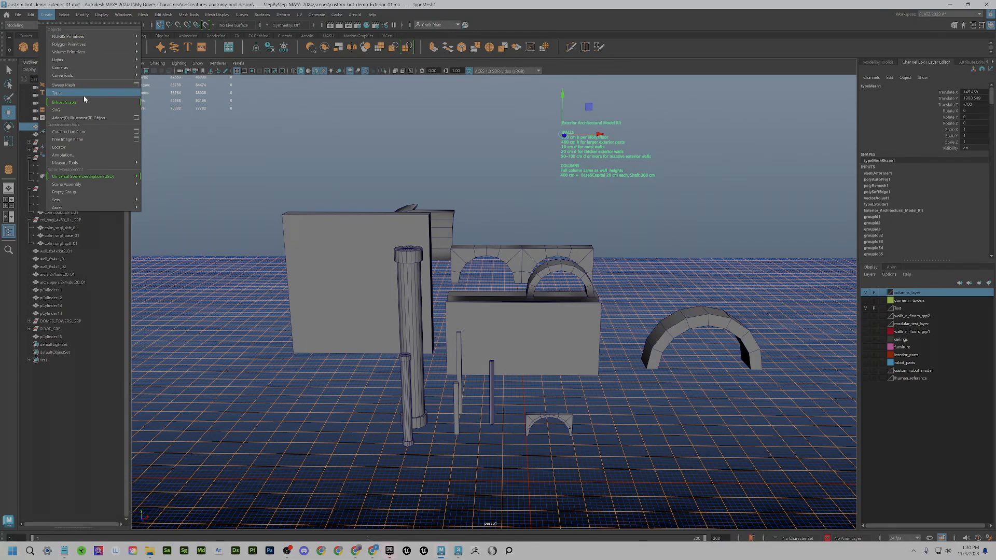
{"action": "left_click", "coordinate": [969, 63]}
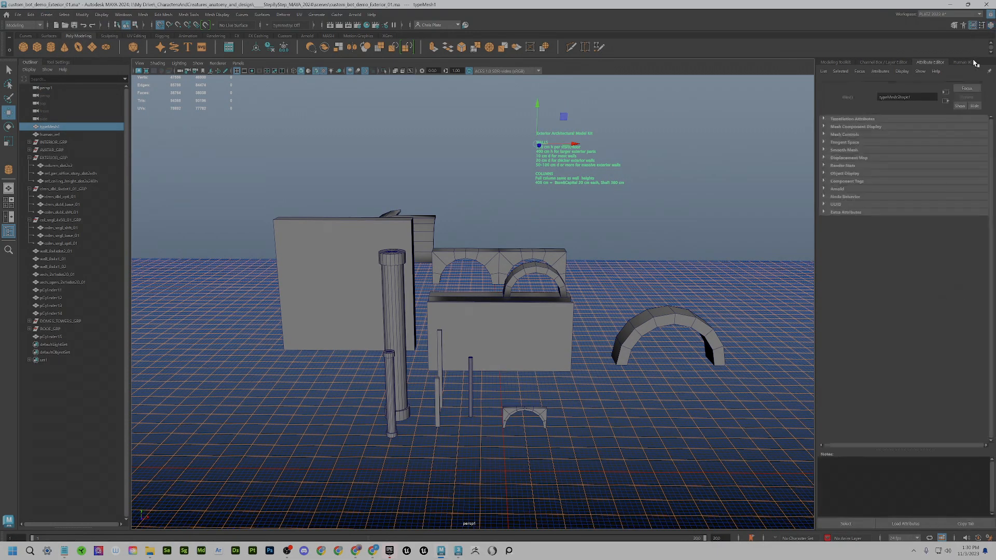
{"action": "left_click", "coordinate": [922, 85]}
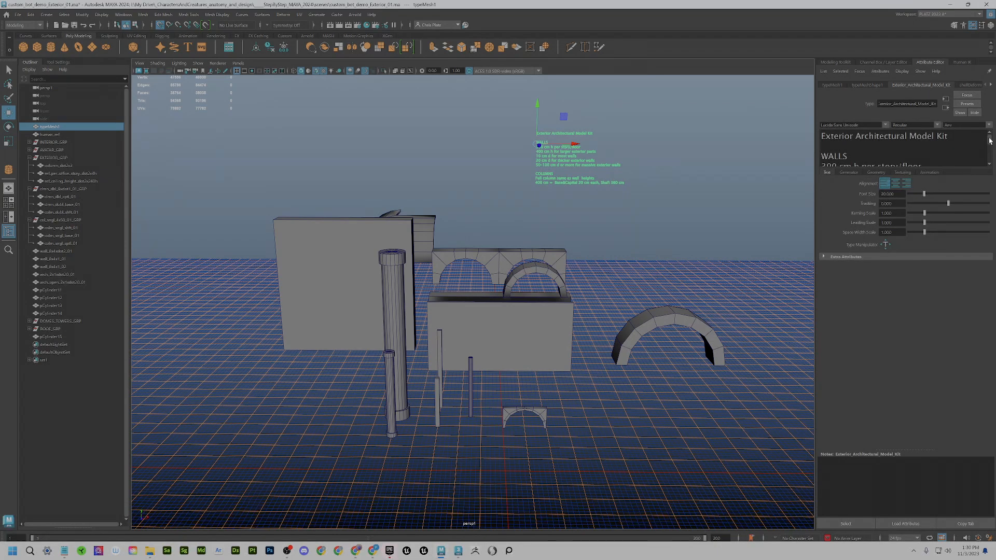
{"action": "mouse_move", "coordinate": [990, 141]}
{"action": "left_mouse_down"}
{"action": "mouse_move", "coordinate": [993, 152]}
{"action": "mouse_move", "coordinate": [993, 133]}
{"action": "left_mouse_up"}
{"action": "scroll", "coordinate": [596, 155], "scroll_direction": "up", "scroll_amount": 3}
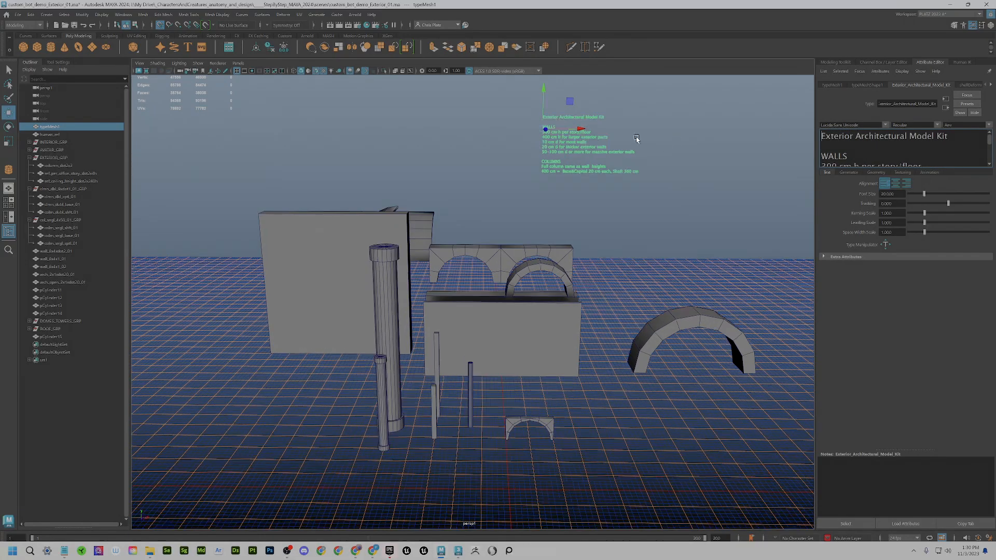
{"action": "scroll", "coordinate": [572, 201], "scroll_direction": "up", "scroll_amount": 2}
{"action": "scroll", "coordinate": [591, 254], "scroll_direction": "up", "scroll_amount": 3}
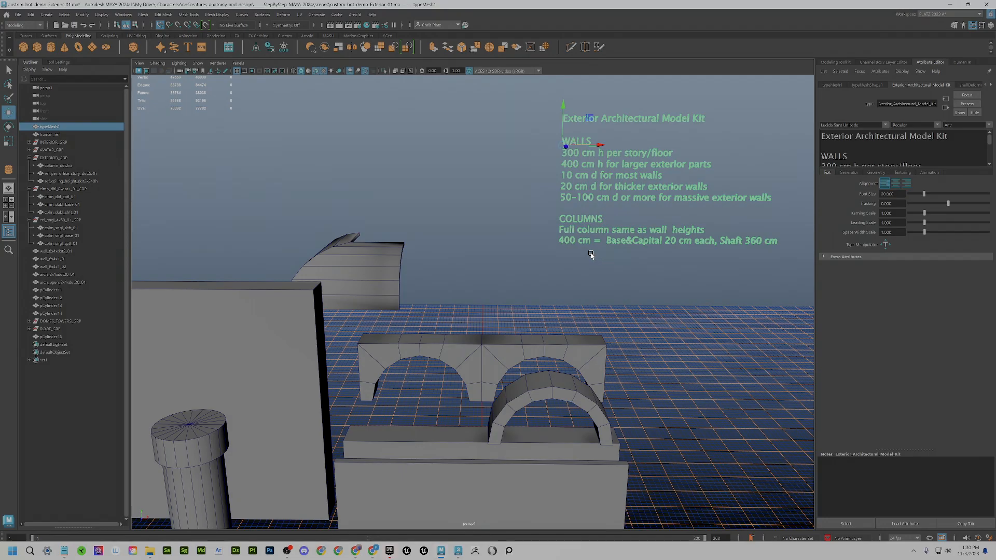
{"action": "scroll", "coordinate": [600, 253], "scroll_direction": "down", "scroll_amount": 3}
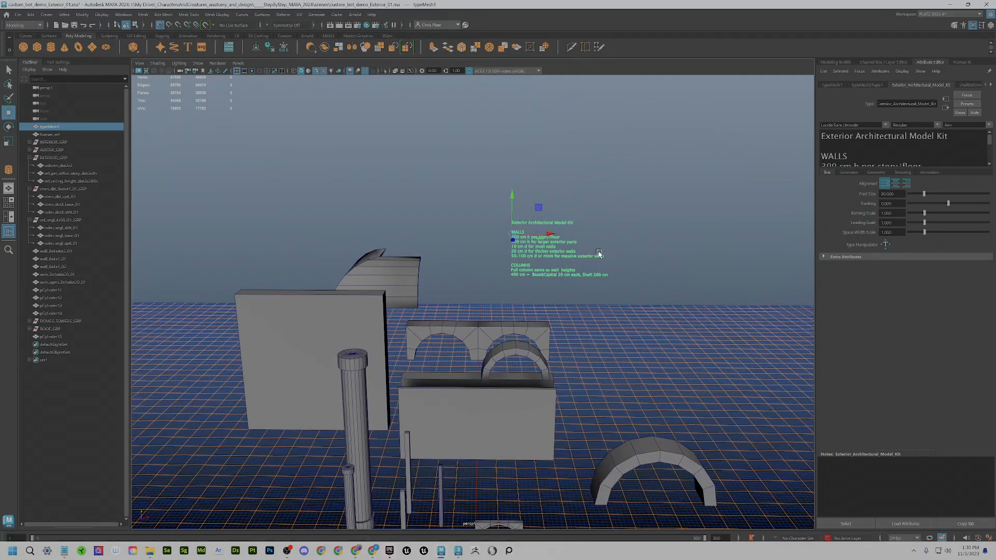
- Select wall wall_8x4xdot2_01 and view it edge-on, then zoom in on the walls
{"action": "left_click_drag", "start_coordinate": [599, 254], "coordinate": [402, 230], "text": "alt"}
{"action": "left_click", "coordinate": [389, 237]}
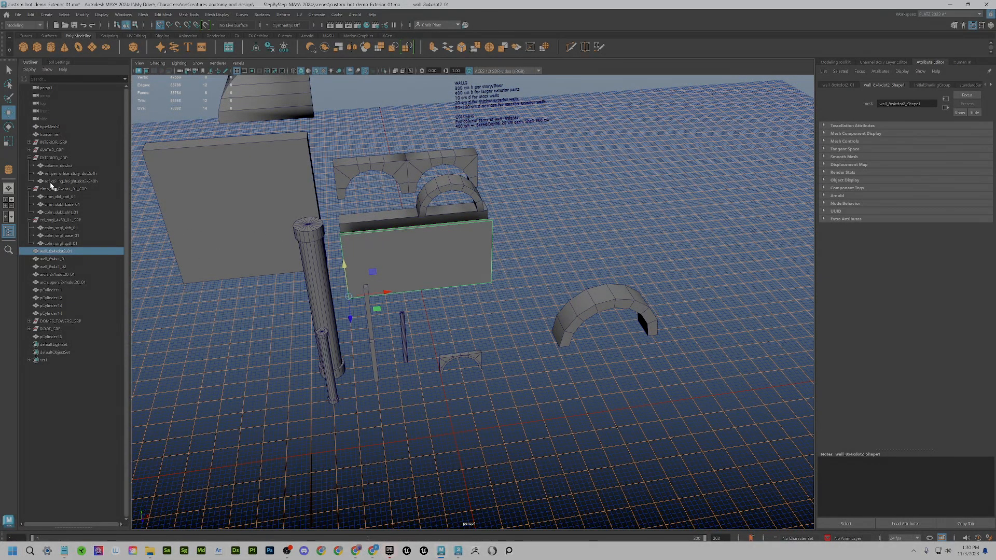
{"action": "left_click", "coordinate": [54, 158]}
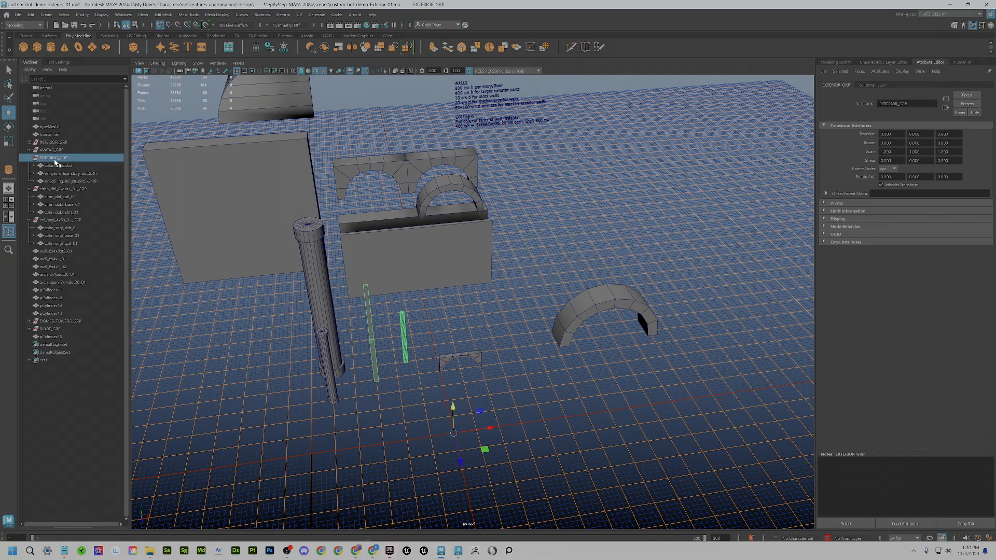
{"action": "left_click", "coordinate": [392, 235]}
{"action": "left_click_drag", "start_coordinate": [394, 232], "coordinate": [456, 229], "text": "alt"}
{"action": "middle_click_drag", "start_coordinate": [346, 334], "coordinate": [429, 297], "text": "alt"}
{"action": "left_click_drag", "start_coordinate": [429, 297], "coordinate": [346, 285], "text": "alt"}
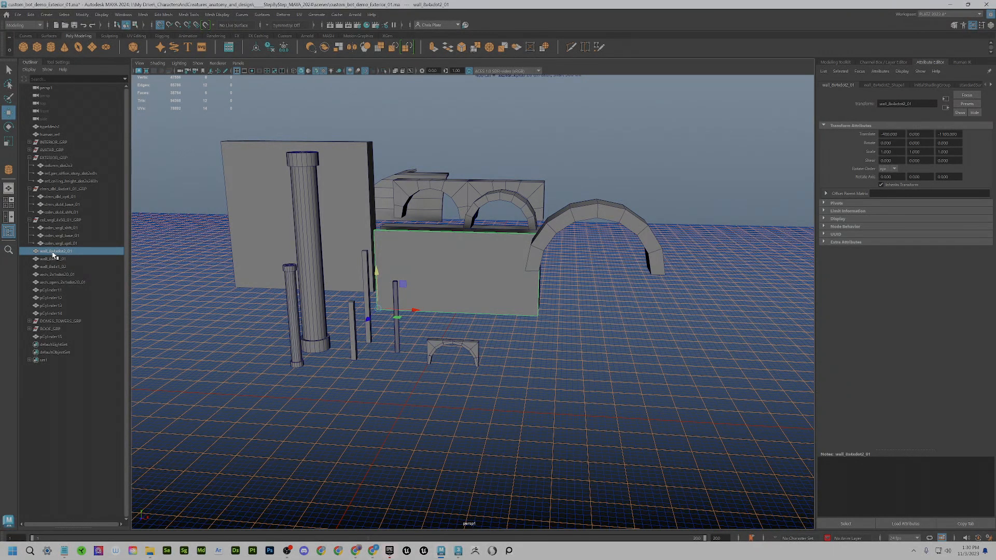
{"action": "left_click_drag", "start_coordinate": [483, 276], "coordinate": [482, 316], "text": "alt"}
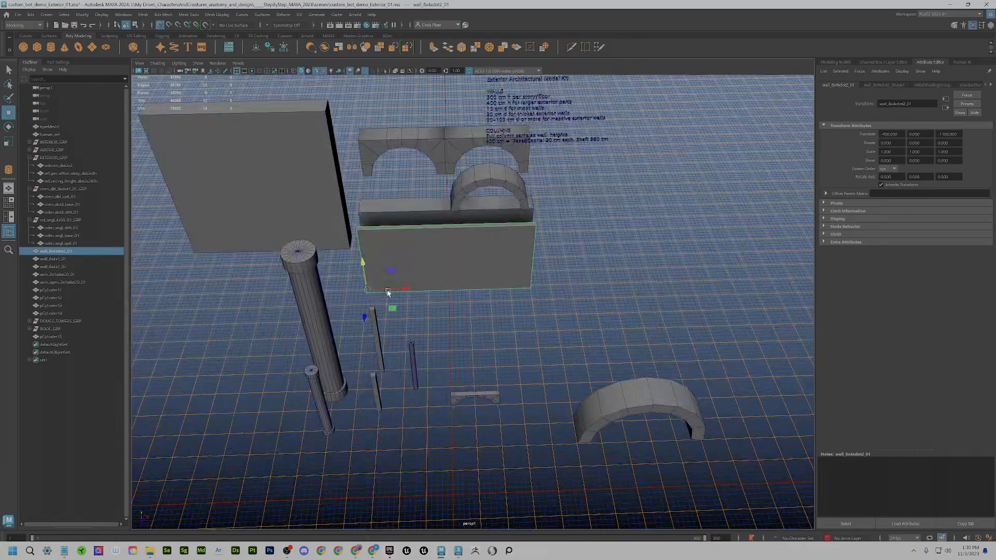
{"action": "right_click_drag", "start_coordinate": [389, 293], "coordinate": [422, 313], "text": "alt"}
{"action": "middle_click_drag", "start_coordinate": [422, 312], "coordinate": [425, 333], "text": "alt"}
- Open Grid Options from the grid icon, check Subdivisions, and move the window upper left
{"action": "right_click", "coordinate": [237, 72]}
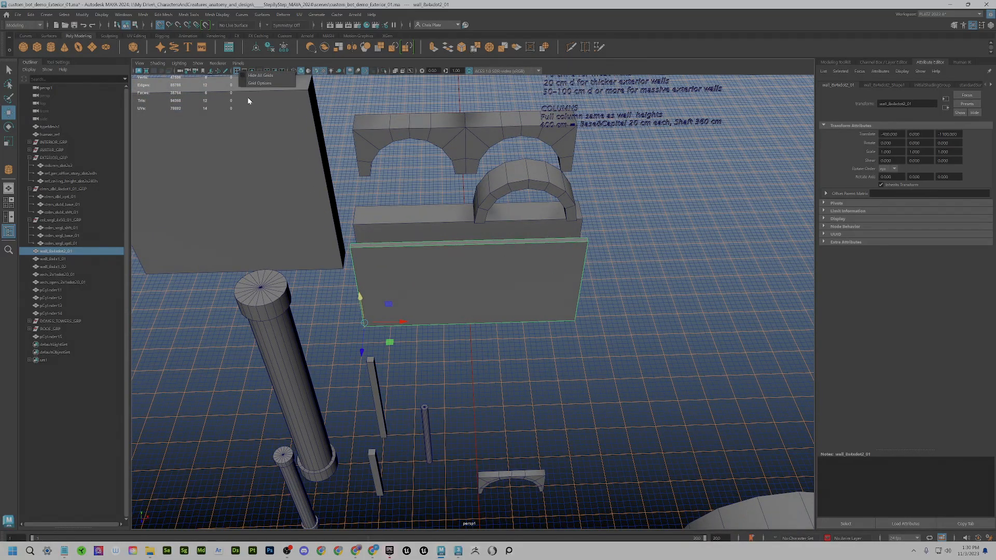
{"action": "left_click", "coordinate": [255, 84]}
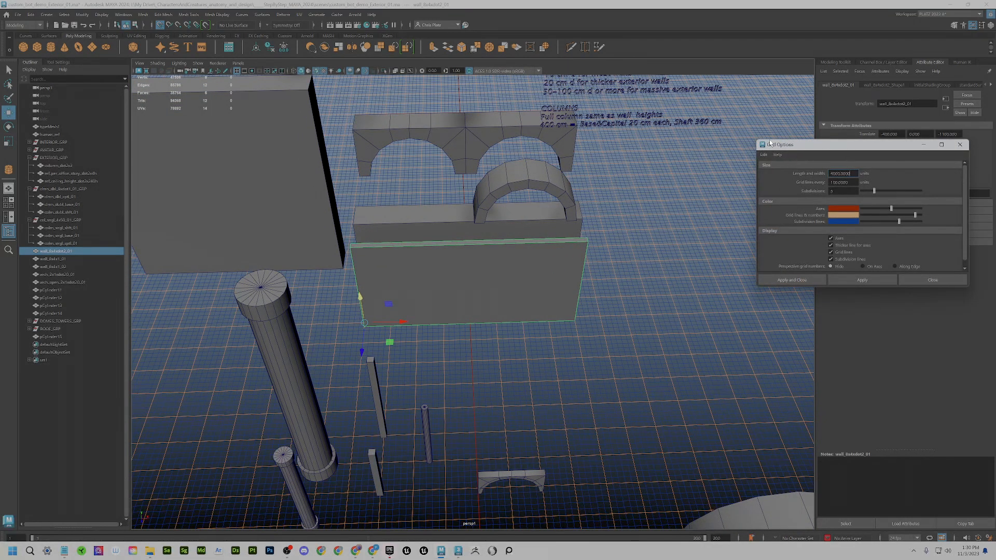
{"action": "left_click", "coordinate": [840, 192]}
{"action": "left_click_drag", "start_coordinate": [827, 145], "coordinate": [260, 156]}
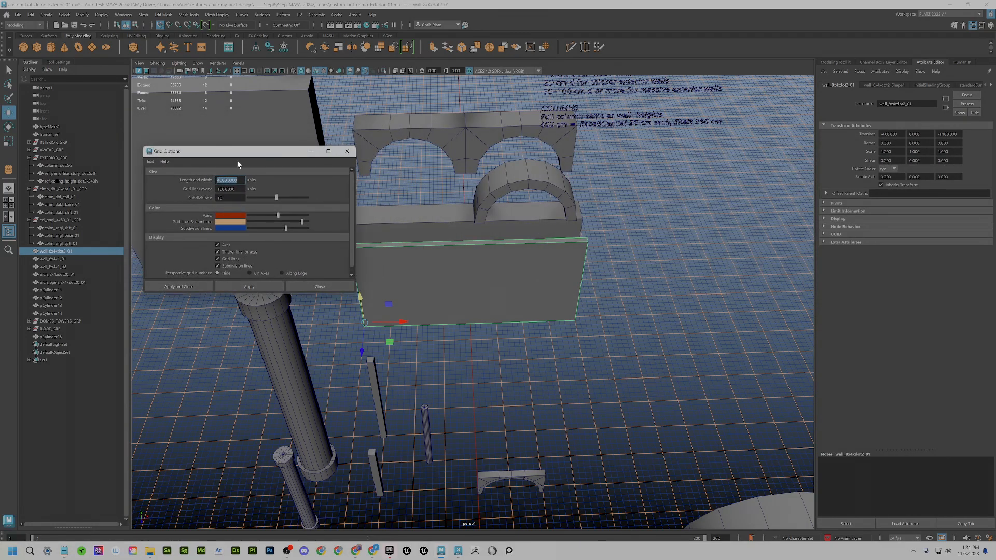
{"action": "left_click_drag", "start_coordinate": [247, 154], "coordinate": [238, 137]}
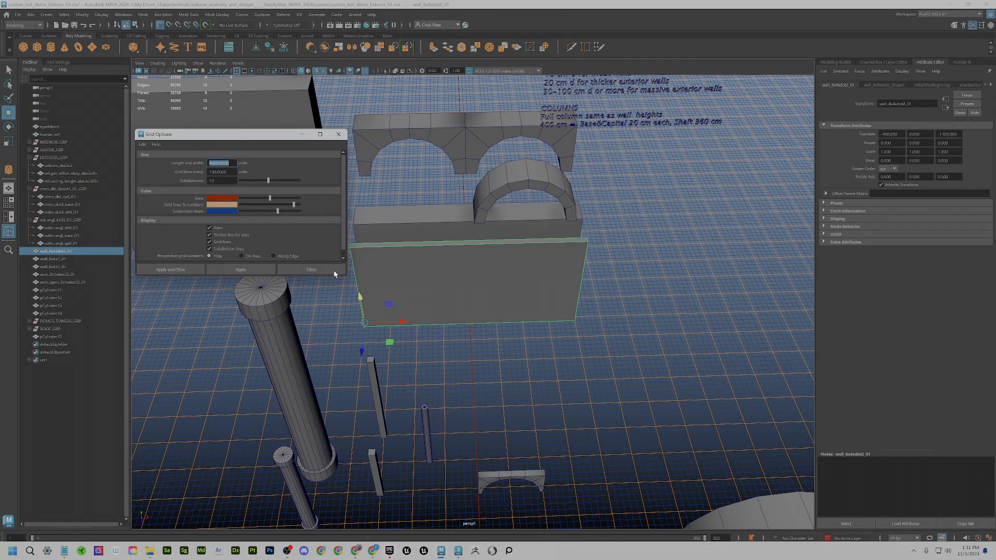
- Pan the view toward the column and raise the Grid Options window higher
{"action": "scroll", "coordinate": [437, 305], "scroll_direction": "down", "scroll_amount": 5}
{"action": "middle_click_drag", "start_coordinate": [432, 302], "coordinate": [545, 282], "text": "alt"}
{"action": "scroll", "coordinate": [592, 335], "scroll_direction": "down", "scroll_amount": 6}
{"action": "scroll", "coordinate": [594, 344], "scroll_direction": "up", "scroll_amount": 3}
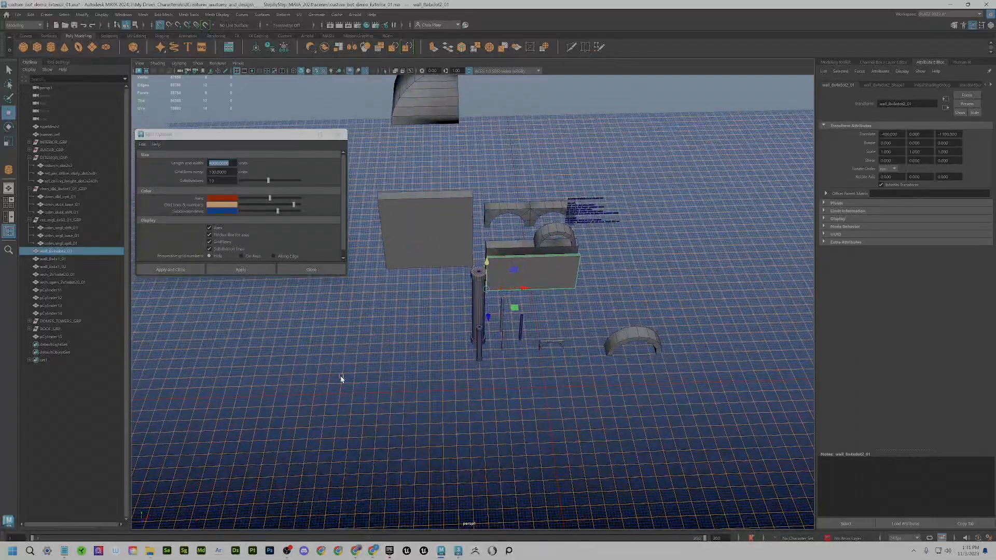
{"action": "middle_click_drag", "start_coordinate": [383, 349], "coordinate": [311, 414], "text": "alt"}
{"action": "left_click_drag", "start_coordinate": [427, 372], "coordinate": [430, 285], "text": "alt"}
{"action": "scroll", "coordinate": [425, 362], "scroll_direction": "up", "scroll_amount": 4}
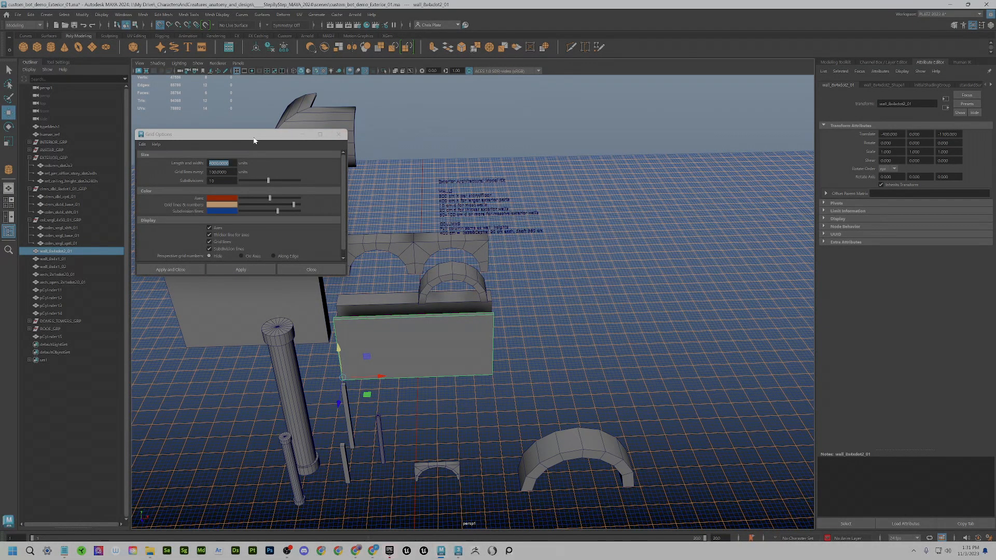
{"action": "left_click_drag", "start_coordinate": [254, 136], "coordinate": [251, 89]}
{"action": "middle_click_drag", "start_coordinate": [398, 339], "coordinate": [577, 315], "text": "alt"}
- Move the clmn_dbl_8xdot1_01_GRP column group left, then check its base, shaft and capital
{"action": "left_click", "coordinate": [539, 386]}
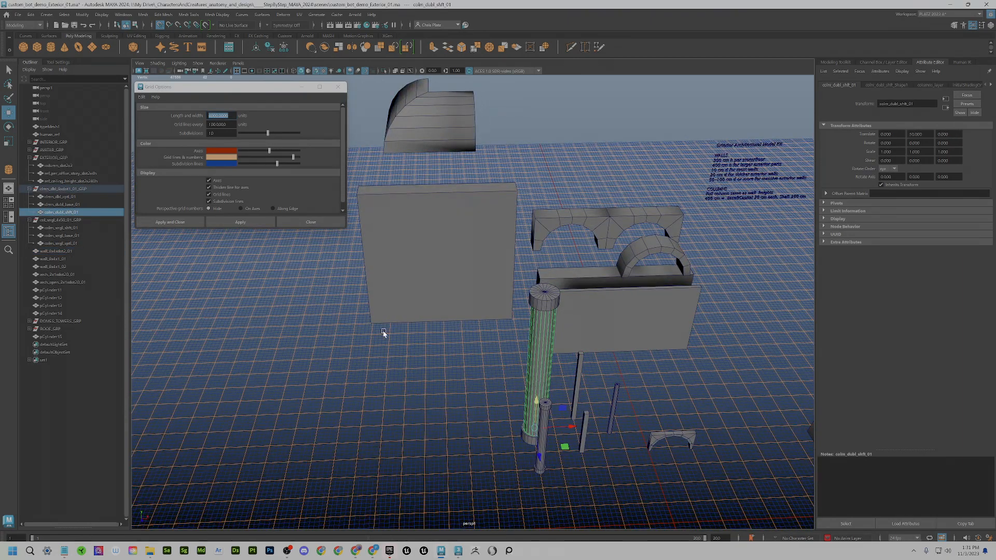
{"action": "key", "text": "Up"}
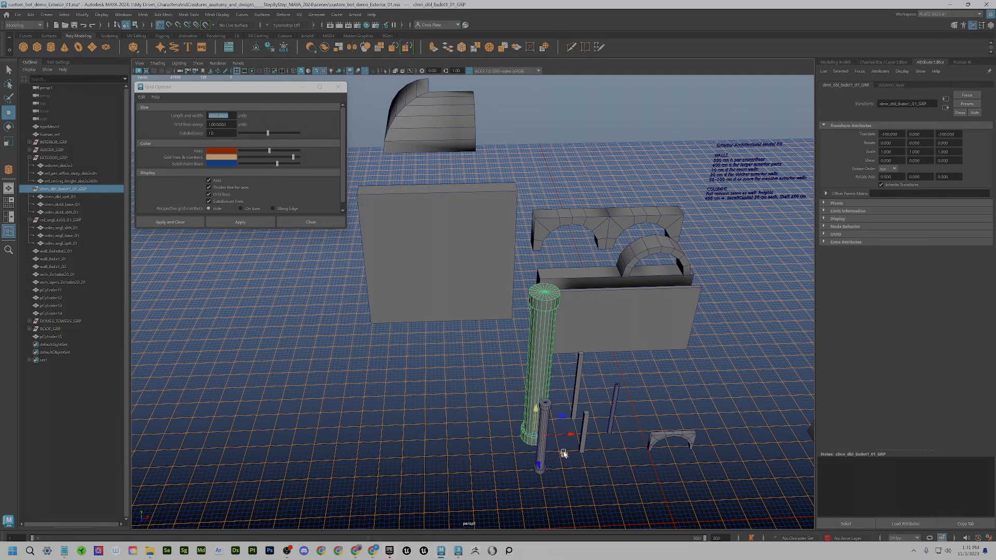
{"action": "left_click_drag", "start_coordinate": [564, 455], "coordinate": [340, 408]}
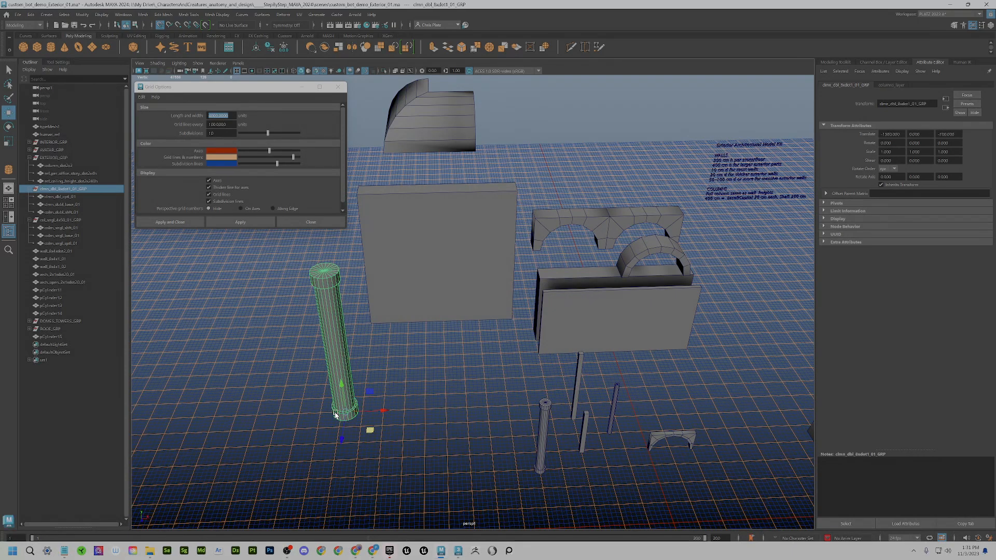
{"action": "left_click", "coordinate": [334, 416]}
{"action": "left_click", "coordinate": [335, 371]}
{"action": "left_click", "coordinate": [325, 281]}
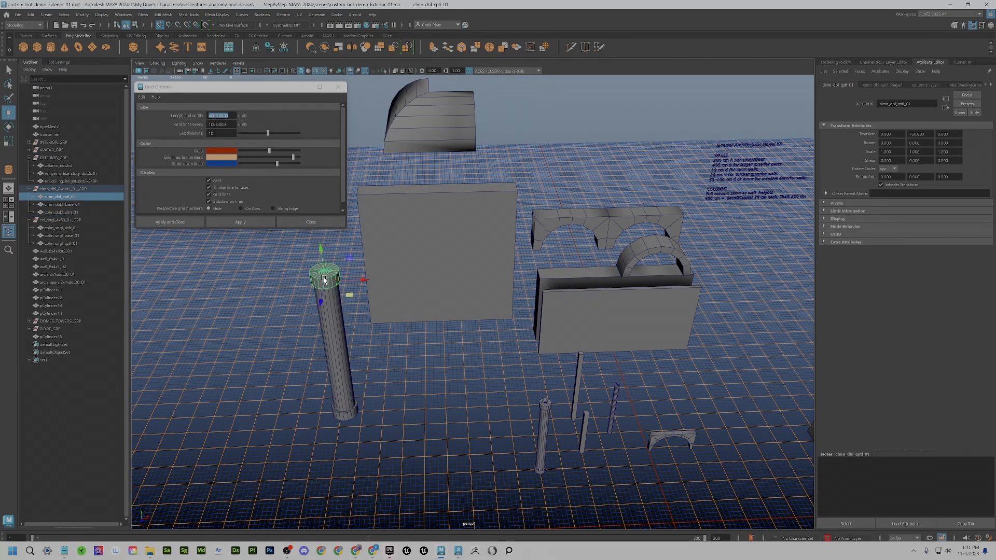
{"action": "key", "text": "Up"}
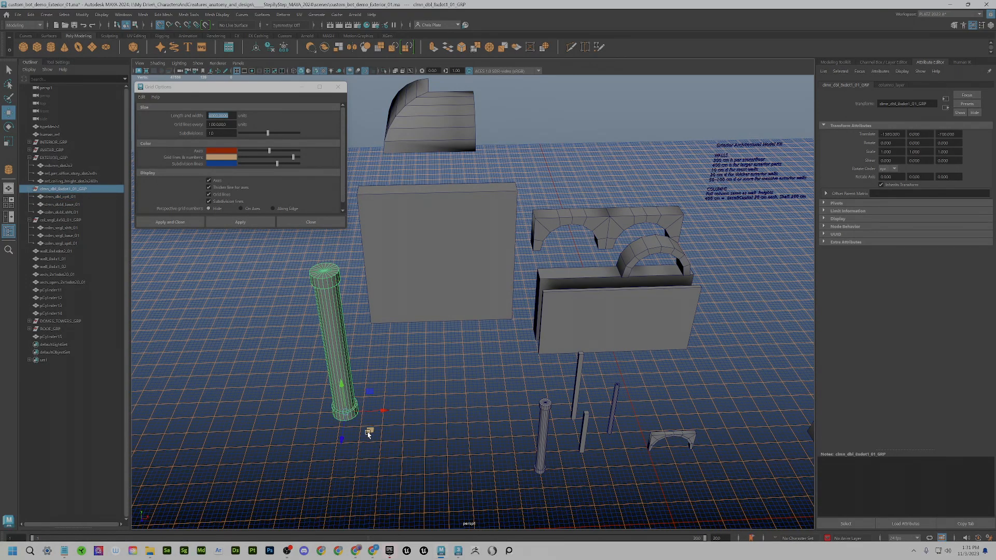
- Undo an accidental base-ring move, reselect the column group, then select the persp1 camera
{"action": "left_click", "coordinate": [353, 415]}
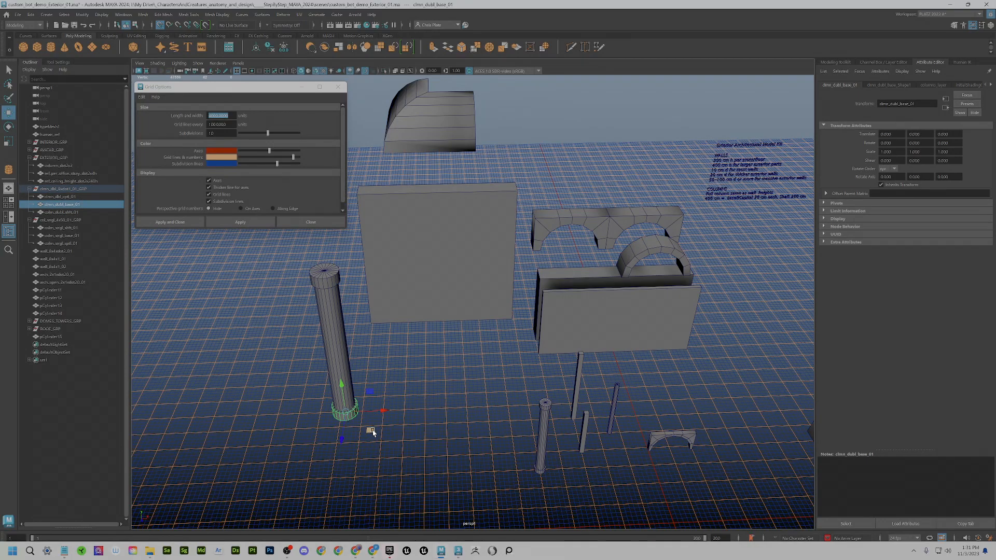
{"action": "left_click_drag", "start_coordinate": [371, 432], "coordinate": [435, 403]}
{"action": "key", "text": "ctrl+z"}
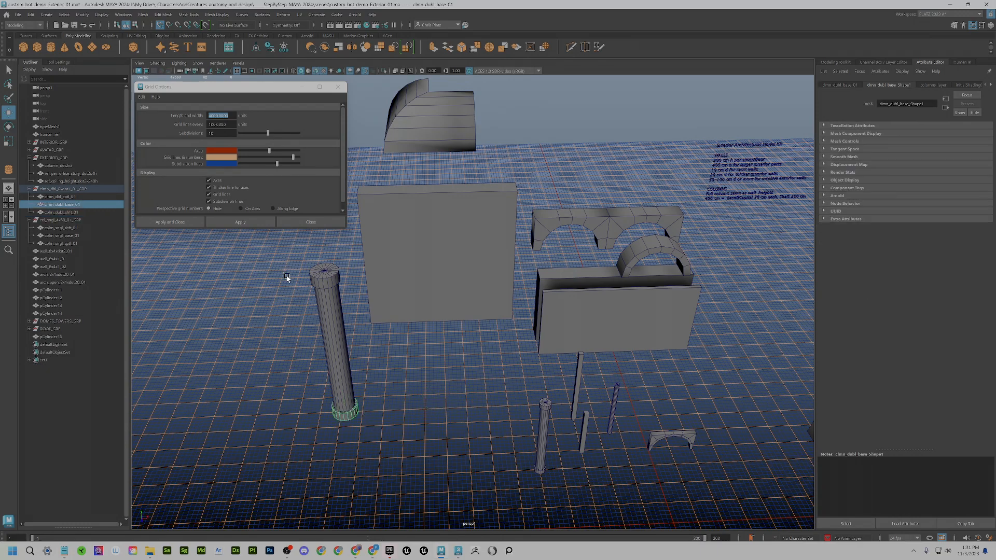
{"action": "left_click", "coordinate": [326, 281]}
{"action": "left_click", "coordinate": [80, 189]}
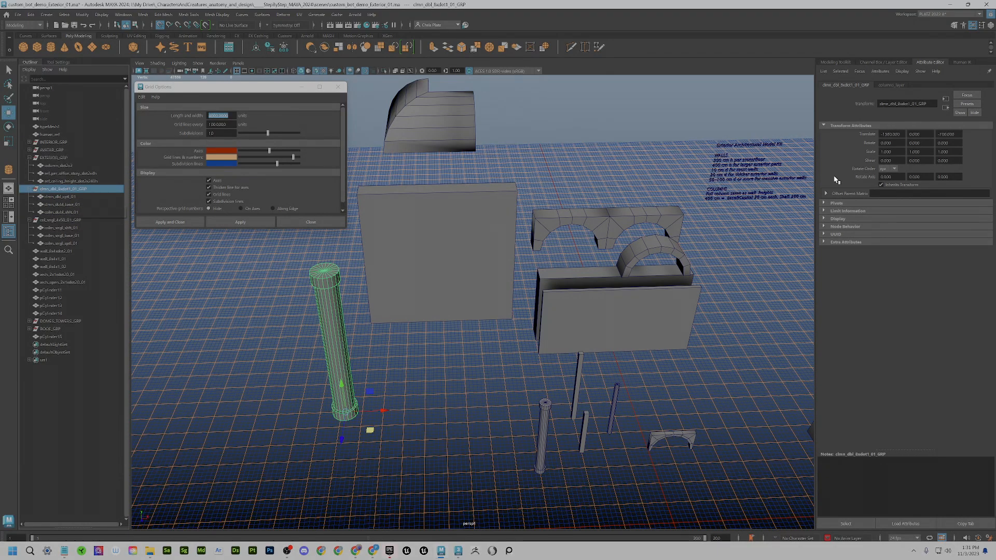
{"action": "left_click", "coordinate": [46, 88]}
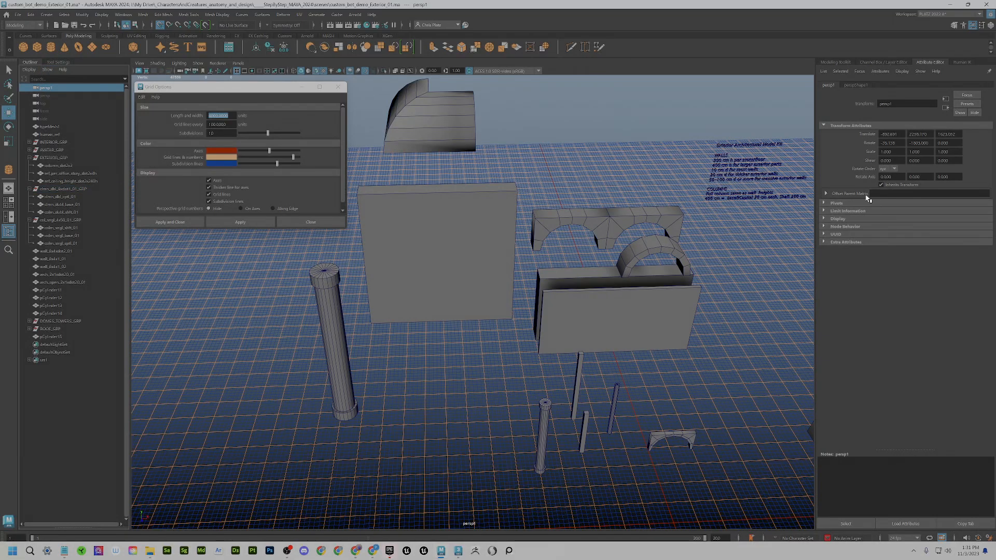
- Move Grid Options aside and show persp1's perspShape1 camera attributes in the Attribute Editor
{"action": "left_click", "coordinate": [928, 62]}
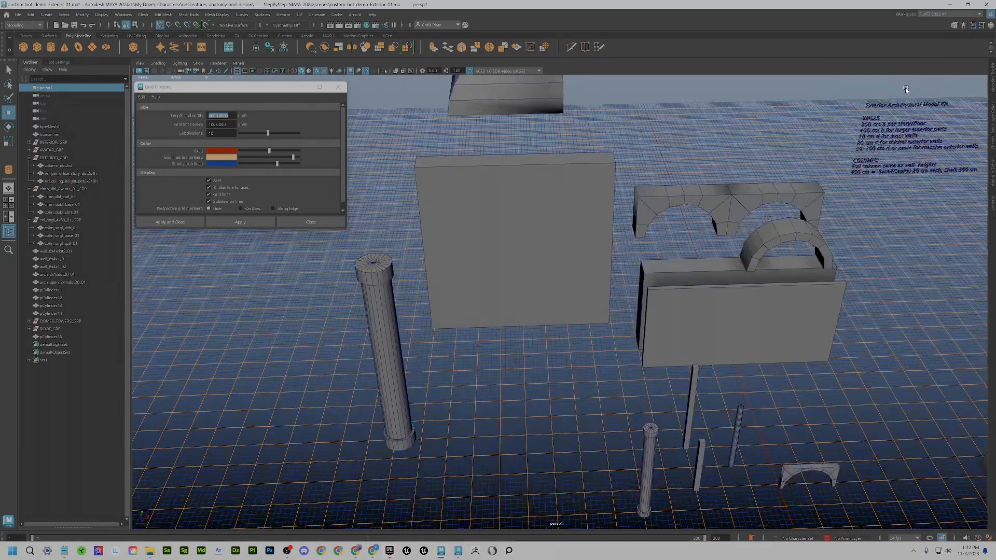
{"action": "left_click", "coordinate": [981, 26]}
{"action": "left_click", "coordinate": [974, 26]}
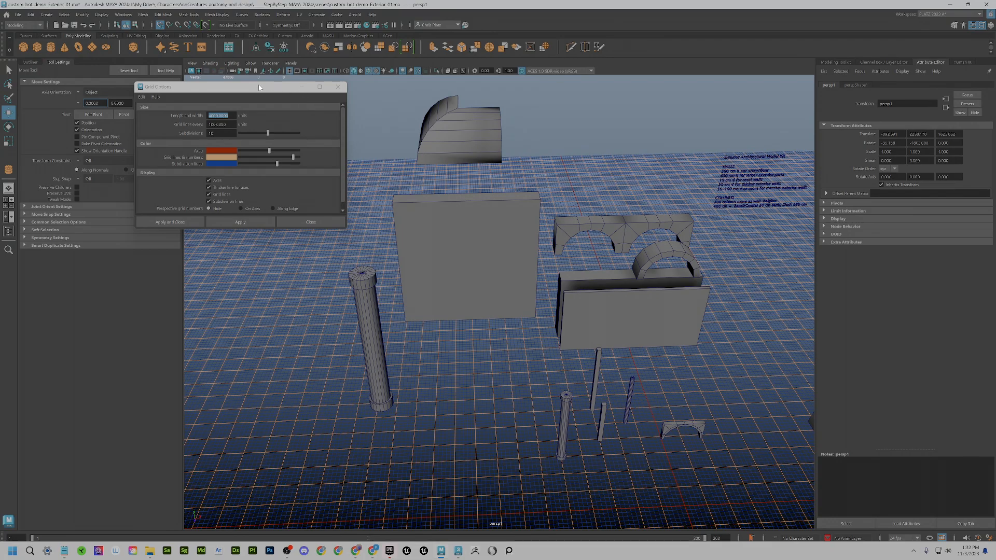
{"action": "left_click_drag", "start_coordinate": [259, 87], "coordinate": [363, 79]}
{"action": "left_click", "coordinate": [31, 62]}
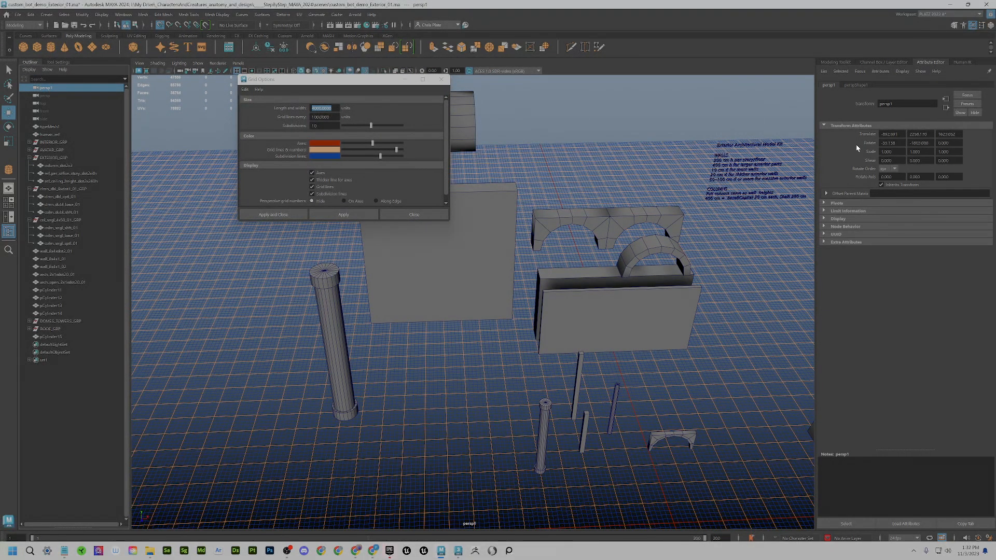
{"action": "left_click", "coordinate": [855, 85]}
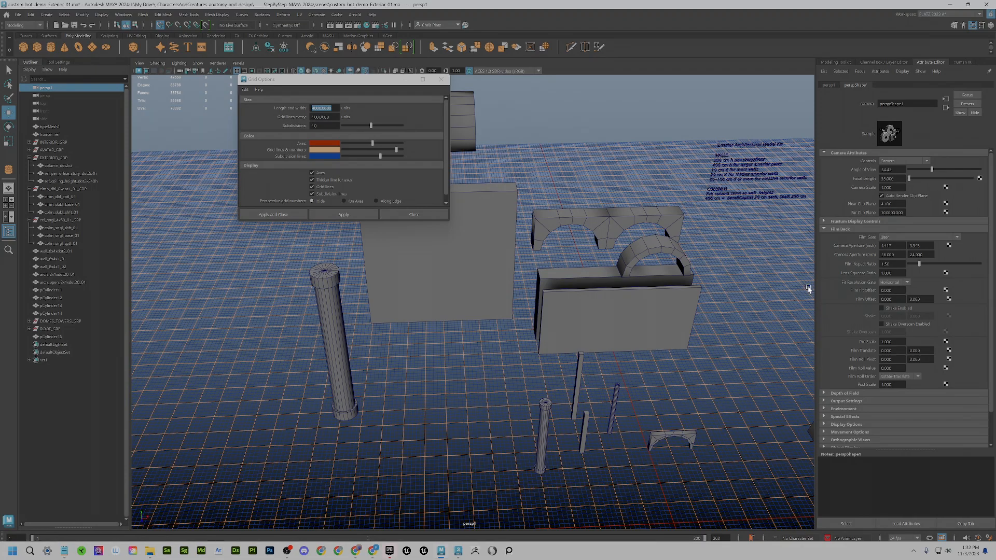
{"action": "left_click_drag", "start_coordinate": [665, 327], "coordinate": [664, 323], "text": "alt"}
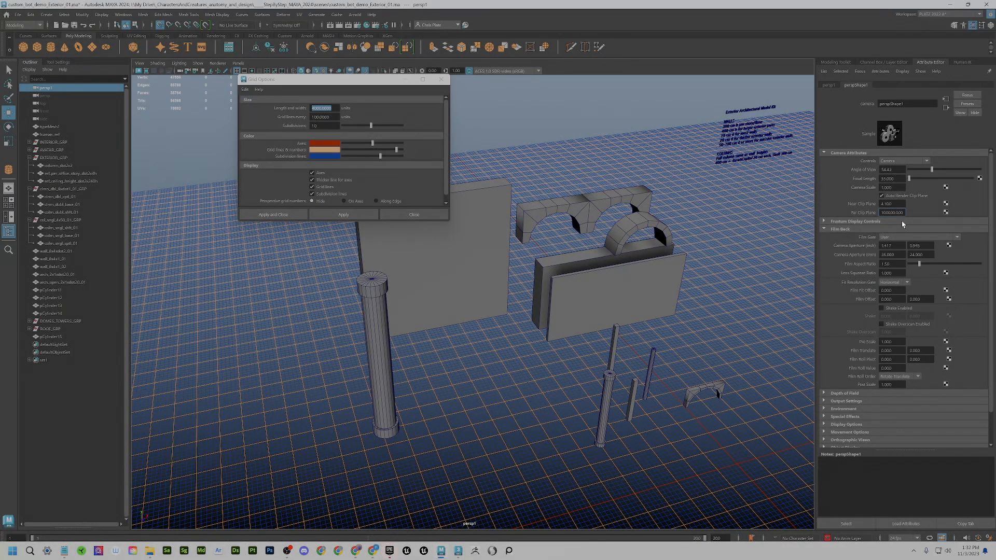
- Apply the new far clip distance and test it by framing human_ref and zooming out
{"action": "key", "text": "Return"}
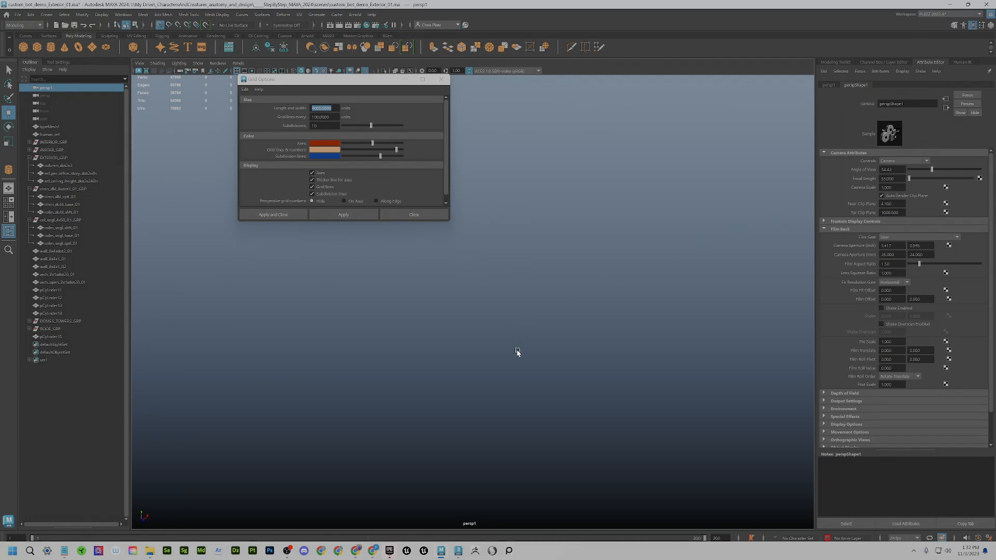
{"action": "left_click", "coordinate": [51, 135]}
{"action": "key", "text": "f"}
{"action": "right_click_drag", "start_coordinate": [565, 382], "coordinate": [495, 356], "text": "alt"}
{"action": "scroll", "coordinate": [492, 358], "scroll_direction": "up", "scroll_amount": 5}
{"action": "scroll", "coordinate": [492, 358], "scroll_direction": "down", "scroll_amount": 2}
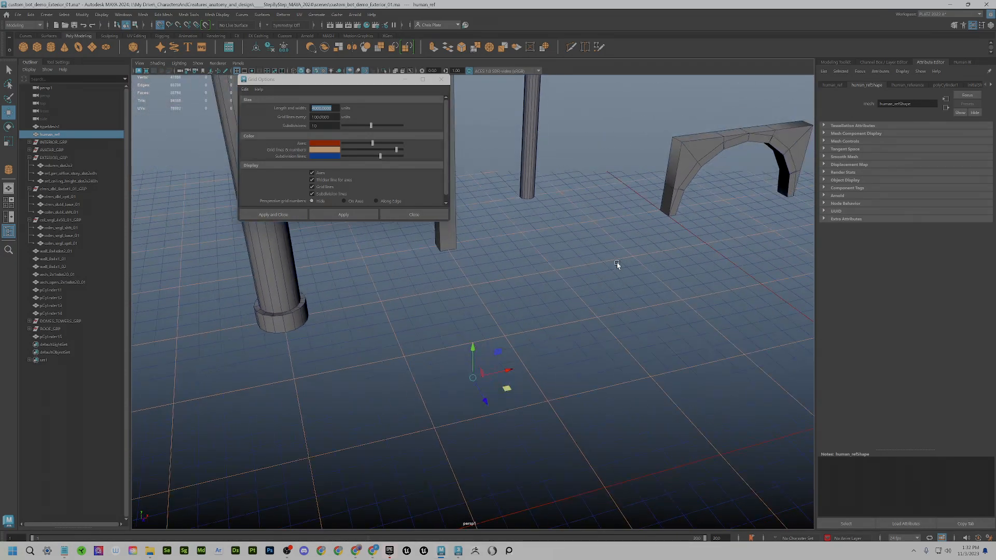
{"action": "scroll", "coordinate": [618, 264], "scroll_direction": "down", "scroll_amount": 1}
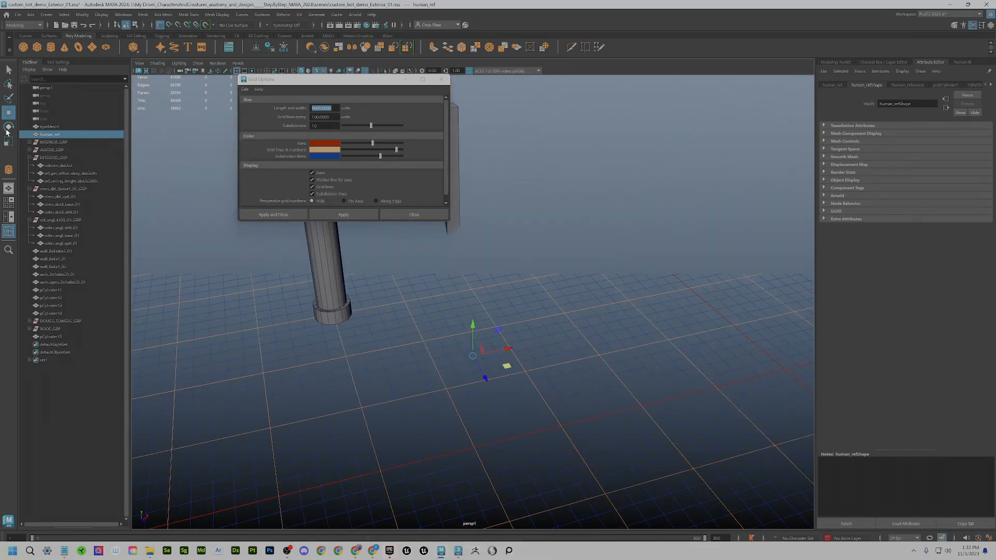
- Set persp1's Far Clip Plane to 100000, then reduce it to 10000
{"action": "left_click", "coordinate": [50, 88]}
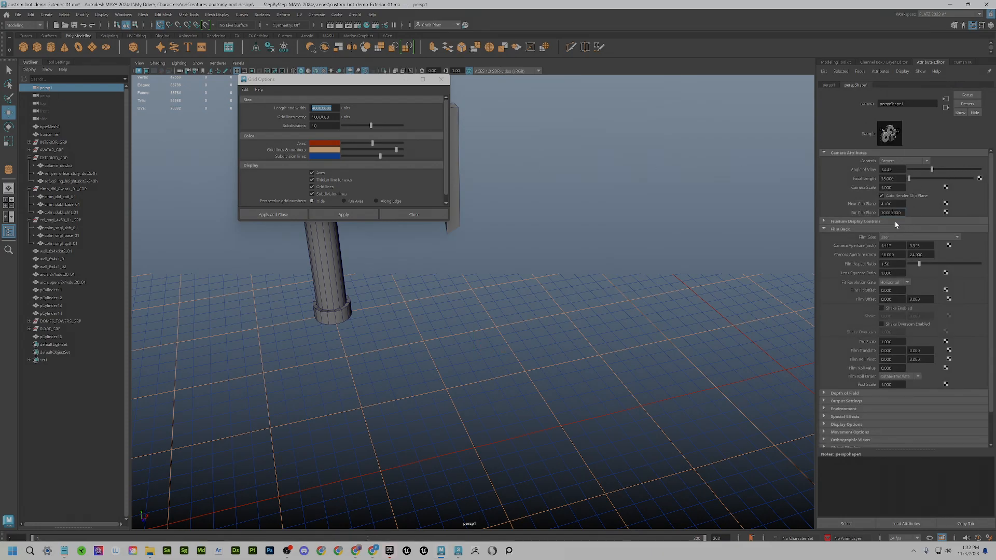
{"action": "type", "text": "0"}
{"action": "key", "text": "Return"}
{"action": "scroll", "coordinate": [508, 280], "scroll_direction": "down", "scroll_amount": 6}
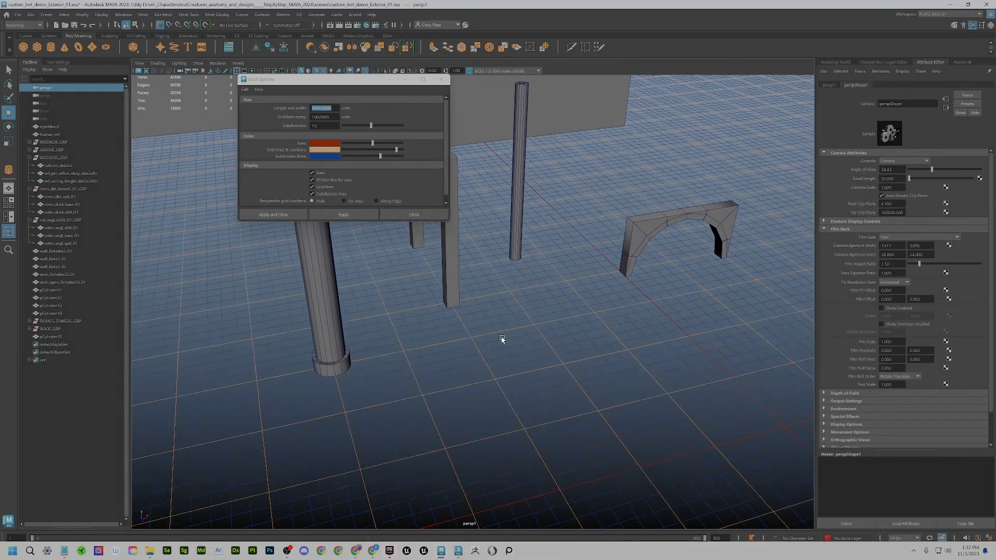
{"action": "scroll", "coordinate": [519, 281], "scroll_direction": "down", "scroll_amount": 10}
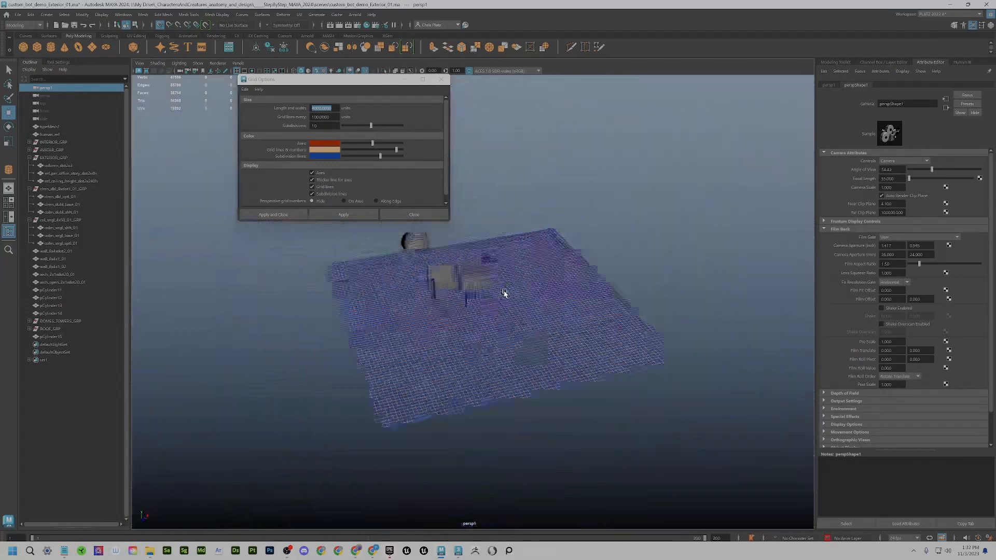
{"action": "scroll", "coordinate": [503, 299], "scroll_direction": "up", "scroll_amount": 4}
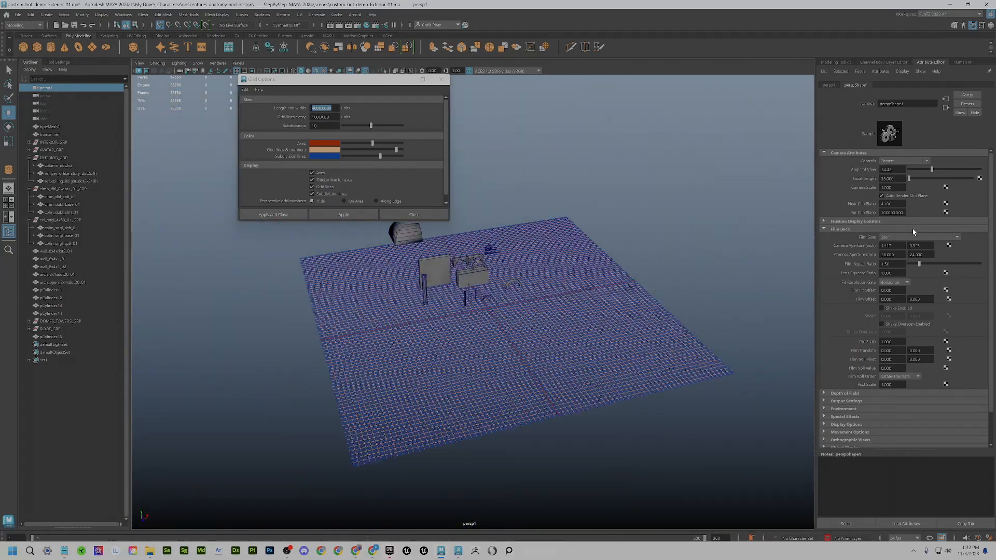
{"action": "key", "text": "BackSpace"}
{"action": "key", "text": "Return"}
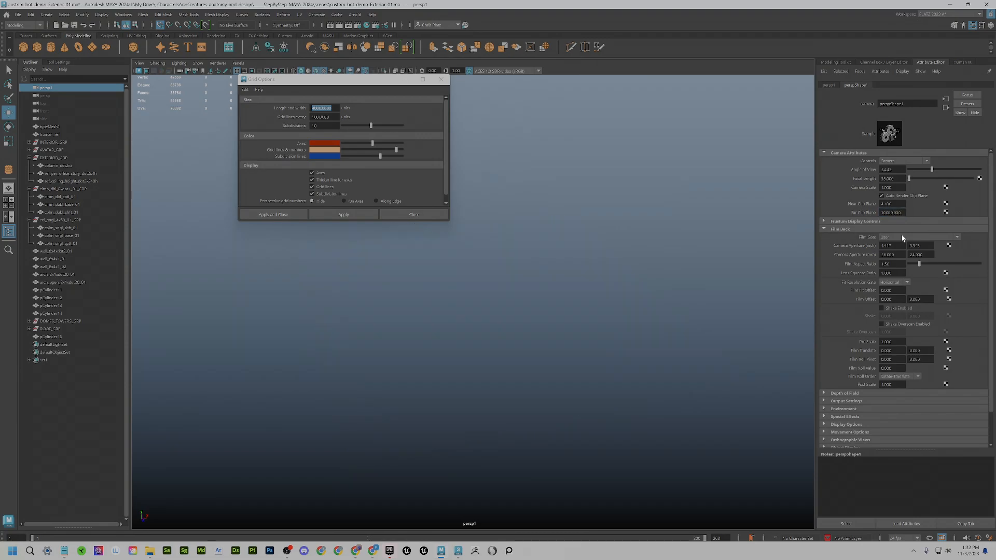
- Dolly in and out to test the far clip, ending closer to the kit pieces
{"action": "scroll", "coordinate": [496, 291], "scroll_direction": "up", "scroll_amount": 5}
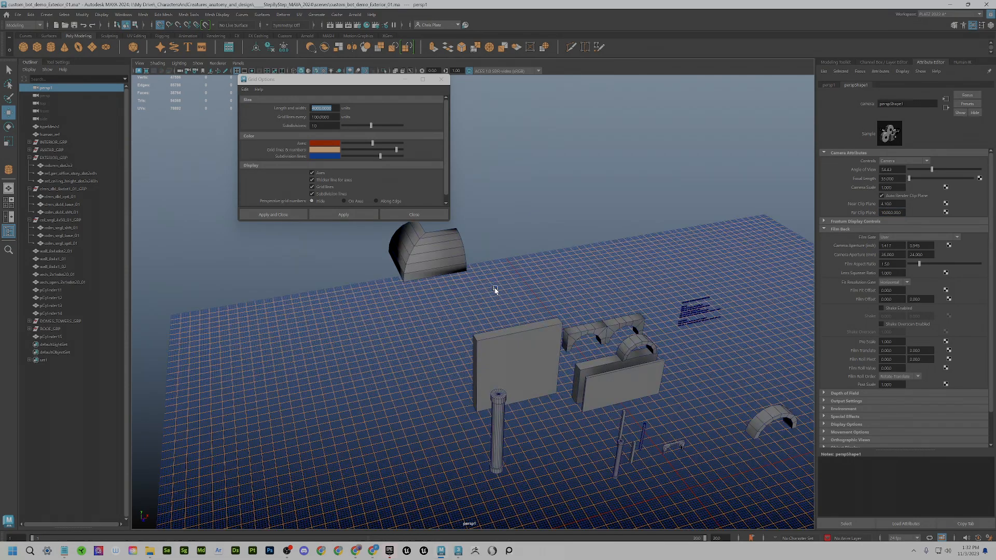
{"action": "scroll", "coordinate": [618, 366], "scroll_direction": "down", "scroll_amount": 3}
{"action": "scroll", "coordinate": [618, 367], "scroll_direction": "up", "scroll_amount": 3}
{"action": "scroll", "coordinate": [616, 367], "scroll_direction": "down", "scroll_amount": 3}
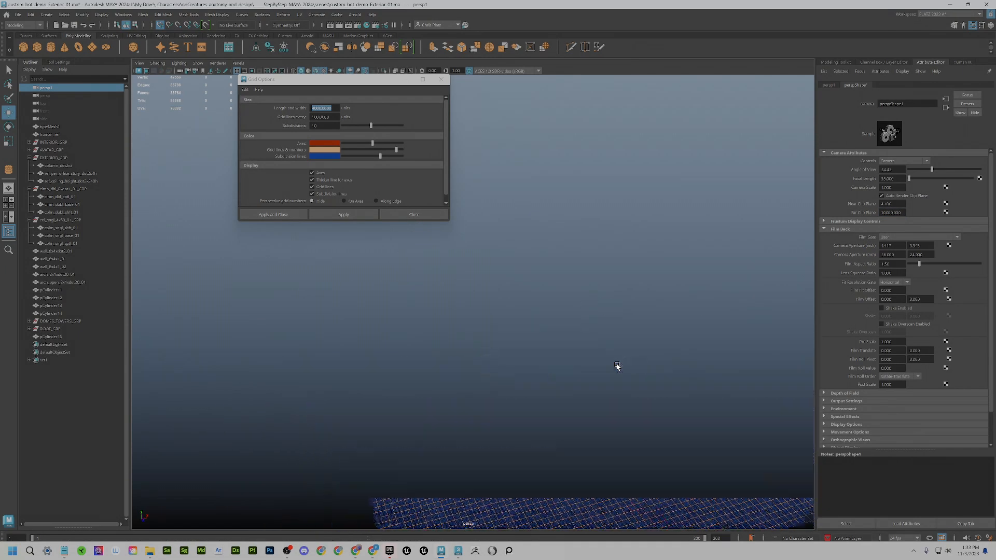
{"action": "scroll", "coordinate": [617, 366], "scroll_direction": "up", "scroll_amount": 5}
{"action": "scroll", "coordinate": [683, 343], "scroll_direction": "down", "scroll_amount": 2}
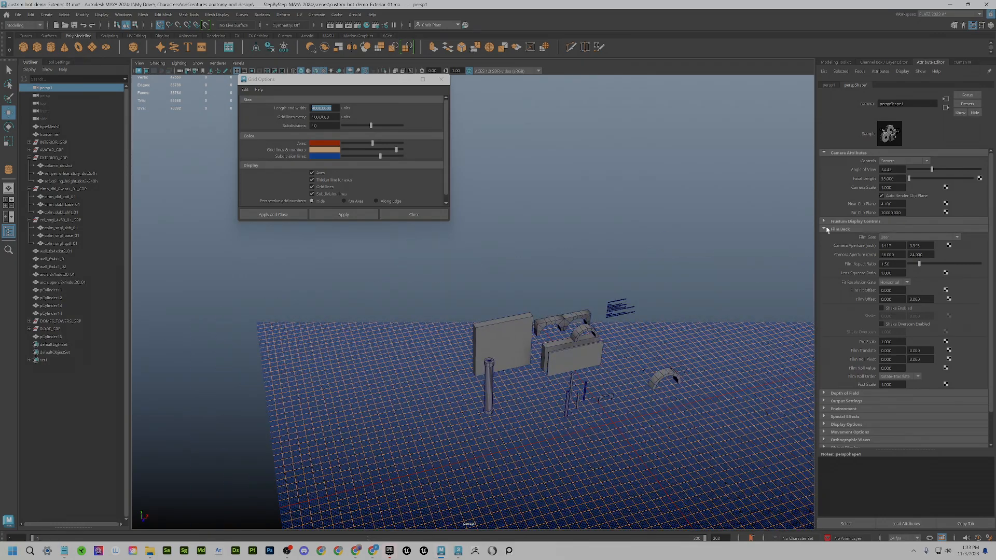
{"action": "scroll", "coordinate": [662, 295], "scroll_direction": "up", "scroll_amount": 3}
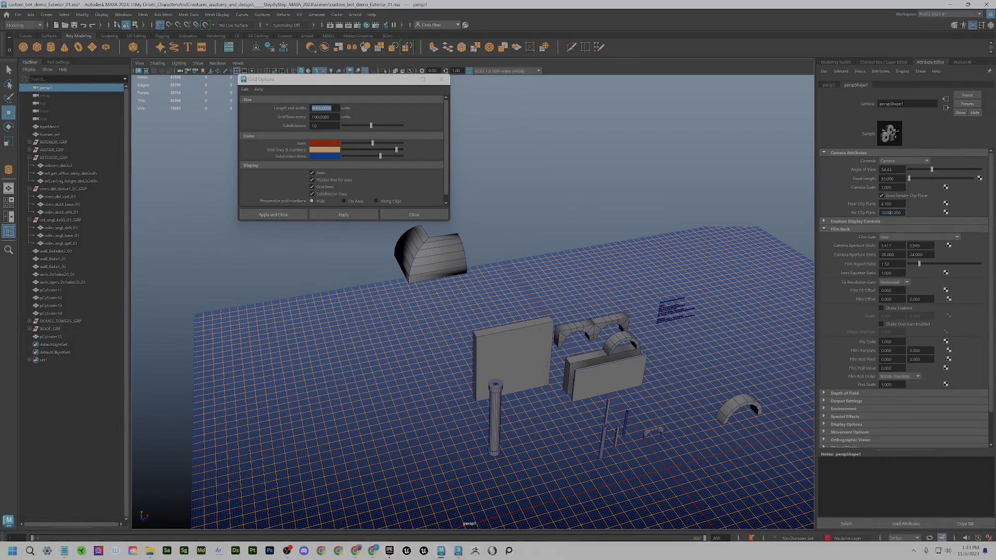
{"action": "scroll", "coordinate": [571, 307], "scroll_direction": "down", "scroll_amount": 5}
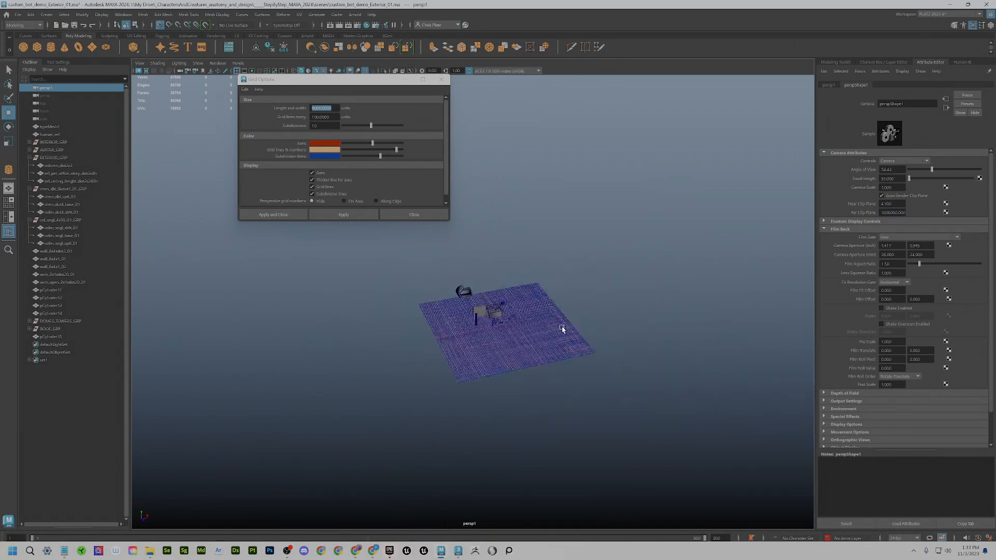
{"action": "scroll", "coordinate": [563, 328], "scroll_direction": "up", "scroll_amount": 4}
{"action": "right_click_drag", "start_coordinate": [563, 328], "coordinate": [699, 304], "text": "alt"}
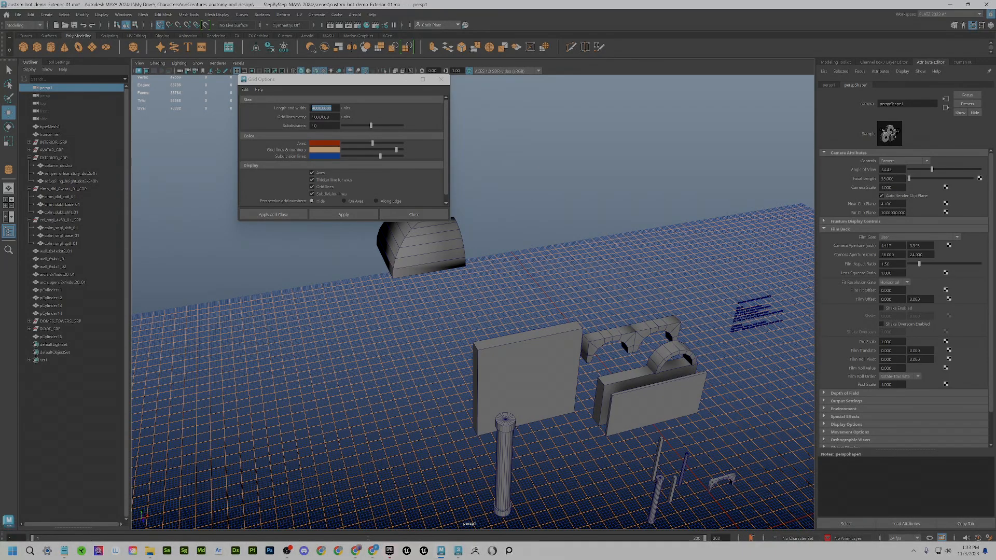
- Set the persp1 camera's near clip plane to 0.1 and tumble the view to check clipping
{"action": "left_click", "coordinate": [893, 203]}
{"action": "type", "text": "0.1"}
{"action": "key", "text": "Return"}
{"action": "left_click_drag", "start_coordinate": [564, 322], "coordinate": [526, 307], "text": "alt"}
{"action": "scroll", "coordinate": [526, 308], "scroll_direction": "up", "scroll_amount": 6}
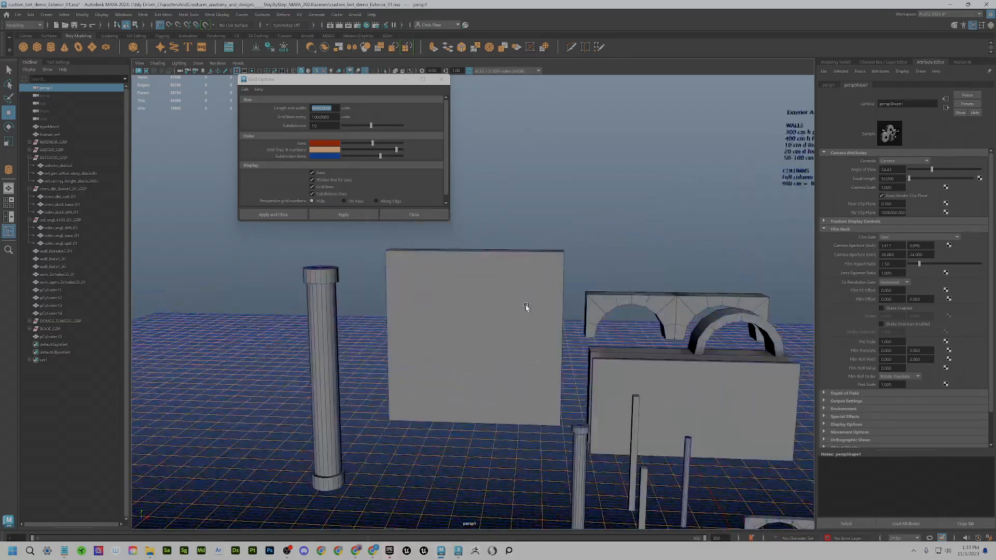
{"action": "scroll", "coordinate": [526, 308], "scroll_direction": "down", "scroll_amount": 8}
{"action": "left_click_drag", "start_coordinate": [581, 336], "coordinate": [587, 345], "text": "alt"}
{"action": "scroll", "coordinate": [580, 343], "scroll_direction": "down", "scroll_amount": 3}
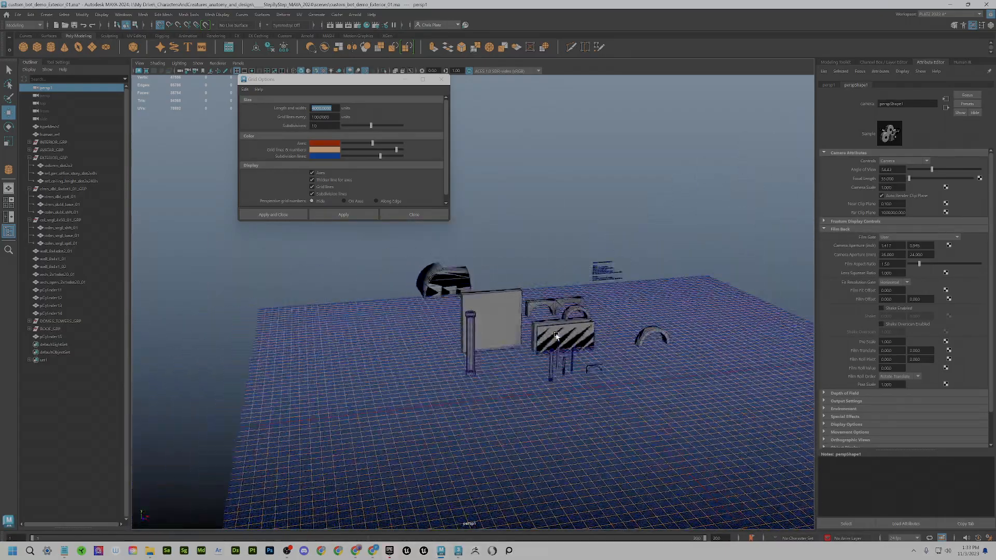
{"action": "scroll", "coordinate": [556, 336], "scroll_direction": "up", "scroll_amount": 3}
{"action": "middle_click_drag", "start_coordinate": [556, 335], "coordinate": [527, 348], "text": "alt"}
{"action": "scroll", "coordinate": [527, 349], "scroll_direction": "up", "scroll_amount": 2}
{"action": "left_click_drag", "start_coordinate": [534, 365], "coordinate": [518, 347], "text": "alt"}
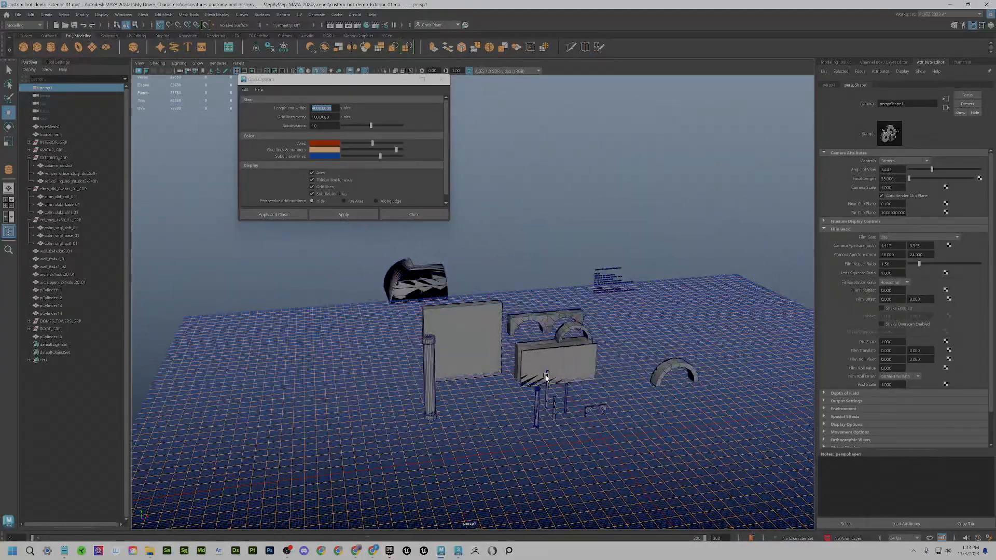
{"action": "left_click_drag", "start_coordinate": [548, 378], "coordinate": [565, 335], "text": "alt"}
- Change the near clip plane to 4 and inspect the kit pieces up close
{"action": "double_click", "coordinate": [891, 204]}
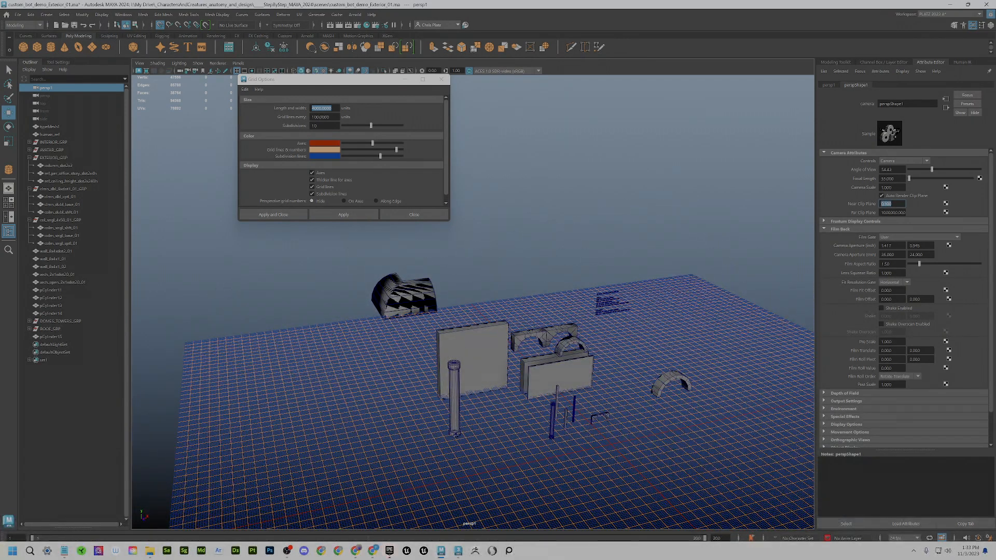
{"action": "type", "text": "4"}
{"action": "key", "text": "Return"}
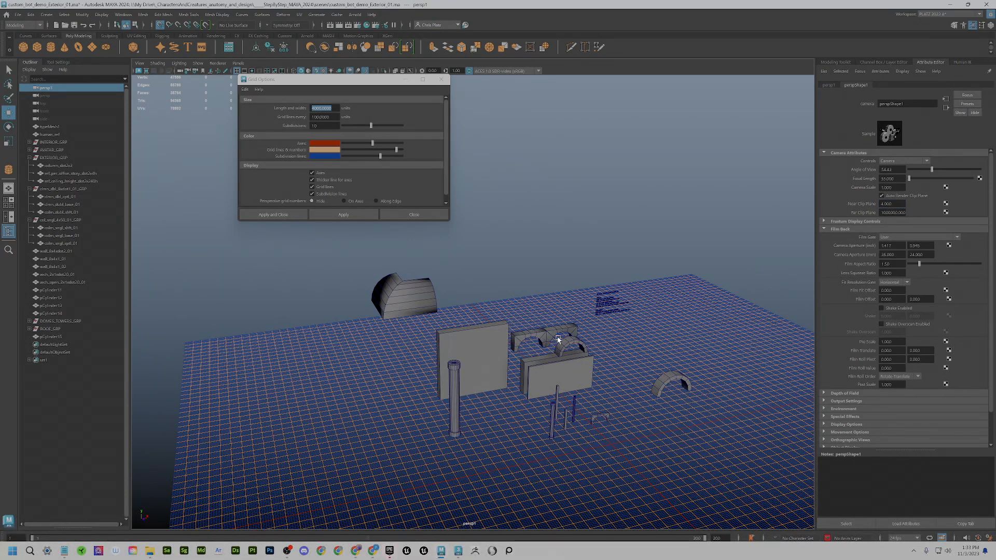
{"action": "scroll", "coordinate": [494, 357], "scroll_direction": "up", "scroll_amount": 4}
{"action": "left_click_drag", "start_coordinate": [515, 356], "coordinate": [478, 334], "text": "alt"}
{"action": "scroll", "coordinate": [496, 374], "scroll_direction": "up", "scroll_amount": 3}
{"action": "left_click", "coordinate": [415, 334]}
- Reselect persp1, settle on a near clip plane of 3, and reframe the kit pieces
{"action": "left_click", "coordinate": [45, 88]}
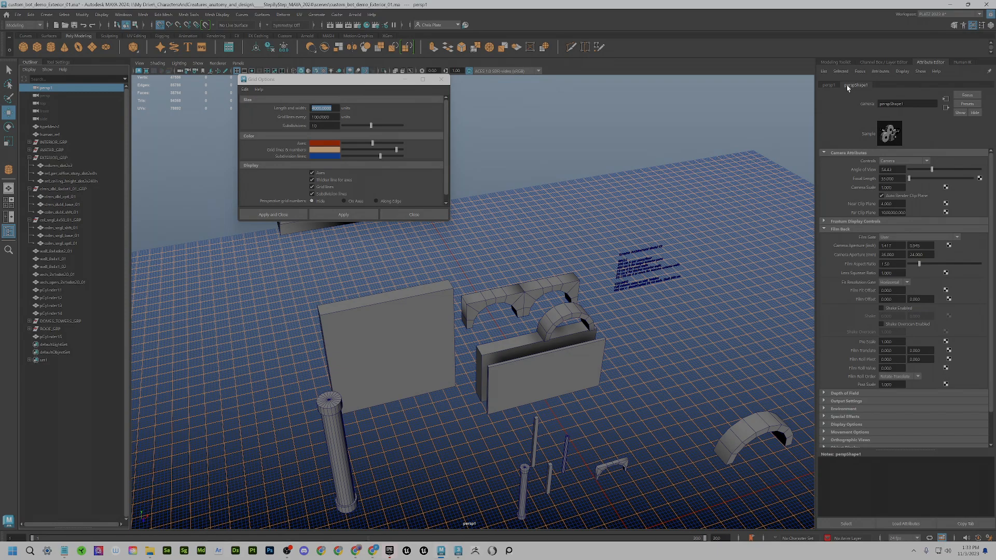
{"action": "left_click", "coordinate": [838, 152]}
{"action": "left_click", "coordinate": [839, 152]}
{"action": "left_click", "coordinate": [881, 204]}
{"action": "type", "text": "3"}
{"action": "scroll", "coordinate": [590, 327], "scroll_direction": "down", "scroll_amount": 6}
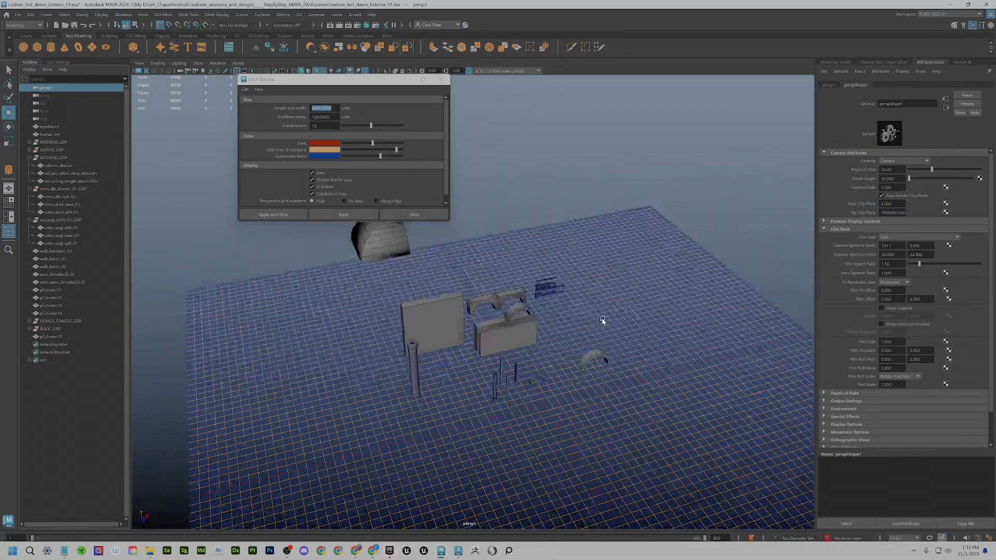
{"action": "scroll", "coordinate": [588, 327], "scroll_direction": "up", "scroll_amount": 8}
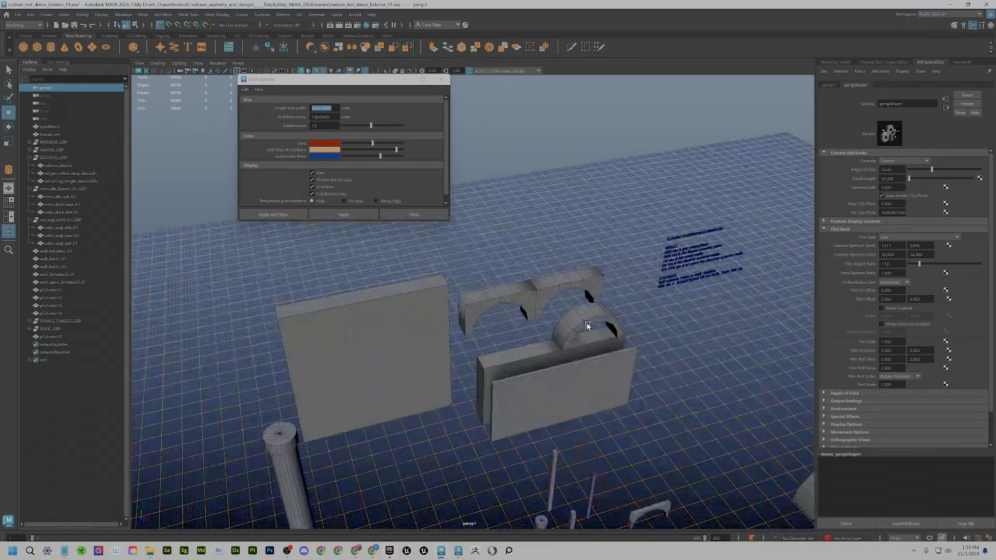
{"action": "scroll", "coordinate": [587, 326], "scroll_direction": "down", "scroll_amount": 5}
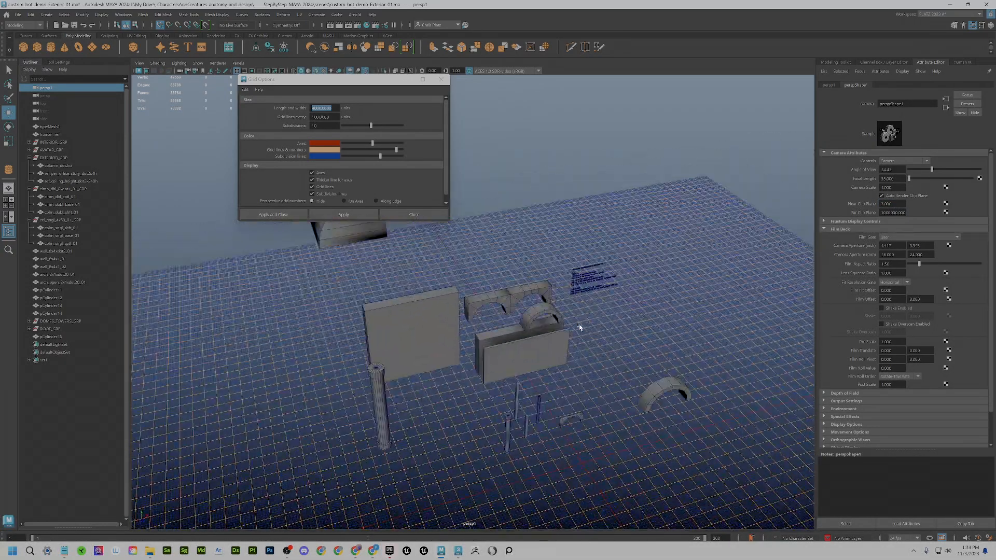
{"action": "left_click_drag", "start_coordinate": [580, 326], "coordinate": [553, 316], "text": "alt"}
{"action": "scroll", "coordinate": [601, 353], "scroll_direction": "down", "scroll_amount": 2}
{"action": "middle_click_drag", "start_coordinate": [655, 269], "coordinate": [583, 396], "text": "alt"}
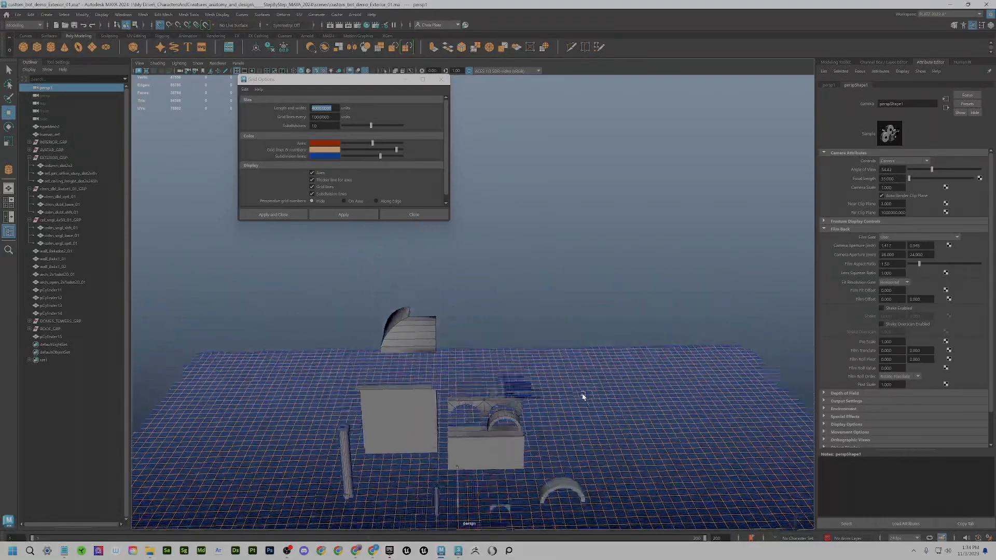
{"action": "left_click_drag", "start_coordinate": [554, 363], "coordinate": [574, 380], "text": "alt"}
{"action": "scroll", "coordinate": [574, 380], "scroll_direction": "up", "scroll_amount": 3}
{"action": "middle_click_drag", "start_coordinate": [574, 380], "coordinate": [568, 303], "text": "alt"}
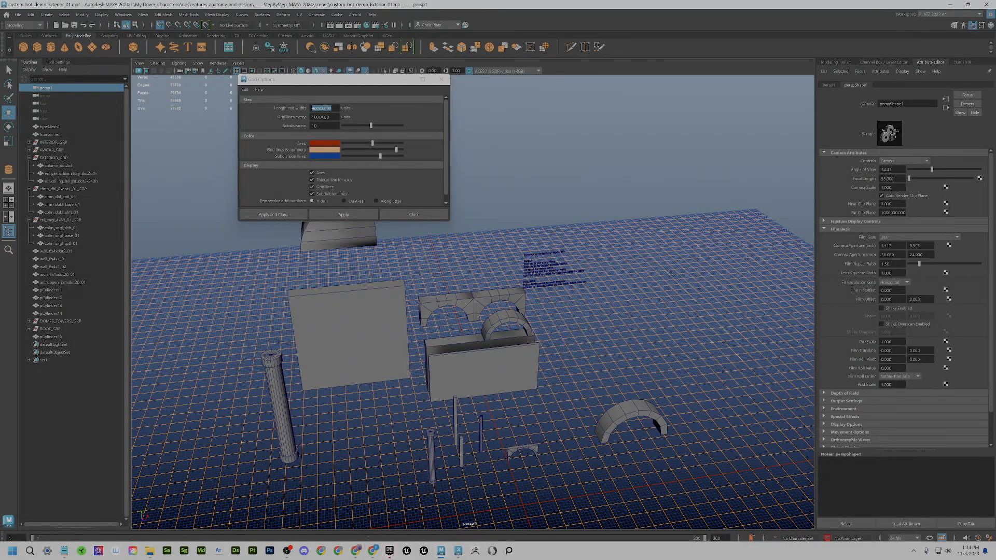
- Move the Grid Options window aside from the viewport
{"action": "scroll", "coordinate": [685, 348], "scroll_direction": "down", "scroll_amount": 12}
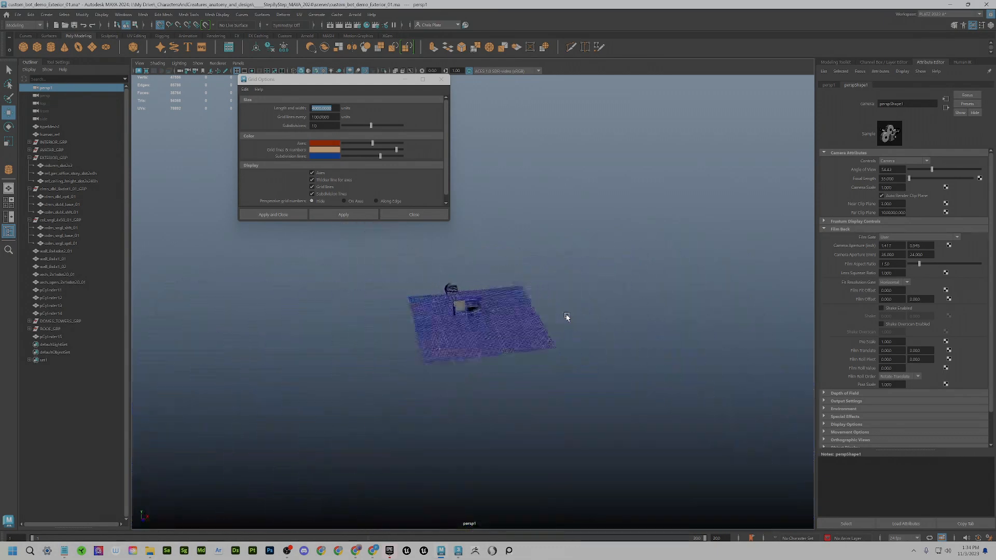
{"action": "scroll", "coordinate": [566, 317], "scroll_direction": "up", "scroll_amount": 5}
{"action": "scroll", "coordinate": [567, 317], "scroll_direction": "up", "scroll_amount": 5}
{"action": "scroll", "coordinate": [566, 317], "scroll_direction": "down", "scroll_amount": 2}
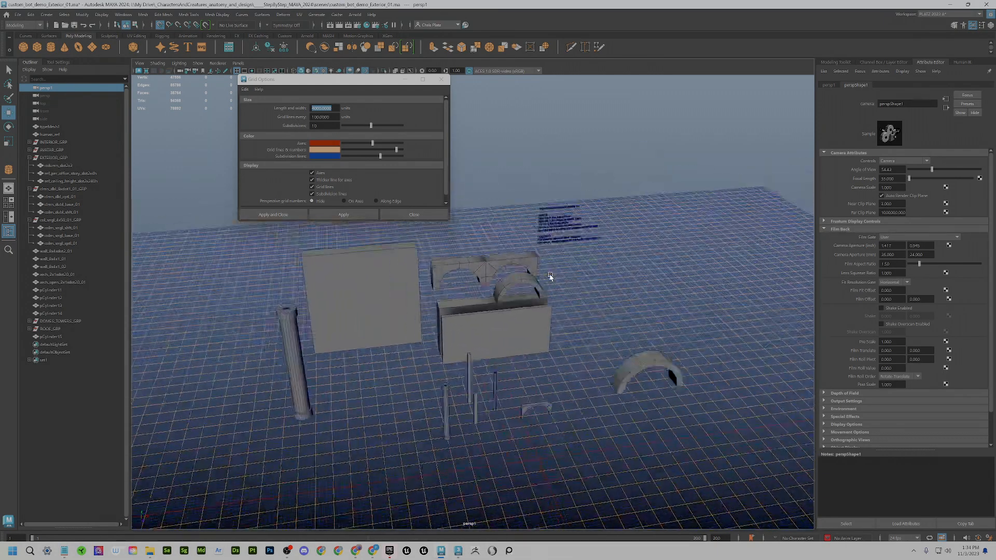
{"action": "left_click_drag", "start_coordinate": [387, 82], "coordinate": [283, 85]}
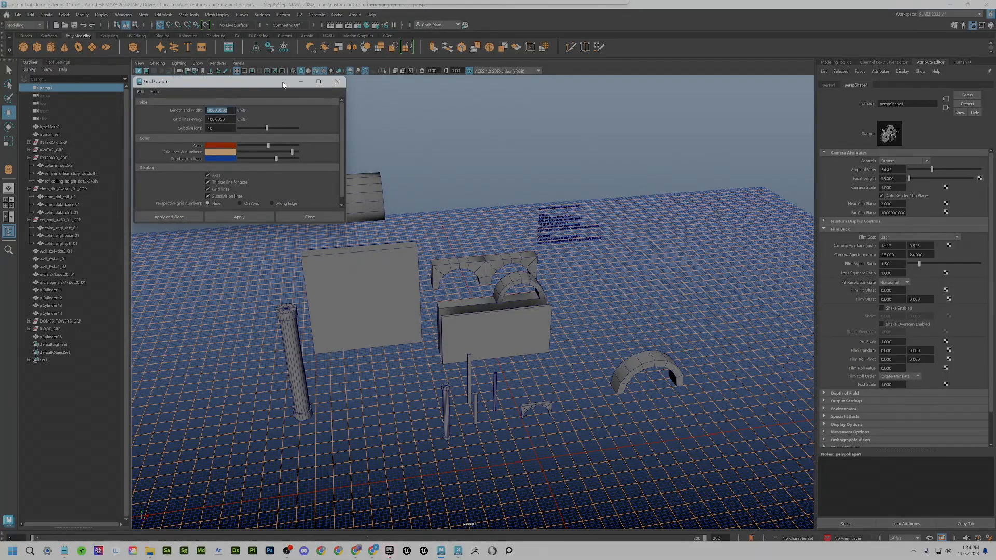
- Select the wall slab in front of the arch and frame it beside the grid window
{"action": "scroll", "coordinate": [596, 319], "scroll_direction": "up", "scroll_amount": 4}
{"action": "mouse_move", "coordinate": [597, 320]}
{"action": "left_mouse_down", "text": "alt"}
{"action": "mouse_move", "coordinate": [660, 308]}
{"action": "mouse_move", "coordinate": [676, 316]}
{"action": "mouse_move", "coordinate": [590, 331]}
{"action": "left_mouse_up", "text": "alt"}
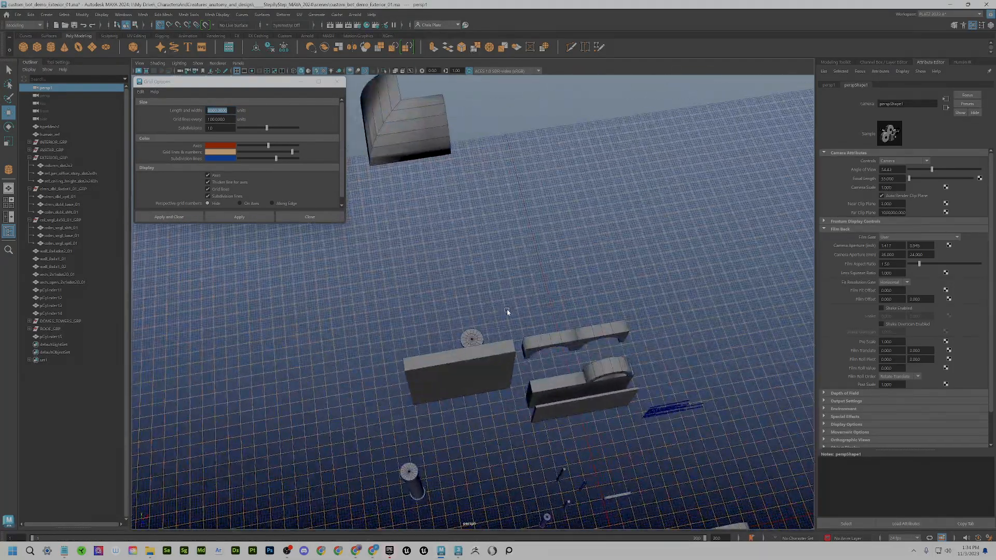
{"action": "middle_click_drag", "start_coordinate": [644, 513], "coordinate": [611, 455], "text": "alt"}
{"action": "left_click_drag", "start_coordinate": [611, 455], "coordinate": [519, 352], "text": "alt"}
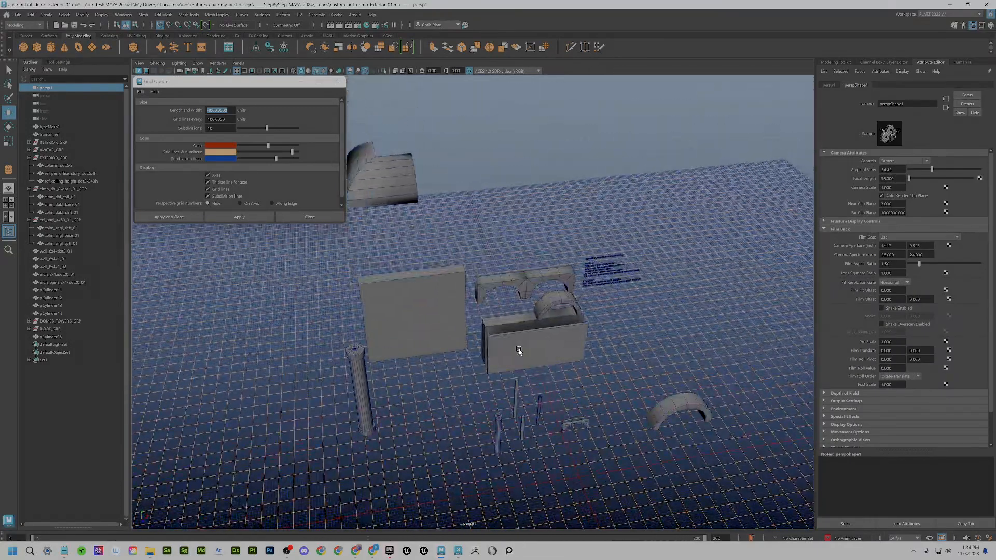
{"action": "left_click", "coordinate": [519, 351]}
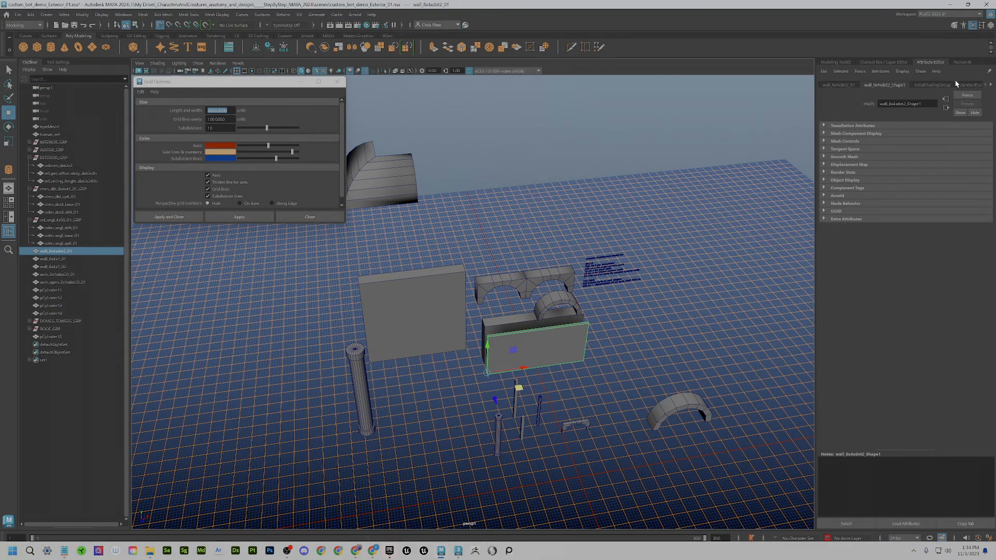
{"action": "middle_click_drag", "start_coordinate": [466, 448], "coordinate": [440, 367], "text": "alt"}
{"action": "scroll", "coordinate": [439, 366], "scroll_direction": "up", "scroll_amount": 5}
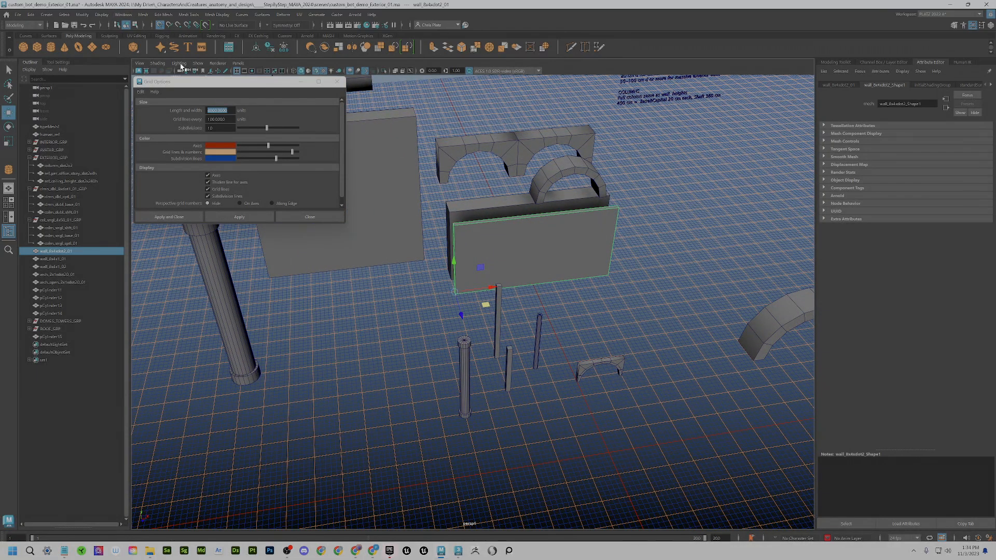
{"action": "left_click_drag", "start_coordinate": [199, 87], "coordinate": [203, 90]}
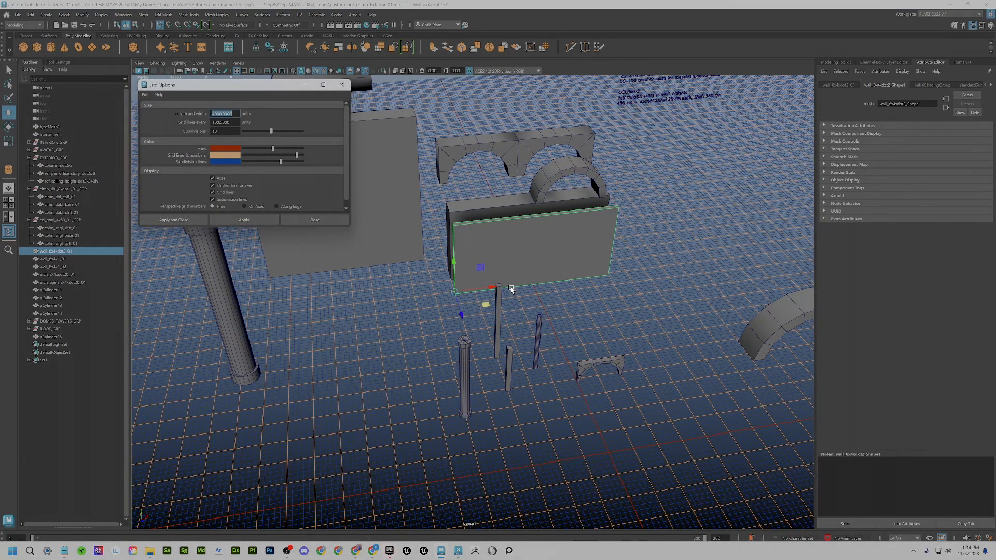
- Rotate the flat wall panel square to the front and bring up its Rotate Settings
{"action": "type", "text": "6"}
{"action": "middle_click_drag", "start_coordinate": [471, 347], "coordinate": [484, 346], "text": "alt"}
{"action": "key", "text": "e"}
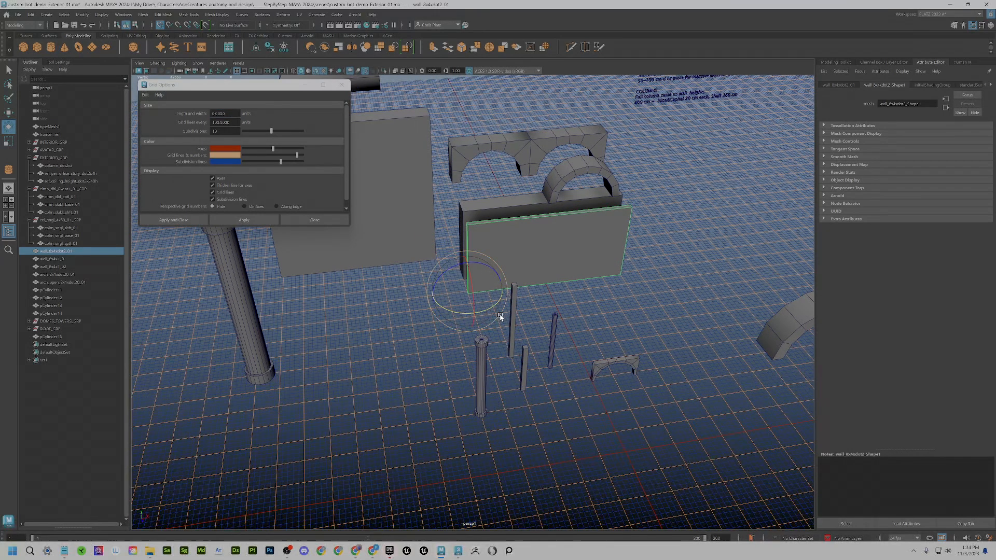
{"action": "left_click_drag", "start_coordinate": [494, 310], "coordinate": [418, 302]}
{"action": "left_click", "coordinate": [59, 62]}
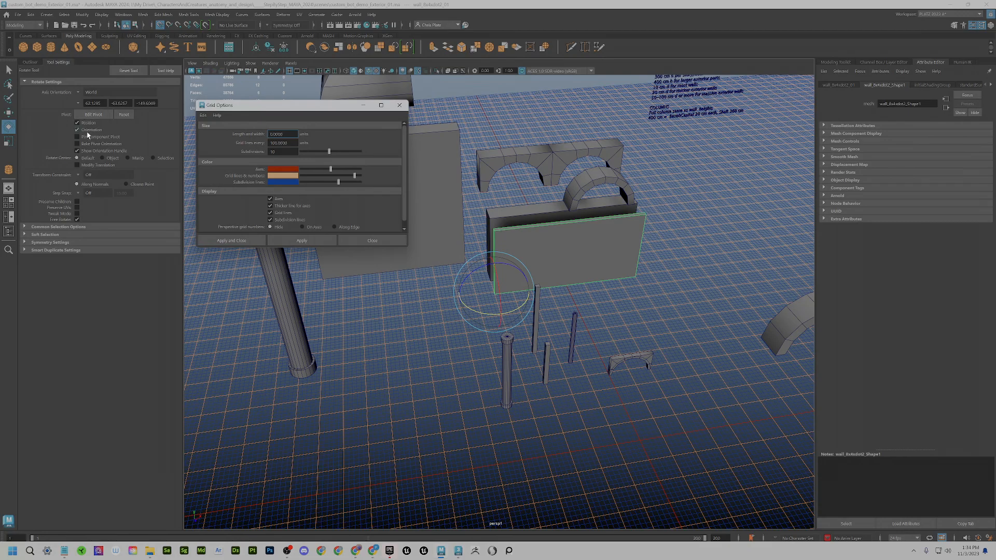
{"action": "left_click", "coordinate": [78, 175]}
{"action": "left_click", "coordinate": [68, 176]}
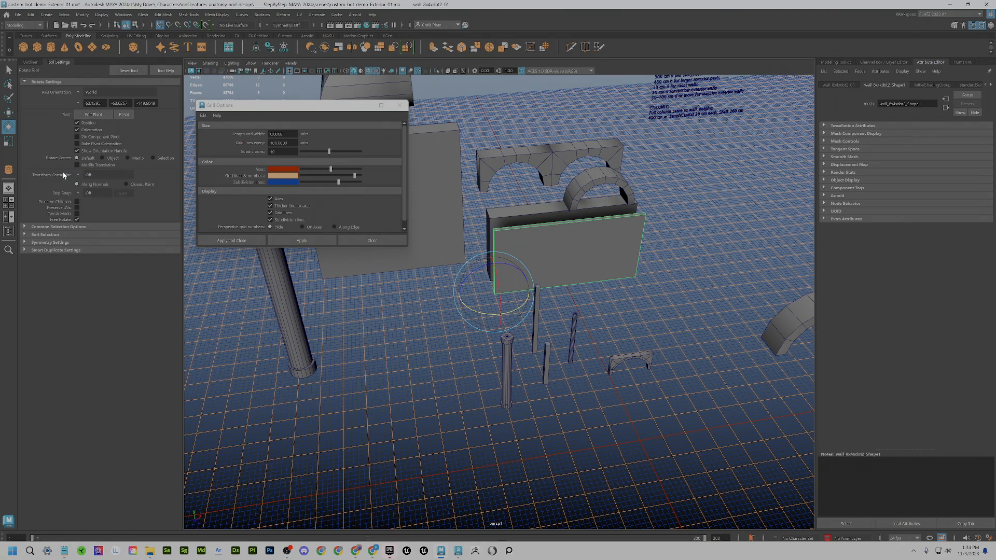
{"action": "left_click", "coordinate": [79, 194]}
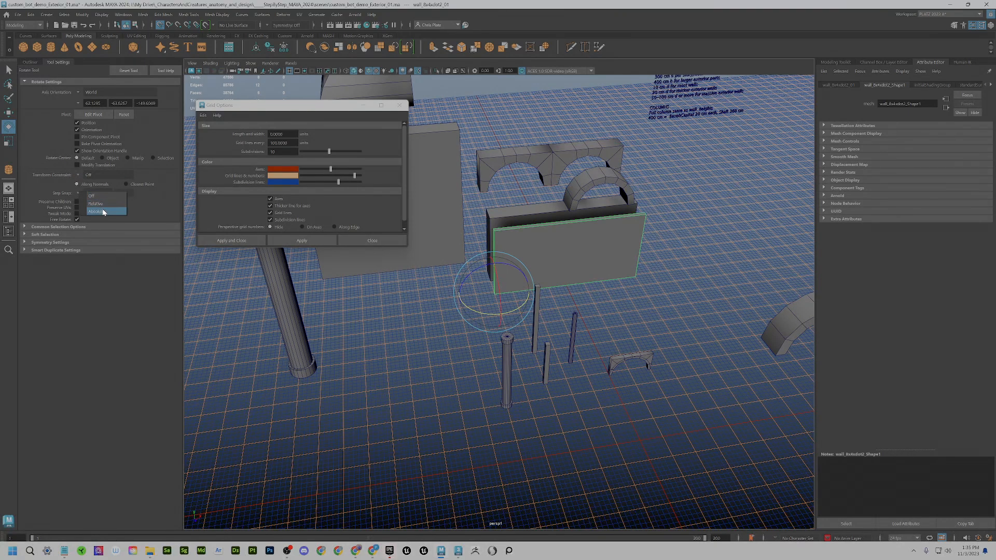
{"action": "left_click", "coordinate": [104, 212]}
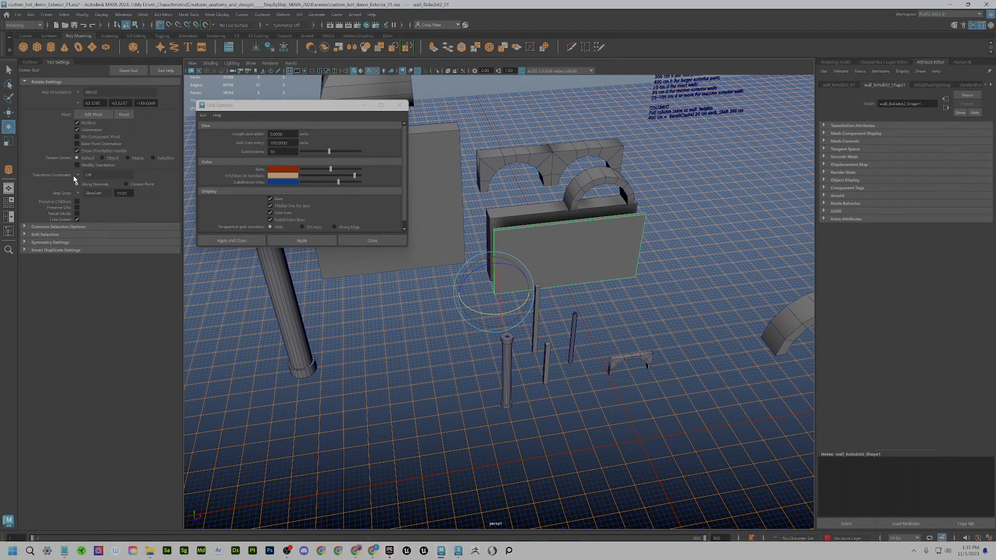
{"action": "left_click", "coordinate": [78, 194]}
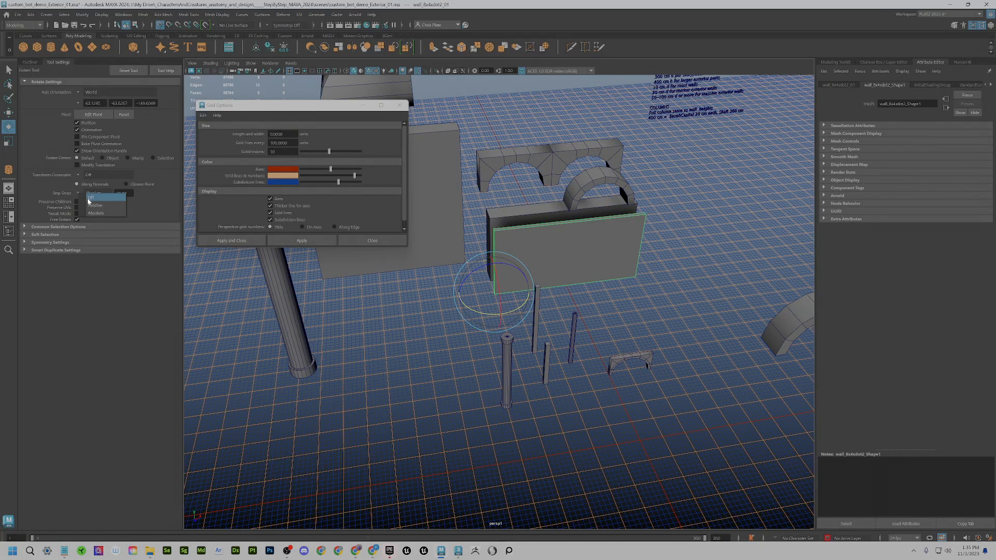
{"action": "left_click", "coordinate": [91, 198]}
{"action": "mouse_move", "coordinate": [496, 319]}
{"action": "left_mouse_down"}
{"action": "mouse_move", "coordinate": [465, 319]}
{"action": "mouse_move", "coordinate": [485, 309]}
{"action": "mouse_move", "coordinate": [493, 316]}
{"action": "mouse_move", "coordinate": [457, 315]}
{"action": "mouse_move", "coordinate": [525, 300]}
{"action": "mouse_move", "coordinate": [487, 307]}
{"action": "left_mouse_up"}
{"action": "left_click", "coordinate": [517, 248]}
{"action": "key", "text": "ctrl+z"}
{"action": "key", "text": "ctrl+z"}
{"action": "key", "text": "ctrl+z"}
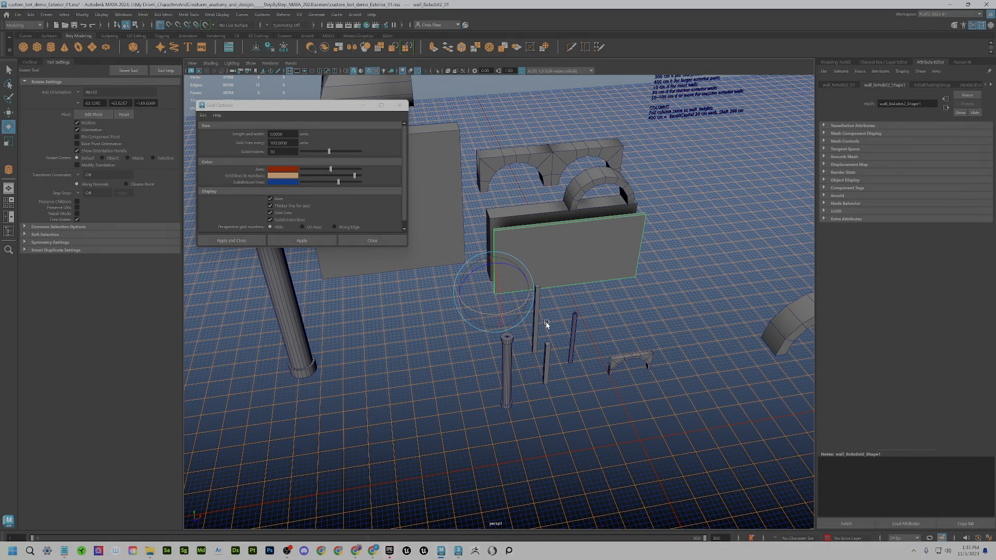
- Reframe the scene and switch to the four-view layout
{"action": "middle_click_drag", "start_coordinate": [547, 324], "coordinate": [576, 400], "text": "alt"}
{"action": "right_click_drag", "start_coordinate": [576, 400], "coordinate": [538, 374], "text": "alt"}
{"action": "left_click_drag", "start_coordinate": [538, 373], "coordinate": [541, 367], "text": "alt"}
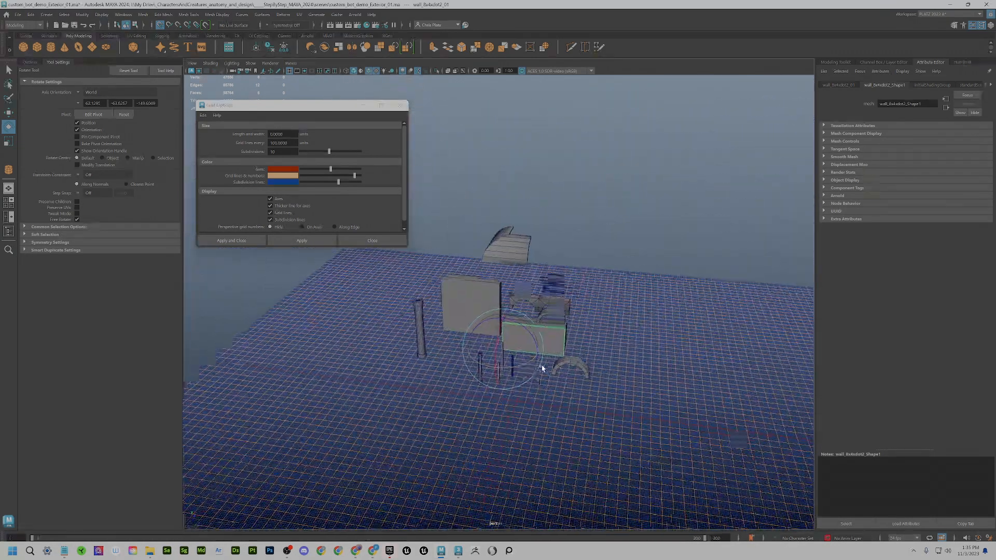
{"action": "right_click_drag", "start_coordinate": [541, 367], "coordinate": [517, 356], "text": "alt"}
{"action": "left_click_drag", "start_coordinate": [516, 356], "coordinate": [461, 349], "text": "alt"}
{"action": "key", "text": "space"}
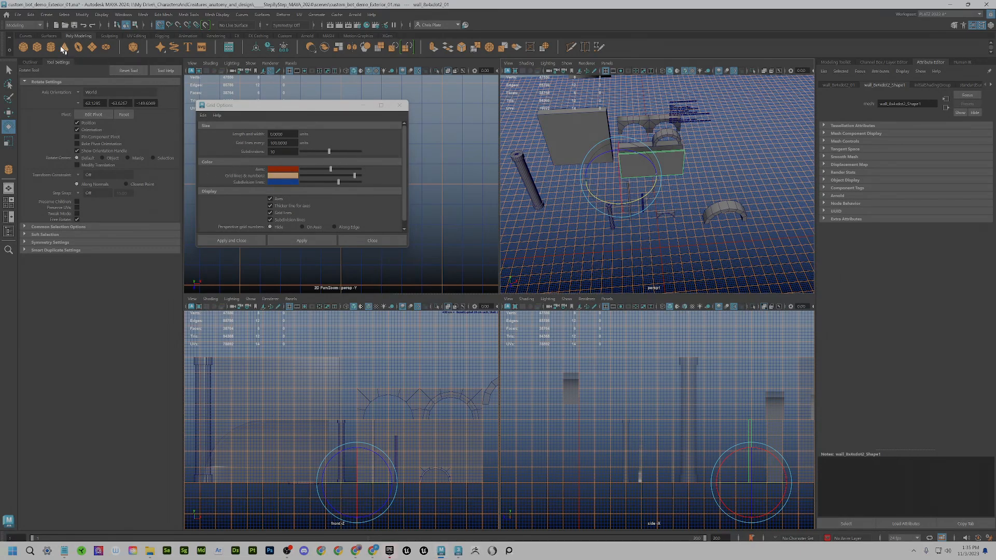
- Draw a new polygon cube, pCube1, on the grid and raise it to height
{"action": "left_click", "coordinate": [38, 47]}
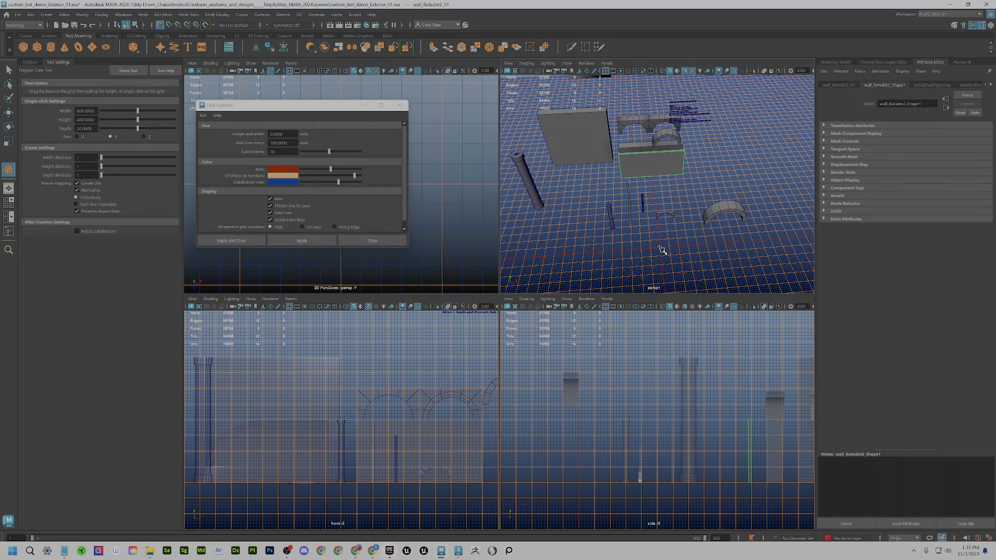
{"action": "right_click_drag", "start_coordinate": [662, 249], "coordinate": [706, 258], "text": "alt"}
{"action": "middle_click_drag", "start_coordinate": [703, 255], "coordinate": [663, 202], "text": "alt"}
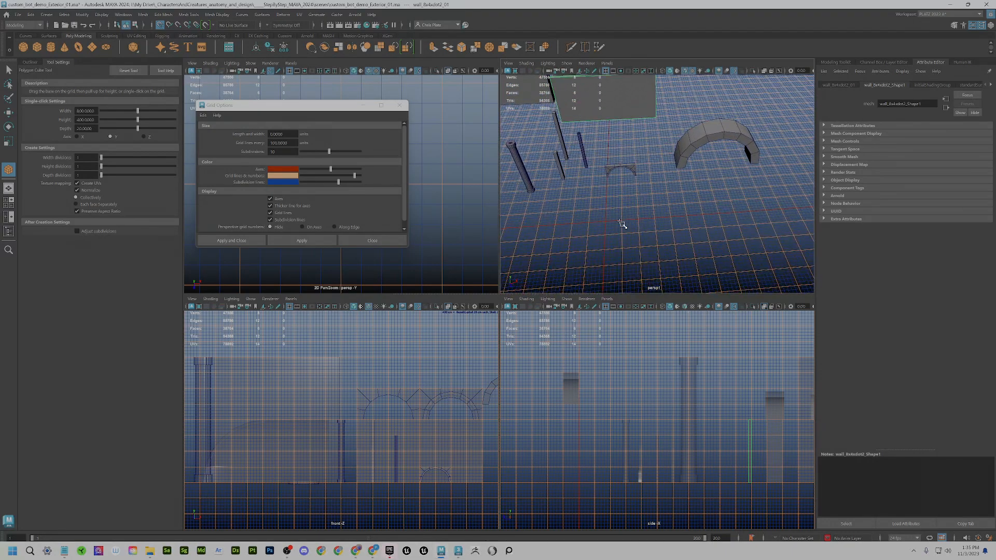
{"action": "left_click_drag", "start_coordinate": [611, 223], "coordinate": [691, 224]}
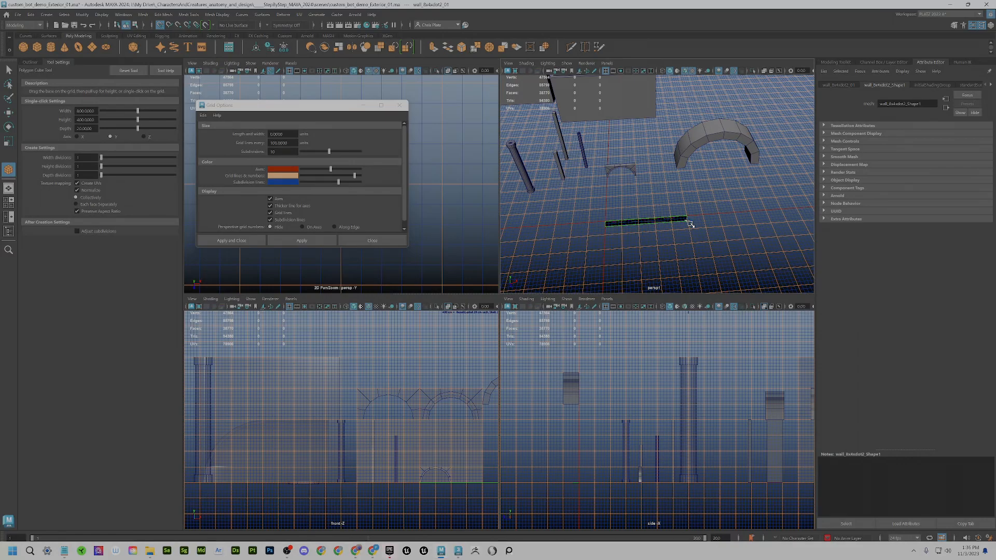
{"action": "left_click_drag", "start_coordinate": [690, 223], "coordinate": [682, 257]}
{"action": "key", "text": "e"}
- Delete the first box, pCube1
{"action": "scroll", "coordinate": [674, 260], "scroll_direction": "up", "scroll_amount": 5}
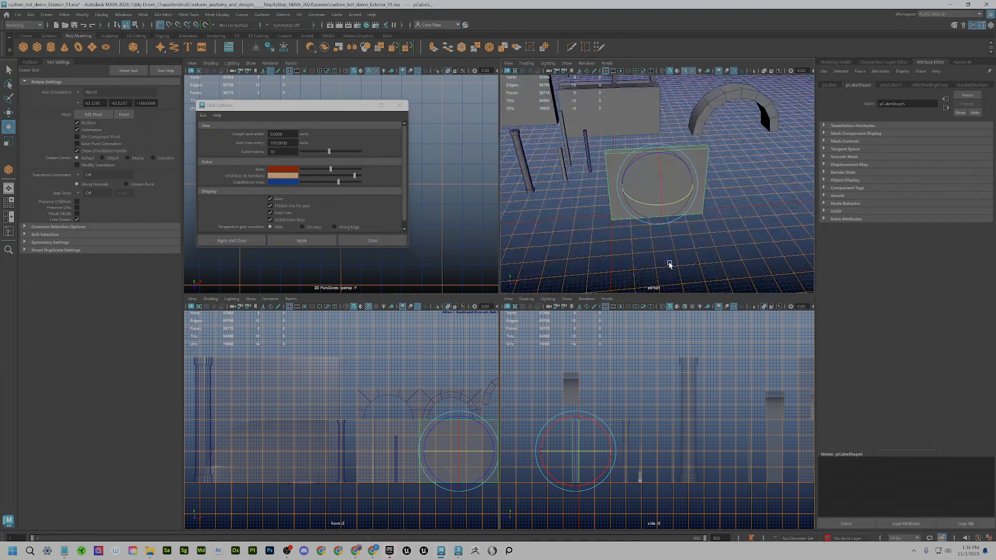
{"action": "scroll", "coordinate": [667, 233], "scroll_direction": "up", "scroll_amount": 2}
{"action": "scroll", "coordinate": [655, 246], "scroll_direction": "down", "scroll_amount": 4}
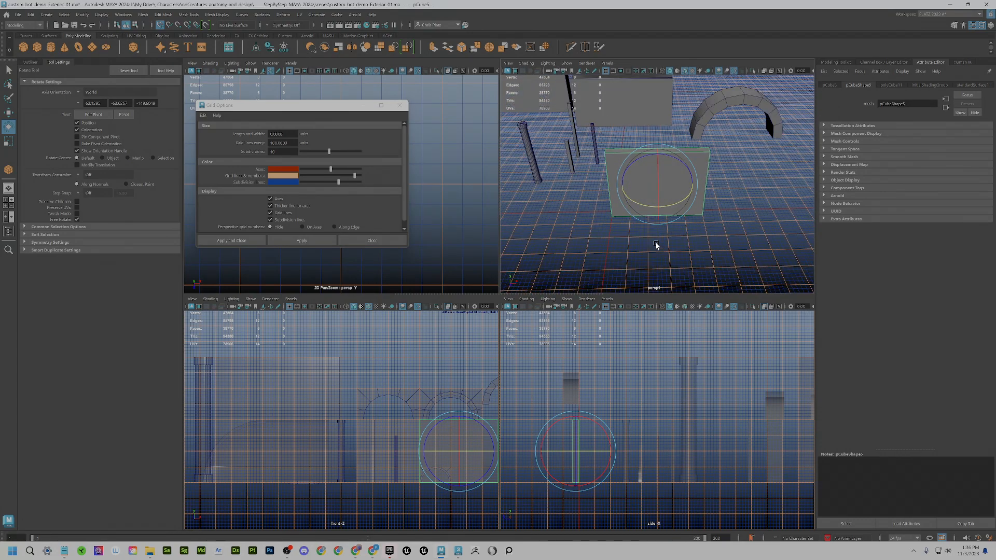
{"action": "key", "text": "Delete"}
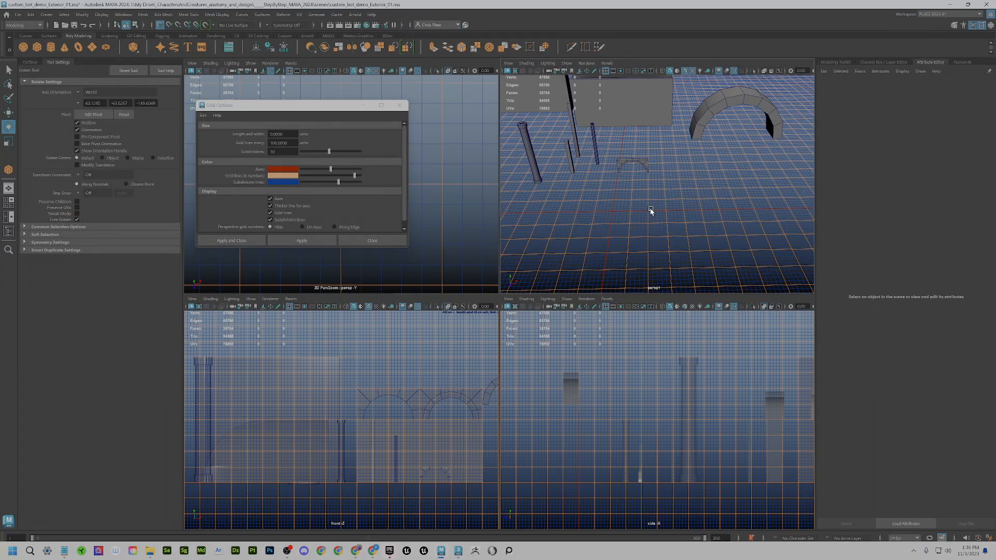
- Draw a thin base on the grid and pull it up into a tall wall, pCube5
{"action": "scroll", "coordinate": [650, 214], "scroll_direction": "up", "scroll_amount": 2}
{"action": "left_click", "coordinate": [37, 48]}
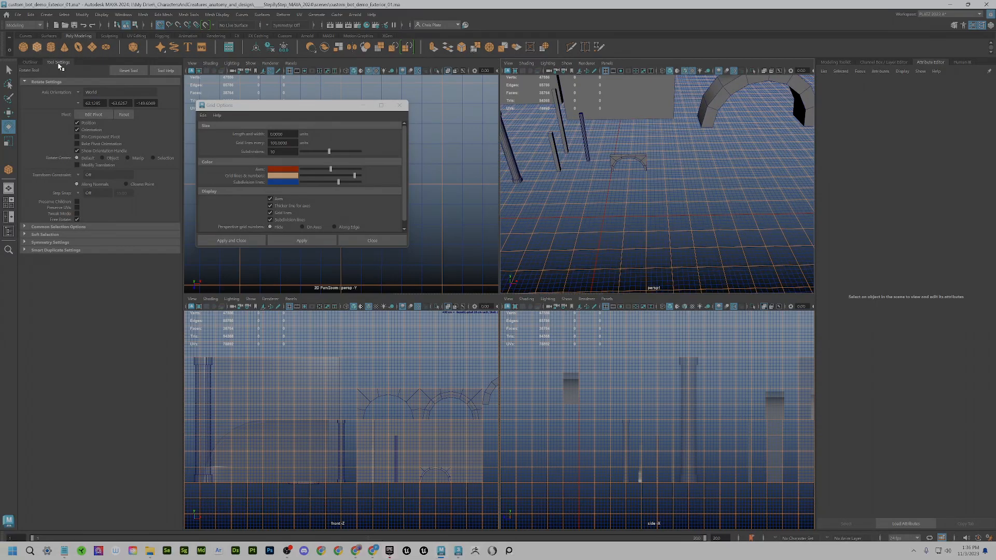
{"action": "scroll", "coordinate": [610, 220], "scroll_direction": "up", "scroll_amount": 2}
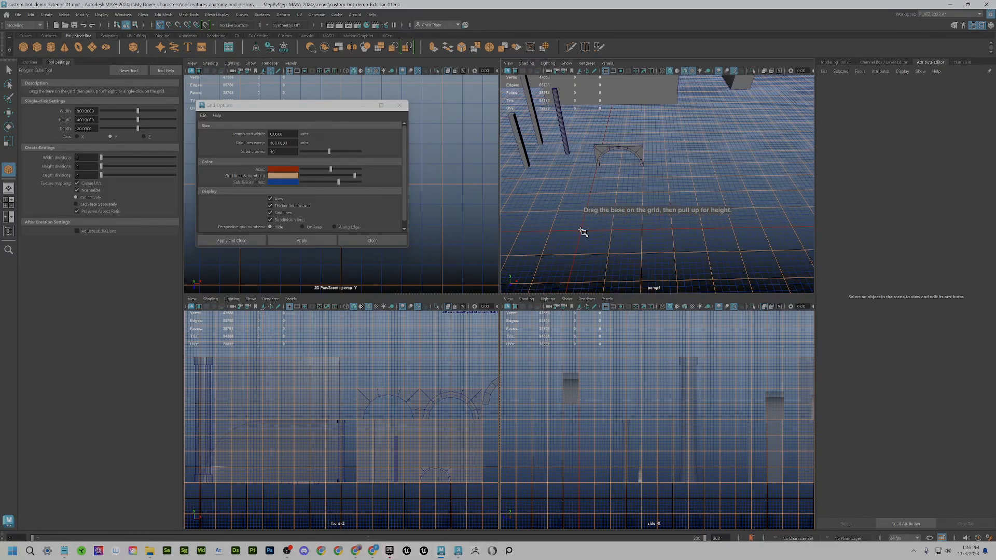
{"action": "left_click_drag", "start_coordinate": [580, 231], "coordinate": [735, 233]}
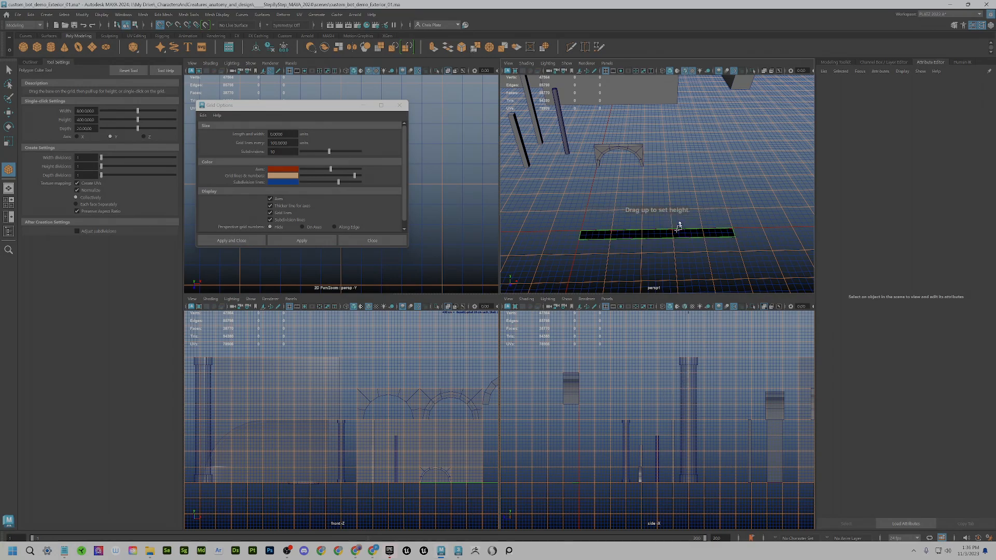
{"action": "left_click_drag", "start_coordinate": [677, 224], "coordinate": [699, 119]}
{"action": "key", "text": "e"}
{"action": "left_click_drag", "start_coordinate": [687, 192], "coordinate": [683, 229], "text": "alt"}
{"action": "key", "text": "w"}
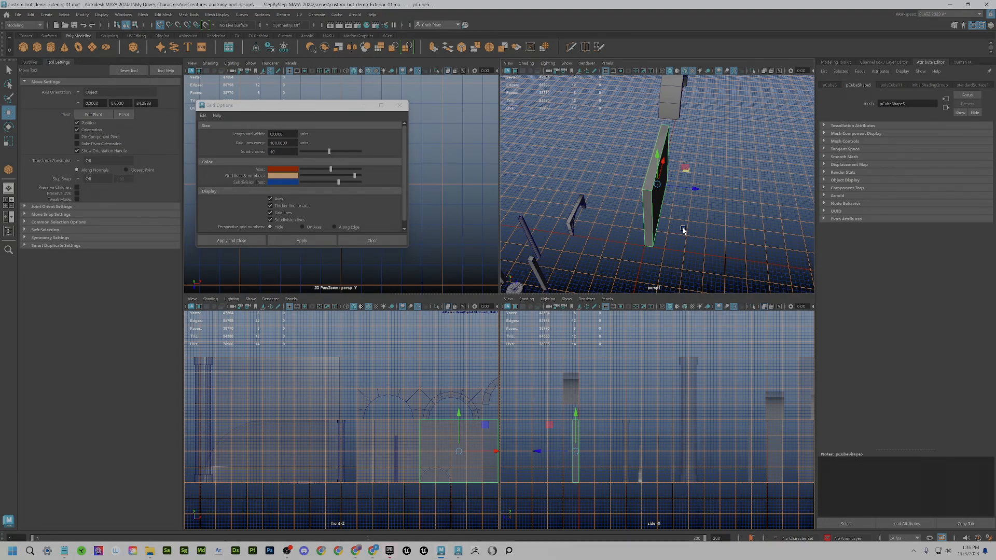
- Snap the box's pivot to its bottom corner
{"action": "key", "text": "d"}
{"action": "left_click", "coordinate": [646, 242]}
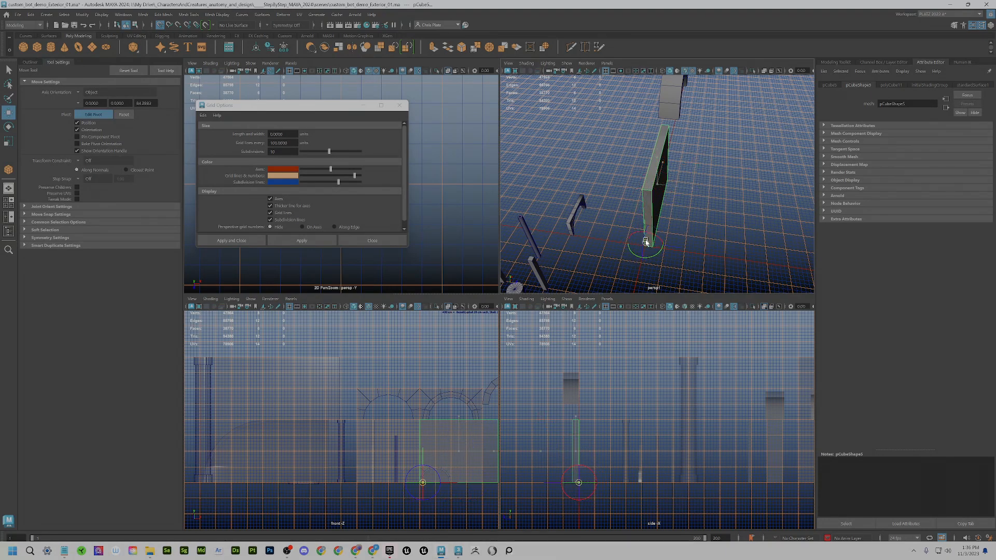
{"action": "left_click_drag", "start_coordinate": [646, 241], "coordinate": [639, 266]}
- Rename pCube5 to ext_wall_4x4xdot2 in the Outliner
{"action": "left_click", "coordinate": [30, 62]}
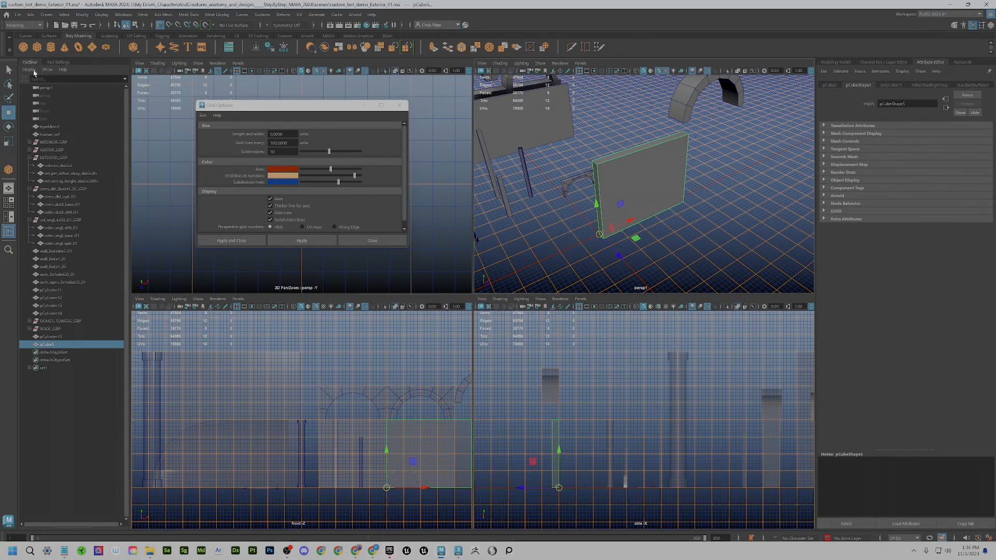
{"action": "double_click", "coordinate": [48, 345]}
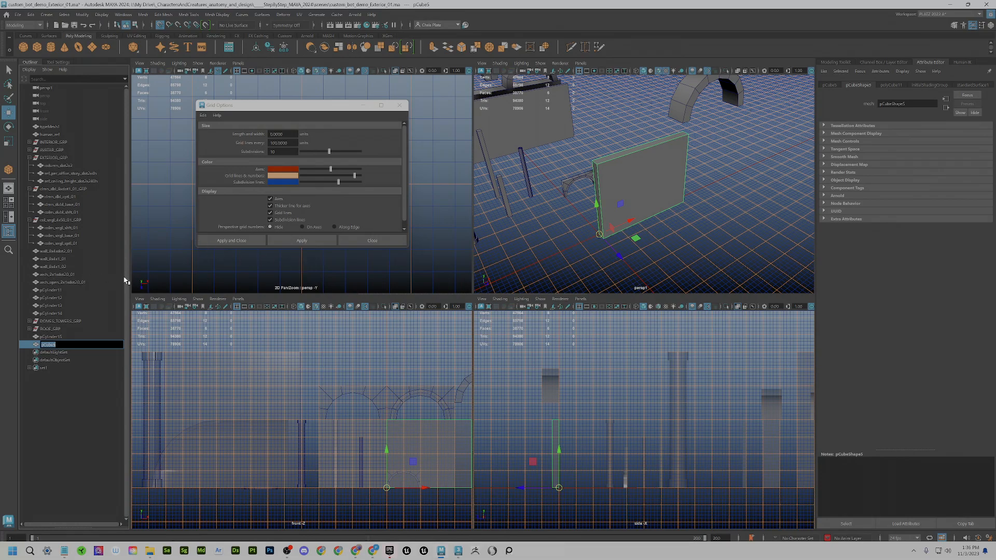
{"action": "type", "text": "d"}
{"action": "type", "text": "4"}
{"action": "key", "text": "Return"}
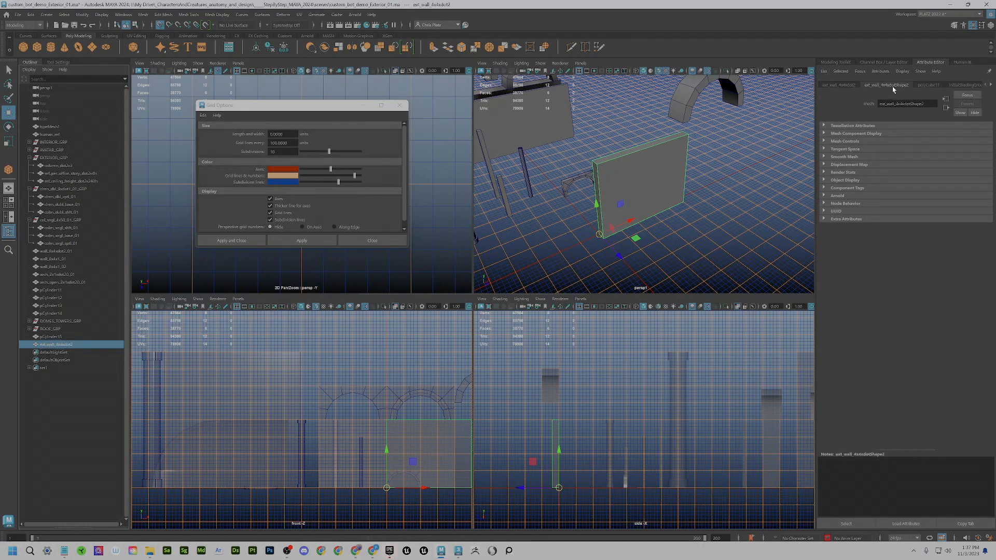
- Set the box's width to 400 in its creation settings and frame it
{"action": "left_click", "coordinate": [929, 85]}
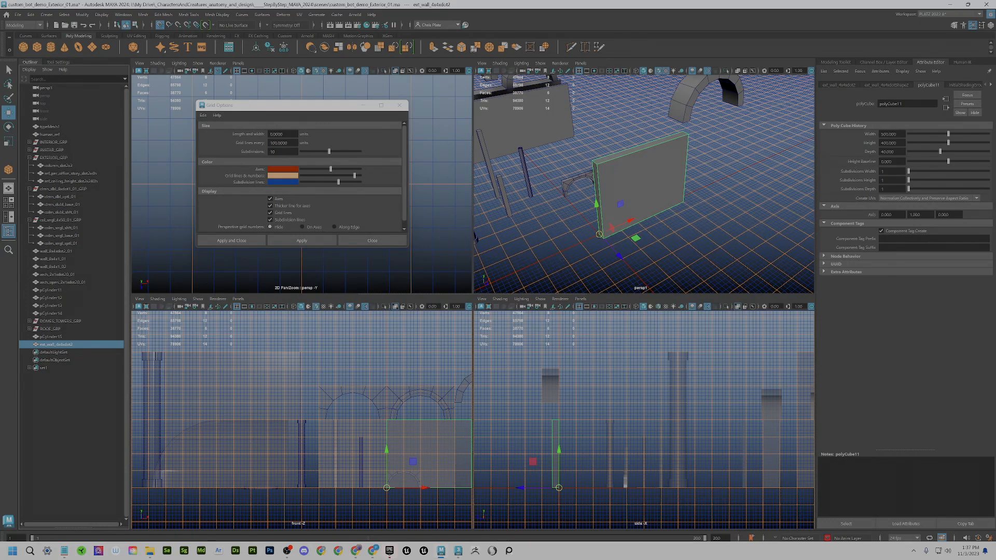
{"action": "type", "text": "4"}
{"action": "key", "text": "Return"}
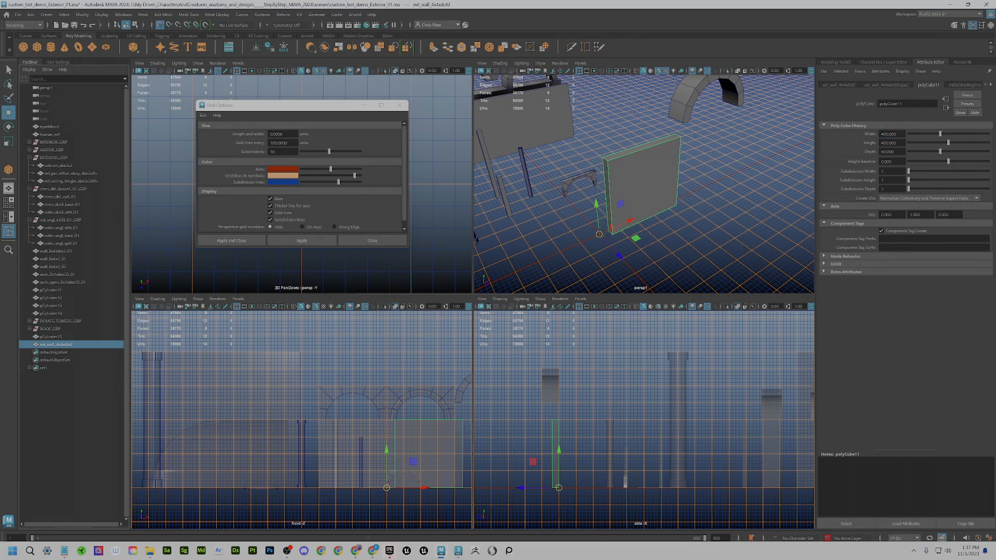
{"action": "key", "text": "f"}
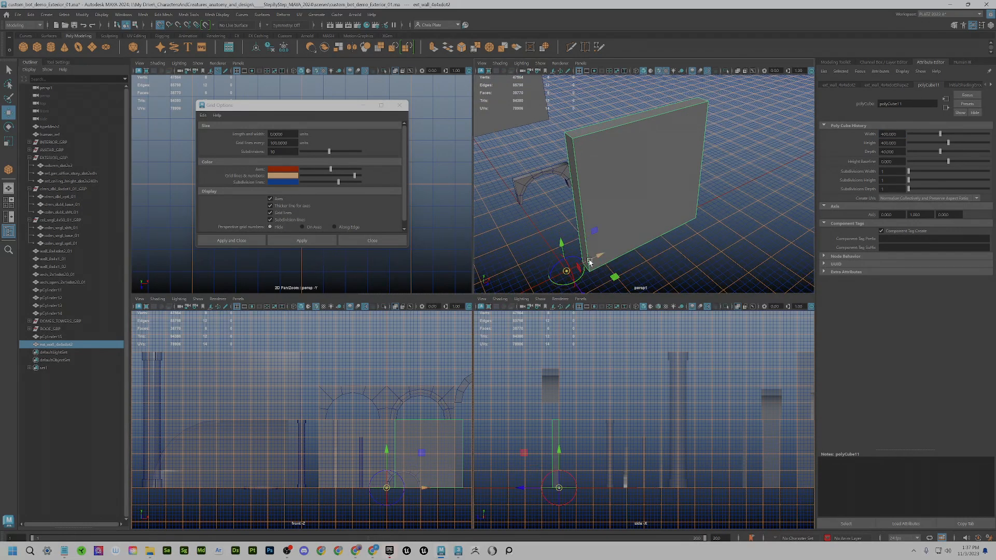
- Snap the pivot one grid line over and slide the wall one grid step along X
{"action": "key", "text": "d"}
{"action": "left_click_drag", "start_coordinate": [600, 255], "coordinate": [589, 263]}
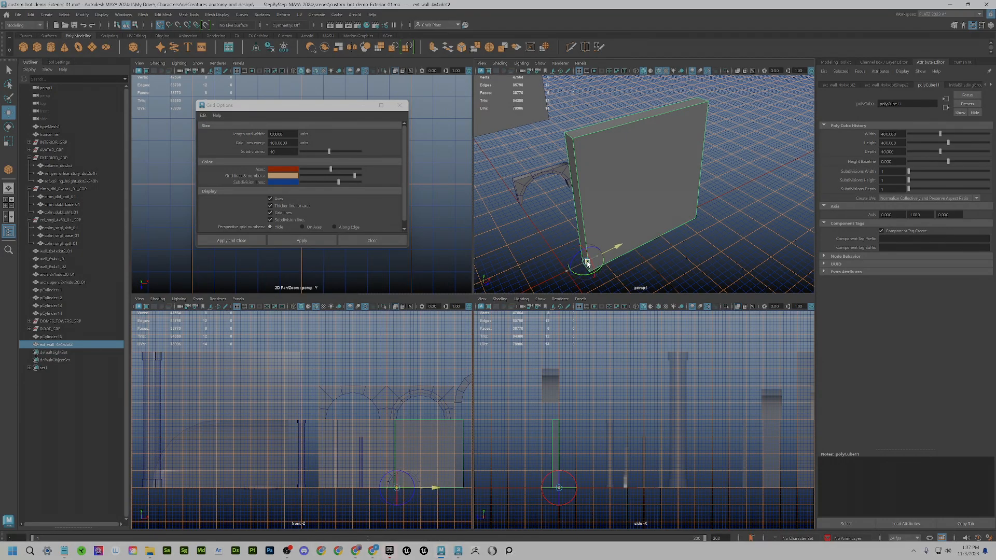
{"action": "key", "text": "d"}
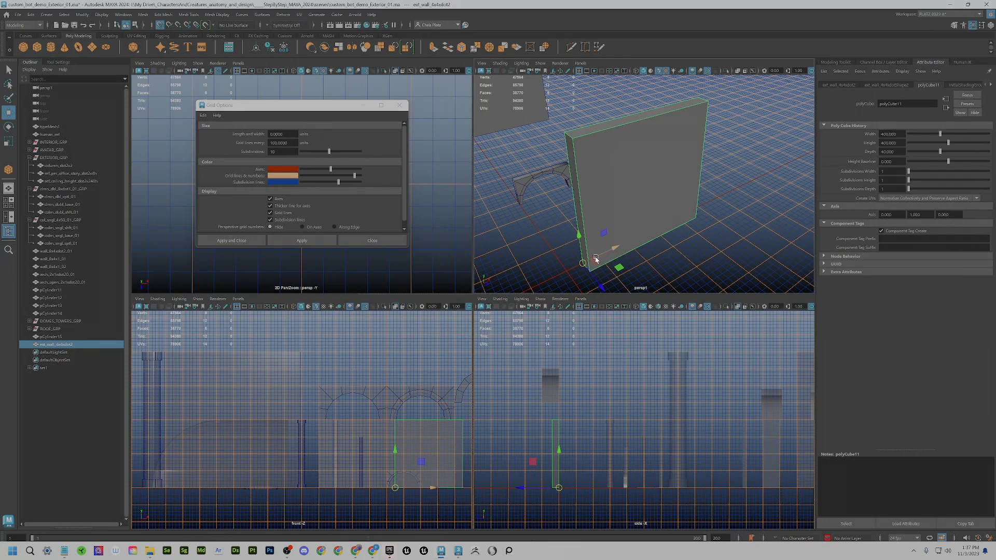
{"action": "left_click_drag", "start_coordinate": [591, 261], "coordinate": [568, 269]}
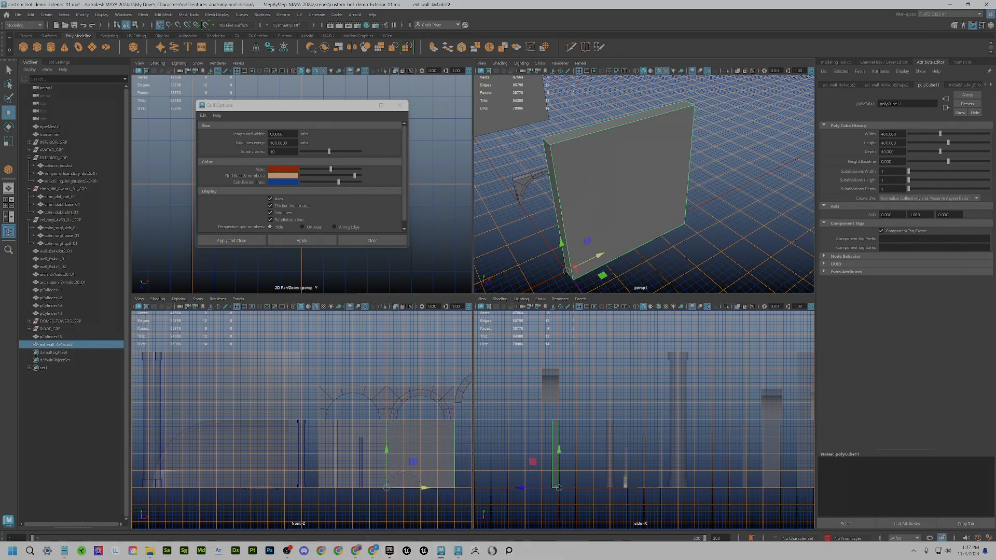
- Delete the wall's construction history and rename it ext_wall_4x4xdot2_01
{"action": "left_click", "coordinate": [284, 52]}
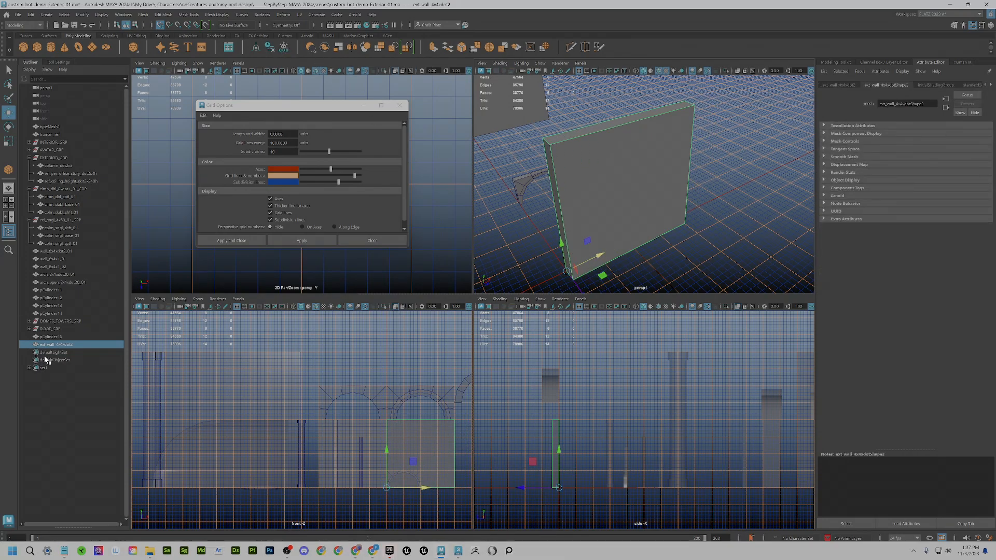
{"action": "double_click", "coordinate": [69, 345]}
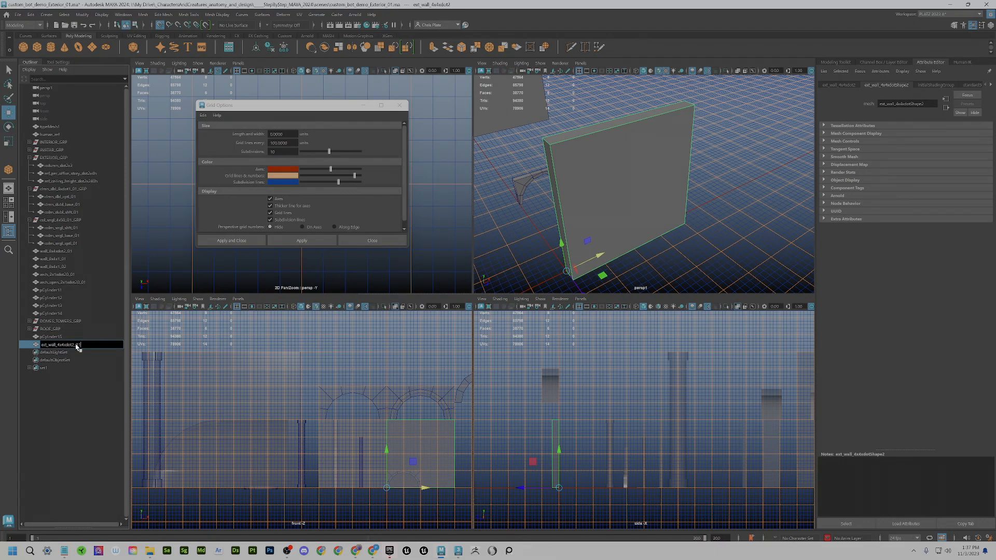
{"action": "key", "text": "Return"}
- Maximize the perspective view and push the wall back along its depth axis
{"action": "scroll", "coordinate": [635, 219], "scroll_direction": "down", "scroll_amount": 6}
{"action": "left_click_drag", "start_coordinate": [636, 222], "coordinate": [641, 237], "text": "alt"}
{"action": "scroll", "coordinate": [628, 206], "scroll_direction": "up", "scroll_amount": 3}
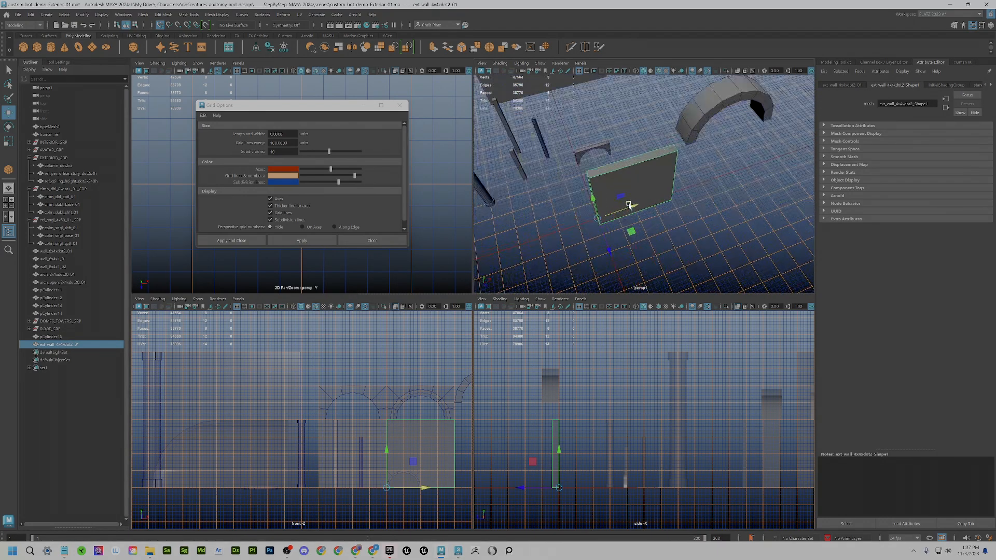
{"action": "scroll", "coordinate": [629, 206], "scroll_direction": "up", "scroll_amount": 1}
{"action": "middle_click_drag", "start_coordinate": [634, 207], "coordinate": [668, 172], "text": "alt"}
{"action": "left_click_drag", "start_coordinate": [664, 233], "coordinate": [646, 121], "text": "alt"}
{"action": "left_click_drag", "start_coordinate": [619, 150], "coordinate": [549, 172], "text": "alt"}
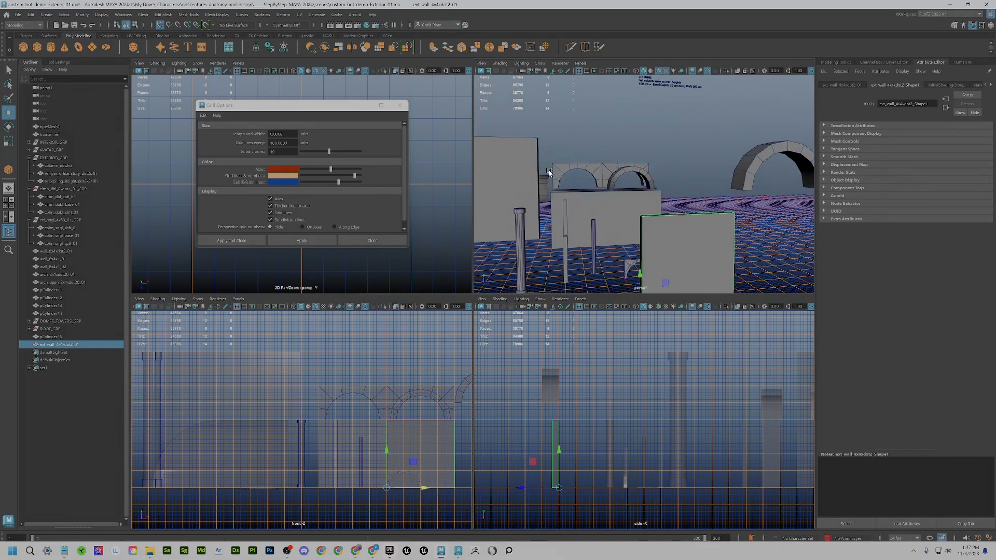
{"action": "scroll", "coordinate": [726, 261], "scroll_direction": "down", "scroll_amount": 5}
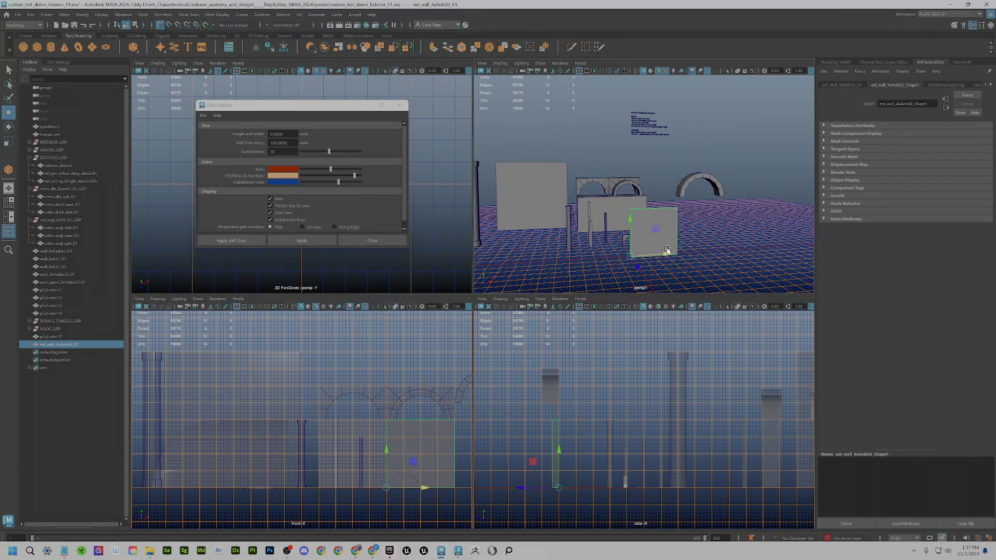
{"action": "middle_click_drag", "start_coordinate": [667, 250], "coordinate": [666, 201], "text": "alt"}
{"action": "left_click_drag", "start_coordinate": [666, 201], "coordinate": [661, 211], "text": "alt"}
{"action": "scroll", "coordinate": [662, 223], "scroll_direction": "up", "scroll_amount": 4}
{"action": "middle_click_drag", "start_coordinate": [659, 239], "coordinate": [656, 200], "text": "alt"}
{"action": "key", "text": "space"}
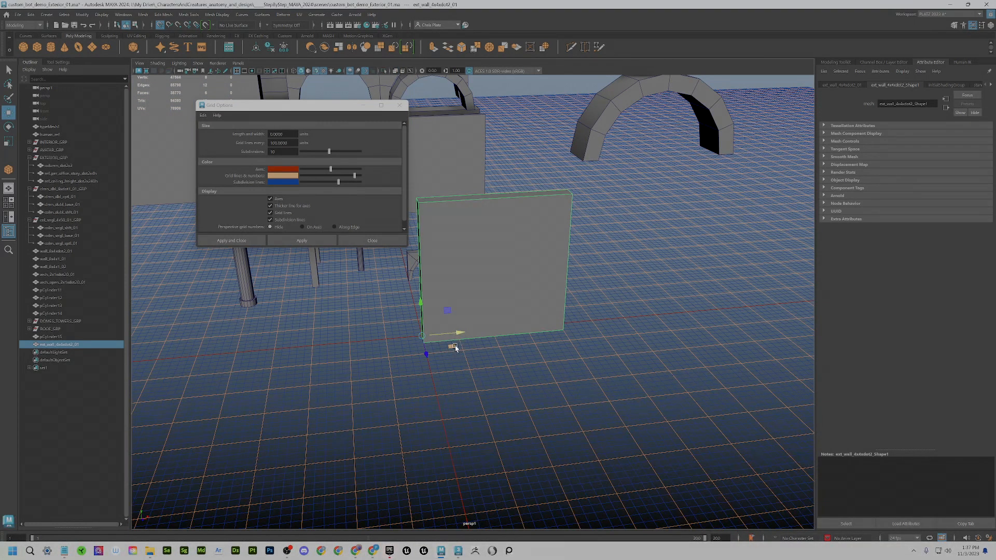
{"action": "left_click_drag", "start_coordinate": [425, 351], "coordinate": [418, 314]}
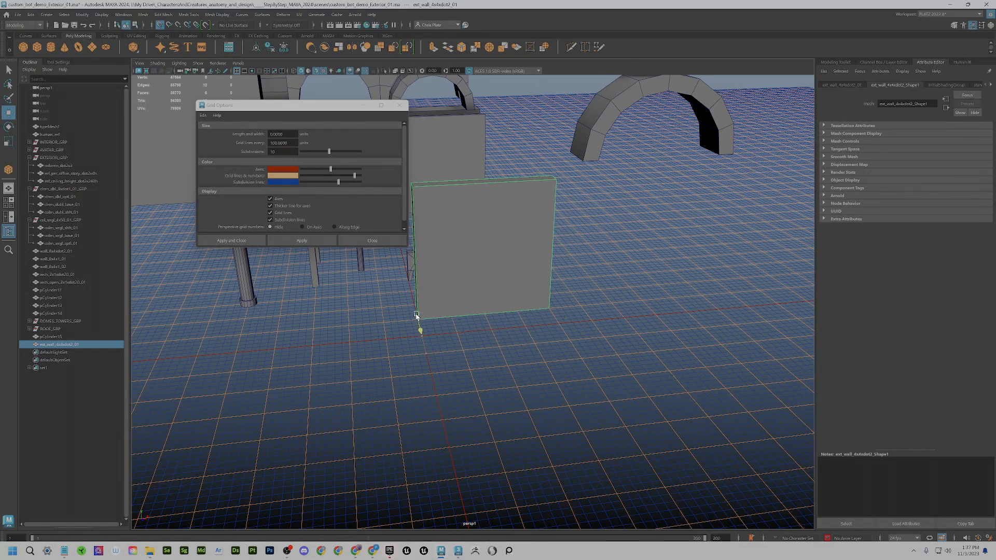
- Draw a short, flat cylinder, pCylinder16, on the ground before the wall
{"action": "left_click", "coordinate": [51, 47]}
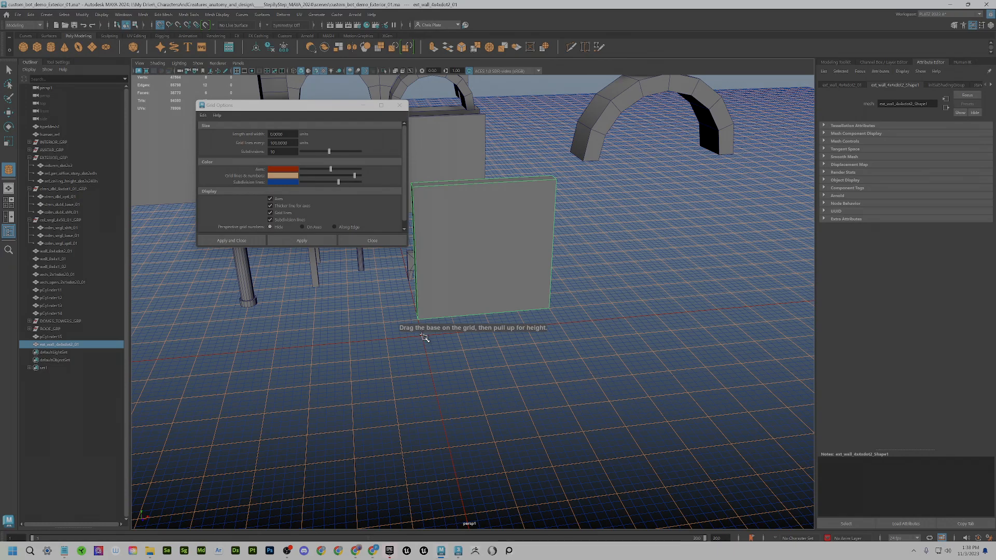
{"action": "mouse_move", "coordinate": [422, 337]}
{"action": "left_mouse_down"}
{"action": "mouse_move", "coordinate": [438, 341]}
{"action": "mouse_move", "coordinate": [434, 323]}
{"action": "left_mouse_up"}
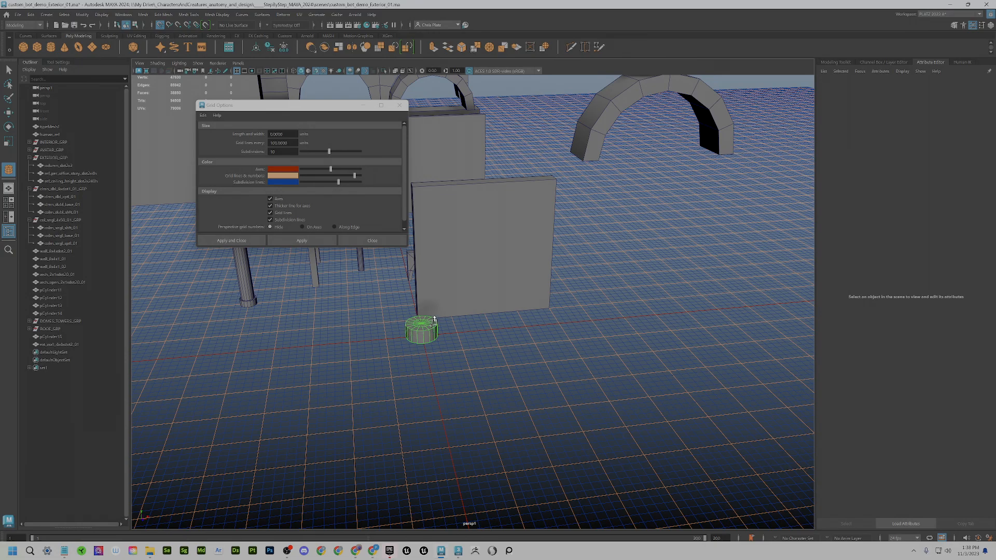
{"action": "key", "text": "w"}
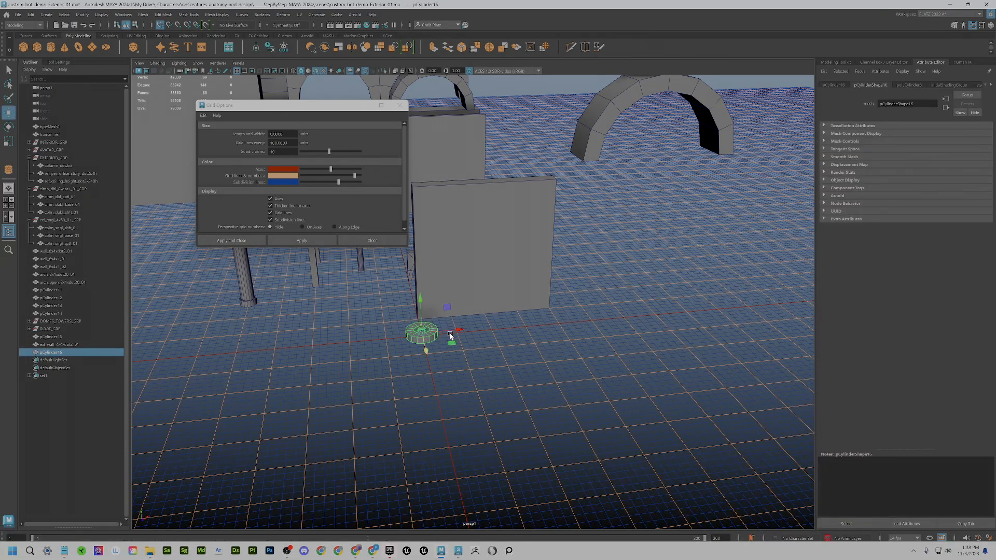
{"action": "left_click_drag", "start_coordinate": [451, 336], "coordinate": [474, 310], "text": "alt"}
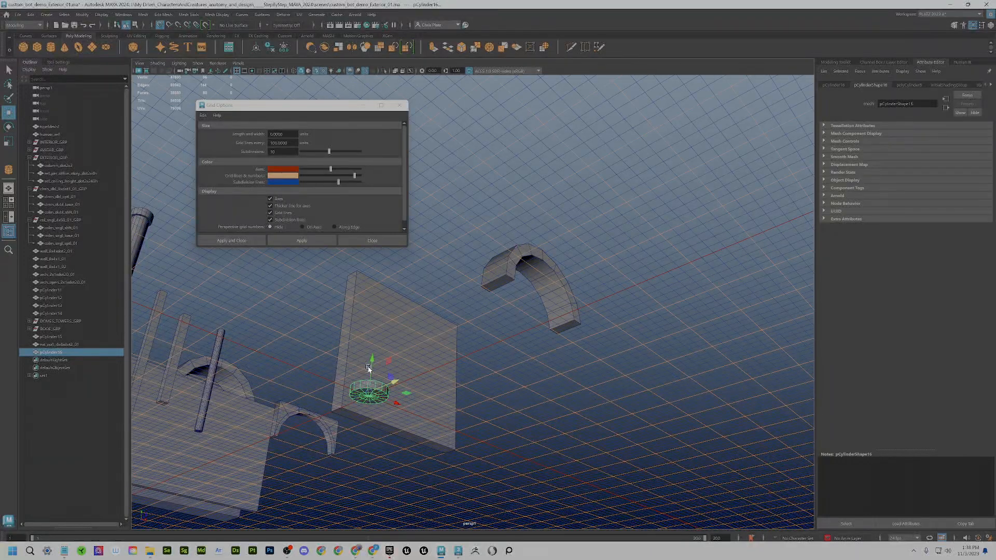
{"action": "key", "text": "e"}
{"action": "key", "text": "w"}
- Move the cylinder to the foot of the wall and begin renaming it in the Outliner
{"action": "left_click", "coordinate": [270, 48]}
{"action": "left_click_drag", "start_coordinate": [373, 388], "coordinate": [443, 414]}
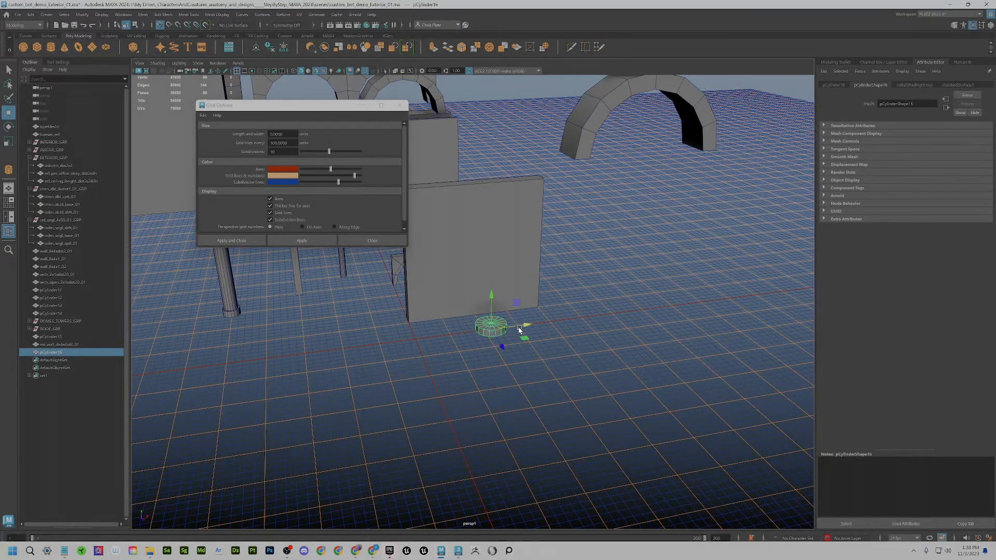
{"action": "left_click", "coordinate": [520, 330]}
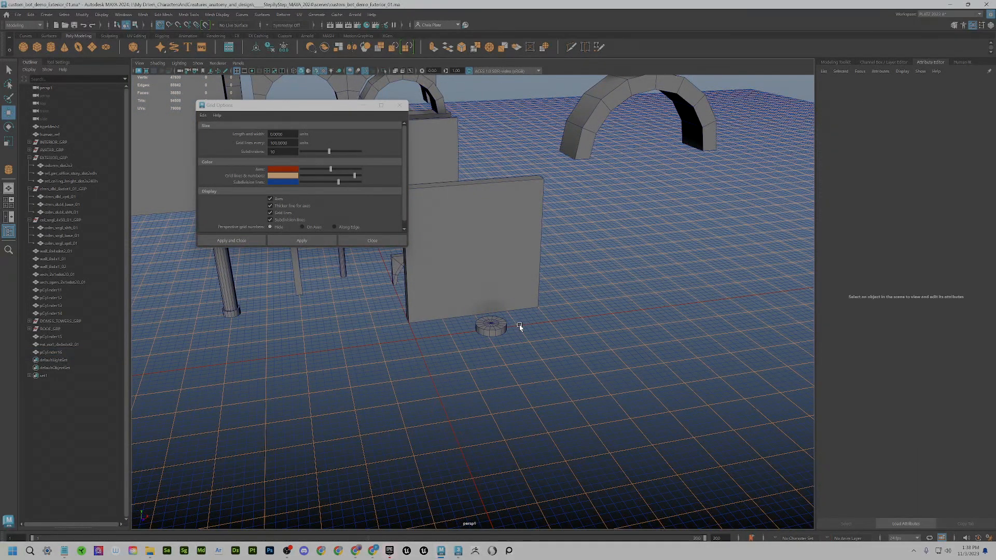
{"action": "left_click", "coordinate": [501, 328]}
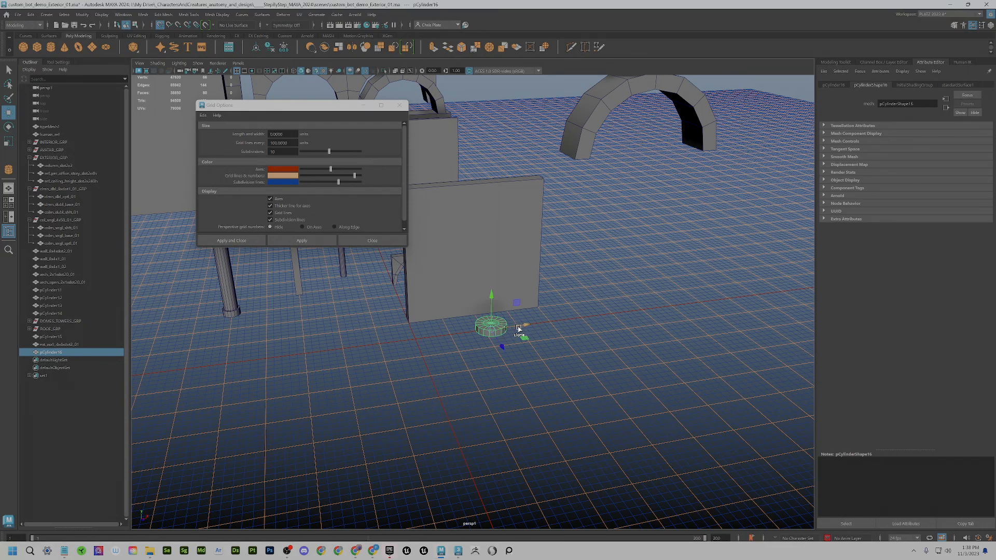
{"action": "double_click", "coordinate": [58, 353]}
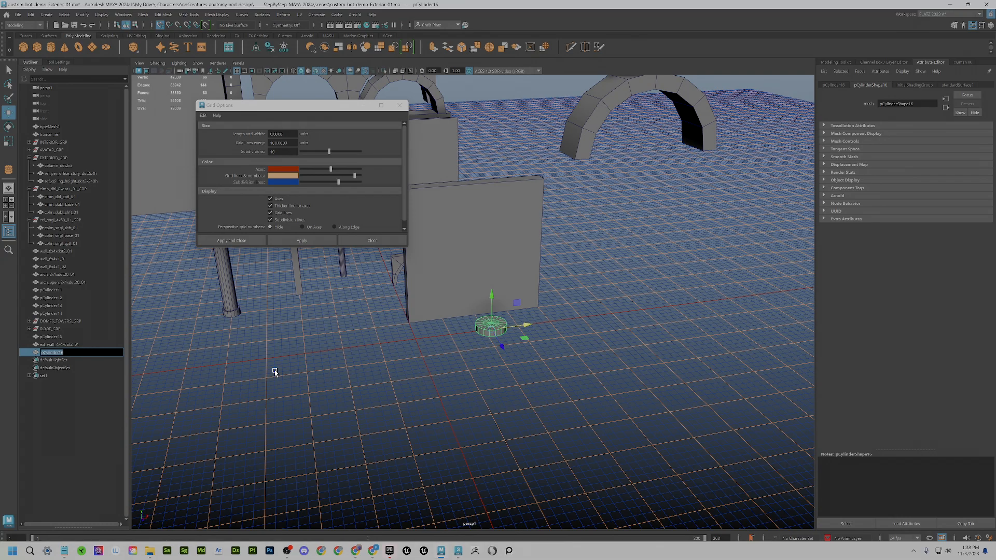
- Rename the cylinder col_base_01 and slide it left along X
{"action": "type", "text": "d"}
{"action": "type", "text": "34"}
{"action": "key", "text": "Return"}
{"action": "left_click_drag", "start_coordinate": [518, 330], "coordinate": [417, 359]}
- Edit the name to col_base_dot5x4x_01 by inserting the dot5x4x_ size tag
{"action": "scroll", "coordinate": [410, 368], "scroll_direction": "up", "scroll_amount": 5}
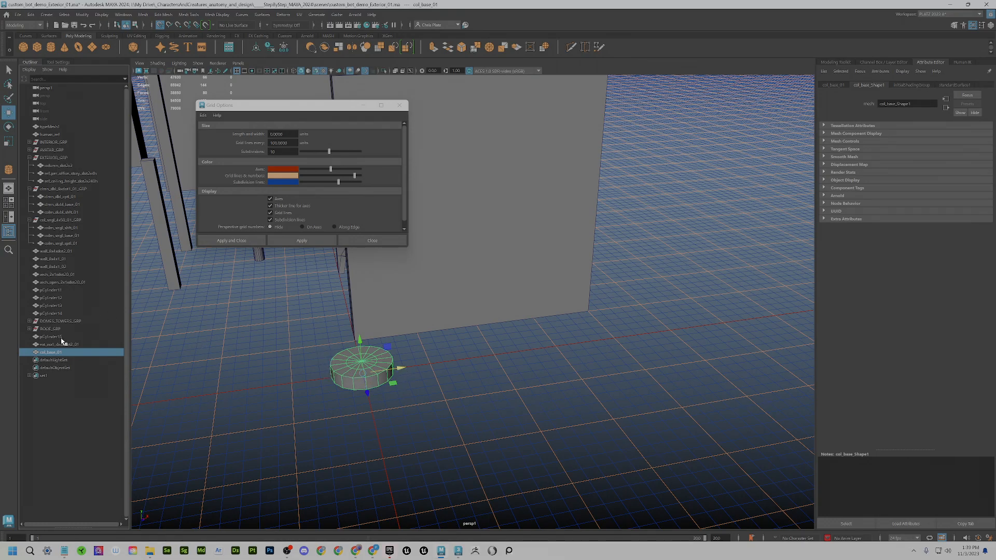
{"action": "double_click", "coordinate": [54, 355]}
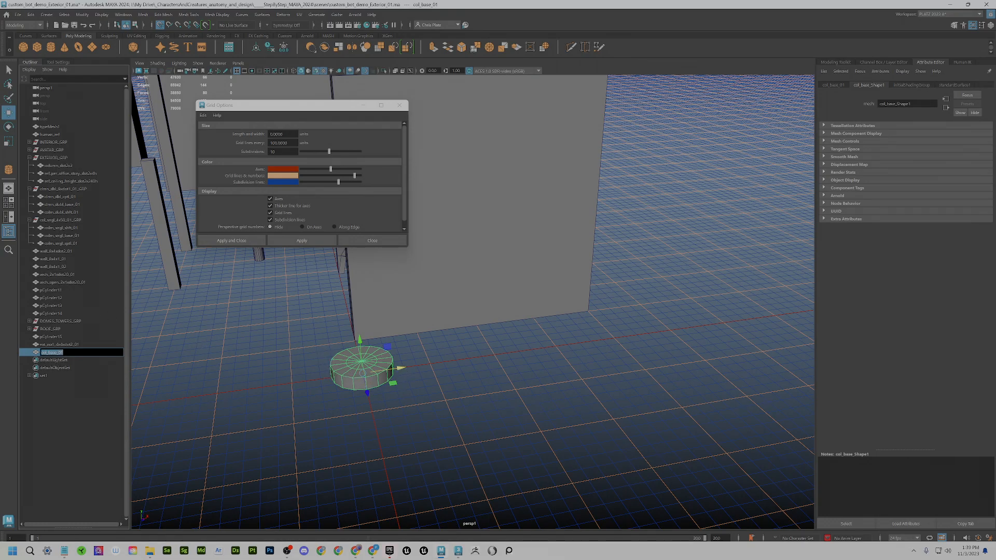
{"action": "left_click", "coordinate": [49, 353]}
{"action": "type", "text": "dot5"}
{"action": "type", "text": "x4x_"}
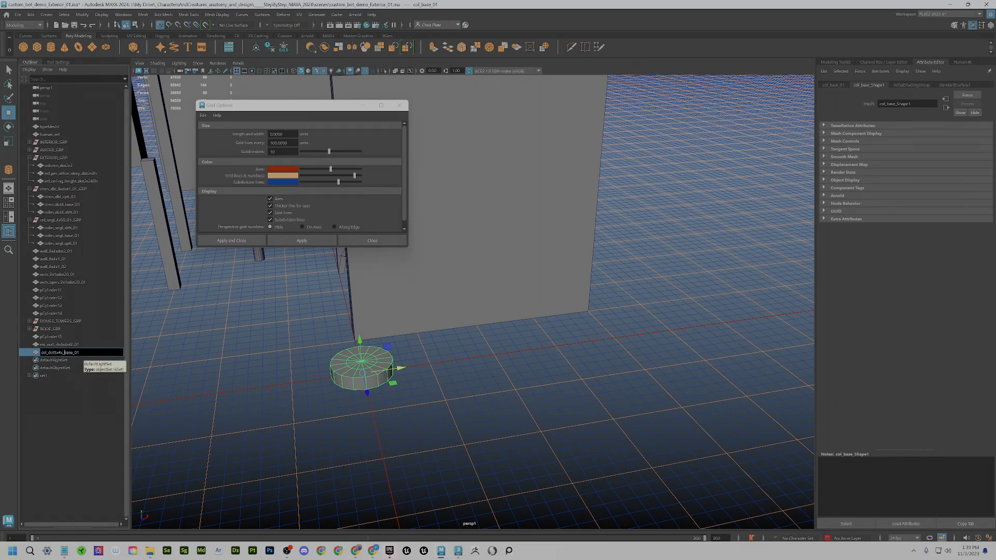
{"action": "left_click_drag", "start_coordinate": [53, 353], "coordinate": [65, 353]}
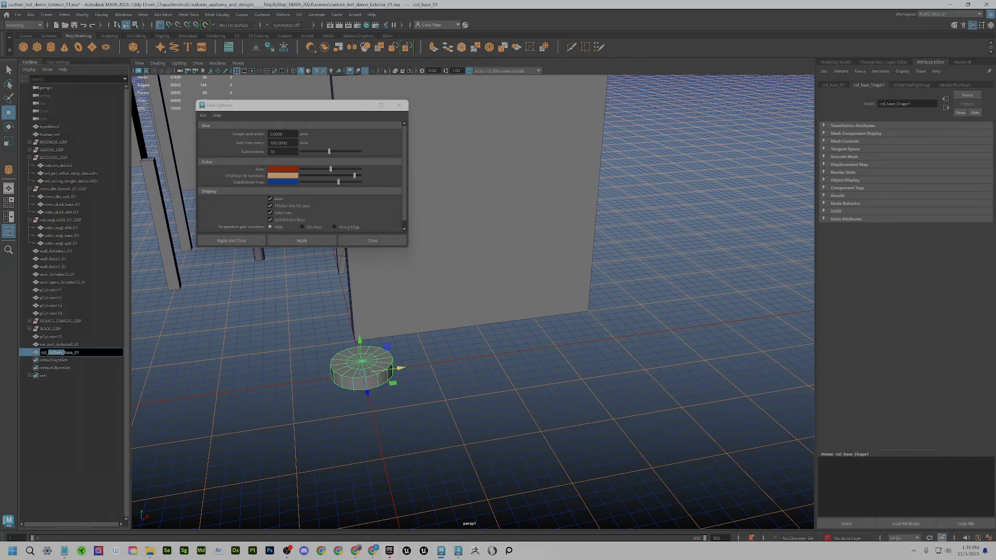
{"action": "key", "text": "BackSpace"}
{"action": "type", "text": "dot5x4x_"}
{"action": "double_click", "coordinate": [60, 352]}
- Duplicate the column base and move the original to the left, away from the copy
{"action": "left_click_drag", "start_coordinate": [388, 371], "coordinate": [365, 375]}
{"action": "key", "text": "ctrl+d"}
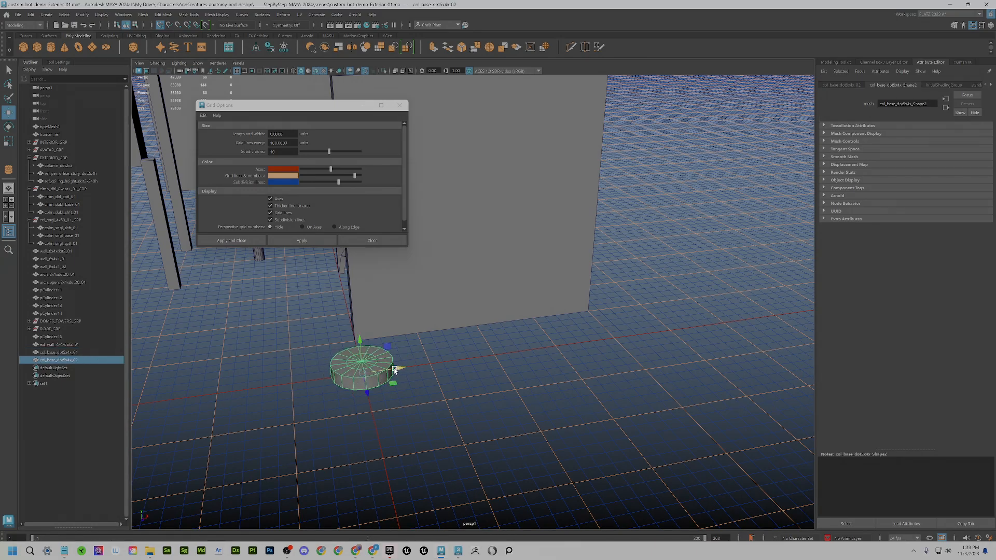
{"action": "left_click", "coordinate": [62, 353]}
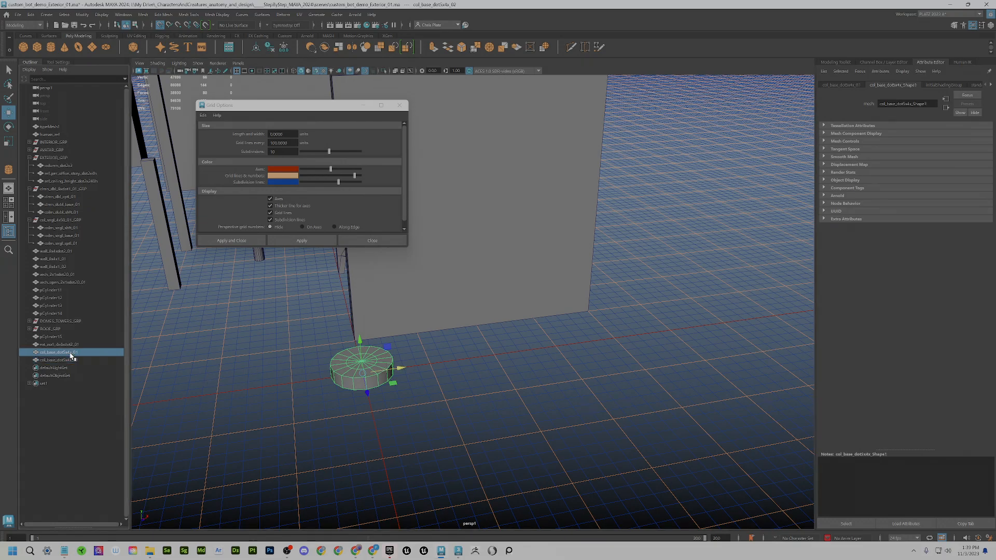
{"action": "left_click_drag", "start_coordinate": [361, 364], "coordinate": [245, 382]}
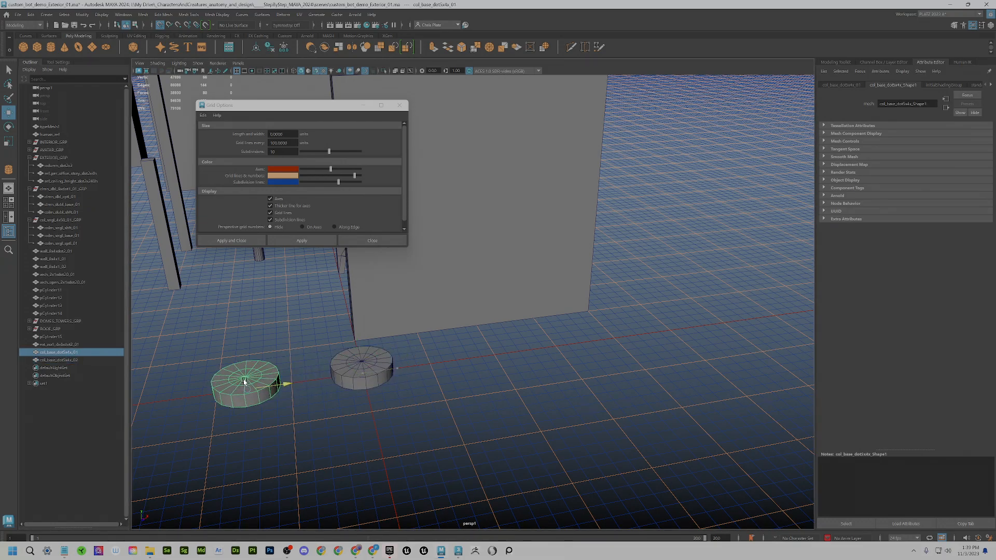
{"action": "left_click", "coordinate": [371, 366]}
{"action": "mouse_move", "coordinate": [371, 367]}
{"action": "left_mouse_down", "text": "alt"}
{"action": "mouse_move", "coordinate": [398, 377]}
{"action": "mouse_move", "coordinate": [385, 358]}
{"action": "mouse_move", "coordinate": [382, 378]}
{"action": "left_mouse_up", "text": "alt"}
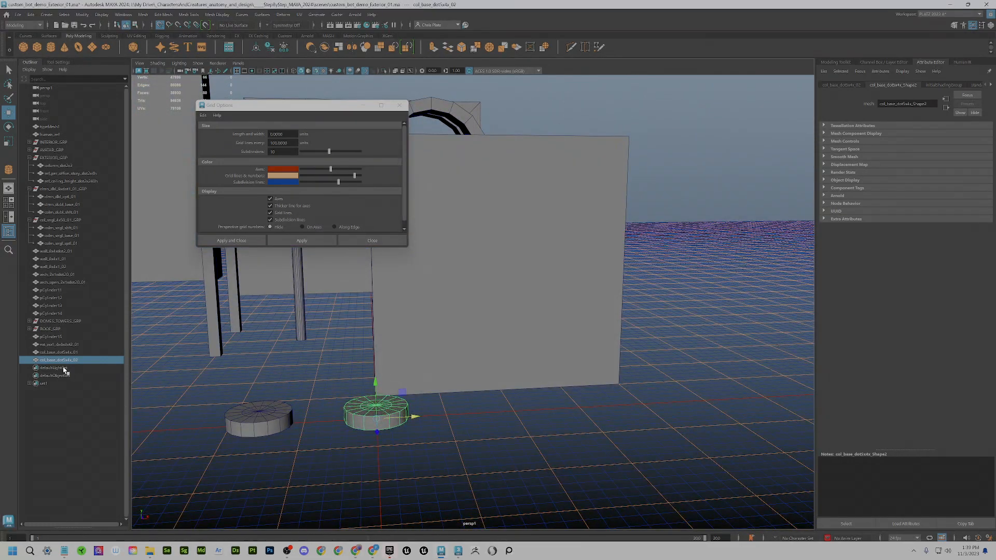
- Rename the duplicate to col_cap_dot5x4x_02 in the Outliner
{"action": "double_click", "coordinate": [54, 360]}
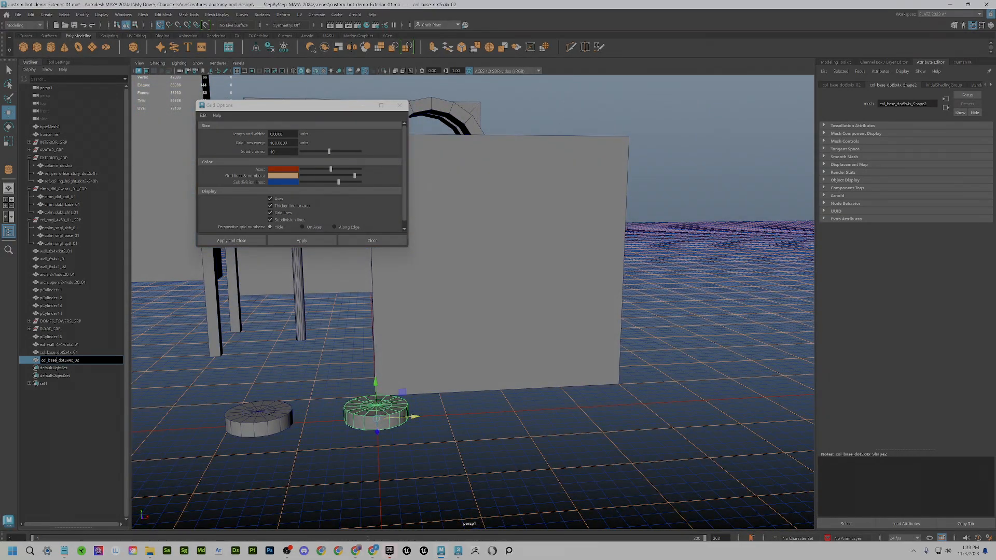
{"action": "key", "text": "BackSpace"}
{"action": "key", "text": "BackSpace"}
{"action": "key", "text": "BackSpace"}
{"action": "key", "text": "BackSpace"}
{"action": "type", "text": "cap"}
{"action": "key", "text": "Return"}
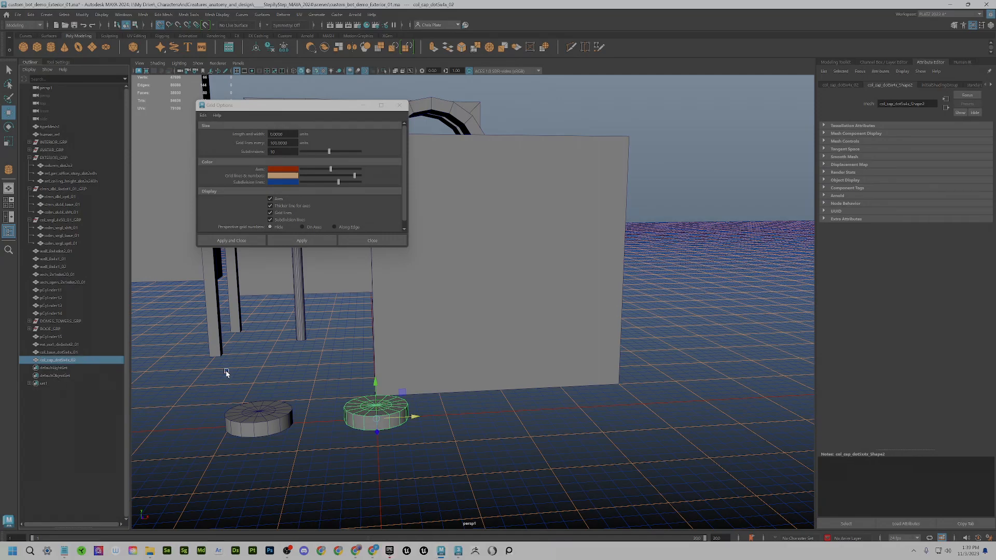
- Lift the cap to the top of the column and move the base under it
{"action": "scroll", "coordinate": [416, 400], "scroll_direction": "down", "scroll_amount": 5}
{"action": "key", "text": "space"}
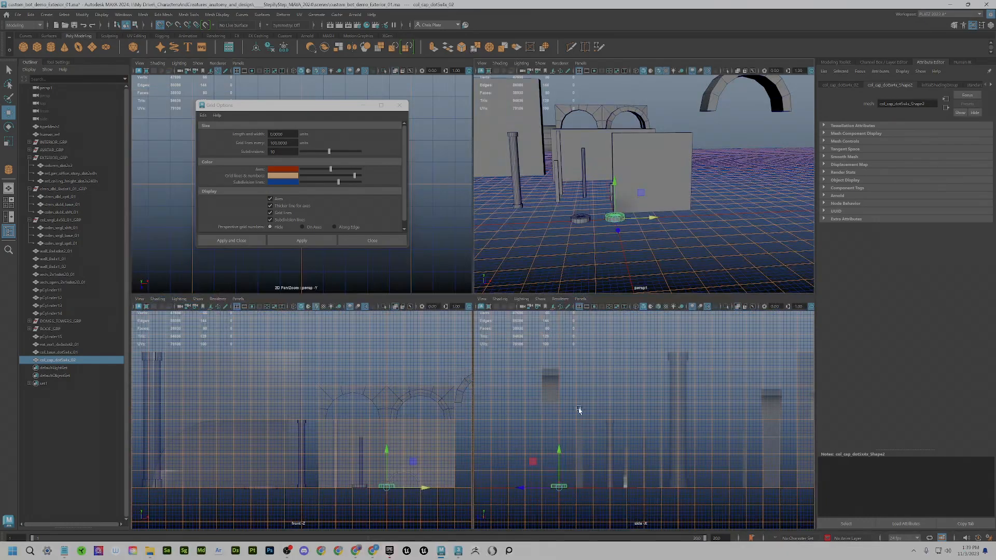
{"action": "scroll", "coordinate": [378, 462], "scroll_direction": "up", "scroll_amount": 3}
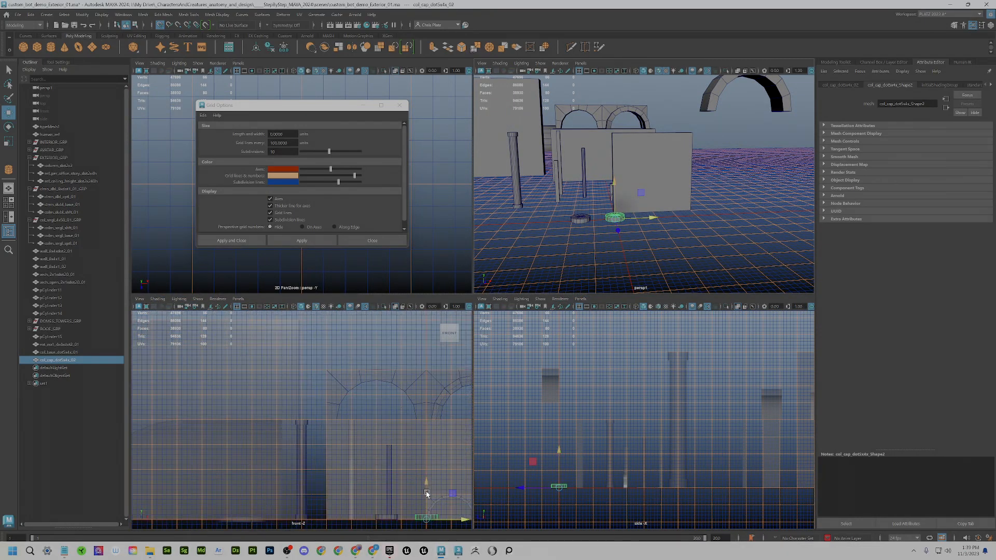
{"action": "left_click_drag", "start_coordinate": [426, 494], "coordinate": [426, 399]}
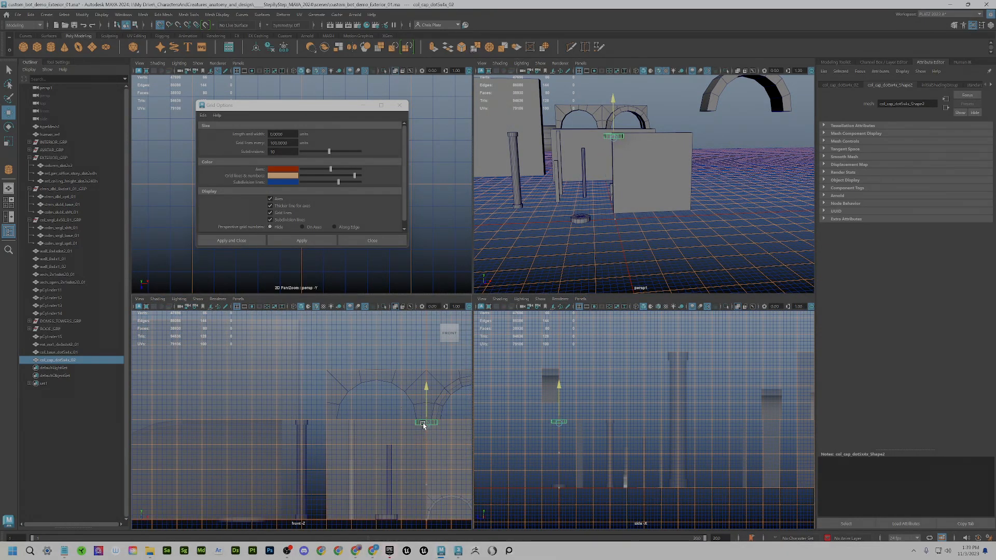
{"action": "left_click", "coordinate": [388, 520]}
{"action": "left_click_drag", "start_coordinate": [387, 519], "coordinate": [428, 521]}
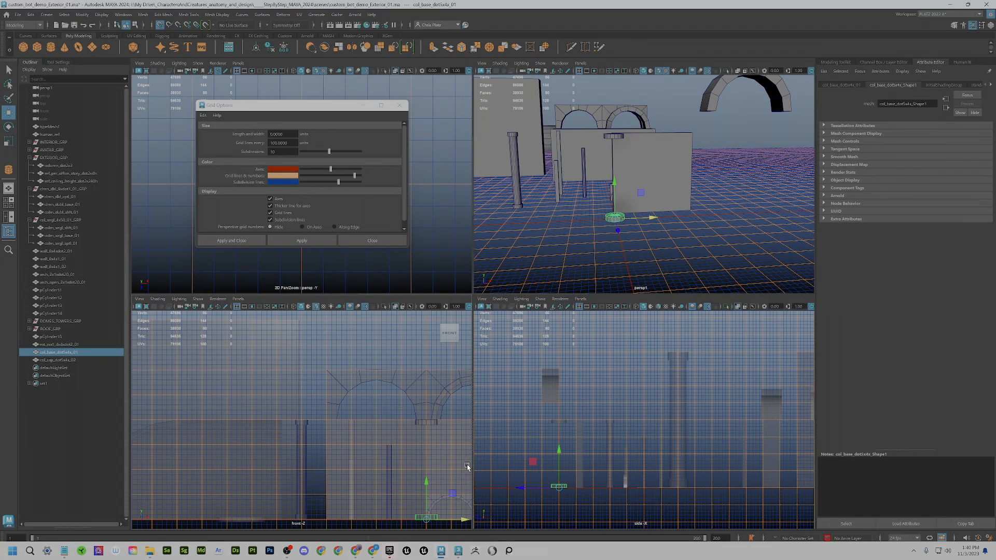
- Maximize the perspective view and dolly in close on the column base
{"action": "scroll", "coordinate": [422, 423], "scroll_direction": "up", "scroll_amount": 1}
{"action": "middle_click_drag", "start_coordinate": [368, 425], "coordinate": [285, 362], "text": "alt"}
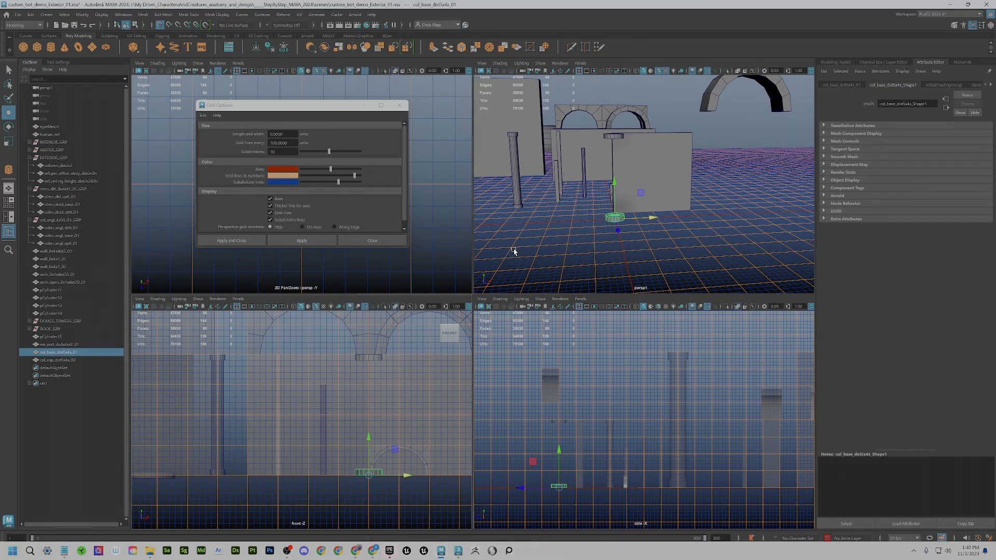
{"action": "scroll", "coordinate": [389, 446], "scroll_direction": "up", "scroll_amount": 1}
{"action": "scroll", "coordinate": [388, 445], "scroll_direction": "up", "scroll_amount": 1}
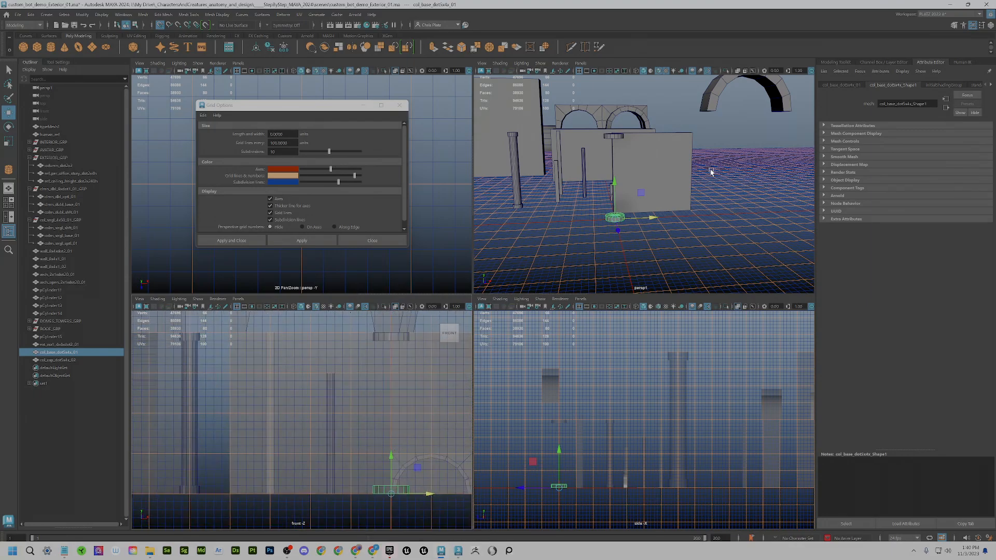
{"action": "scroll", "coordinate": [648, 232], "scroll_direction": "up", "scroll_amount": 3}
{"action": "key", "text": "space"}
{"action": "scroll", "coordinate": [521, 333], "scroll_direction": "up", "scroll_amount": 3}
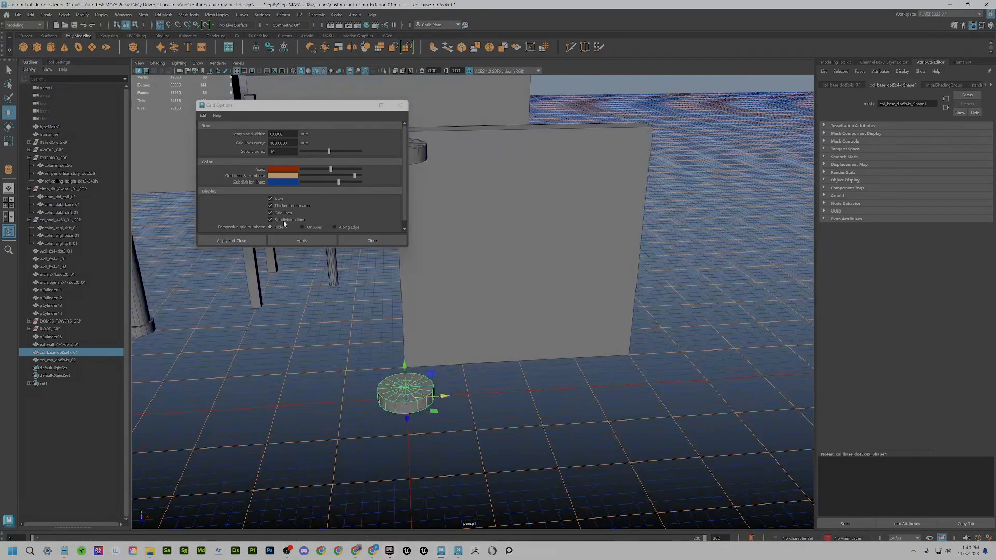
- Draw a tall polygon cylinder shaft over the column base
{"action": "left_click", "coordinate": [51, 47]}
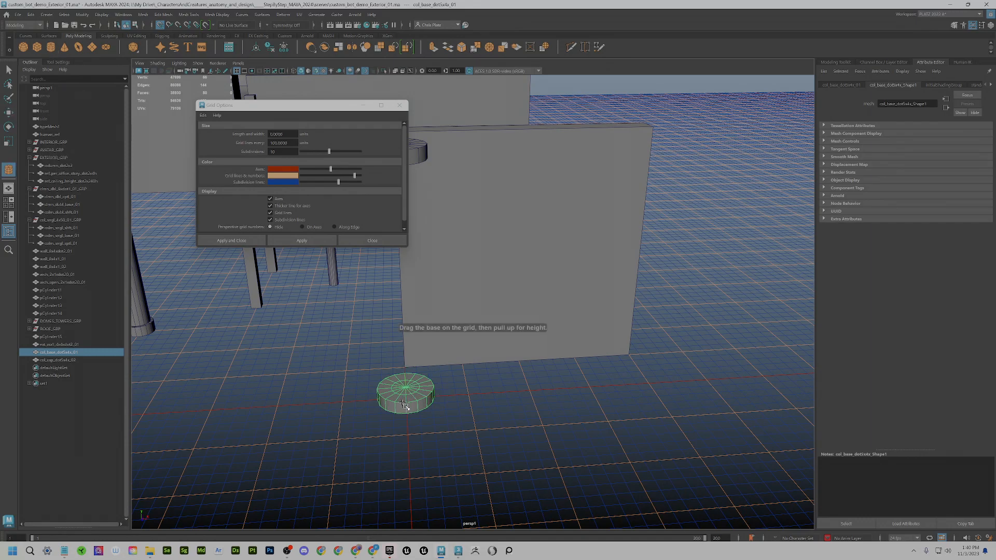
{"action": "left_click_drag", "start_coordinate": [406, 401], "coordinate": [422, 150]}
{"action": "left_click_drag", "start_coordinate": [441, 265], "coordinate": [523, 343], "text": "alt"}
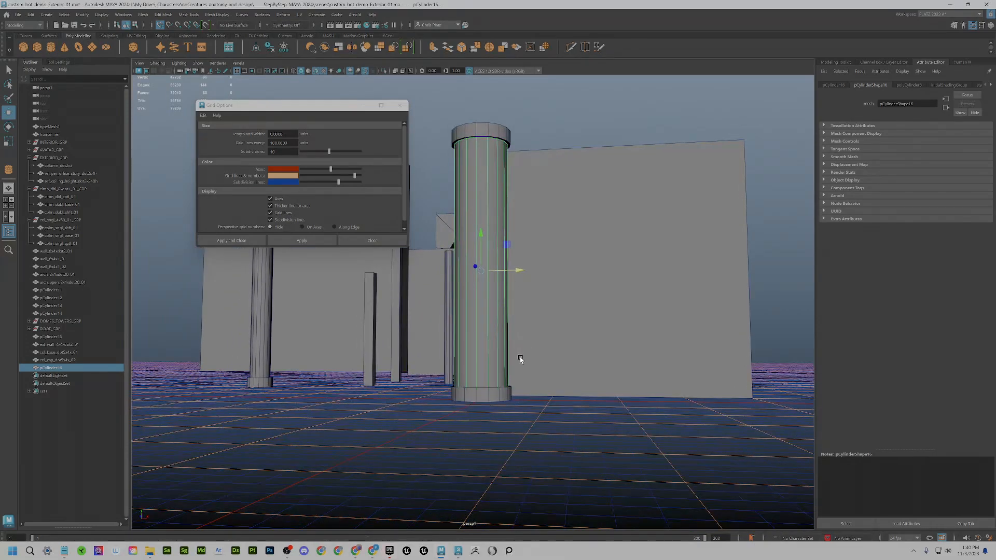
{"action": "mouse_move", "coordinate": [481, 246]}
{"action": "left_mouse_down"}
{"action": "mouse_move", "coordinate": [482, 258]}
{"action": "mouse_move", "coordinate": [482, 236]}
{"action": "mouse_move", "coordinate": [482, 264]}
{"action": "left_mouse_up"}
- Turn on X-Ray shading and frame the new shaft in the view
{"action": "left_click", "coordinate": [397, 70]}
{"action": "left_click_drag", "start_coordinate": [502, 197], "coordinate": [522, 204], "text": "alt"}
{"action": "middle_click_drag", "start_coordinate": [522, 205], "coordinate": [657, 339], "text": "alt"}
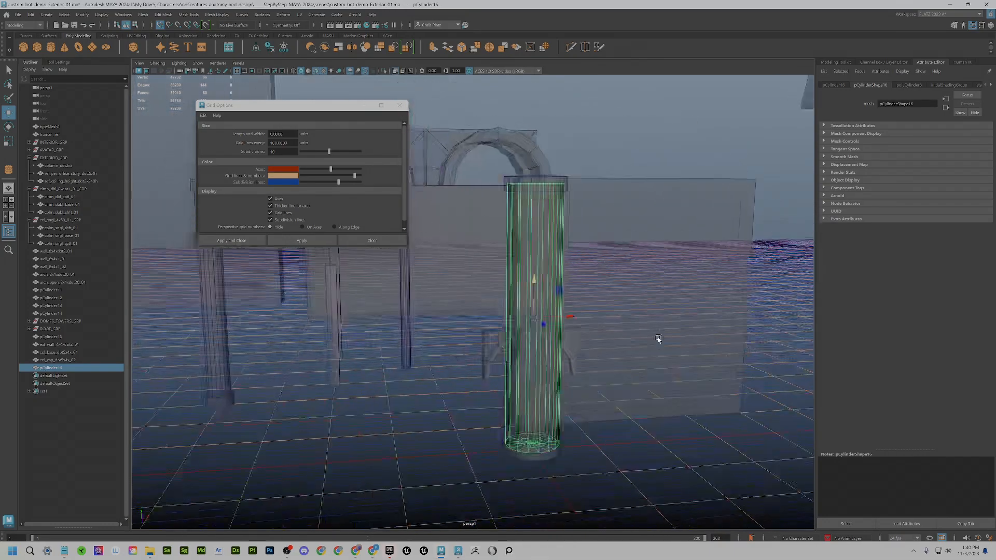
{"action": "left_click_drag", "start_coordinate": [657, 338], "coordinate": [620, 323], "text": "alt"}
{"action": "key", "text": "f"}
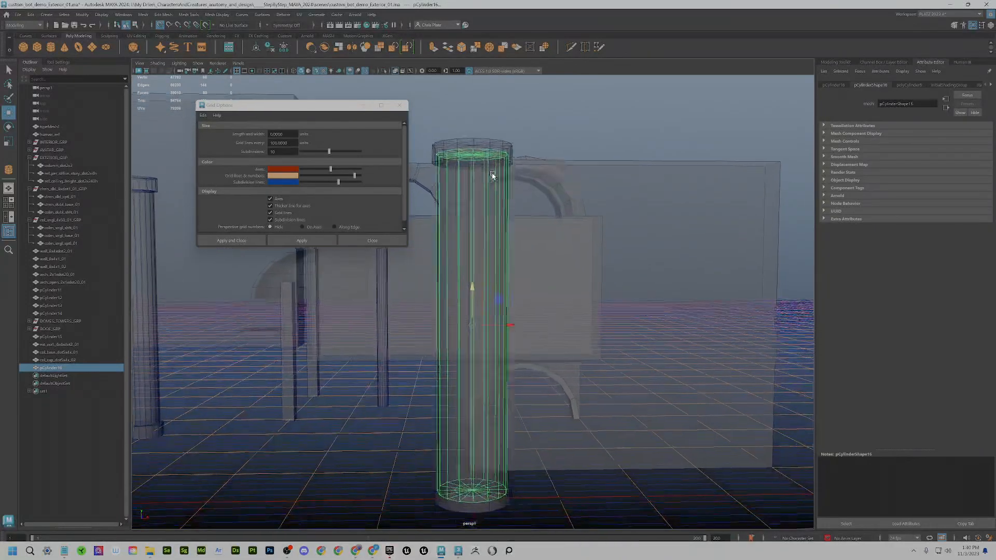
- Set grid lines every 50 units and return to the four-view layout
{"action": "double_click", "coordinate": [279, 143]}
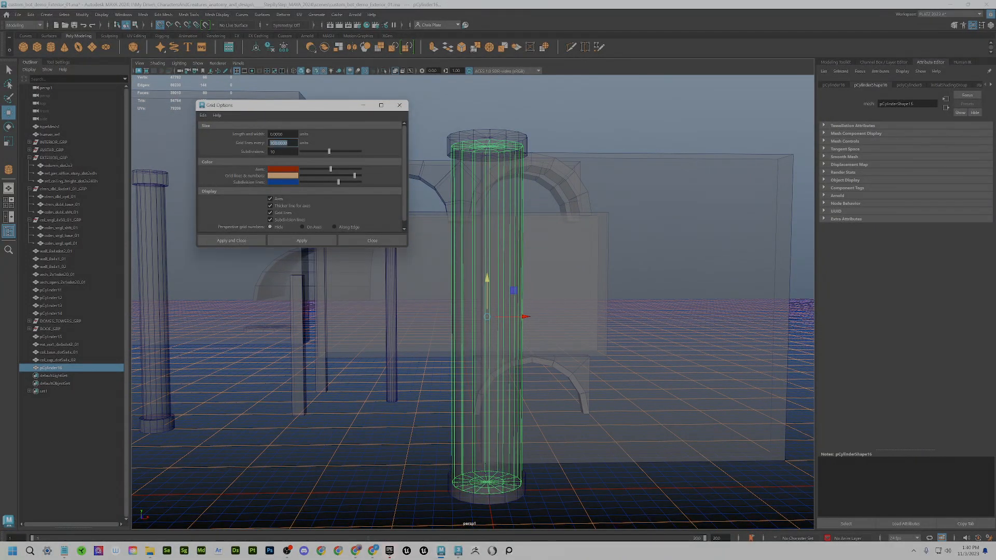
{"action": "type", "text": "50"}
{"action": "key", "text": "Tab"}
{"action": "scroll", "coordinate": [563, 365], "scroll_direction": "down", "scroll_amount": 2}
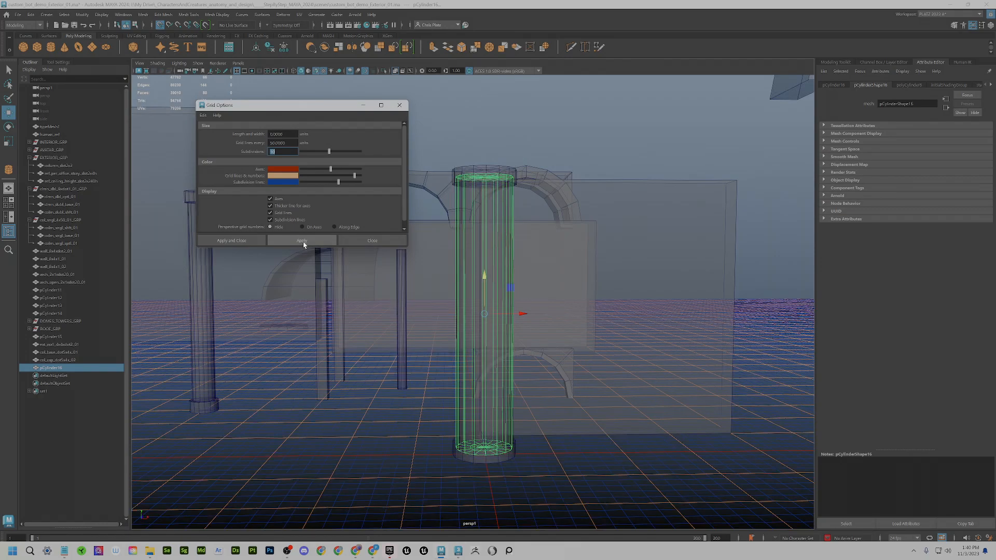
{"action": "scroll", "coordinate": [544, 370], "scroll_direction": "down", "scroll_amount": 2}
{"action": "scroll", "coordinate": [568, 375], "scroll_direction": "down", "scroll_amount": 2}
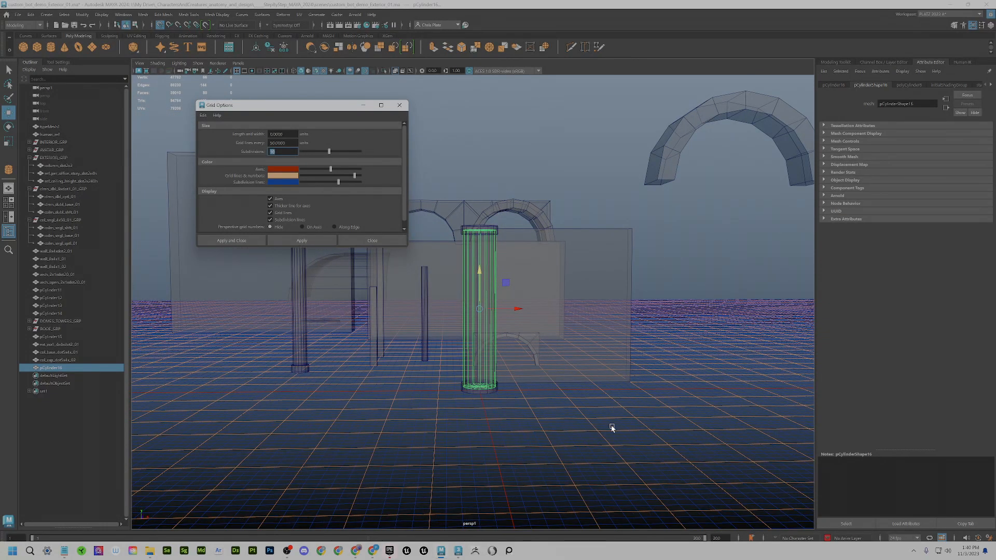
{"action": "key", "text": "space"}
{"action": "scroll", "coordinate": [643, 426], "scroll_direction": "up", "scroll_amount": 3}
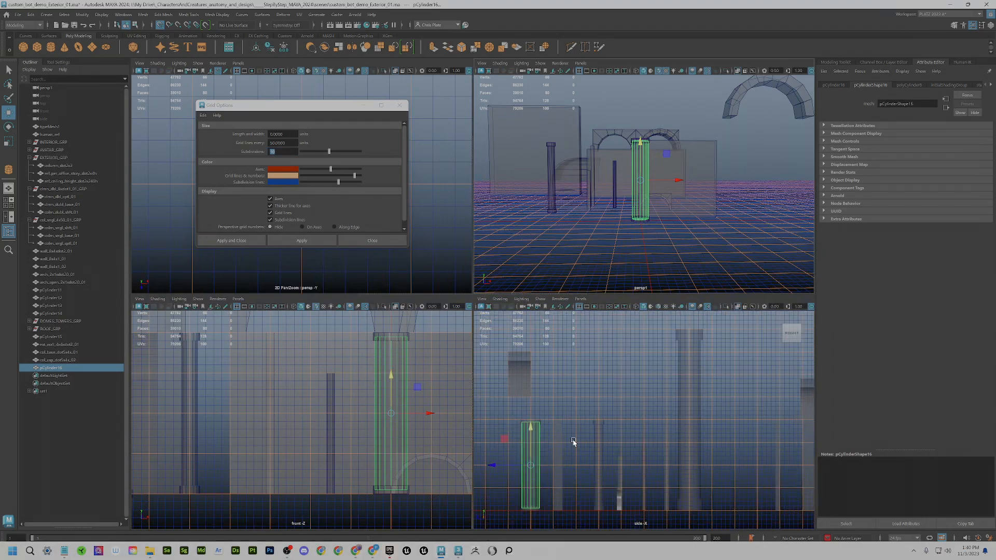
- In the maximized side view, set the shaft's cylinder Height to 360
{"action": "key", "text": "space"}
{"action": "middle_click_drag", "start_coordinate": [246, 328], "coordinate": [532, 333], "text": "alt"}
{"action": "right_click_drag", "start_coordinate": [532, 333], "coordinate": [602, 496], "text": "alt"}
{"action": "middle_click_drag", "start_coordinate": [602, 495], "coordinate": [534, 371], "text": "alt"}
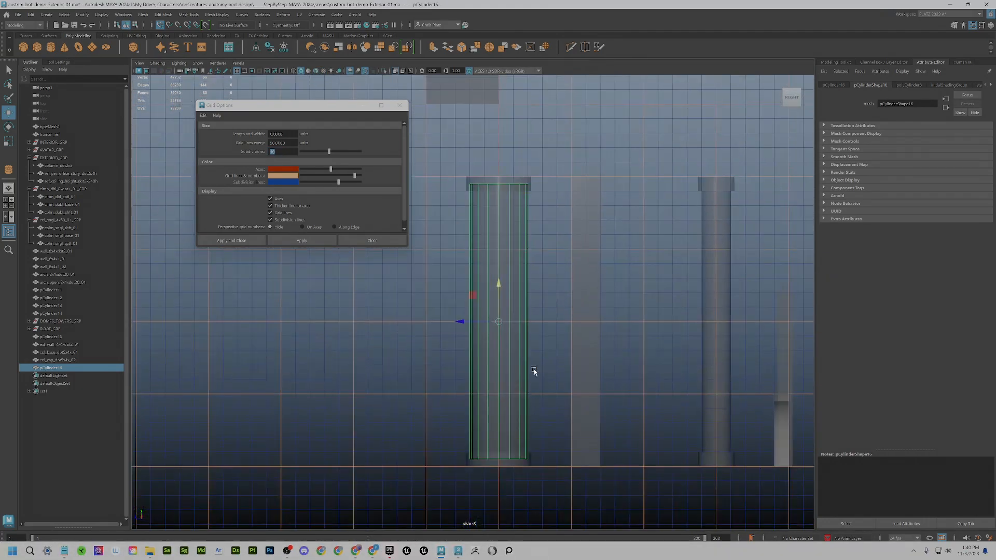
{"action": "left_click", "coordinate": [908, 85]}
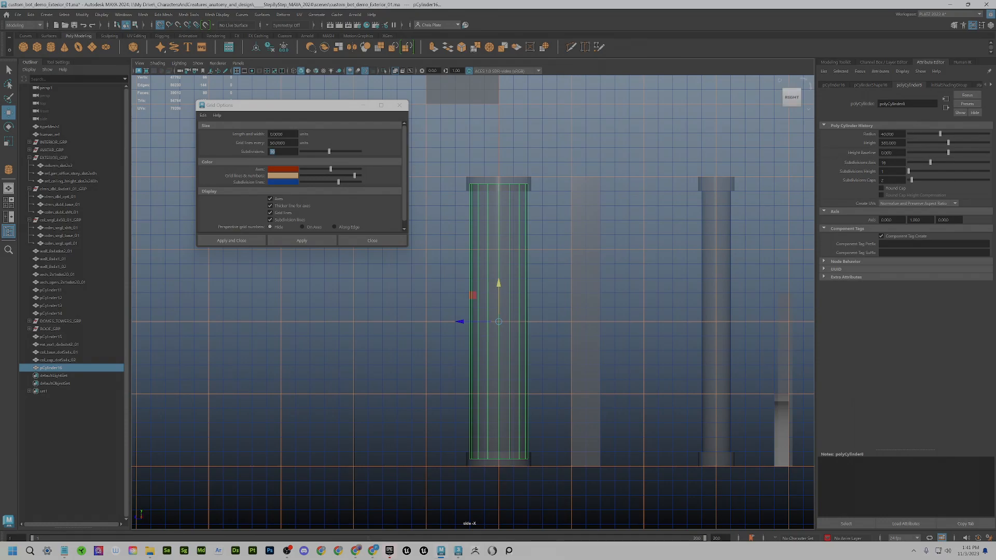
{"action": "left_click", "coordinate": [886, 142]}
{"action": "key", "text": "Tab"}
- Snap the shaft's pivot to its bottom, delete its history, and rest it on the base
{"action": "scroll", "coordinate": [494, 288], "scroll_direction": "up", "scroll_amount": 3}
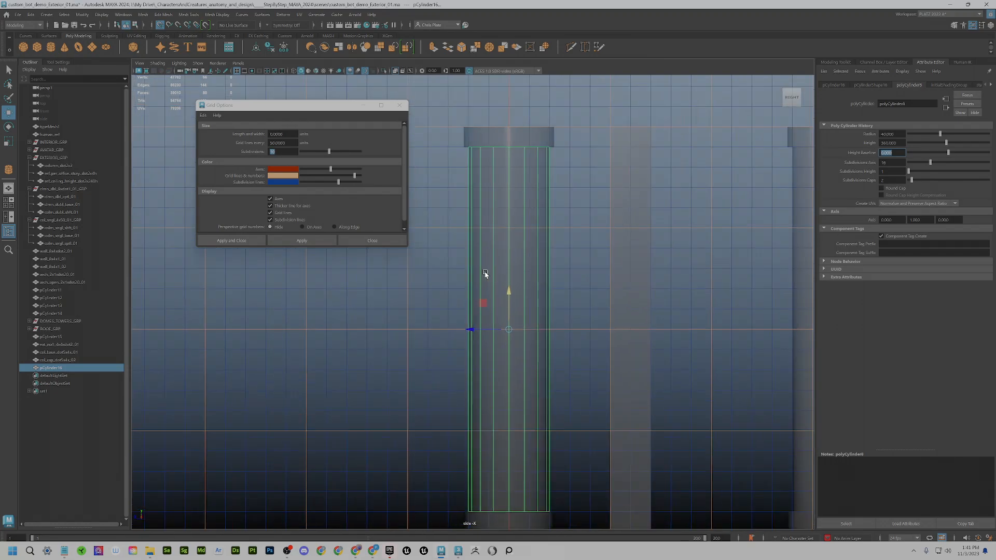
{"action": "middle_click_drag", "start_coordinate": [514, 410], "coordinate": [518, 288], "text": "alt"}
{"action": "scroll", "coordinate": [508, 398], "scroll_direction": "up", "scroll_amount": 1}
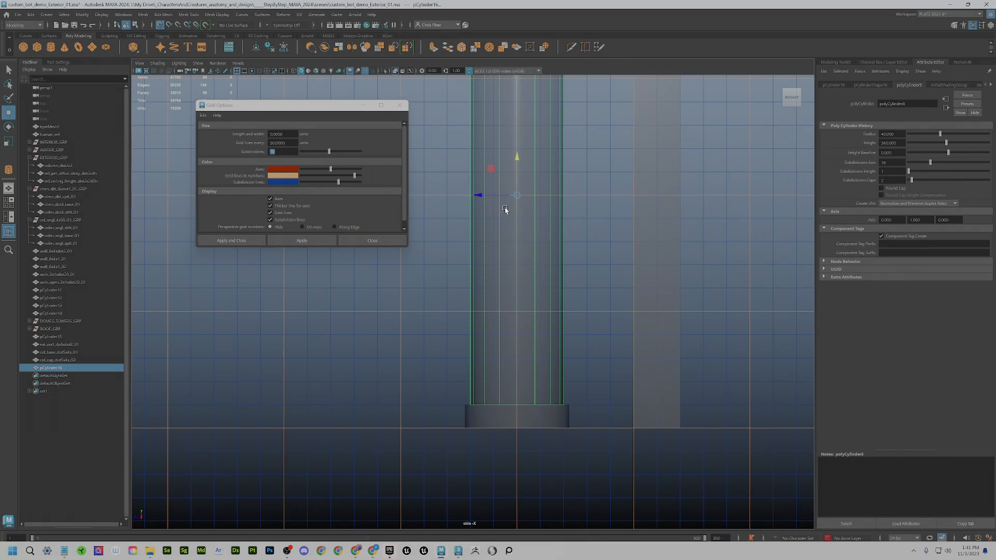
{"action": "scroll", "coordinate": [511, 223], "scroll_direction": "down", "scroll_amount": 2}
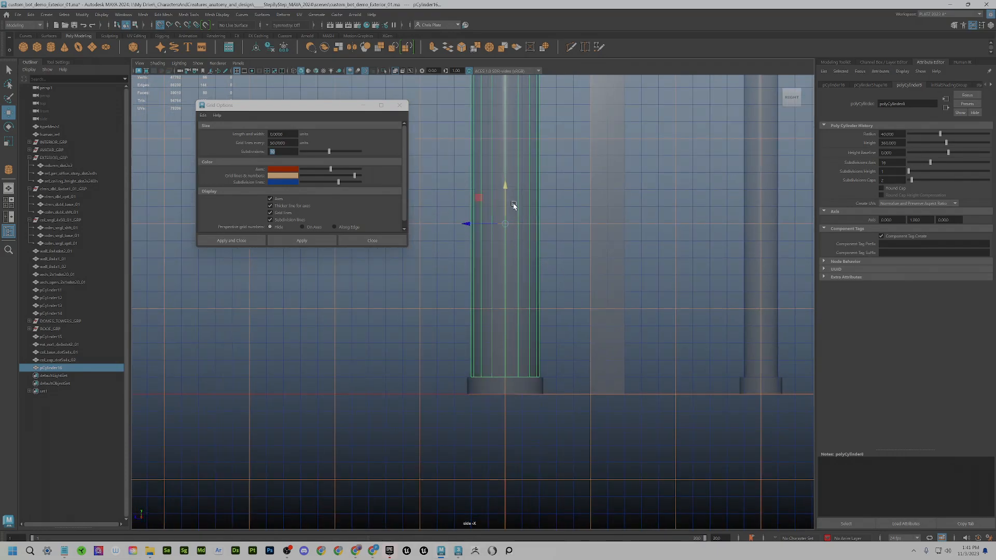
{"action": "left_click_drag", "start_coordinate": [507, 204], "coordinate": [505, 393]}
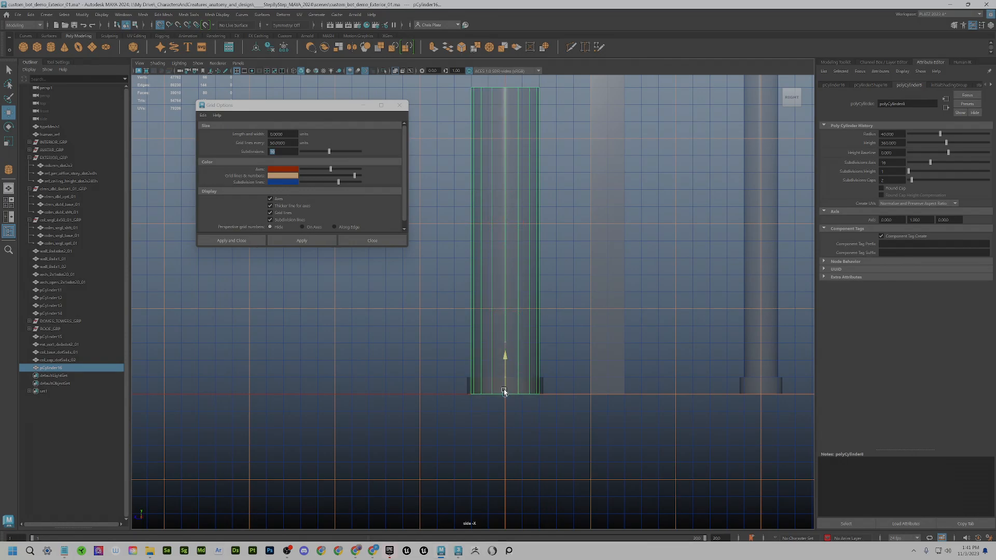
{"action": "scroll", "coordinate": [499, 347], "scroll_direction": "down", "scroll_amount": 2}
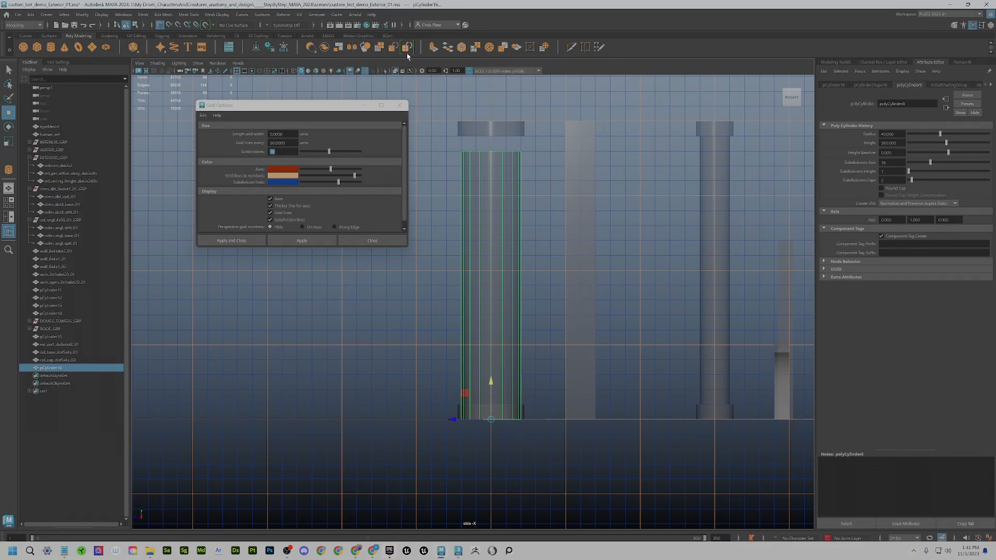
{"action": "left_click", "coordinate": [270, 47]}
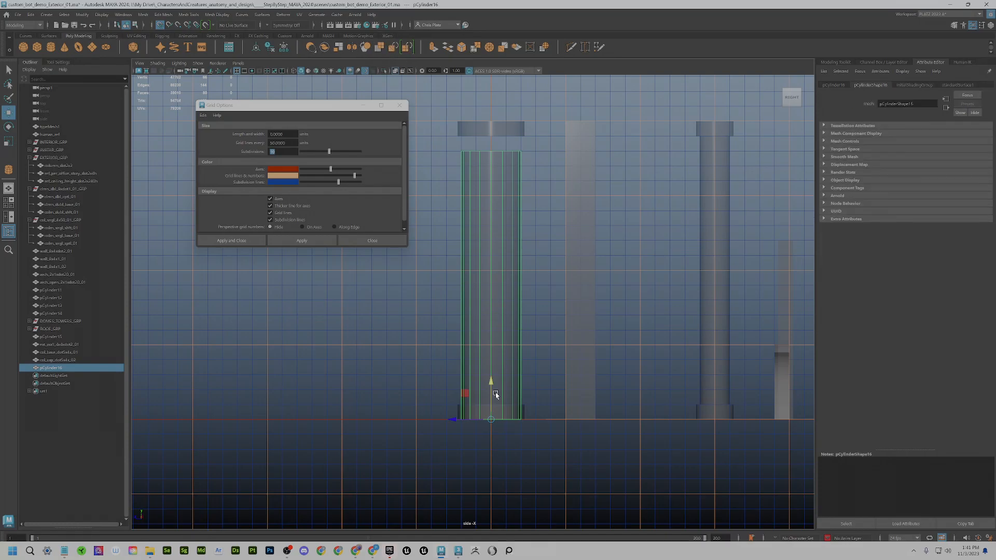
{"action": "left_click_drag", "start_coordinate": [491, 394], "coordinate": [491, 399]}
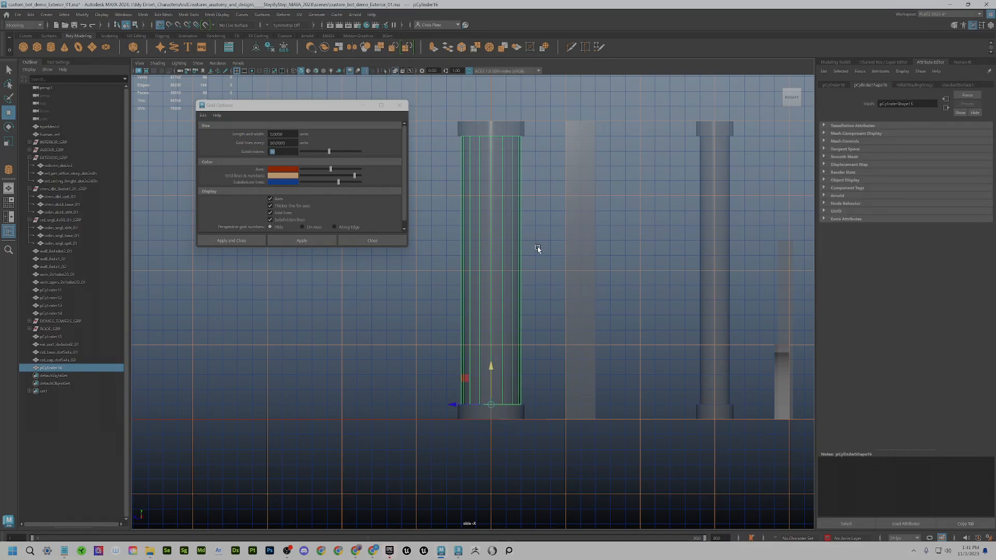
- Select the shaft, base and cap together and group them with Ctrl+G
{"action": "key", "text": "space"}
{"action": "key", "text": "space"}
{"action": "left_click_drag", "start_coordinate": [595, 268], "coordinate": [492, 327], "text": "alt"}
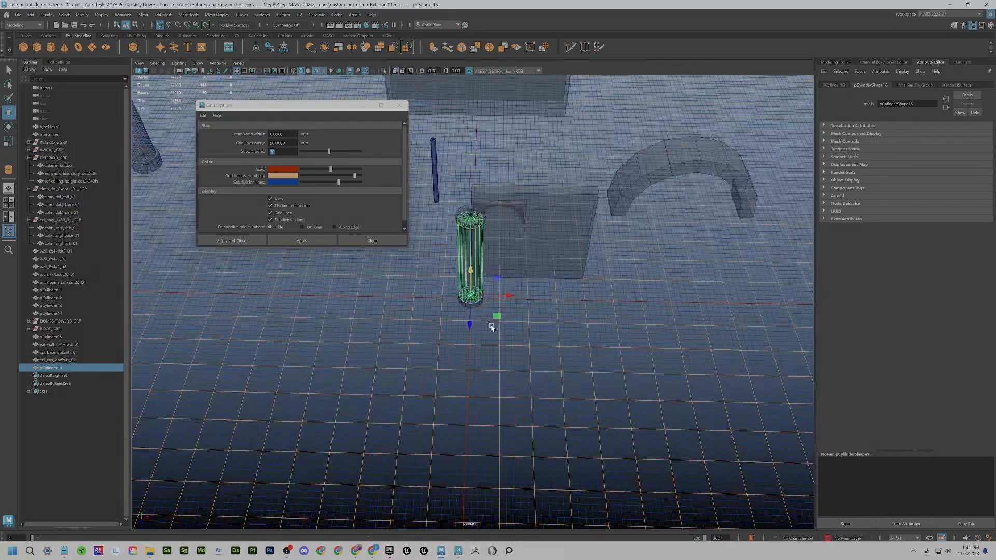
{"action": "middle_click_drag", "start_coordinate": [492, 327], "coordinate": [511, 382], "text": "alt"}
{"action": "left_click", "coordinate": [549, 293]}
{"action": "left_click_drag", "start_coordinate": [548, 292], "coordinate": [522, 355], "text": "alt"}
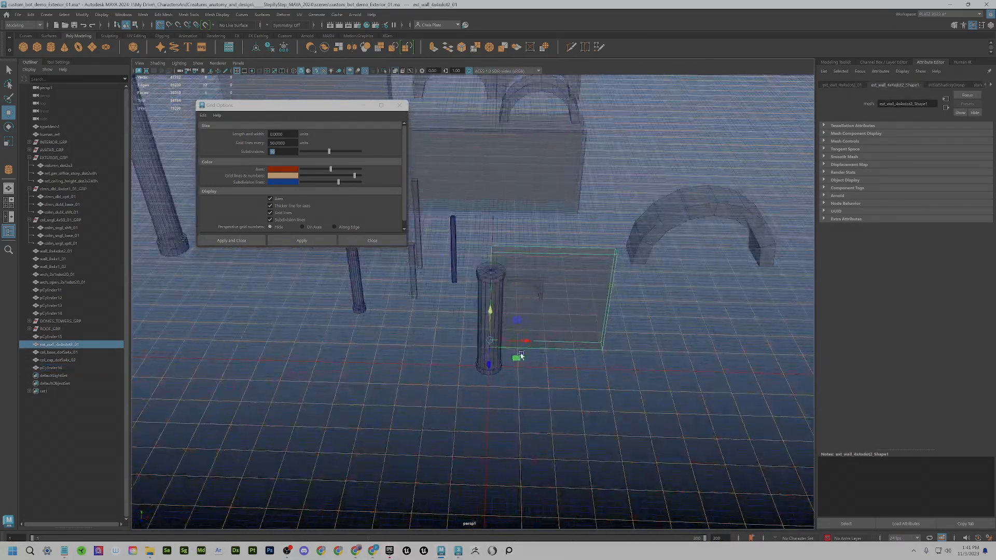
{"action": "left_click", "coordinate": [498, 355]}
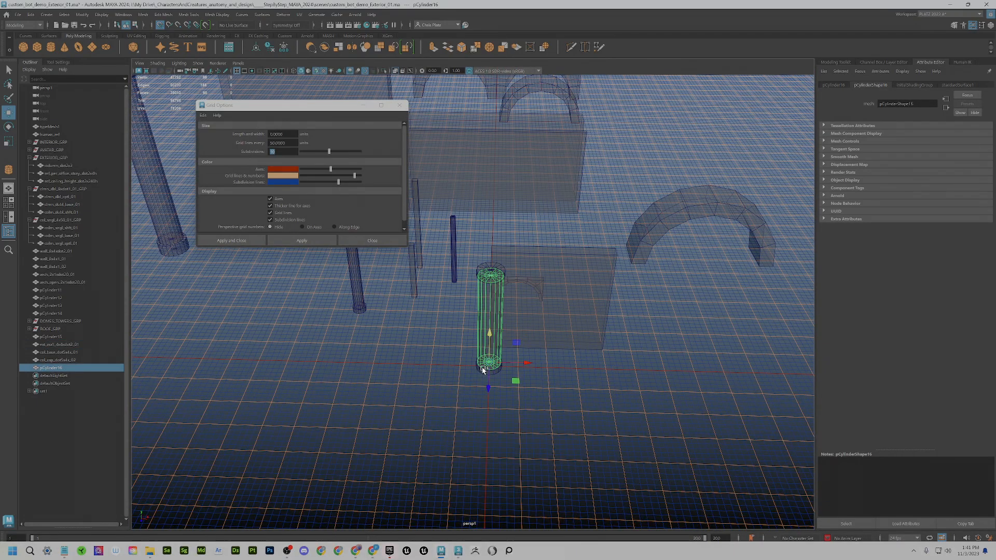
{"action": "left_click", "coordinate": [481, 370], "text": "shift"}
{"action": "left_click", "coordinate": [496, 272], "text": "shift"}
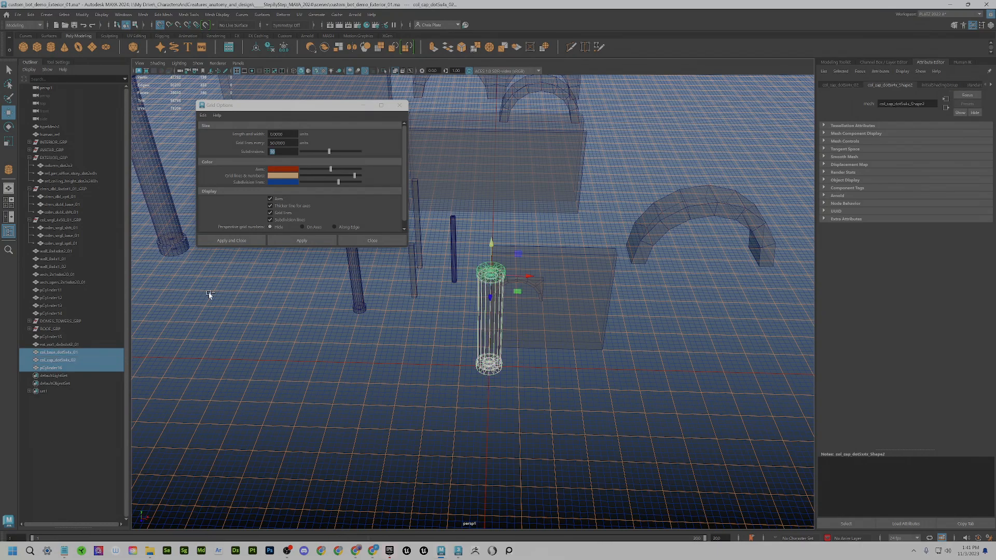
{"action": "key", "text": "ctrl+g"}
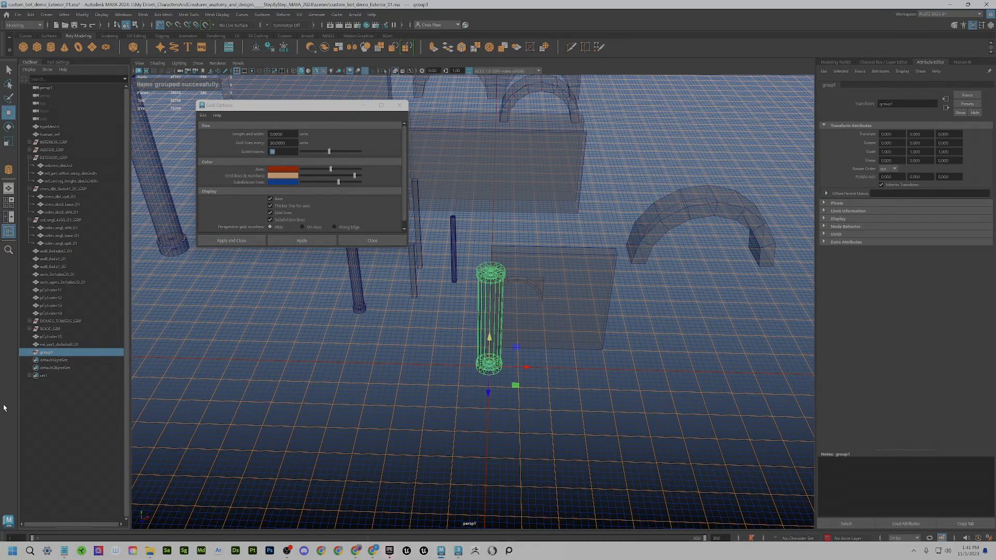
- Begin renaming group1 in the Outliner, clearing the default name for capitals
{"action": "double_click", "coordinate": [55, 354]}
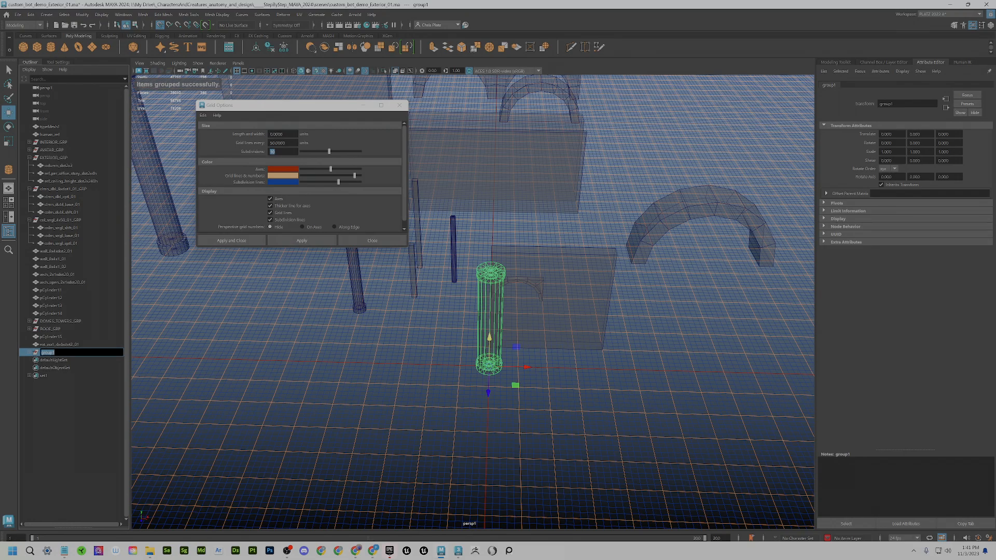
{"action": "key", "text": "BackSpace"}
{"action": "key", "text": "Caps_Lock"}
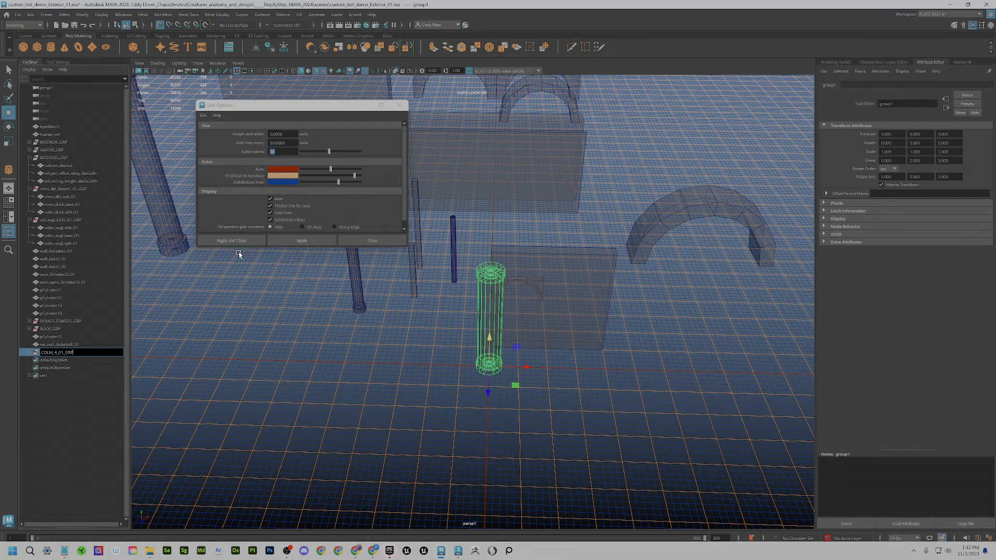
- Confirm the group name COLM_4_01_GRP and expand the group to show its parts
{"action": "key", "text": "Return"}
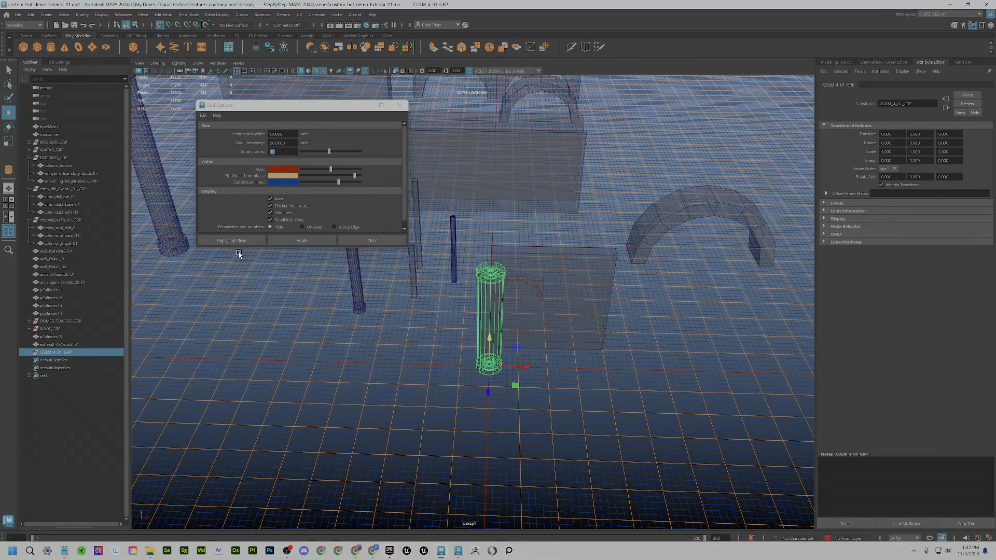
{"action": "left_click", "coordinate": [32, 355]}
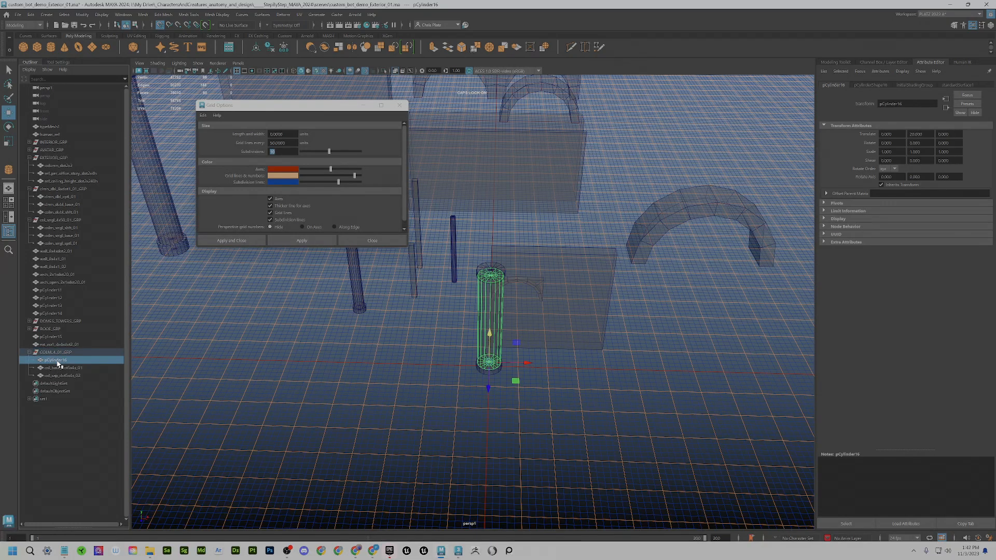
{"action": "left_click", "coordinate": [73, 376]}
{"action": "left_click", "coordinate": [75, 369]}
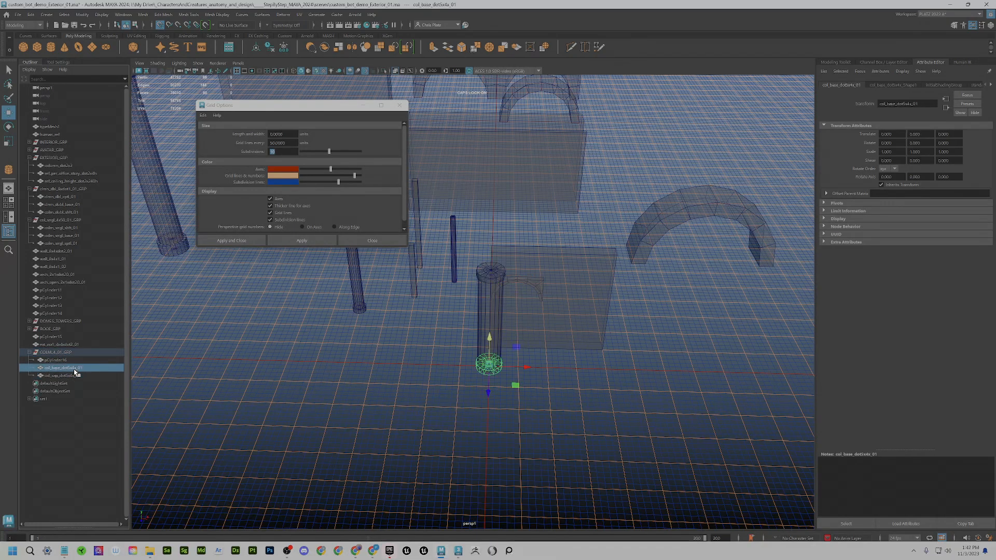
{"action": "left_click", "coordinate": [74, 376]}
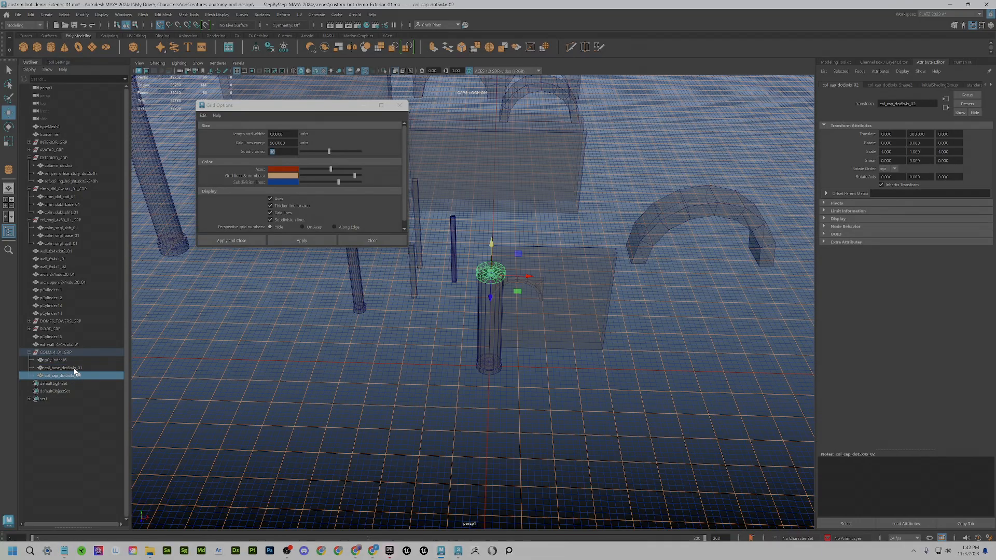
{"action": "left_click", "coordinate": [74, 369]}
{"action": "left_click", "coordinate": [72, 378]}
{"action": "left_click", "coordinate": [55, 369]}
- Give the base and shaft col_ kit-piece names, then select COLM_4_01_GRP
{"action": "double_click", "coordinate": [55, 369]}
{"action": "key", "text": "ctrl+c"}
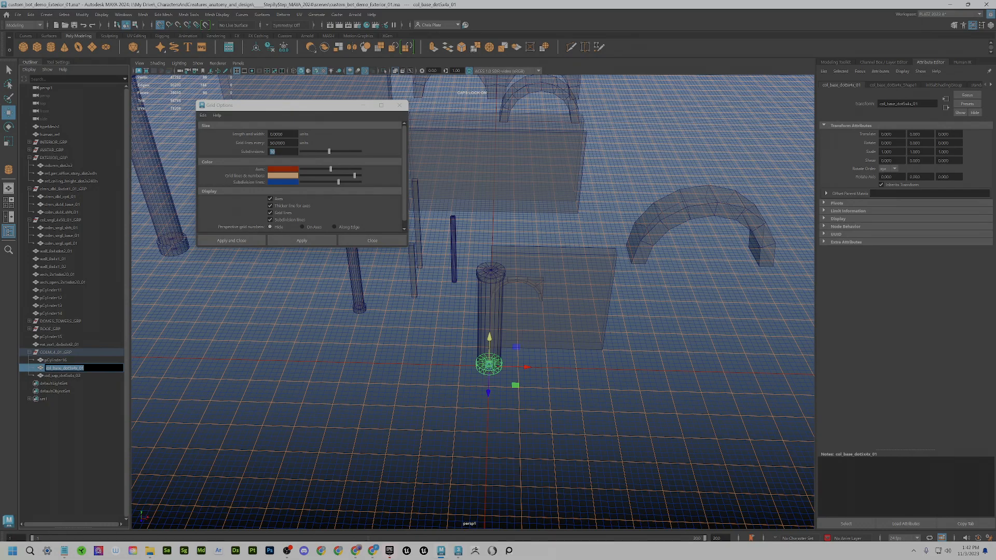
{"action": "double_click", "coordinate": [56, 360]}
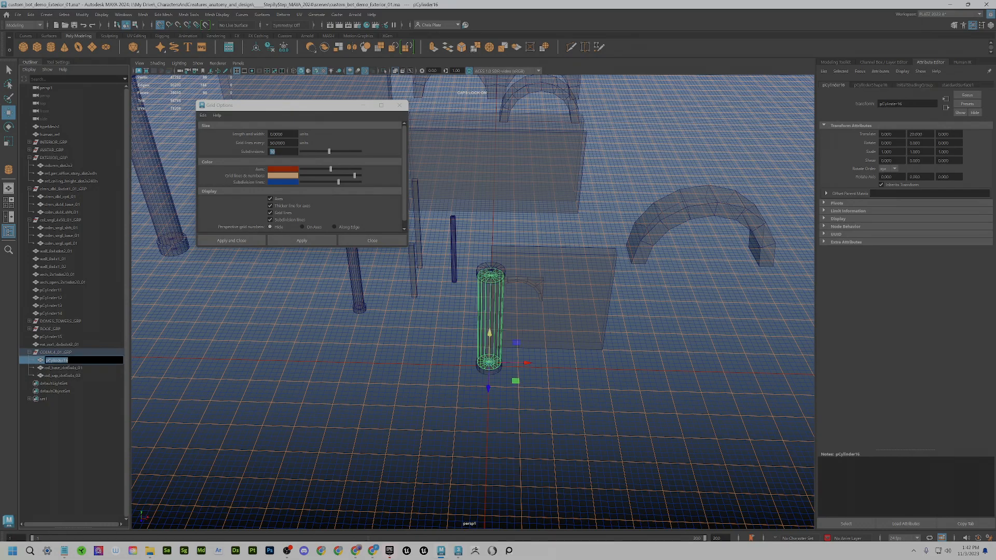
{"action": "key", "text": "ctrl+v"}
{"action": "key", "text": "BackSpace"}
{"action": "key", "text": "Right"}
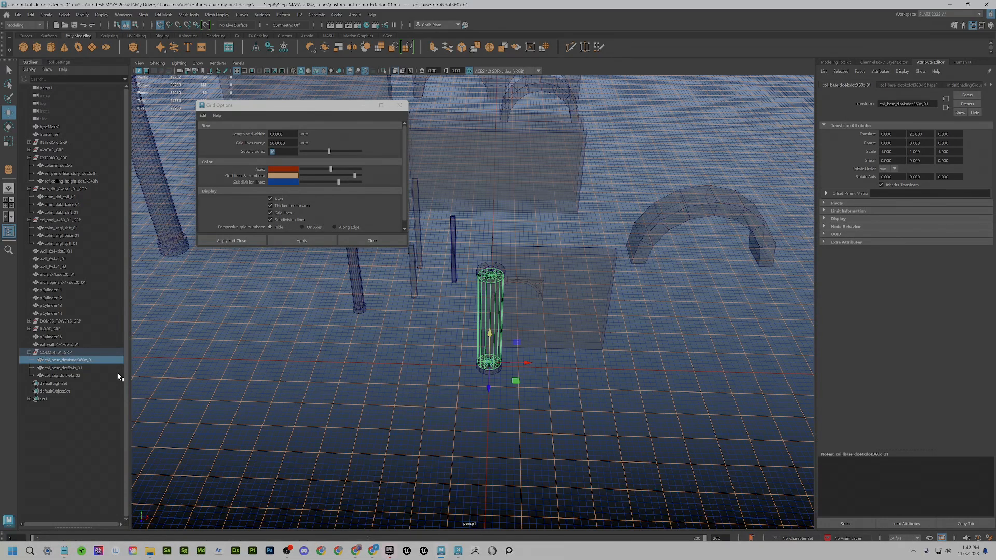
{"action": "left_click", "coordinate": [70, 353]}
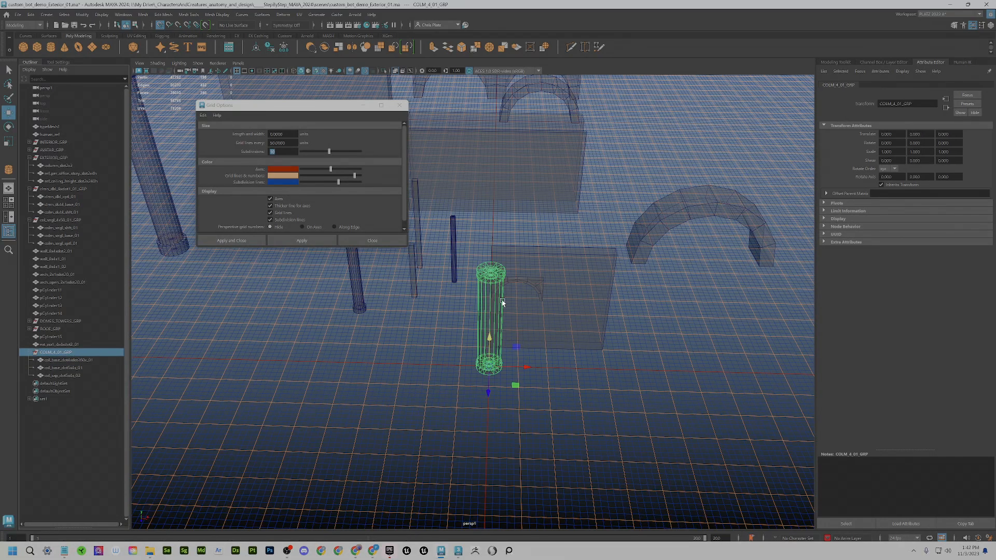
- Switch to solid shading and move COLM_4_01_GRP to X -300
{"action": "key", "text": "5"}
{"action": "scroll", "coordinate": [515, 363], "scroll_direction": "up", "scroll_amount": 3}
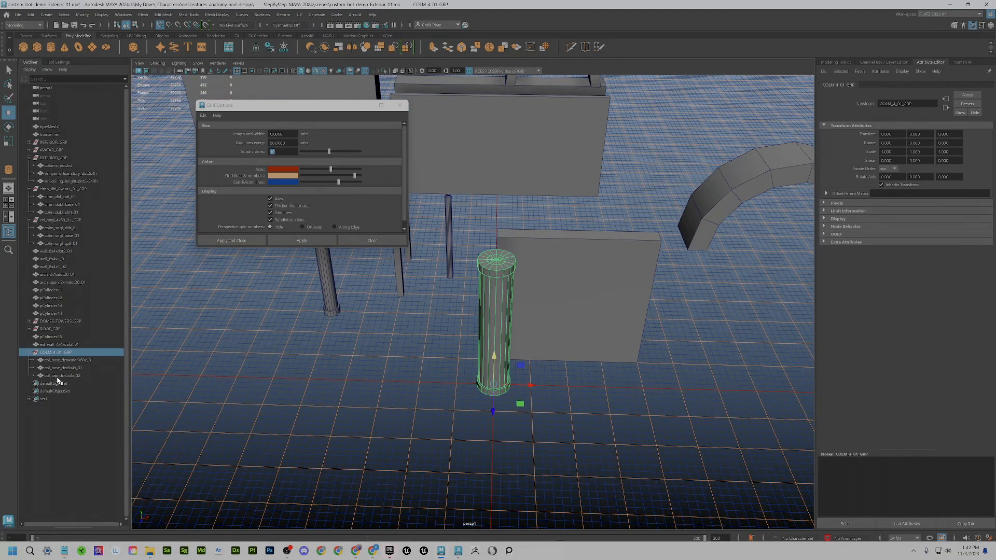
{"action": "left_click", "coordinate": [58, 377], "text": "shift"}
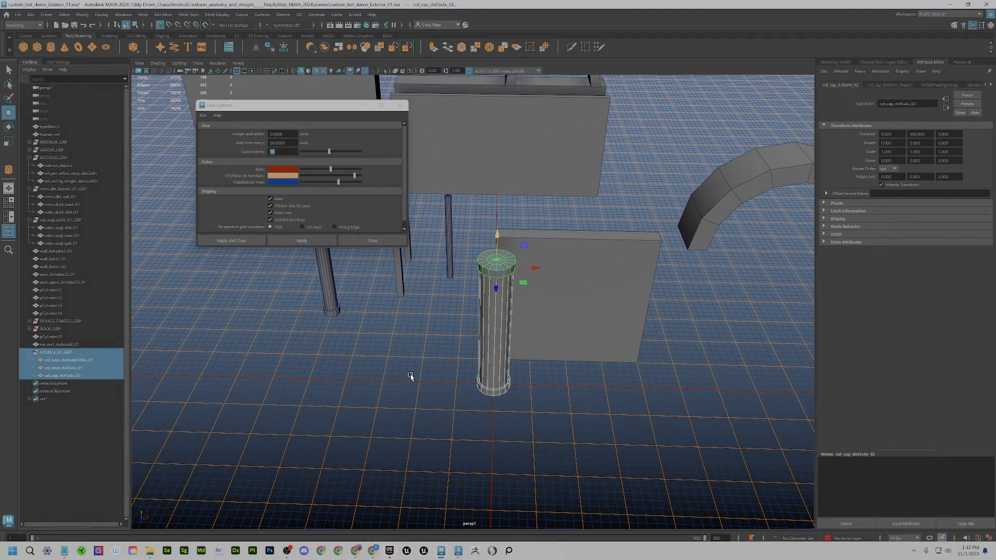
{"action": "left_click", "coordinate": [71, 355]}
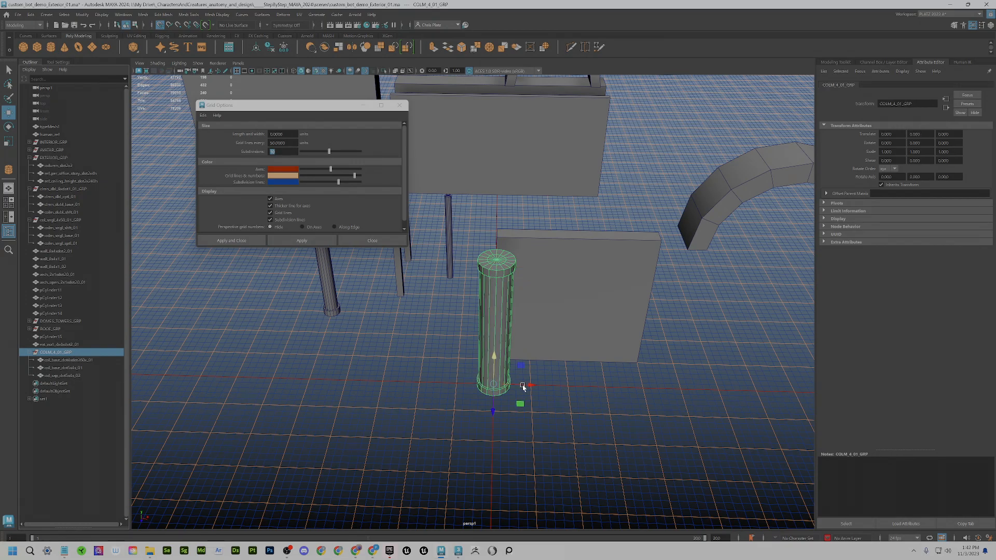
{"action": "mouse_move", "coordinate": [494, 387]}
{"action": "left_mouse_down"}
{"action": "mouse_move", "coordinate": [384, 388]}
{"action": "mouse_move", "coordinate": [436, 362]}
{"action": "mouse_move", "coordinate": [370, 457]}
{"action": "mouse_move", "coordinate": [443, 429]}
{"action": "mouse_move", "coordinate": [454, 450]}
{"action": "left_mouse_up"}
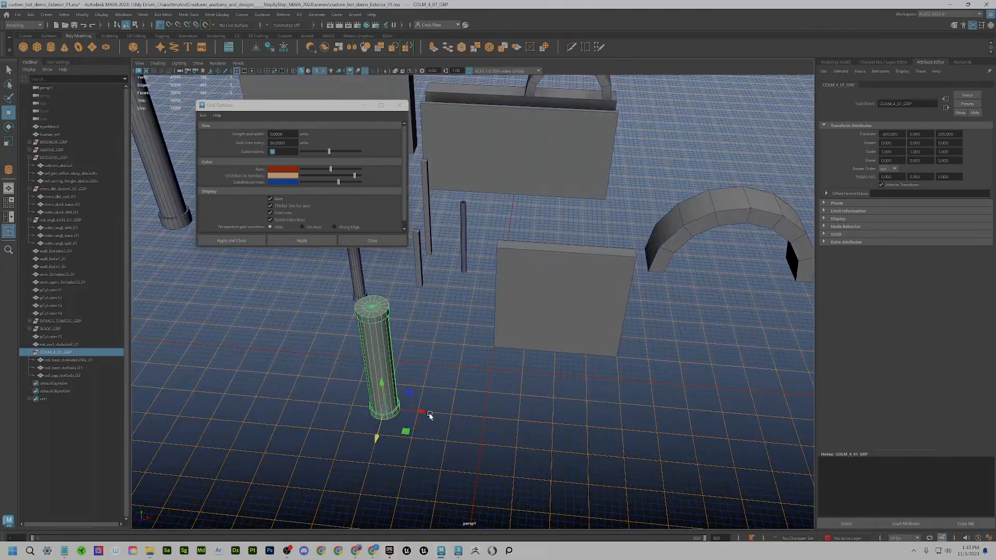
- Clone two more columns to the right along X
{"action": "left_click_drag", "start_coordinate": [406, 411], "coordinate": [453, 424], "text": "shift"}
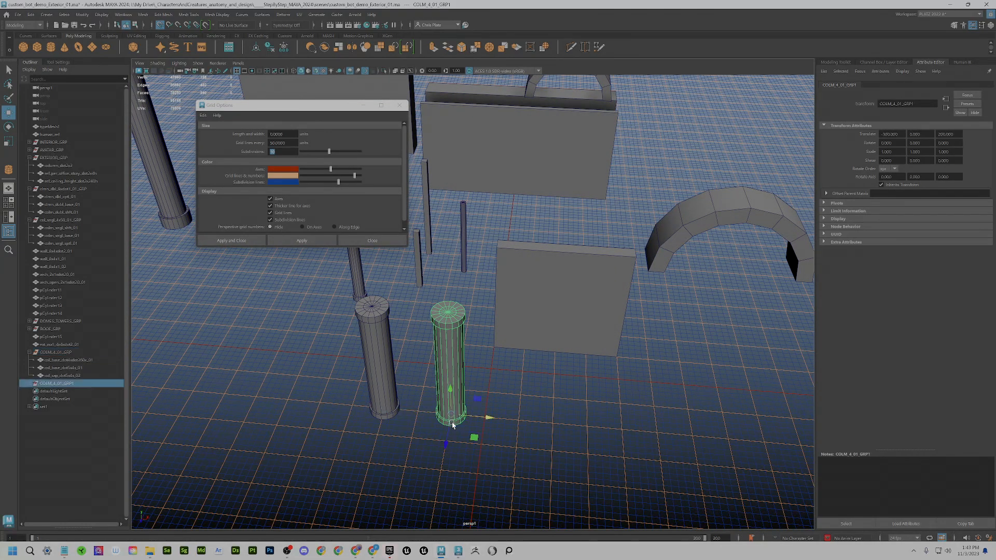
{"action": "left_click", "coordinate": [29, 384]}
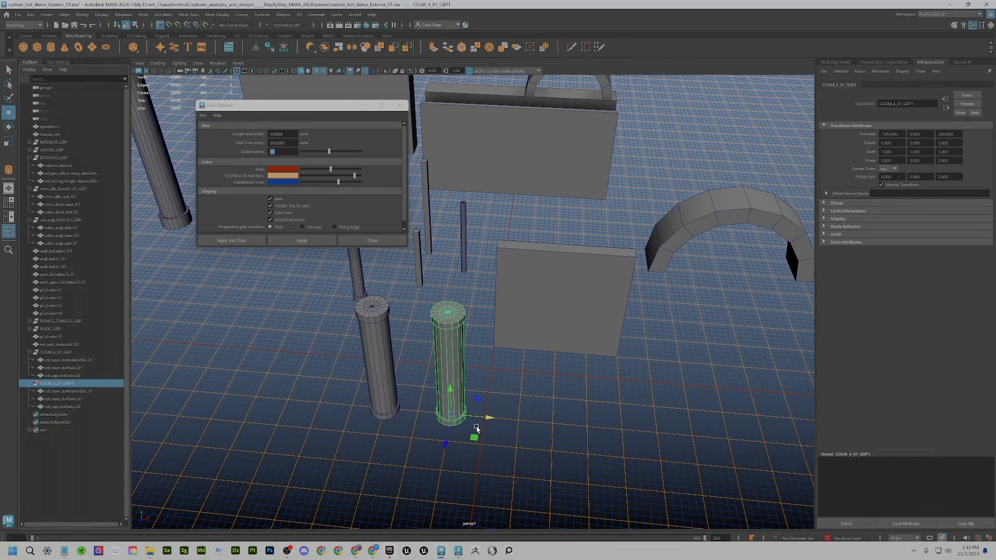
{"action": "mouse_move", "coordinate": [477, 429]}
{"action": "left_mouse_down", "text": "shift"}
{"action": "mouse_move", "coordinate": [538, 424]}
{"action": "mouse_move", "coordinate": [656, 439]}
{"action": "left_mouse_up", "text": "shift"}
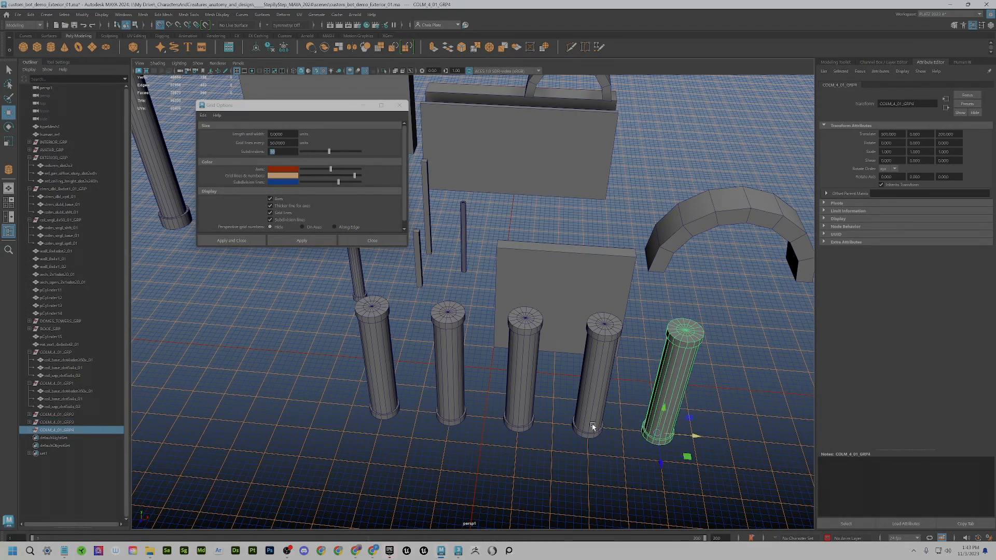
- Move the third column to the row's left end and clone another column at the right end
{"action": "left_click", "coordinate": [523, 425]}
{"action": "key", "text": "Up"}
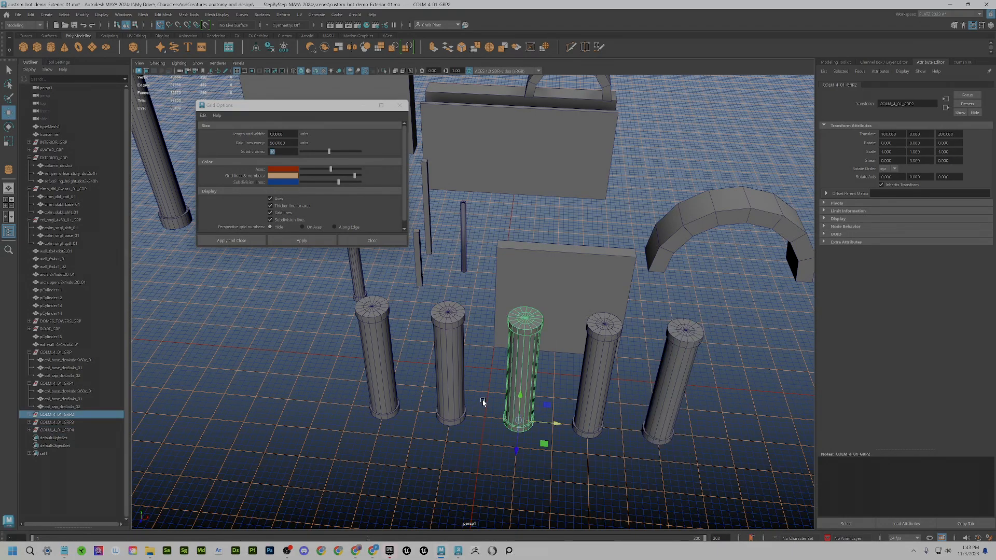
{"action": "left_click", "coordinate": [29, 415]}
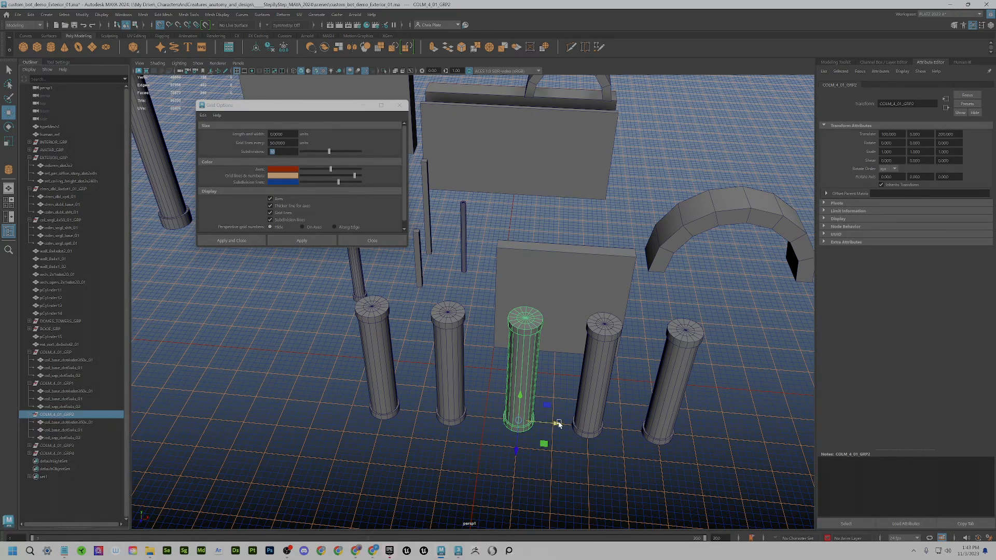
{"action": "left_click_drag", "start_coordinate": [545, 425], "coordinate": [322, 412]}
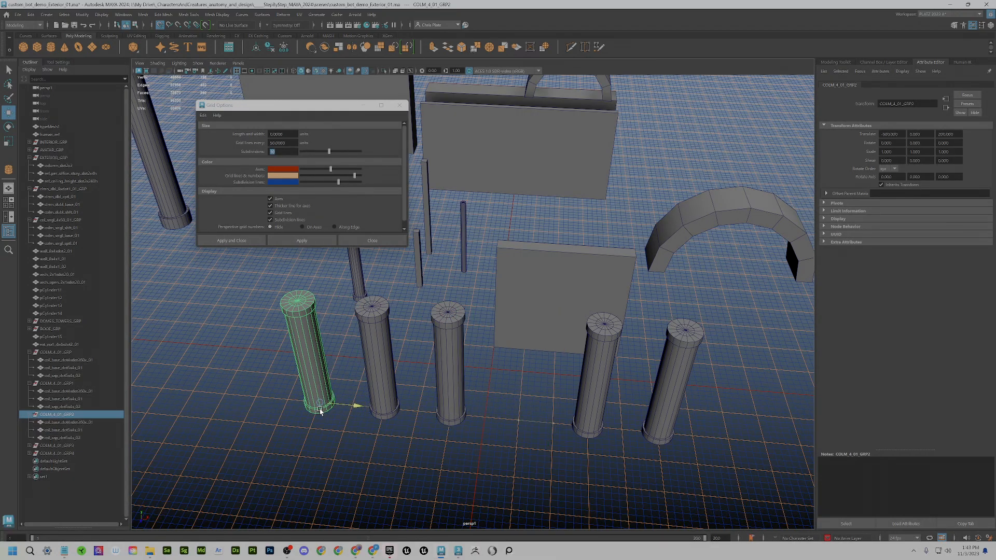
{"action": "left_click", "coordinate": [665, 425]}
{"action": "key", "text": "Up"}
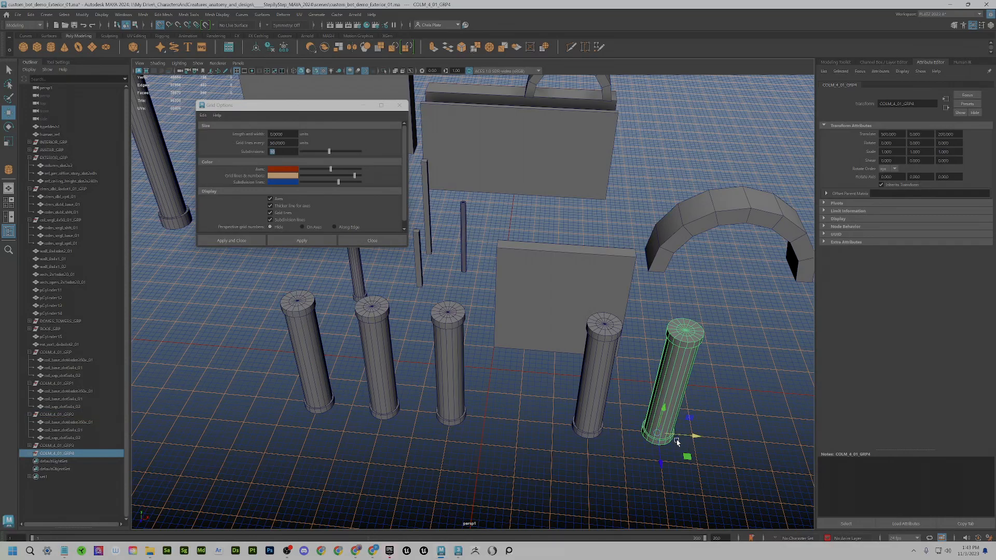
{"action": "left_click_drag", "start_coordinate": [693, 436], "coordinate": [726, 441], "text": "shift"}
{"action": "mouse_move", "coordinate": [432, 440]}
{"action": "left_mouse_down", "text": "alt"}
{"action": "mouse_move", "coordinate": [510, 414]}
{"action": "mouse_move", "coordinate": [517, 340]}
{"action": "mouse_move", "coordinate": [573, 379]}
{"action": "mouse_move", "coordinate": [470, 365]}
{"action": "mouse_move", "coordinate": [523, 376]}
{"action": "left_mouse_up", "text": "alt"}
{"action": "left_click_drag", "start_coordinate": [429, 343], "coordinate": [585, 319], "text": "alt"}
{"action": "left_click_drag", "start_coordinate": [446, 353], "coordinate": [480, 358], "text": "alt"}
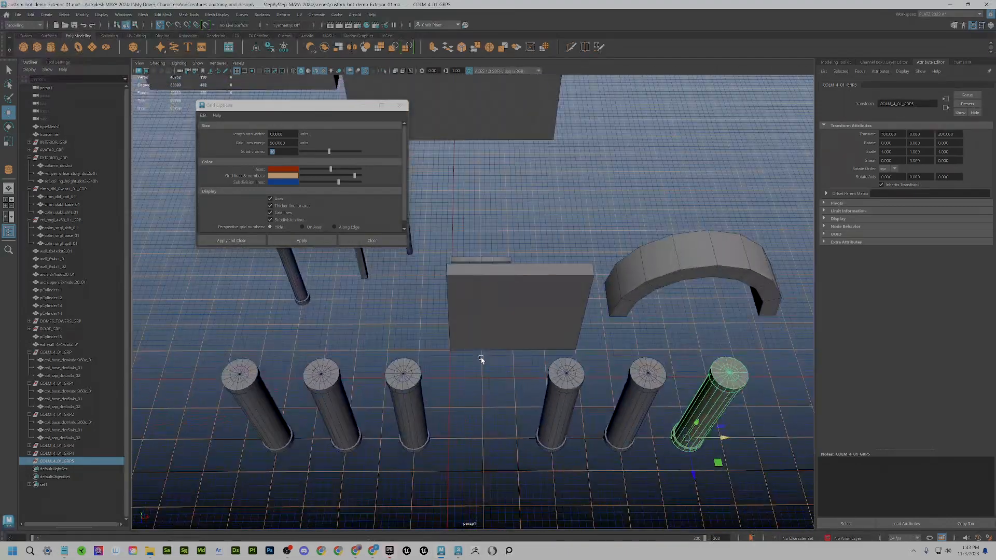
- Move the third column left beside the second, forming the left set of three
{"action": "left_click", "coordinate": [409, 432]}
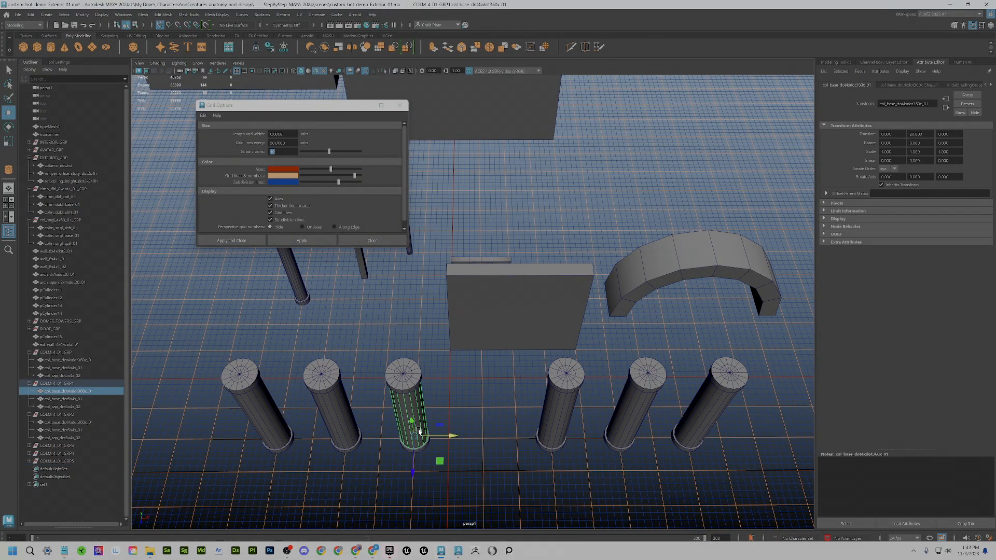
{"action": "left_click", "coordinate": [259, 427]}
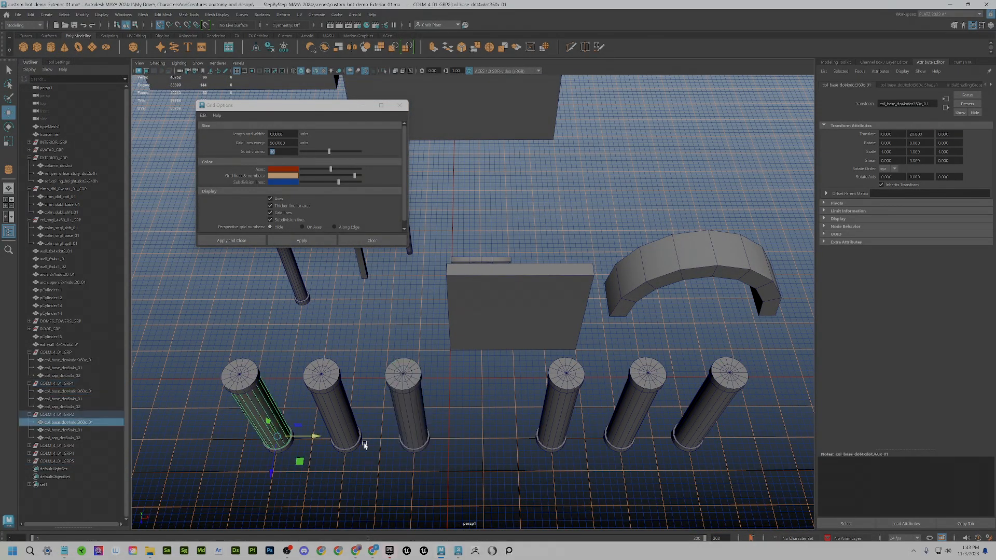
{"action": "left_click", "coordinate": [416, 441]}
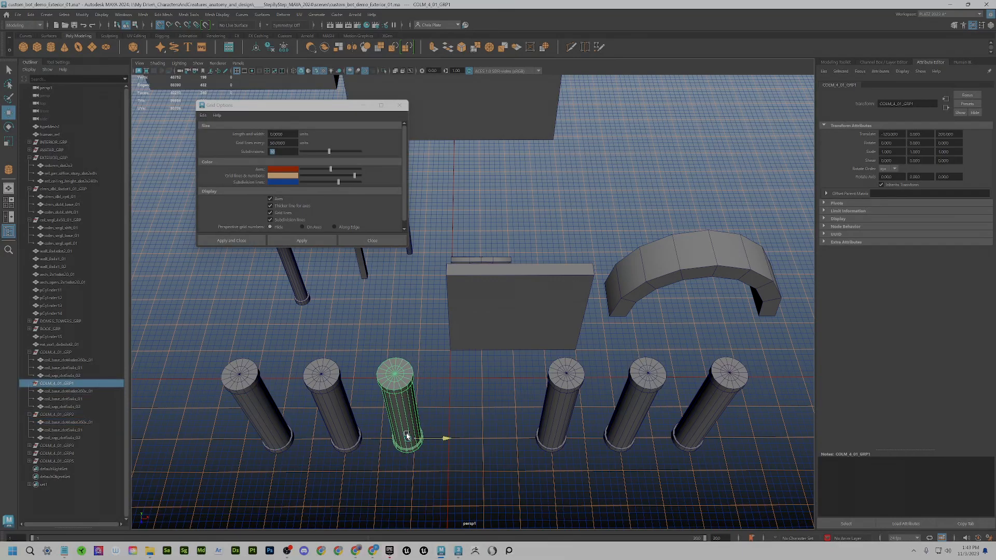
{"action": "left_click_drag", "start_coordinate": [407, 437], "coordinate": [272, 440]}
{"action": "left_click", "coordinate": [340, 424]}
{"action": "key", "text": "Up"}
{"action": "left_click", "coordinate": [265, 428]}
{"action": "key", "text": "Up"}
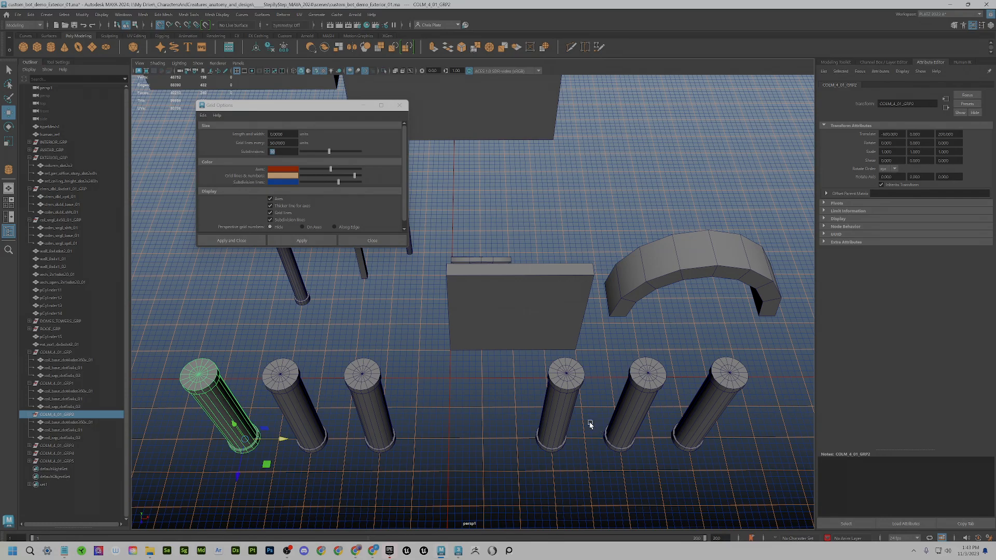
- Slide the fourth column to X 300, shift the fifth, and move the right-most toward X 600
{"action": "left_click", "coordinate": [552, 430]}
{"action": "key", "text": "Up"}
{"action": "left_click_drag", "start_coordinate": [549, 440], "coordinate": [518, 442]}
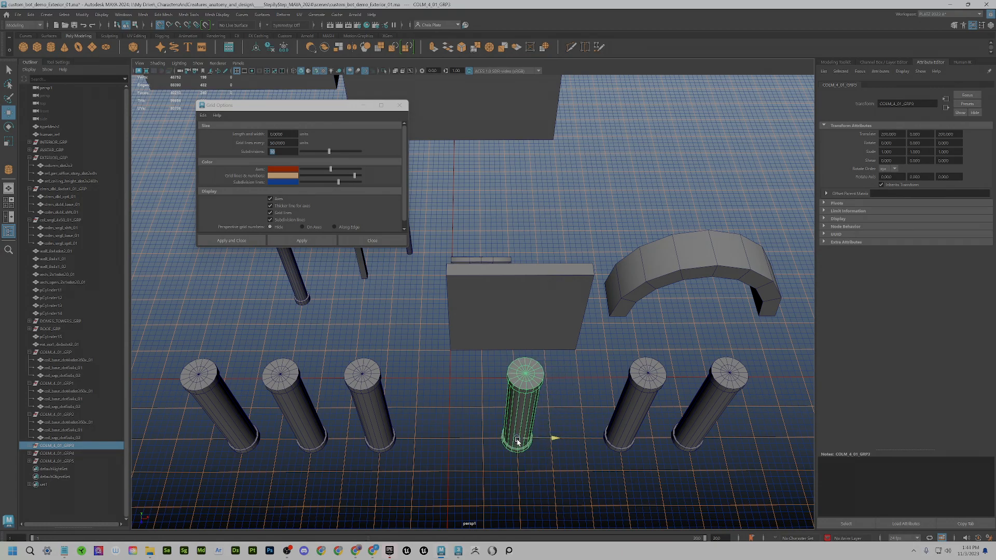
{"action": "left_click", "coordinate": [640, 439]}
{"action": "left_click_drag", "start_coordinate": [628, 440], "coordinate": [592, 439]}
{"action": "left_click", "coordinate": [703, 420]}
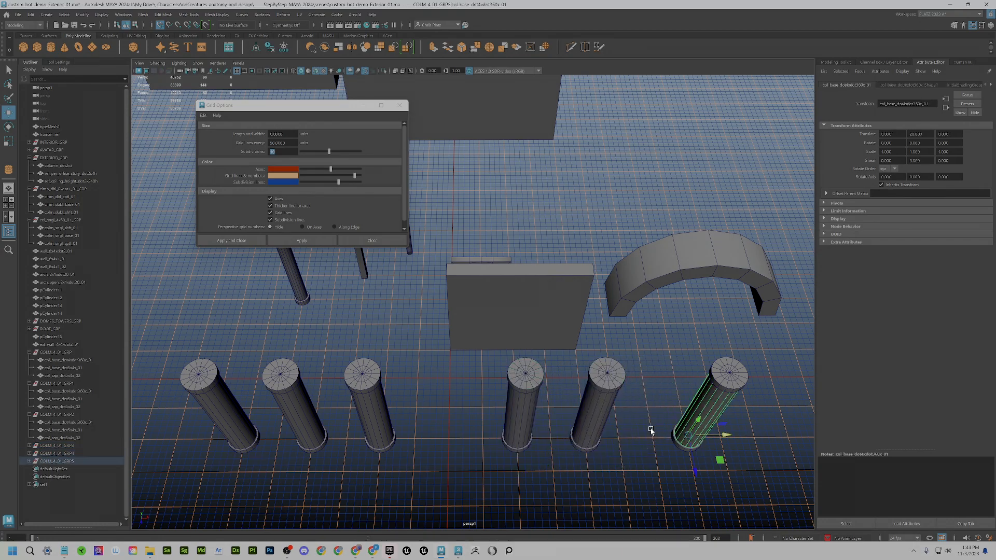
{"action": "key", "text": "Up"}
{"action": "left_click_drag", "start_coordinate": [706, 438], "coordinate": [652, 439]}
{"action": "scroll", "coordinate": [535, 432], "scroll_direction": "down", "scroll_amount": 2}
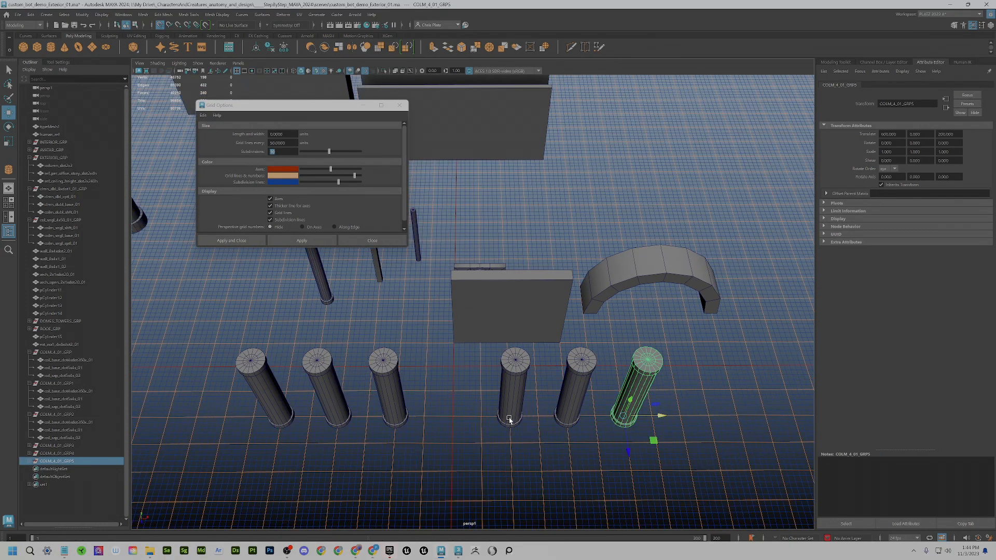
{"action": "left_click_drag", "start_coordinate": [509, 420], "coordinate": [492, 414], "text": "alt"}
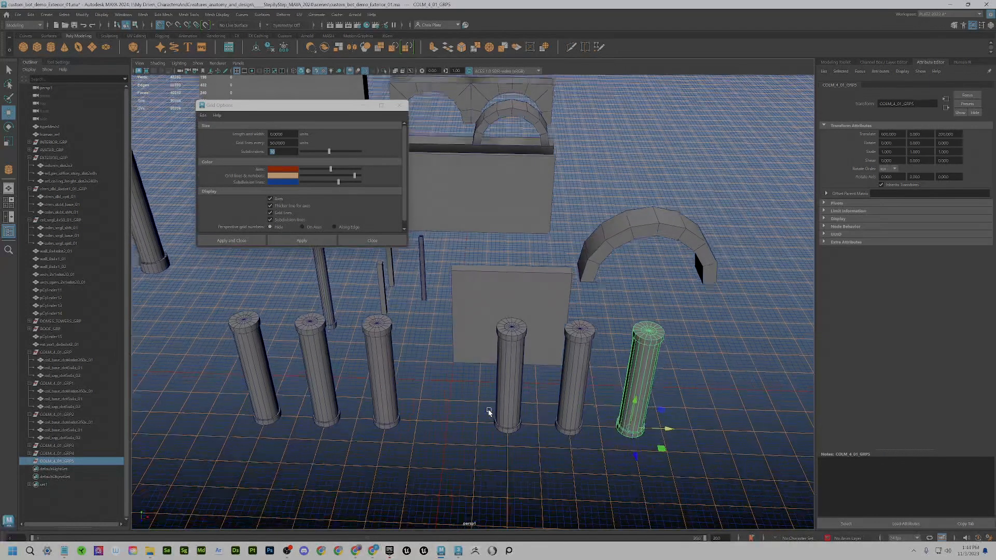
- Show the display layer list and toggle columns_layer visibility to check its contents
{"action": "left_click", "coordinate": [982, 27]}
{"action": "scroll", "coordinate": [571, 291], "scroll_direction": "down", "scroll_amount": 5}
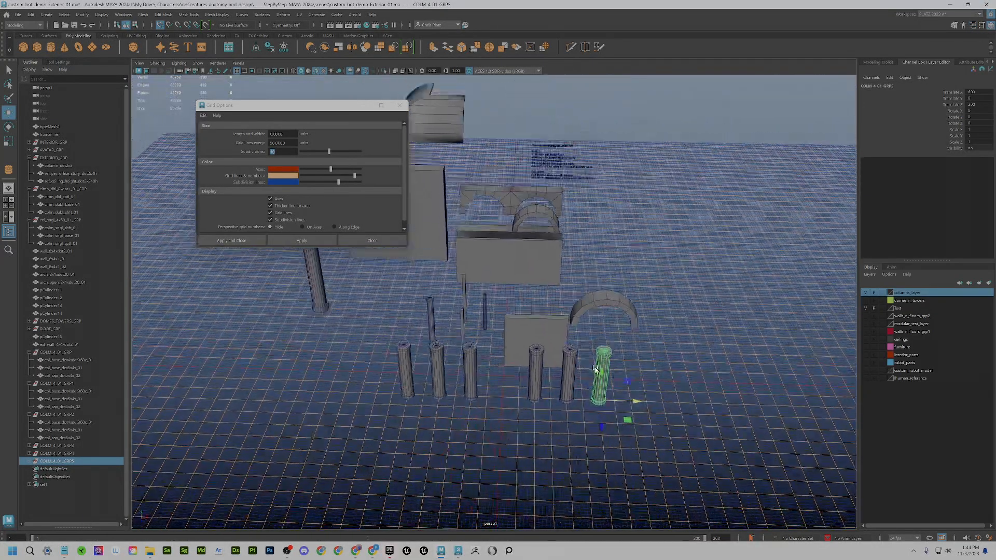
{"action": "left_click_drag", "start_coordinate": [595, 369], "coordinate": [856, 318], "text": "alt"}
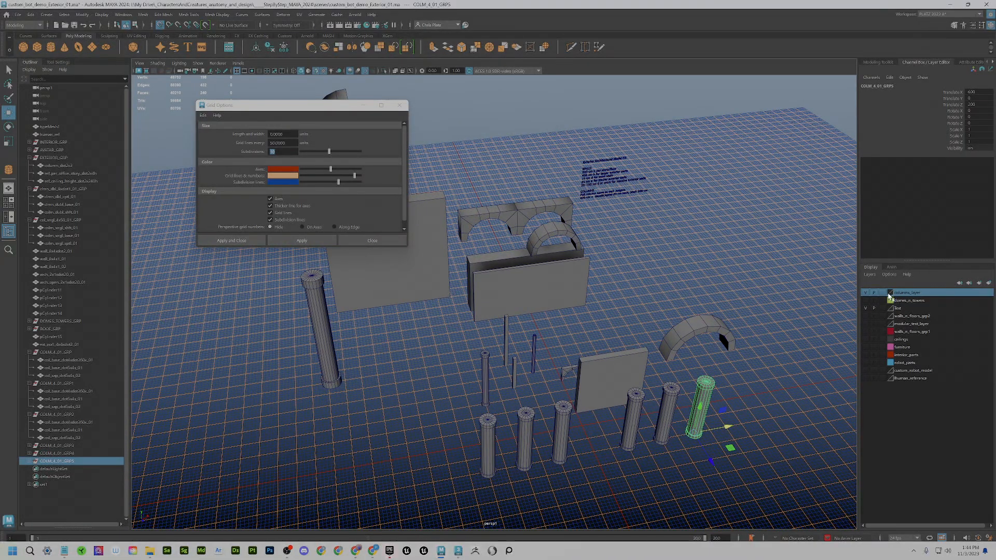
{"action": "left_click", "coordinate": [864, 292]}
{"action": "left_click", "coordinate": [865, 293]}
{"action": "key", "text": "w"}
{"action": "left_click_drag", "start_coordinate": [792, 396], "coordinate": [798, 387], "text": "alt"}
{"action": "left_click_drag", "start_coordinate": [512, 464], "coordinate": [527, 472], "text": "alt"}
- Put all six selected columns on a new display layer and start renaming it
{"action": "left_click_drag", "start_coordinate": [449, 475], "coordinate": [732, 436]}
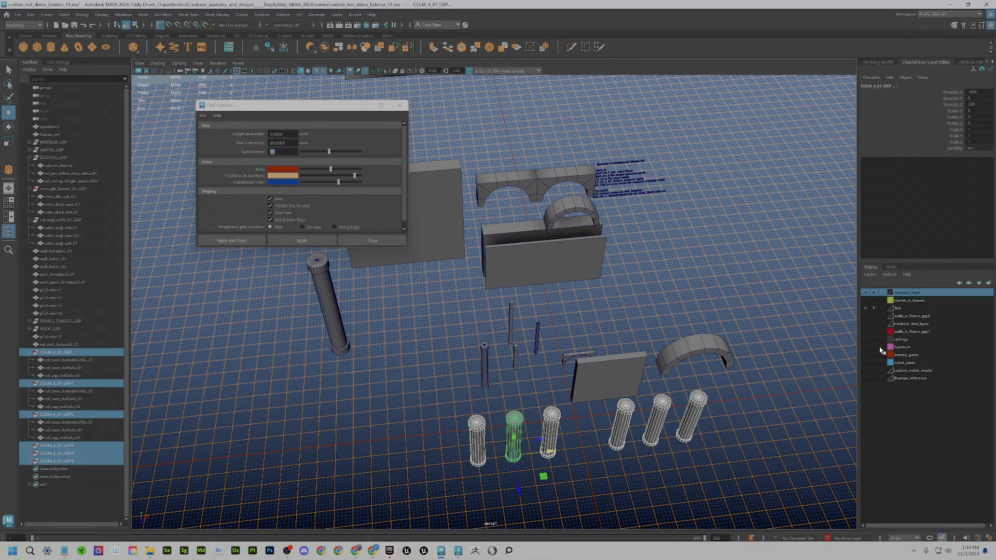
{"action": "left_click", "coordinate": [991, 284]}
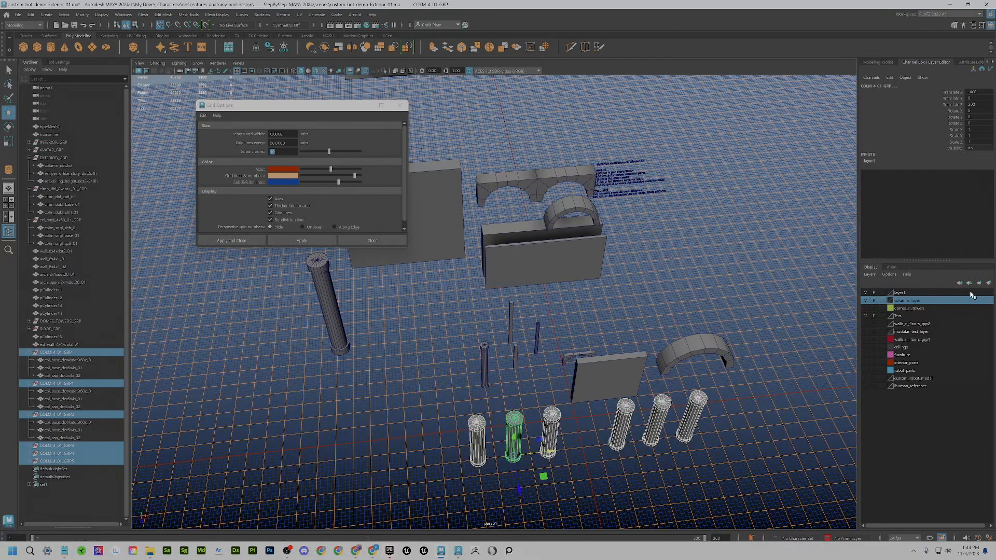
{"action": "double_click", "coordinate": [899, 293]}
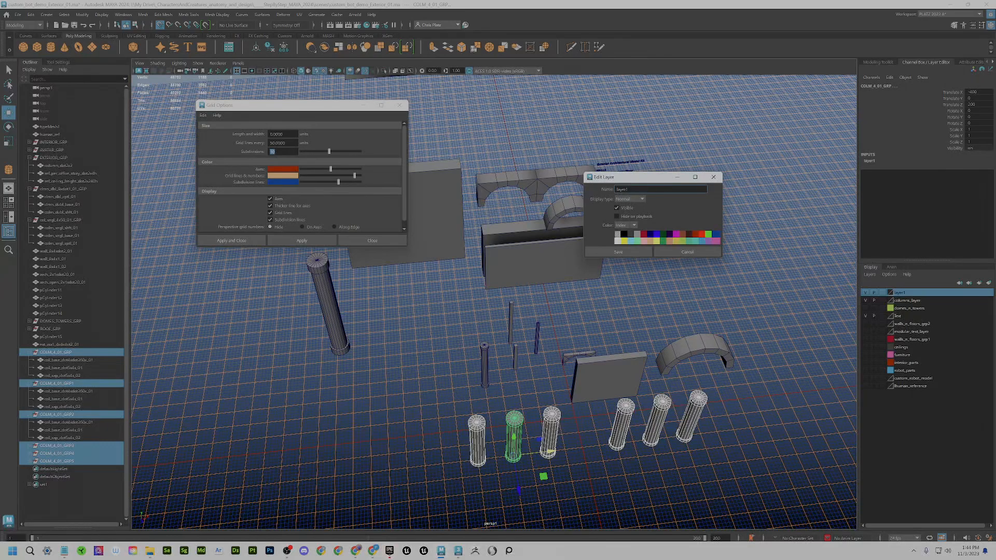
{"action": "left_click_drag", "start_coordinate": [633, 190], "coordinate": [604, 194]}
{"action": "type", "text": "collonade_"}
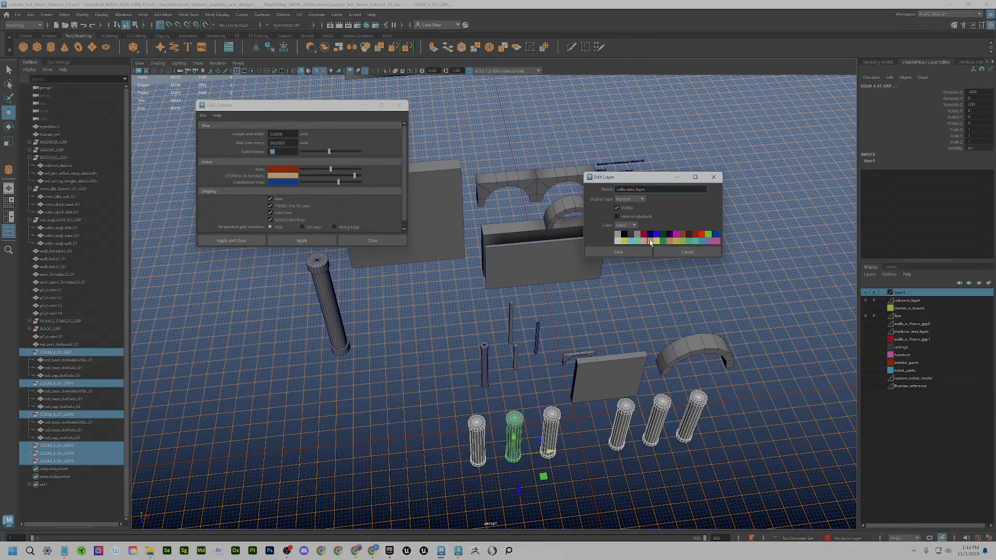
- Save the layer as collonade_layer with the orange swatch, then clear the selection
{"action": "left_click", "coordinate": [613, 252]}
{"action": "left_click", "coordinate": [825, 322]}
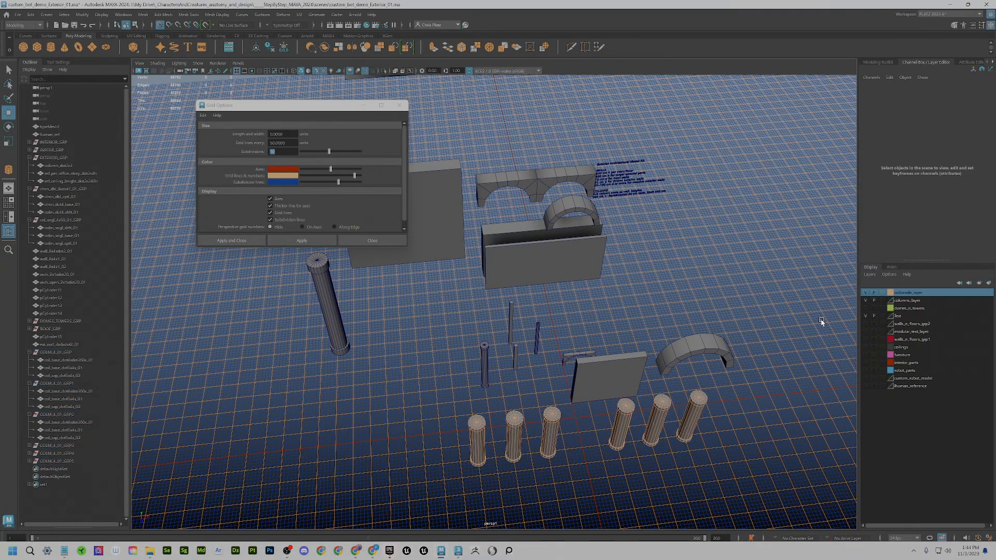
- Toggle colonnade_layer visibility off and on, then slide the flat wall panel left behind the first columns
{"action": "left_click", "coordinate": [866, 292]}
{"action": "left_click", "coordinate": [866, 294]}
{"action": "left_click_drag", "start_coordinate": [771, 337], "coordinate": [601, 393], "text": "alt"}
{"action": "left_click", "coordinate": [600, 406]}
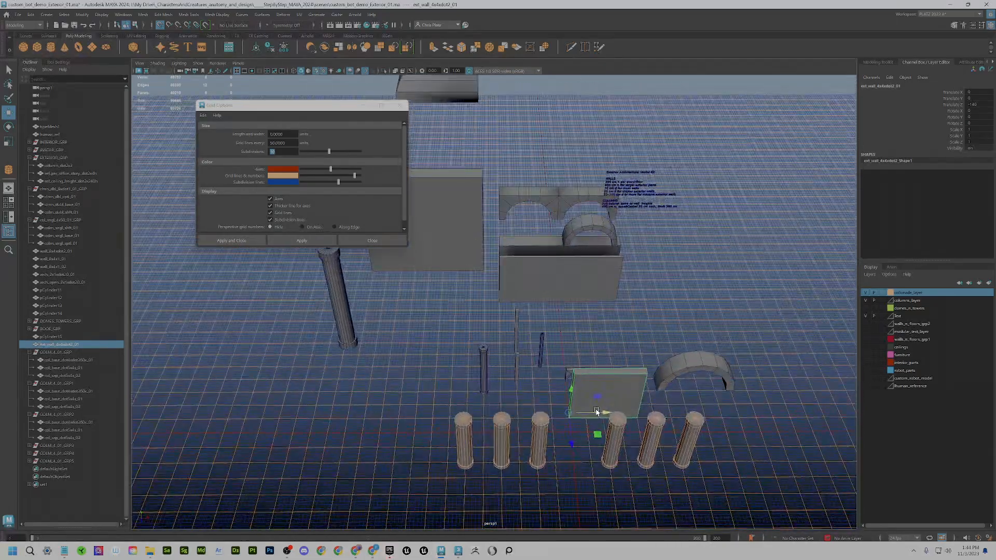
{"action": "left_click_drag", "start_coordinate": [601, 411], "coordinate": [459, 430]}
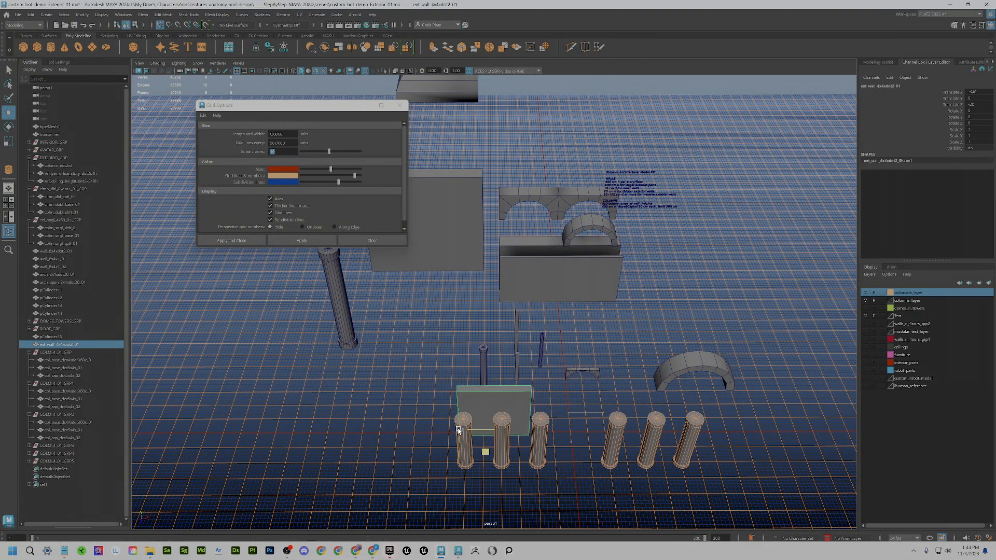
- Select the first column's base and switch to the modelkits_measured_2024 spreadsheet
{"action": "left_click", "coordinate": [466, 468]}
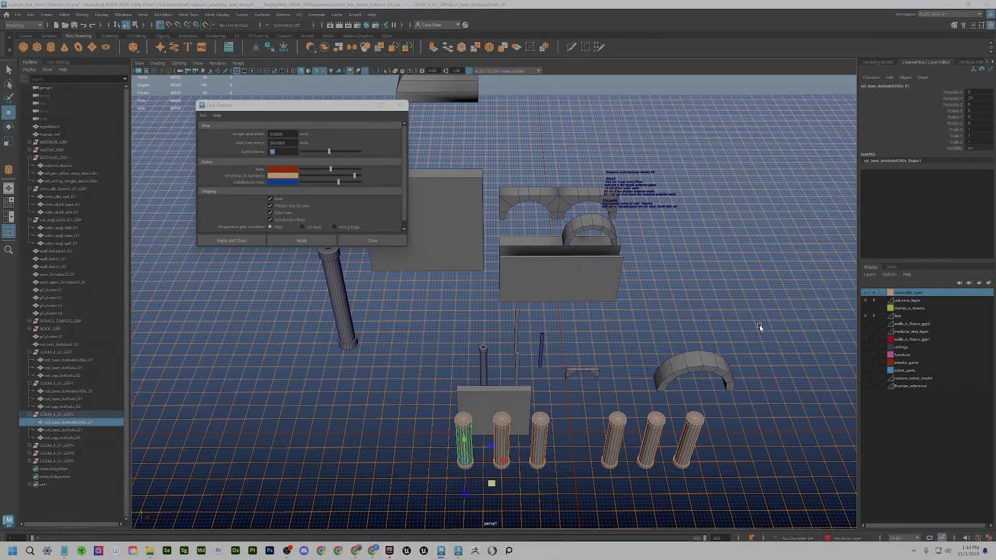
{"action": "key", "text": "super+Tab"}
{"action": "key", "text": "Return"}
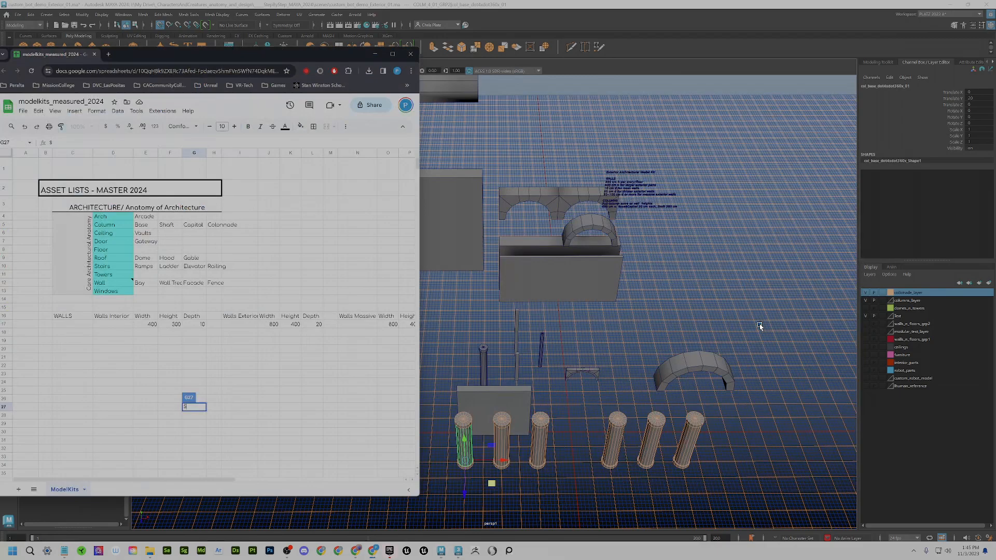
- Shift the Floor-to-Windows block D8:I13 down one row
{"action": "left_click_drag", "start_coordinate": [217, 59], "coordinate": [342, 46]}
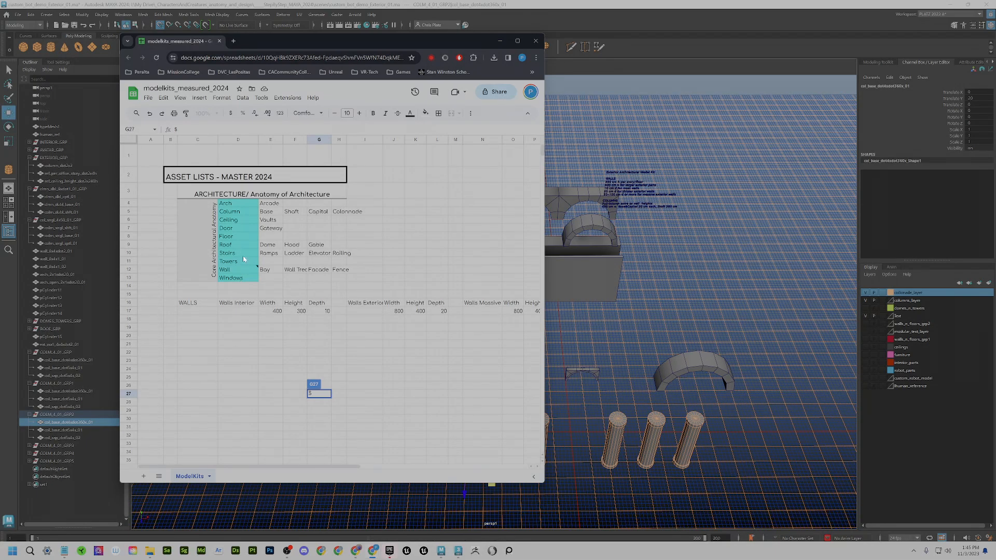
{"action": "left_click", "coordinate": [236, 231]}
{"action": "left_click_drag", "start_coordinate": [237, 239], "coordinate": [358, 285]}
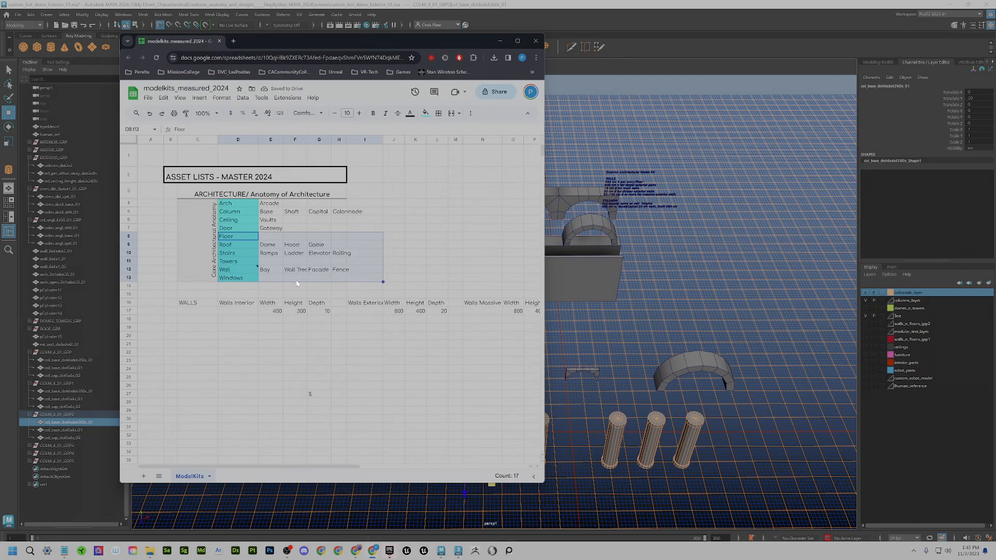
{"action": "left_click_drag", "start_coordinate": [272, 282], "coordinate": [271, 290]}
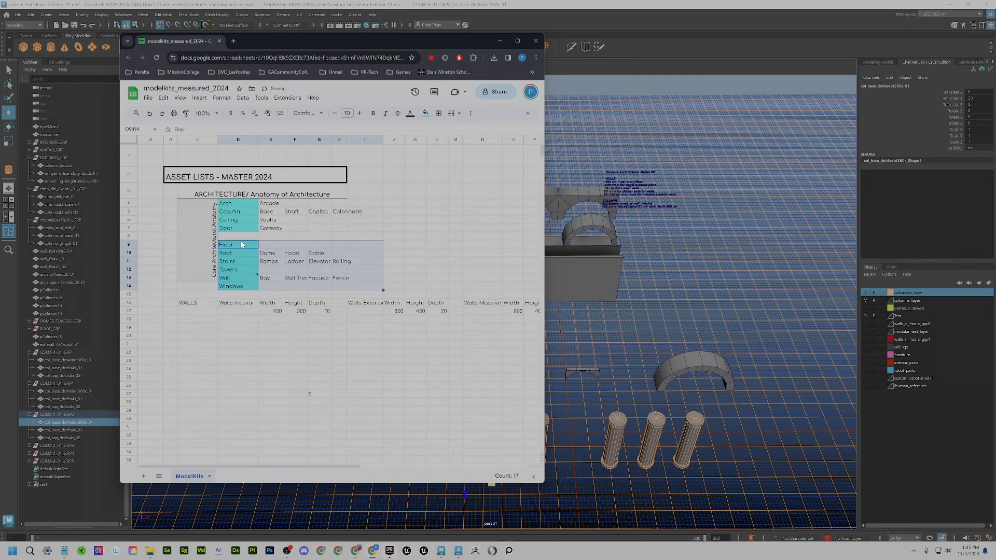
{"action": "left_click", "coordinate": [242, 244]}
- Copy Door into D8 and edit that copy to read Dome
{"action": "left_click", "coordinate": [251, 230]}
{"action": "key", "text": "ctrl+c"}
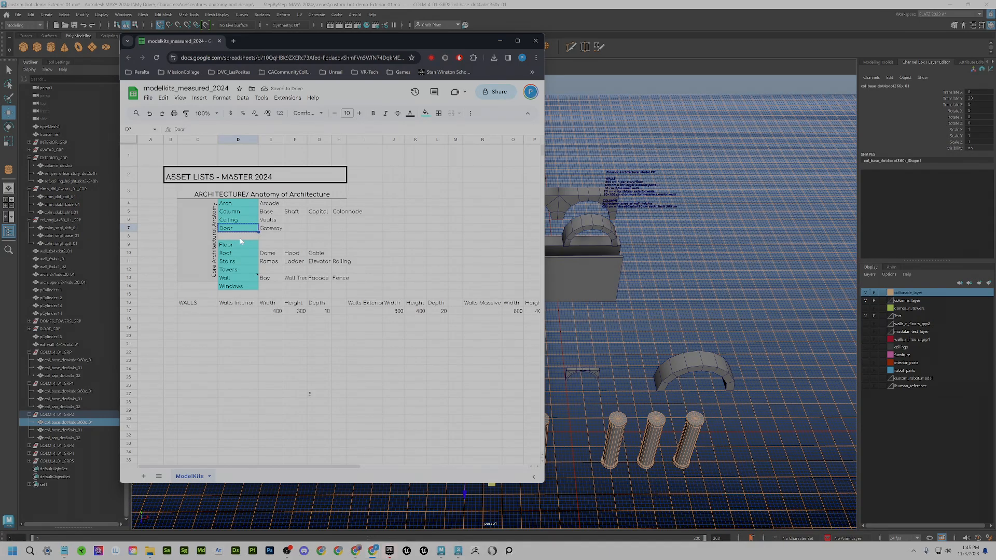
{"action": "left_click", "coordinate": [236, 238]}
{"action": "key", "text": "ctrl+v"}
{"action": "double_click", "coordinate": [236, 239]}
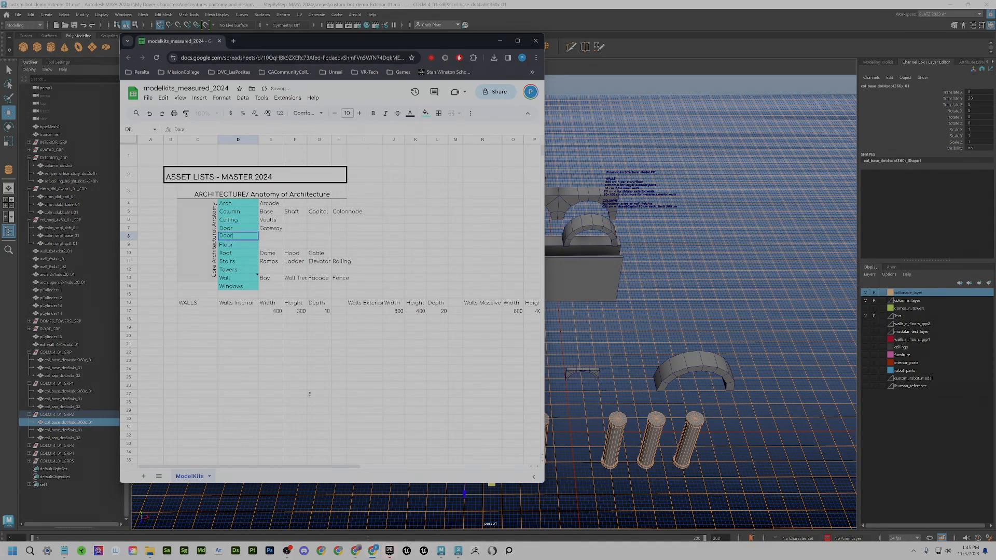
{"action": "key", "text": "BackSpace"}
{"action": "type", "text": "me"}
{"action": "key", "text": "Return"}
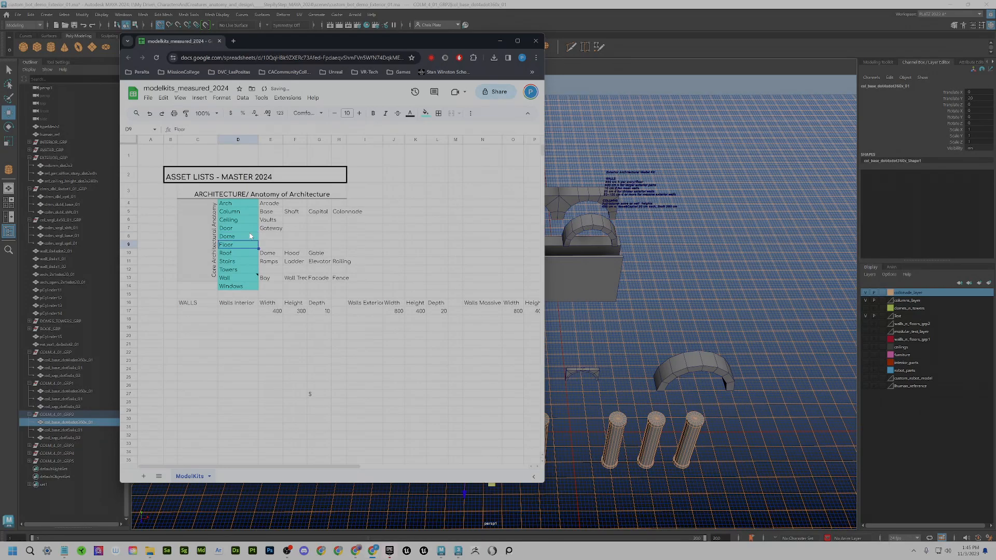
{"action": "left_click", "coordinate": [238, 237]}
- Move Door and Gateway down to row 8 and enter Dome in D7
{"action": "left_click", "coordinate": [230, 230]}
{"action": "key", "text": "shift+Right"}
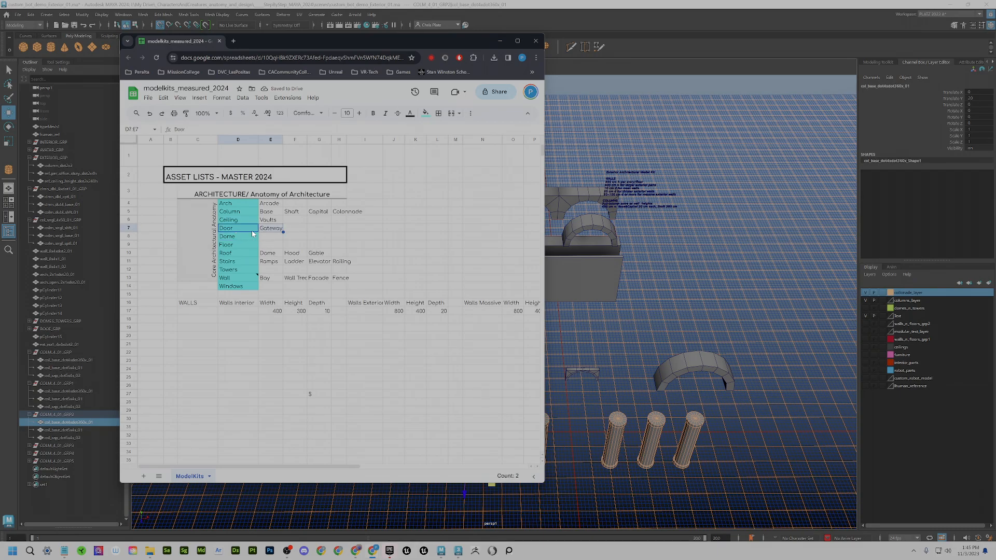
{"action": "left_click", "coordinate": [248, 236]}
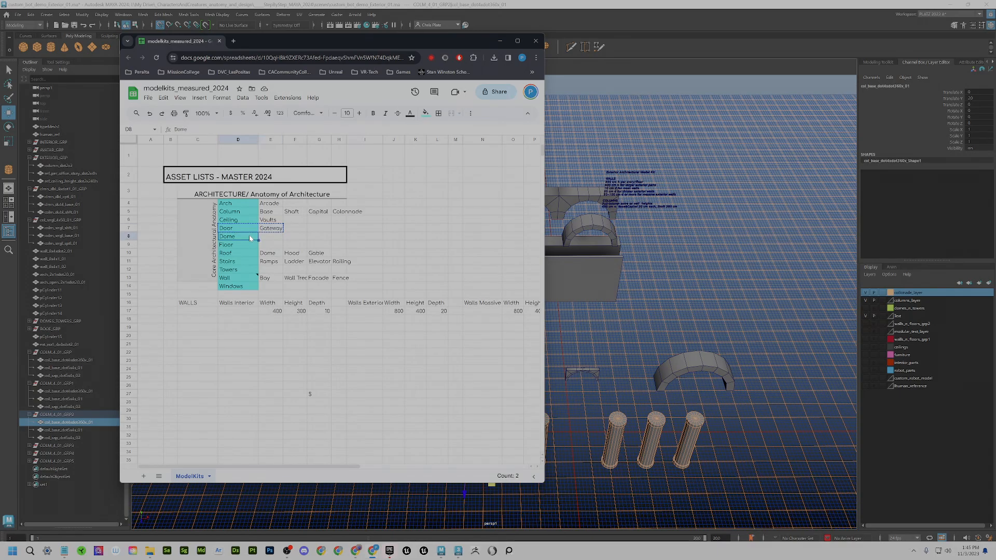
{"action": "key", "text": "ctrl+v"}
{"action": "left_click", "coordinate": [245, 229]}
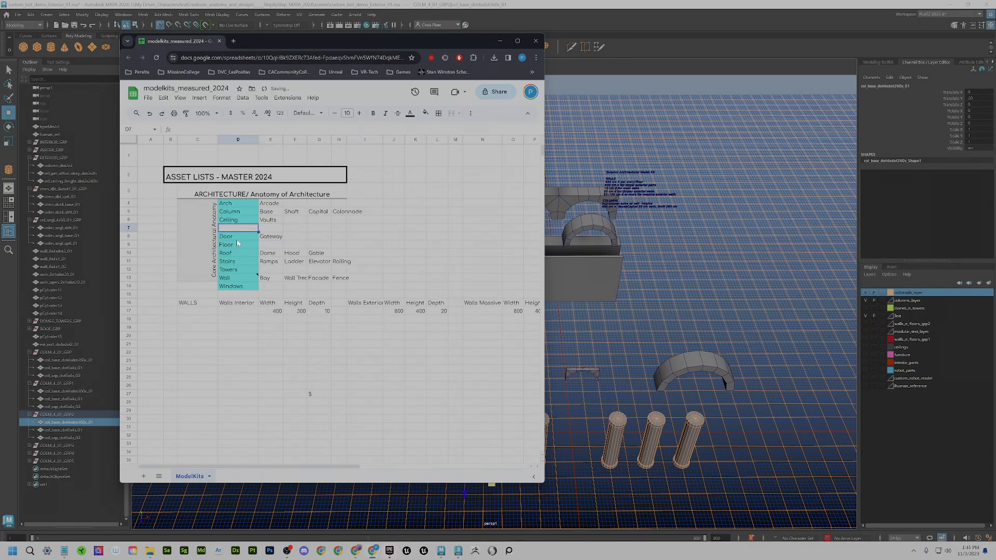
{"action": "key", "text": "Down"}
{"action": "key", "text": "ctrl+x"}
{"action": "left_click", "coordinate": [236, 230]}
{"action": "type", "text": "Door"}
{"action": "type", "text": "me"}
{"action": "key", "text": "Return"}
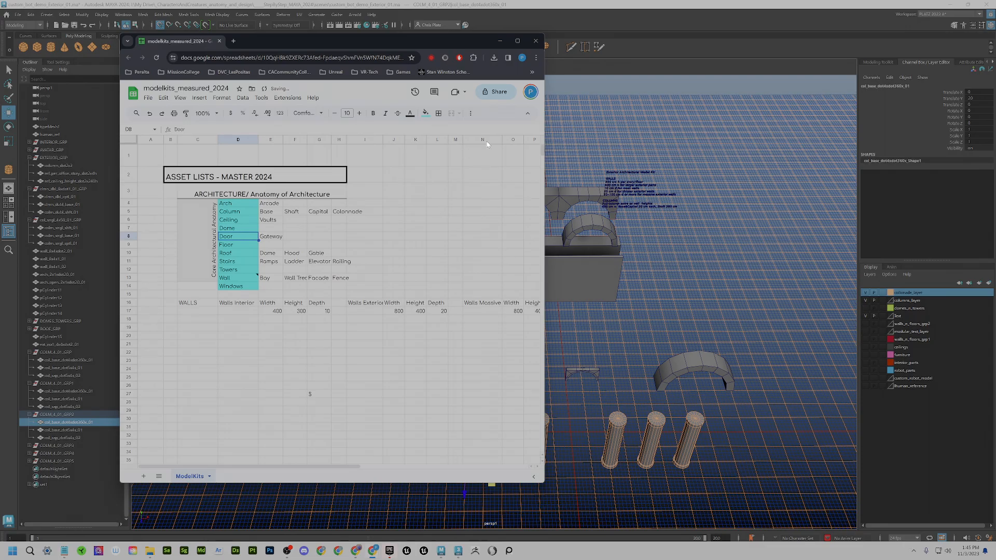
- Minimize the spreadsheet and orbit Maya's perspective view down to eye level with the columns and arches
{"action": "left_click", "coordinate": [501, 41]}
{"action": "scroll", "coordinate": [569, 345], "scroll_direction": "down", "scroll_amount": 3}
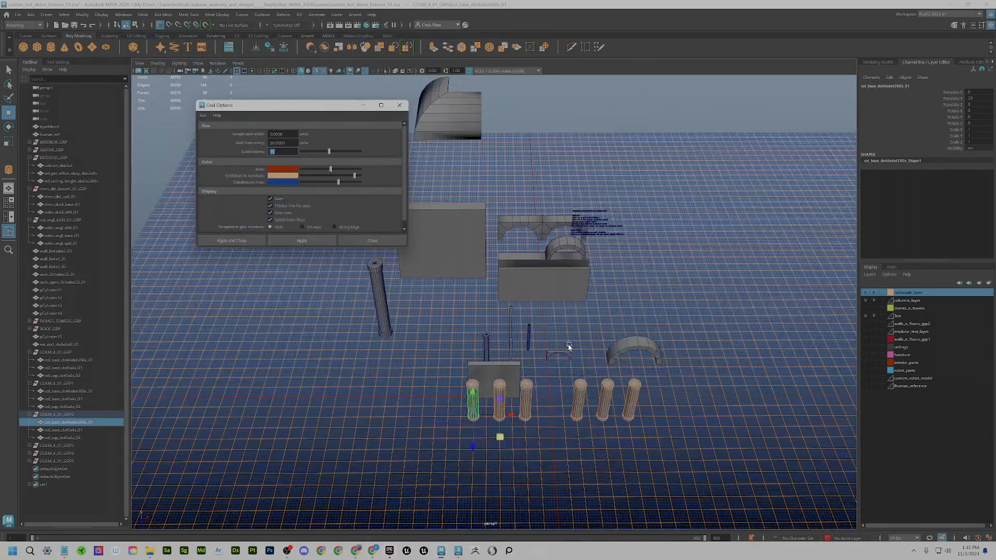
{"action": "left_click_drag", "start_coordinate": [568, 345], "coordinate": [553, 344], "text": "alt"}
{"action": "scroll", "coordinate": [565, 380], "scroll_direction": "up", "scroll_amount": 5}
{"action": "mouse_move", "coordinate": [565, 381]}
{"action": "left_mouse_down", "text": "alt"}
{"action": "mouse_move", "coordinate": [603, 379]}
{"action": "mouse_move", "coordinate": [572, 381]}
{"action": "mouse_move", "coordinate": [571, 399]}
{"action": "left_mouse_up", "text": "alt"}
{"action": "middle_click_drag", "start_coordinate": [571, 398], "coordinate": [571, 332], "text": "alt"}
{"action": "left_click_drag", "start_coordinate": [554, 392], "coordinate": [553, 409], "text": "alt"}
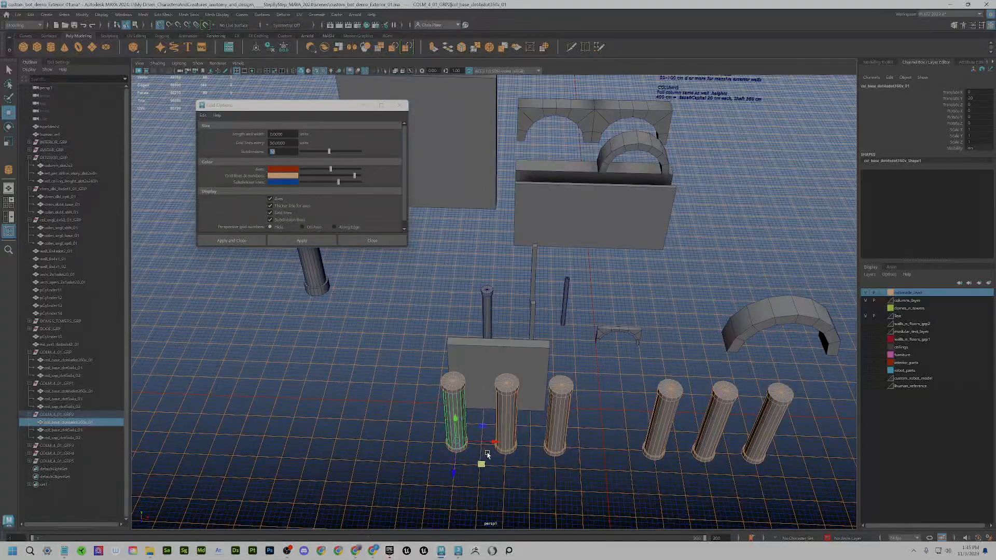
{"action": "scroll", "coordinate": [486, 454], "scroll_direction": "up", "scroll_amount": 2}
{"action": "left_click_drag", "start_coordinate": [627, 390], "coordinate": [645, 409], "text": "alt"}
{"action": "scroll", "coordinate": [474, 471], "scroll_direction": "up", "scroll_amount": 1}
{"action": "left_click_drag", "start_coordinate": [474, 471], "coordinate": [565, 248], "text": "alt"}
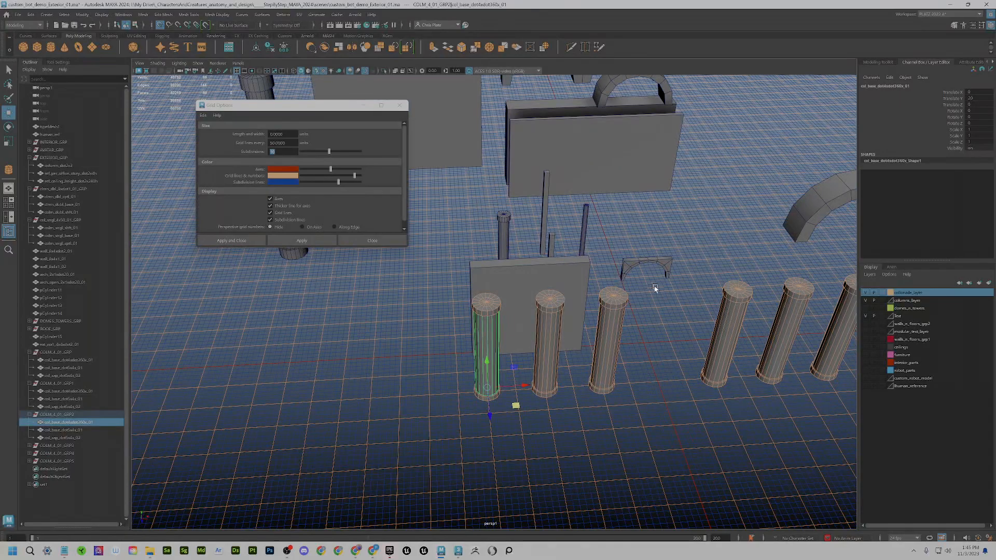
{"action": "mouse_move", "coordinate": [655, 288]}
{"action": "left_mouse_down", "text": "alt"}
{"action": "mouse_move", "coordinate": [676, 322]}
{"action": "mouse_move", "coordinate": [653, 270]}
{"action": "left_mouse_up", "text": "alt"}
{"action": "mouse_move", "coordinate": [729, 267]}
{"action": "left_mouse_down", "text": "alt"}
{"action": "mouse_move", "coordinate": [554, 341]}
{"action": "mouse_move", "coordinate": [568, 319]}
{"action": "mouse_move", "coordinate": [582, 356]}
{"action": "mouse_move", "coordinate": [624, 392]}
{"action": "mouse_move", "coordinate": [614, 387]}
{"action": "left_mouse_up", "text": "alt"}
- Maximize the front view and frame it on the column tops
{"action": "key", "text": "space"}
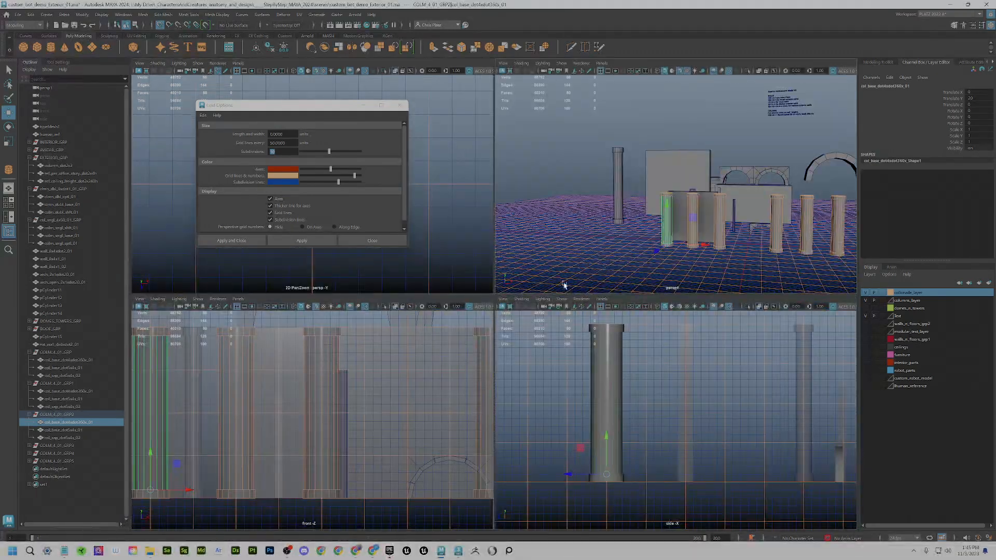
{"action": "key", "text": "space"}
{"action": "key", "text": "space"}
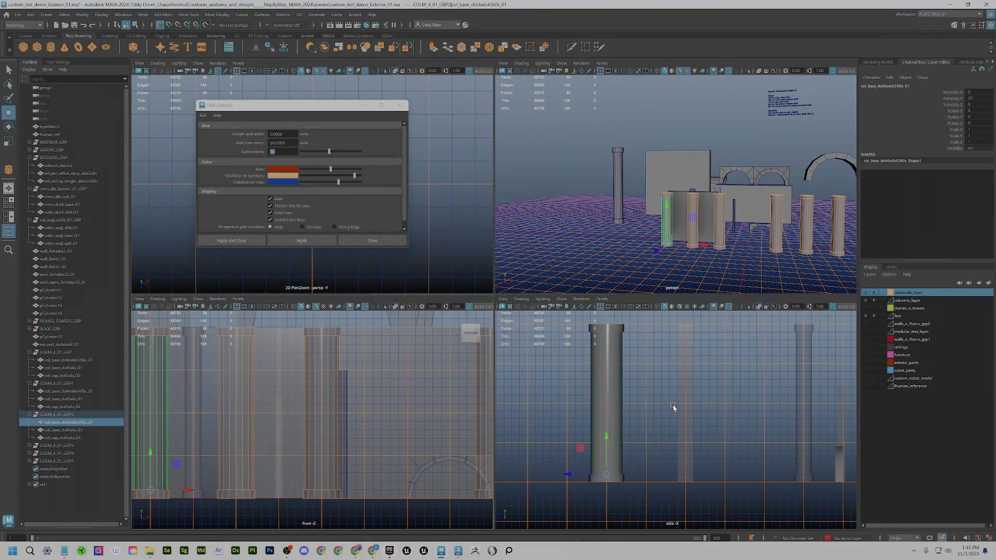
{"action": "key", "text": "f"}
{"action": "scroll", "coordinate": [382, 442], "scroll_direction": "down", "scroll_amount": 5}
{"action": "key", "text": "space"}
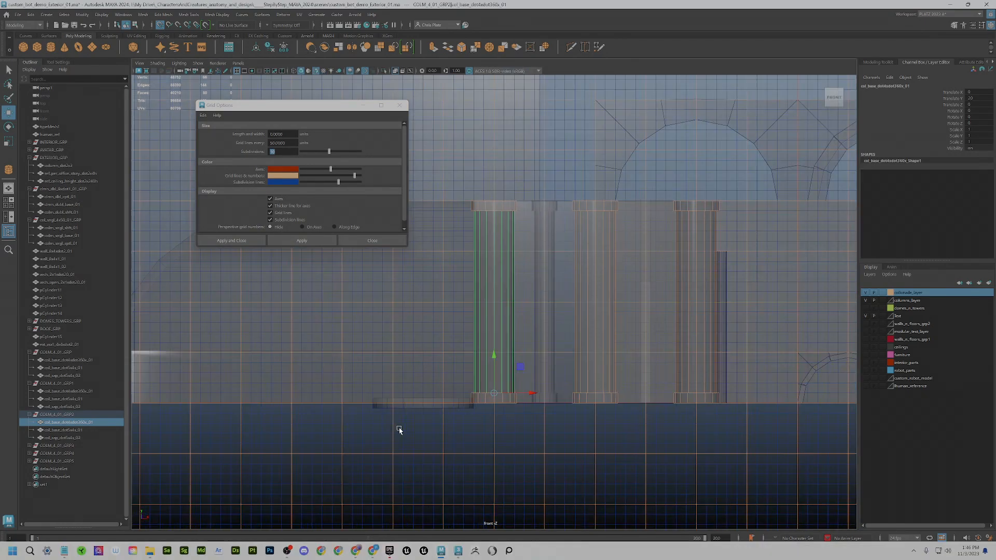
{"action": "scroll", "coordinate": [514, 394], "scroll_direction": "down", "scroll_amount": 2}
{"action": "scroll", "coordinate": [518, 393], "scroll_direction": "down", "scroll_amount": 4}
{"action": "middle_click_drag", "start_coordinate": [571, 339], "coordinate": [536, 414], "text": "alt"}
{"action": "scroll", "coordinate": [581, 352], "scroll_direction": "up", "scroll_amount": 5}
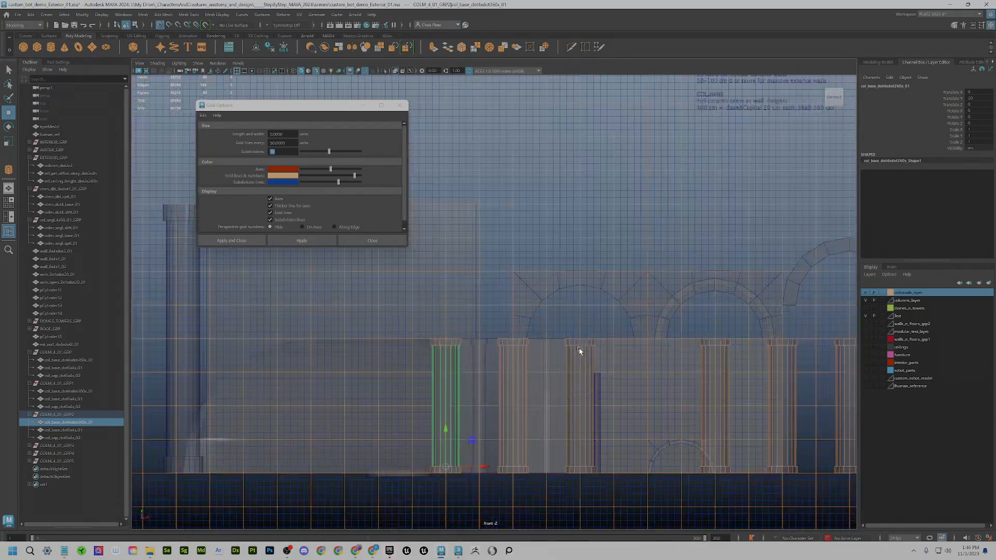
- Draw a polygon cylinder of radius 100 above the column tops beside the arch
{"action": "left_click", "coordinate": [51, 48]}
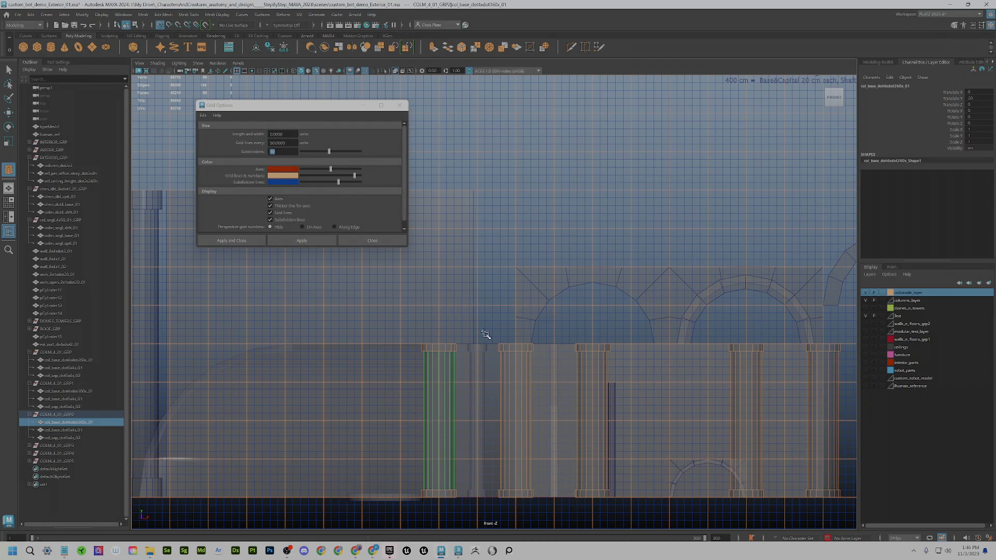
{"action": "scroll", "coordinate": [478, 332], "scroll_direction": "up", "scroll_amount": 2}
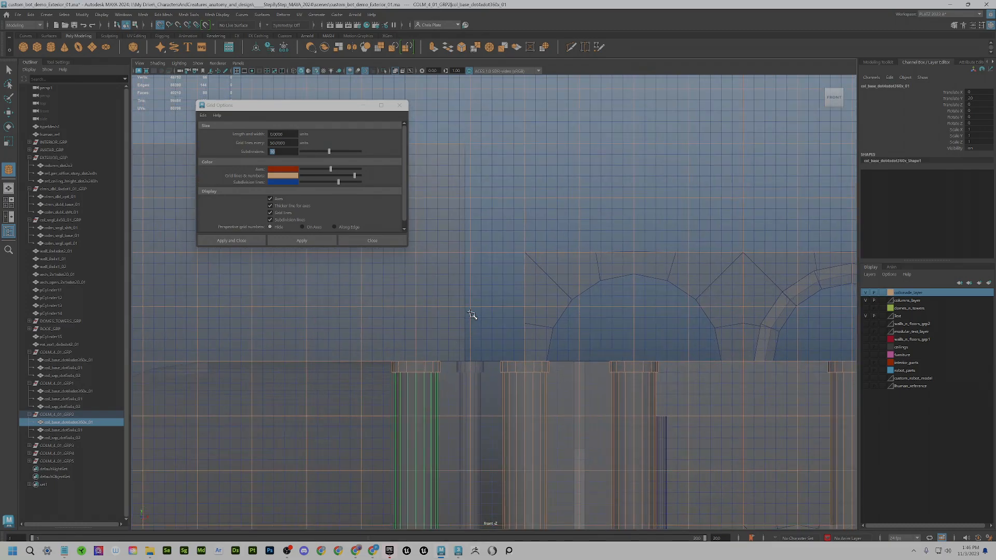
{"action": "left_click_drag", "start_coordinate": [470, 306], "coordinate": [528, 306]}
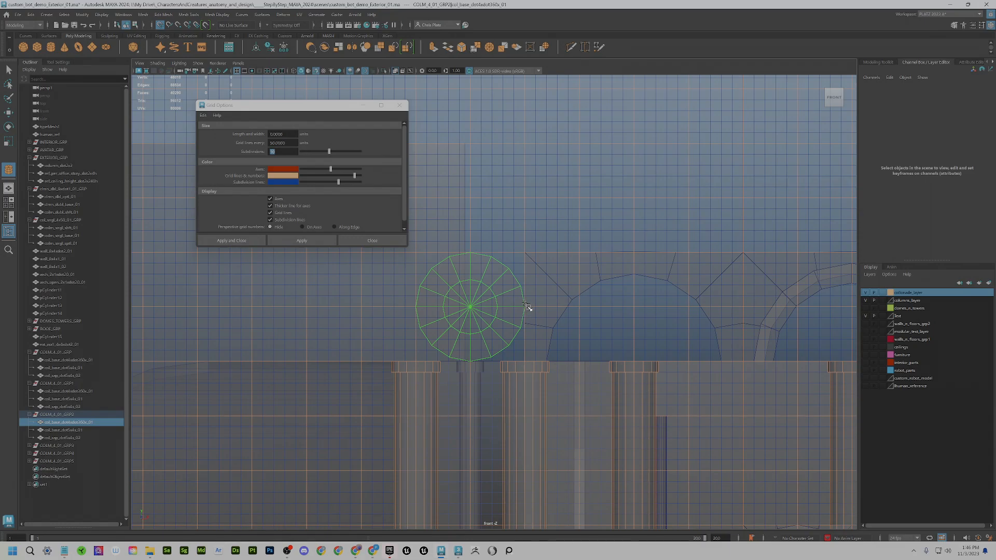
{"action": "left_click_drag", "start_coordinate": [516, 300], "coordinate": [517, 291]}
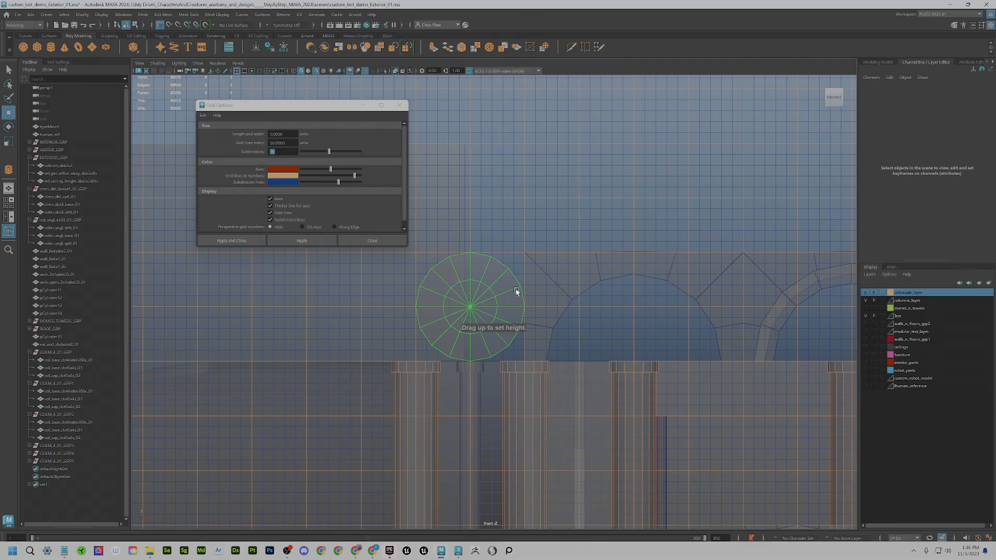
- Set polyCylinder8's Height to 20 in the Attribute Editor, making it a flat disc
{"action": "key", "text": "space"}
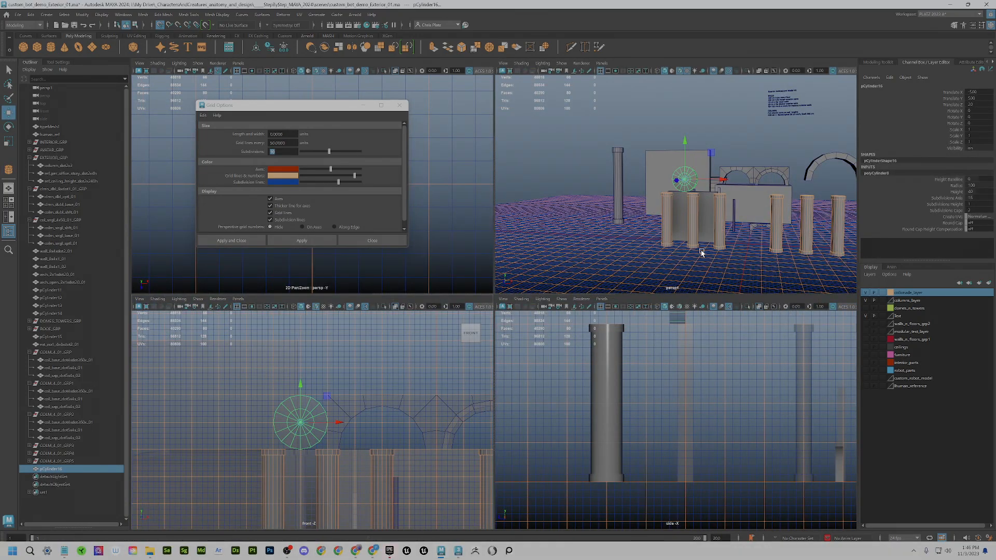
{"action": "key", "text": "f"}
{"action": "left_click_drag", "start_coordinate": [684, 248], "coordinate": [772, 174], "text": "alt"}
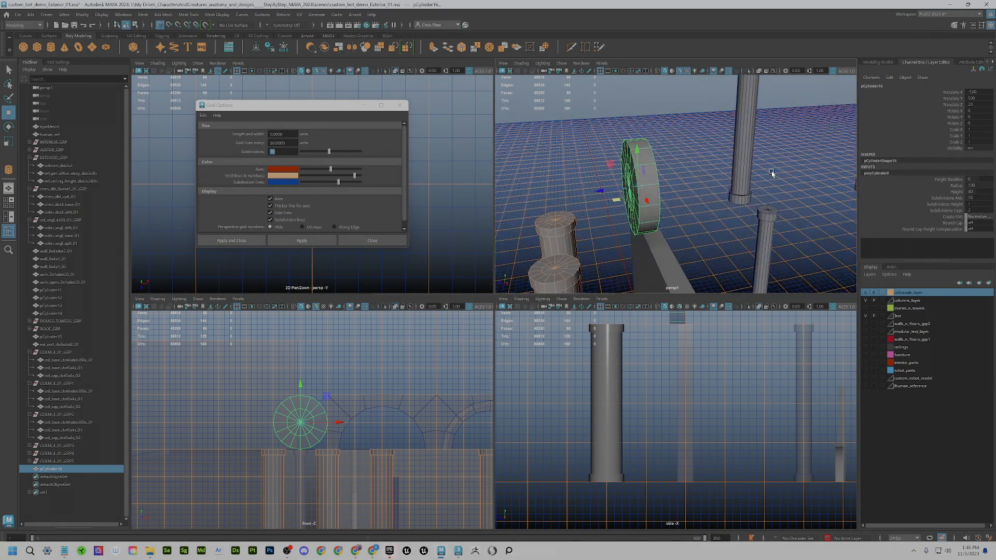
{"action": "left_click", "coordinate": [974, 62]}
{"action": "left_click", "coordinate": [917, 86]}
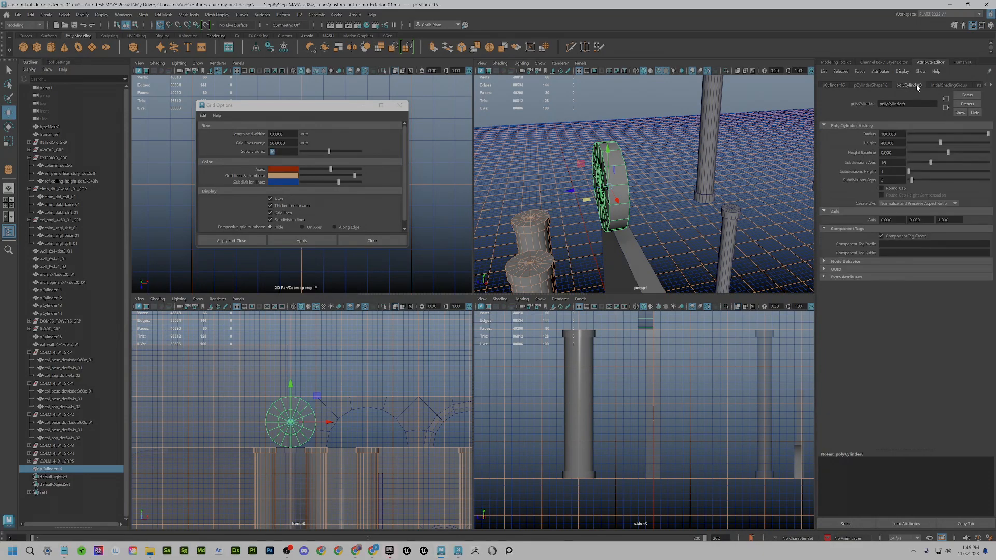
{"action": "left_click", "coordinate": [890, 162]}
{"action": "scroll", "coordinate": [350, 419], "scroll_direction": "up", "scroll_amount": 3}
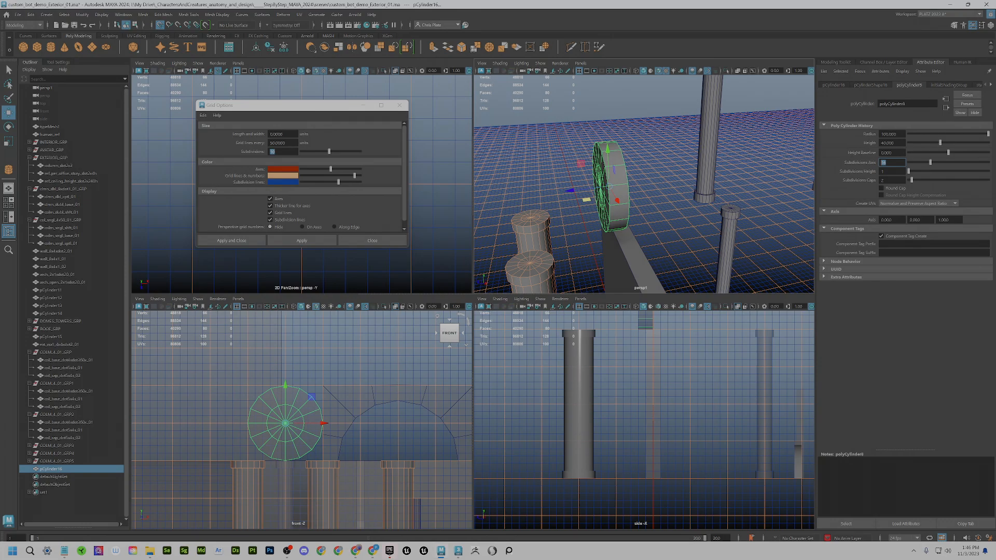
{"action": "left_click_drag", "start_coordinate": [612, 237], "coordinate": [577, 276], "text": "alt"}
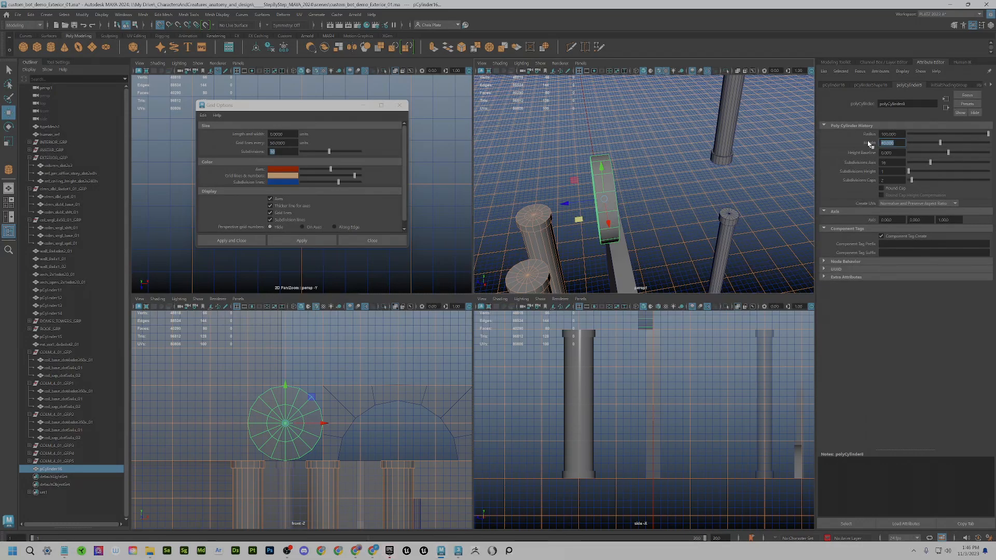
{"action": "key", "text": "Return"}
{"action": "left_click_drag", "start_coordinate": [588, 206], "coordinate": [575, 252], "text": "alt"}
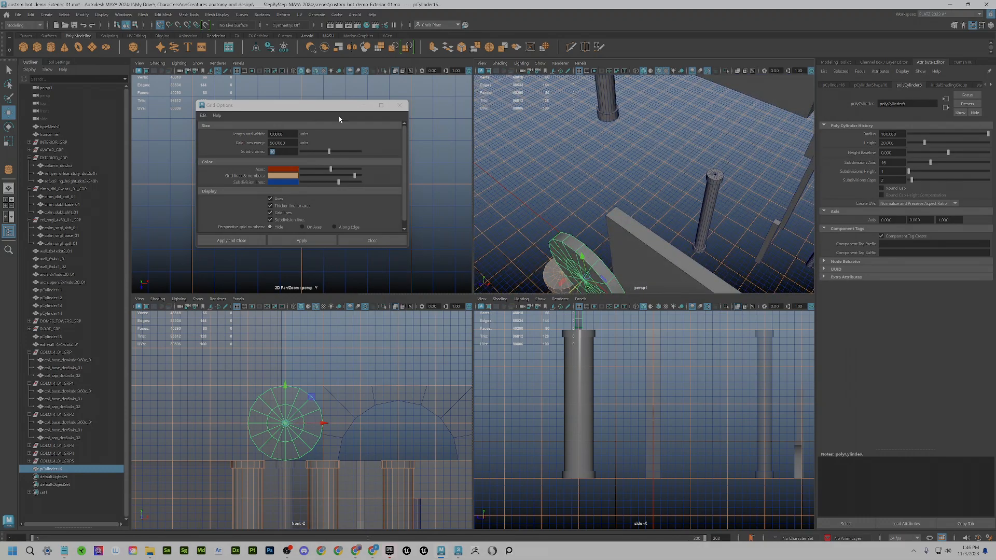
{"action": "left_click_drag", "start_coordinate": [335, 105], "coordinate": [161, 204]}
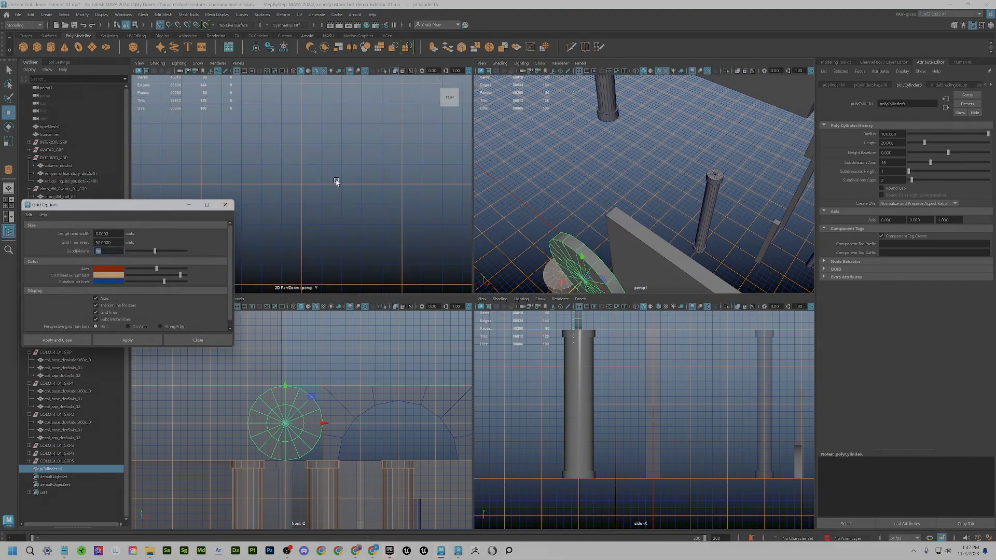
- Frame the cylinder in the top and perspective views and change its height to 60
{"action": "scroll", "coordinate": [336, 181], "scroll_direction": "down", "scroll_amount": 1}
{"action": "scroll", "coordinate": [336, 181], "scroll_direction": "down", "scroll_amount": 5}
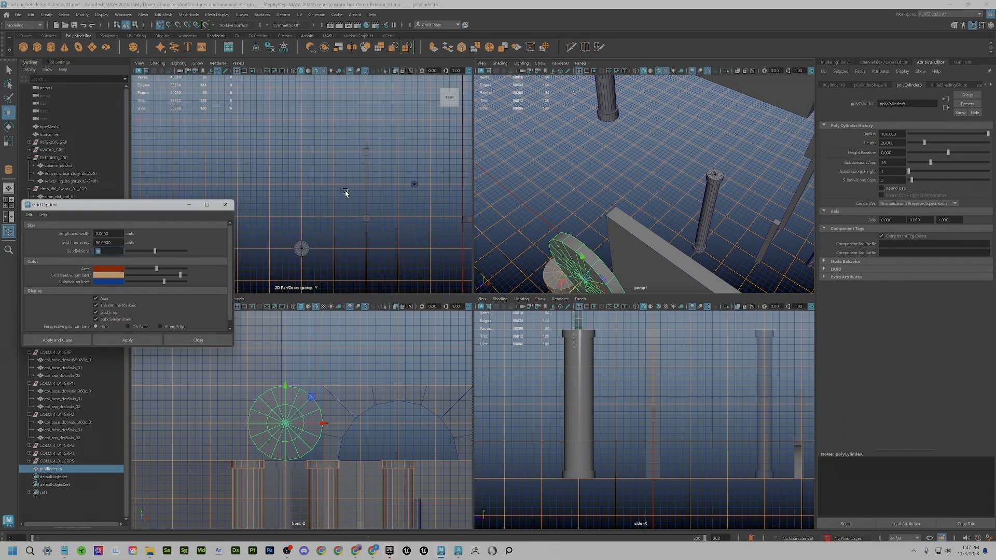
{"action": "middle_click_drag", "start_coordinate": [350, 207], "coordinate": [356, 183], "text": "alt"}
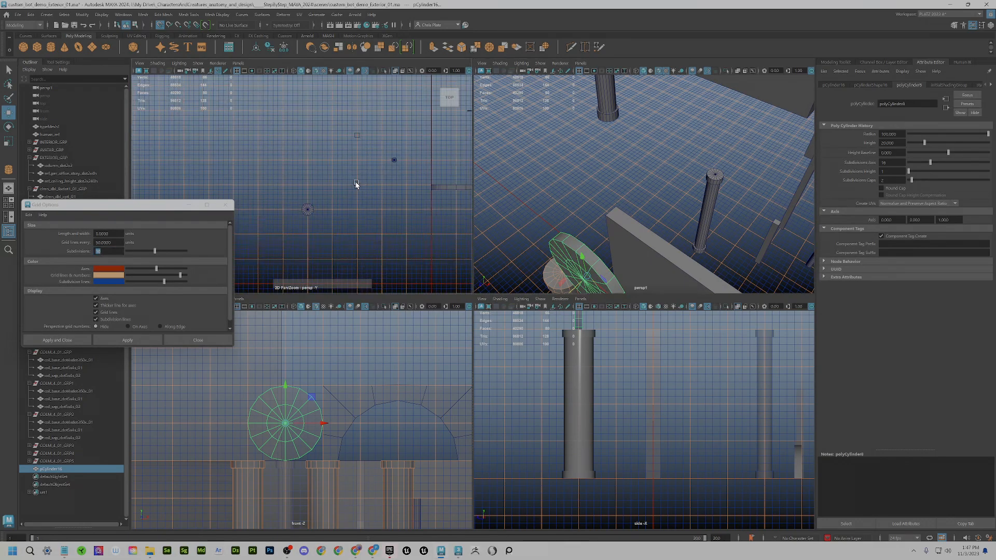
{"action": "key", "text": "f"}
{"action": "scroll", "coordinate": [330, 210], "scroll_direction": "down", "scroll_amount": 4}
{"action": "scroll", "coordinate": [334, 205], "scroll_direction": "up", "scroll_amount": 1}
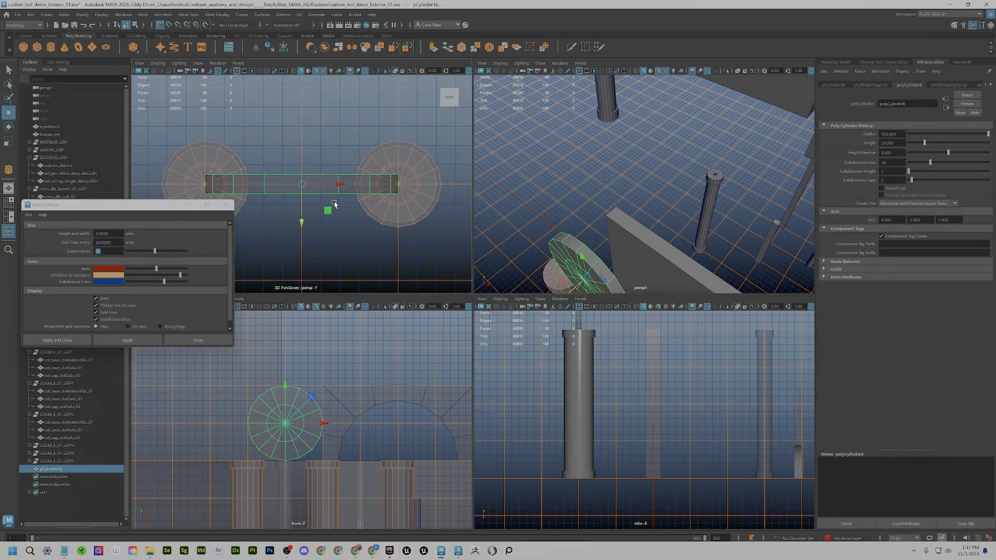
{"action": "key", "text": "f"}
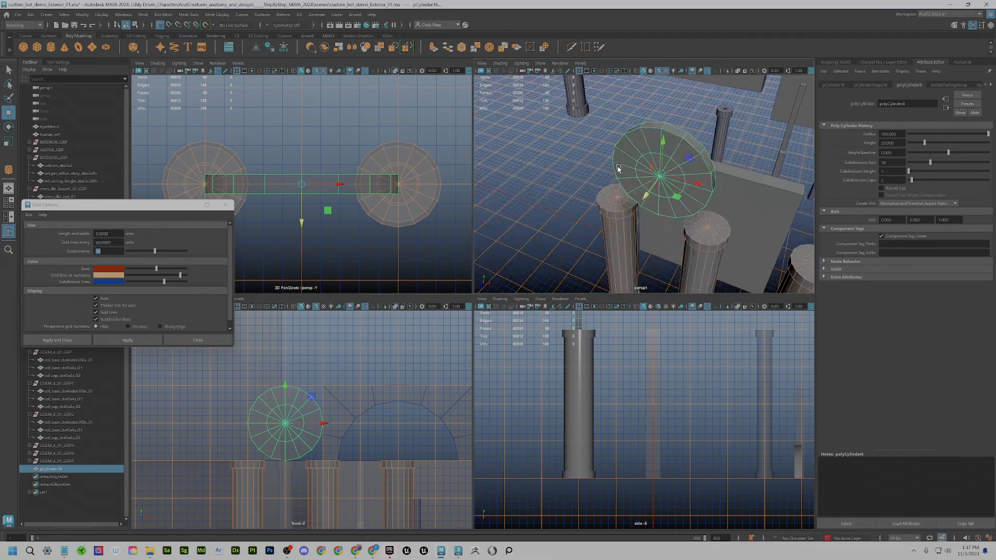
{"action": "left_click_drag", "start_coordinate": [636, 169], "coordinate": [636, 177], "text": "alt"}
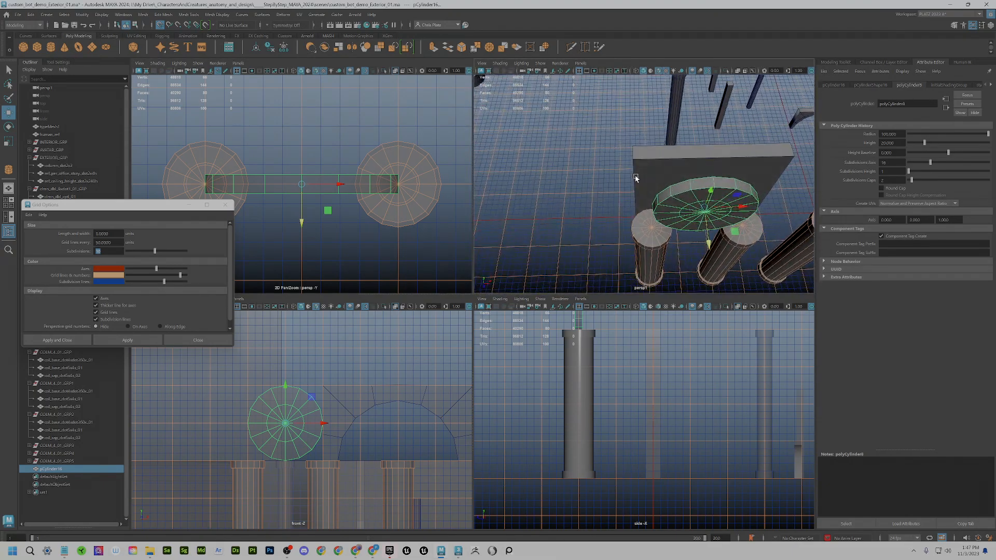
{"action": "left_click", "coordinate": [893, 142]}
{"action": "key", "text": "Tab"}
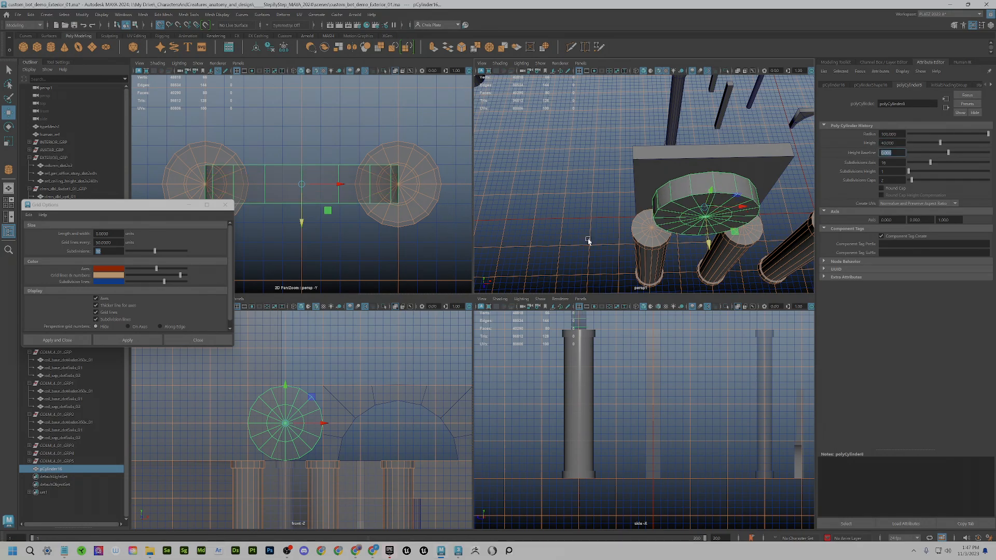
{"action": "left_click", "coordinate": [893, 143]}
{"action": "type", "text": "60"}
{"action": "key", "text": "Tab"}
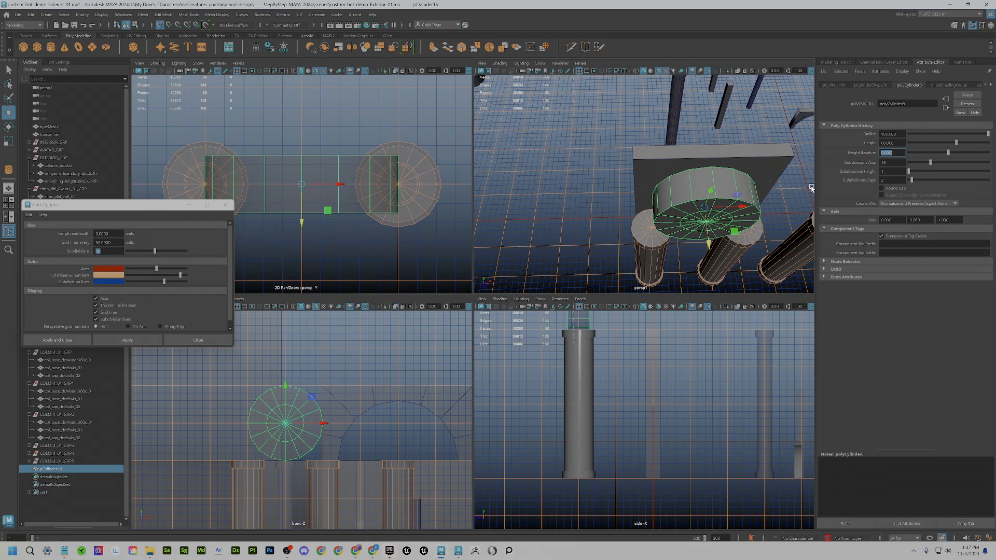
- Delete the cylinder's lower-half faces, then undo to restore them
{"action": "left_click_drag", "start_coordinate": [812, 188], "coordinate": [718, 190], "text": "alt"}
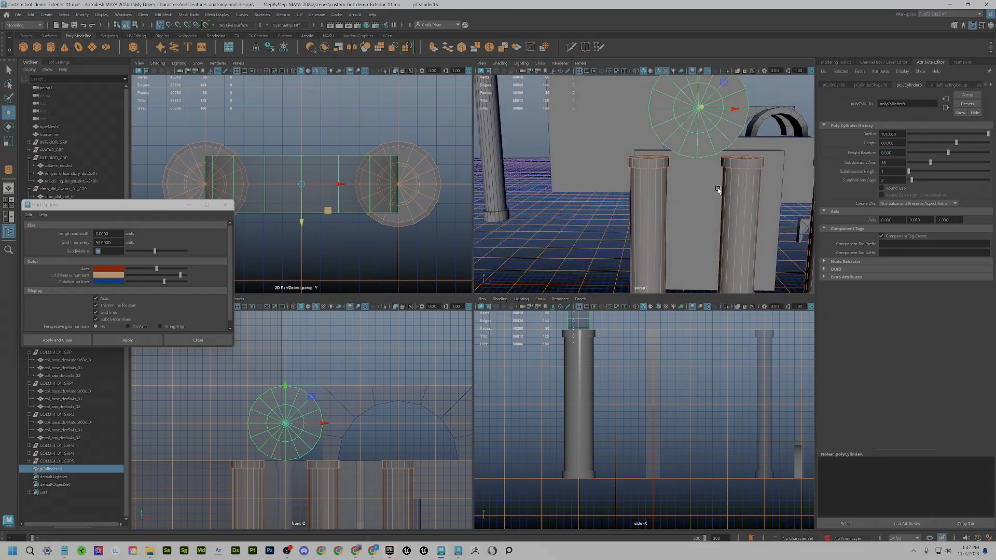
{"action": "middle_click_drag", "start_coordinate": [718, 190], "coordinate": [649, 255], "text": "alt"}
{"action": "middle_click_drag", "start_coordinate": [652, 213], "coordinate": [661, 205], "text": "alt"}
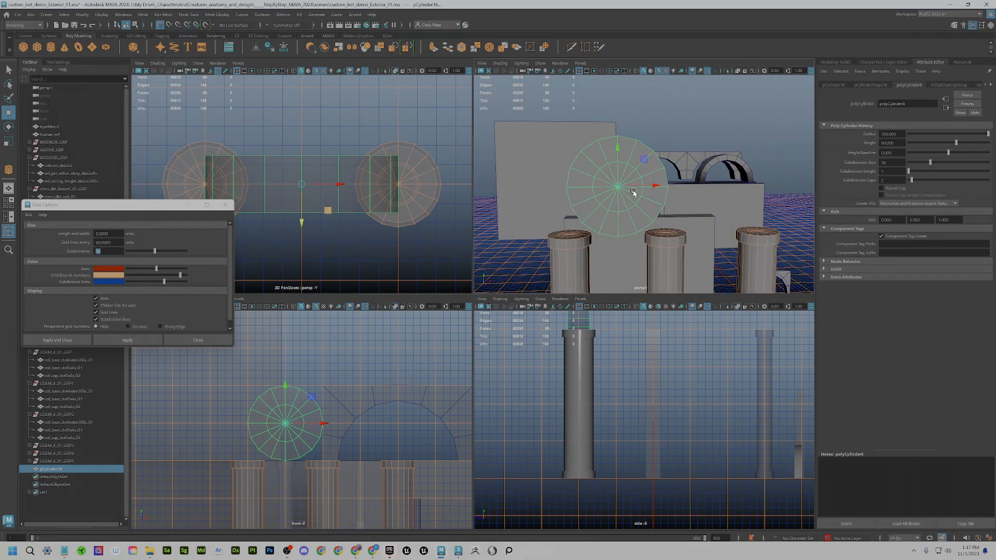
{"action": "right_click_drag", "start_coordinate": [634, 192], "coordinate": [648, 216], "text": "alt"}
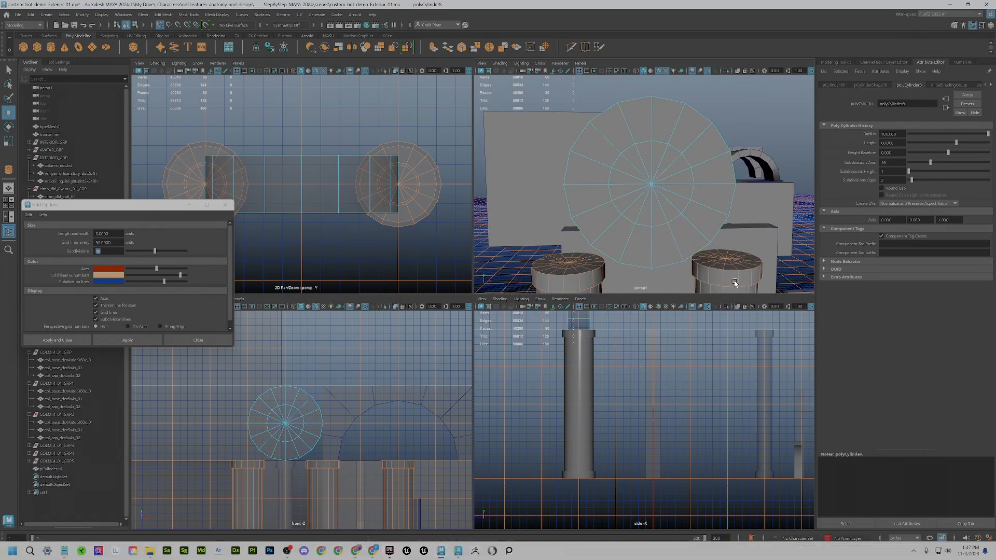
{"action": "left_click_drag", "start_coordinate": [735, 282], "coordinate": [555, 196]}
{"action": "key", "text": "Delete"}
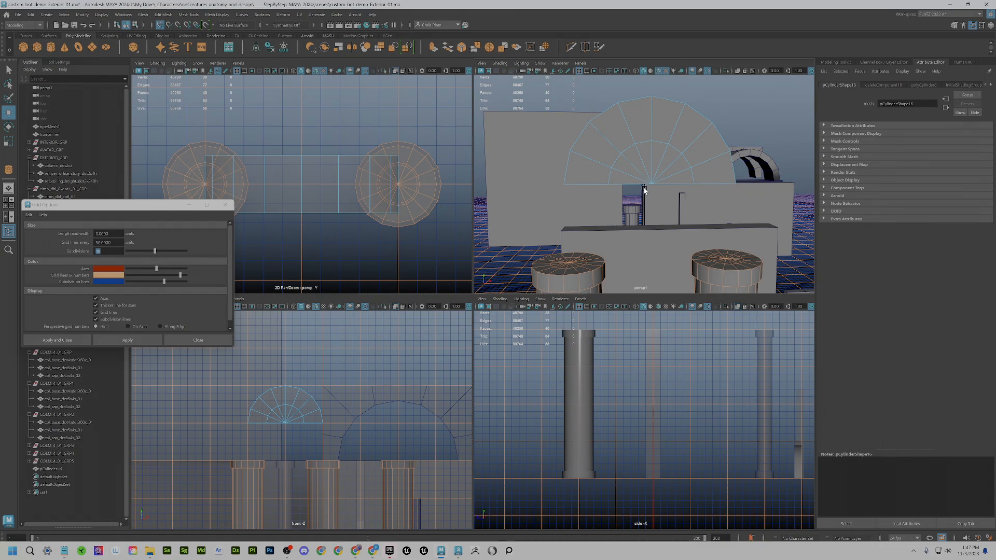
{"action": "right_click_drag", "start_coordinate": [644, 160], "coordinate": [638, 149]}
{"action": "key", "text": "ctrl+a"}
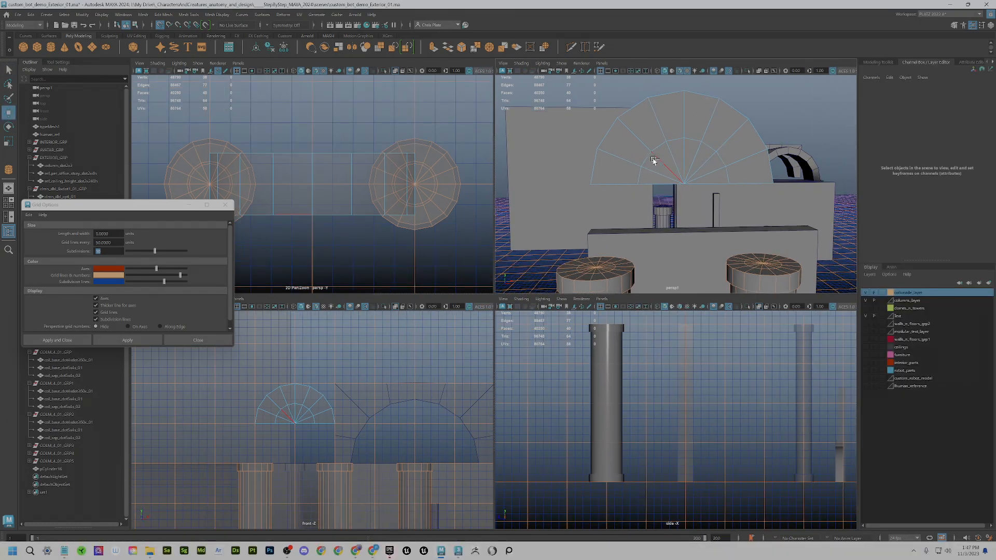
{"action": "key", "text": "ctrl+z"}
- Select the cylinder's two inner edge loops and scale them up slightly
{"action": "double_click", "coordinate": [676, 141]}
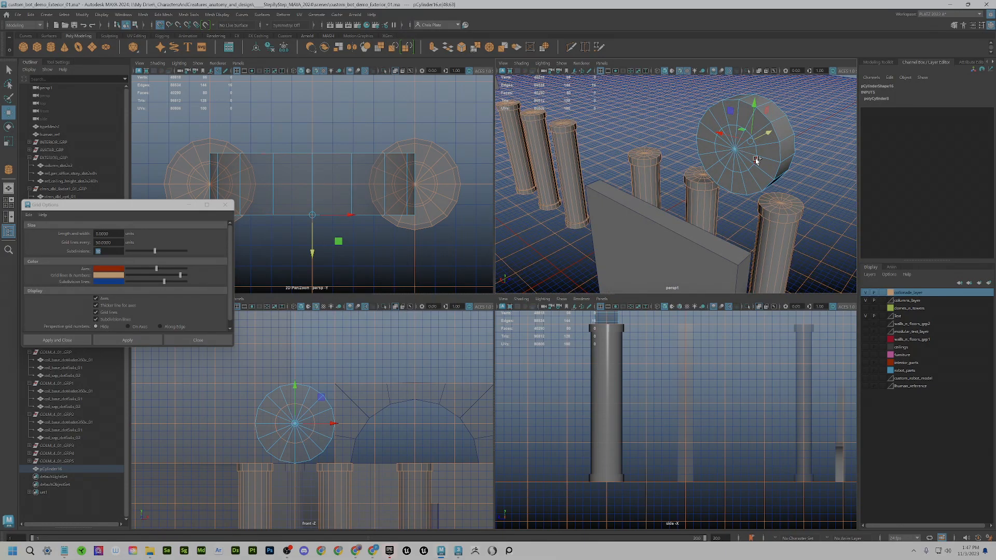
{"action": "double_click", "coordinate": [757, 160], "text": "shift"}
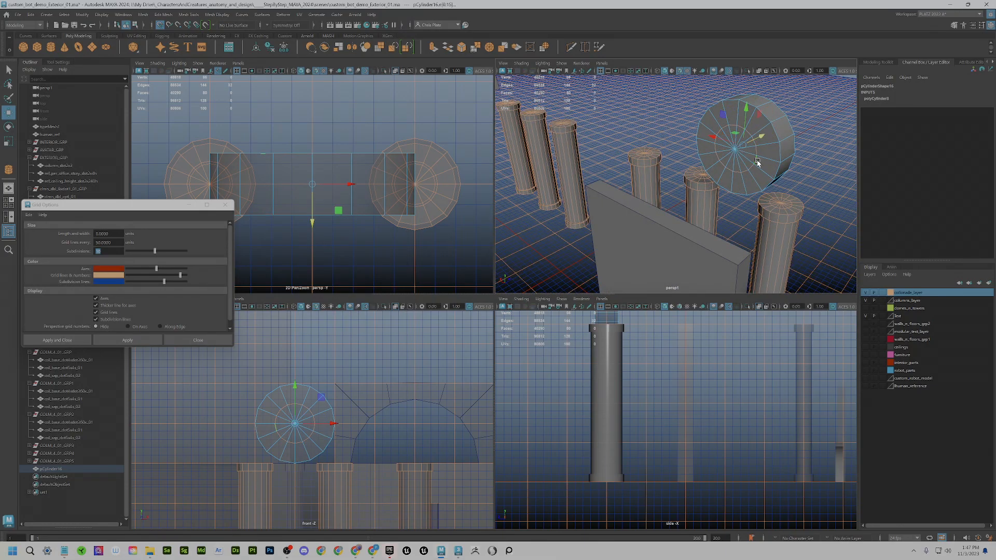
{"action": "left_click_drag", "start_coordinate": [757, 162], "coordinate": [630, 160], "text": "alt"}
{"action": "scroll", "coordinate": [326, 402], "scroll_direction": "up", "scroll_amount": 3}
{"action": "middle_click_drag", "start_coordinate": [325, 405], "coordinate": [348, 430], "text": "alt"}
{"action": "scroll", "coordinate": [349, 439], "scroll_direction": "up", "scroll_amount": 3}
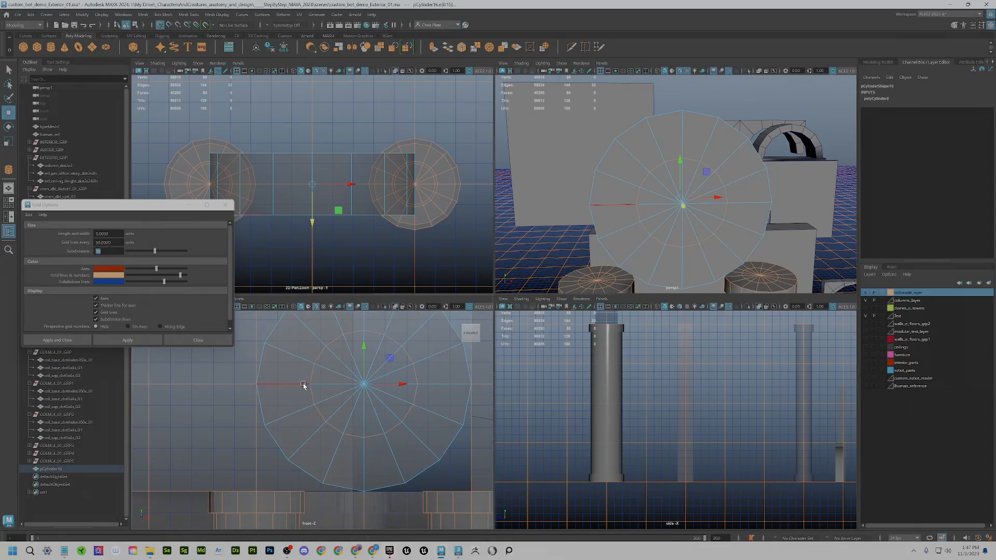
{"action": "key", "text": "r"}
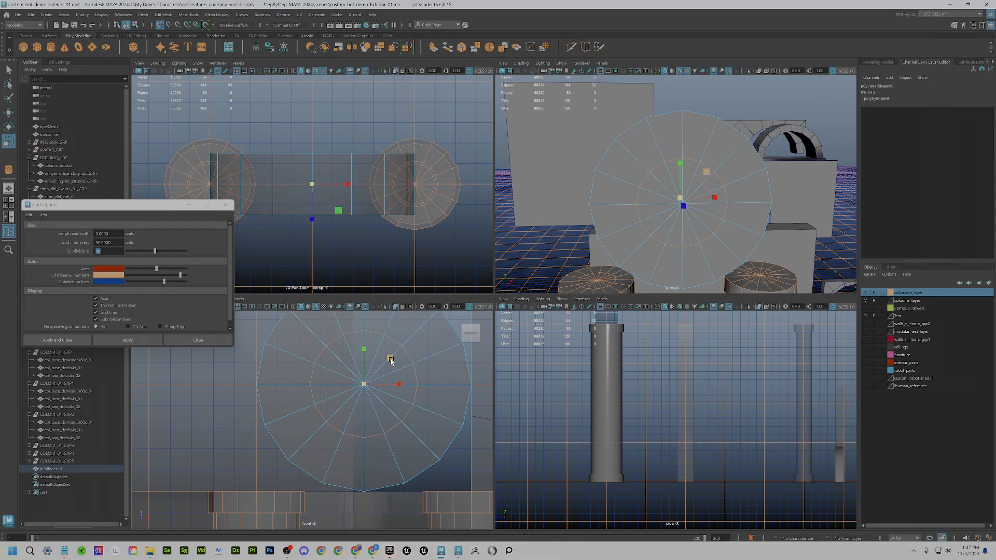
{"action": "left_click_drag", "start_coordinate": [395, 356], "coordinate": [395, 357]}
- Reselect the whole cylinder and lower it to Translate Y 420
{"action": "right_click", "coordinate": [679, 224]}
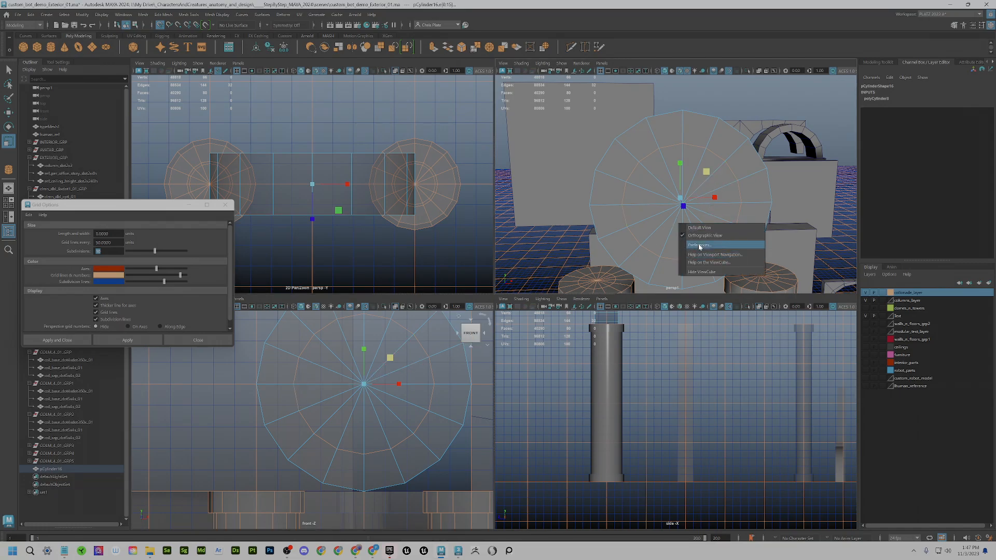
{"action": "left_click", "coordinate": [674, 214]}
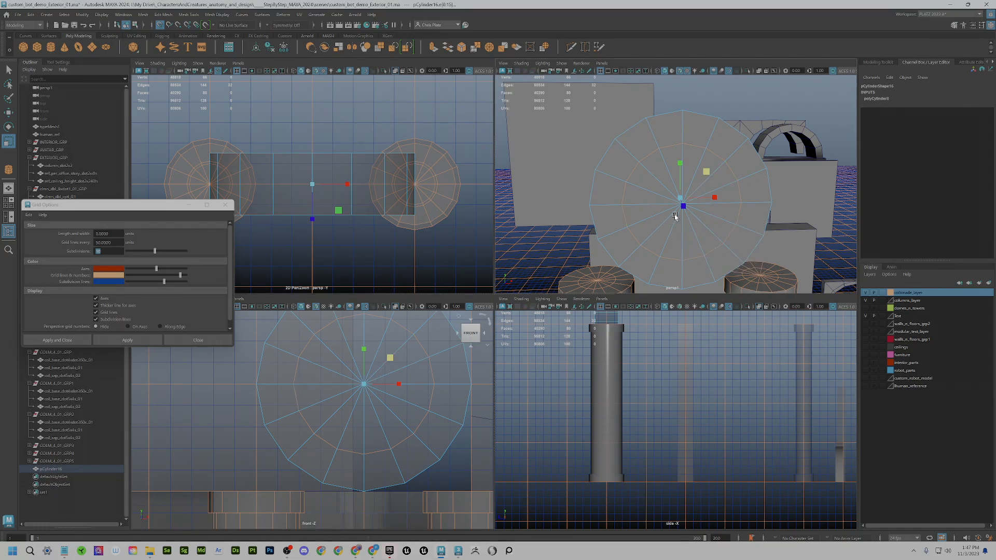
{"action": "right_click", "coordinate": [675, 214]}
{"action": "left_click", "coordinate": [675, 214]}
{"action": "left_click", "coordinate": [675, 211]}
{"action": "right_click_drag", "start_coordinate": [675, 211], "coordinate": [698, 204]}
{"action": "scroll", "coordinate": [690, 208], "scroll_direction": "down", "scroll_amount": 2}
{"action": "key", "text": "w"}
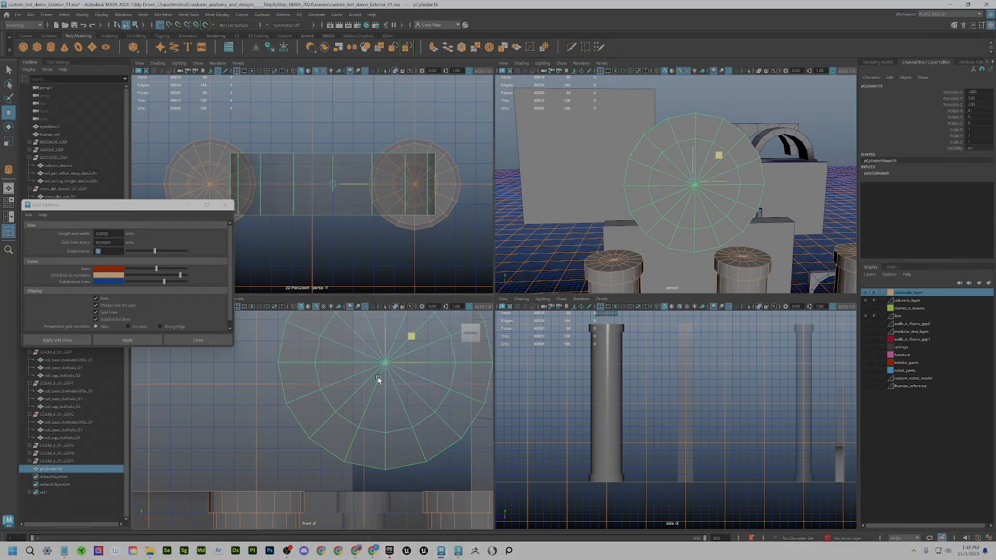
{"action": "left_click_drag", "start_coordinate": [358, 387], "coordinate": [358, 493]}
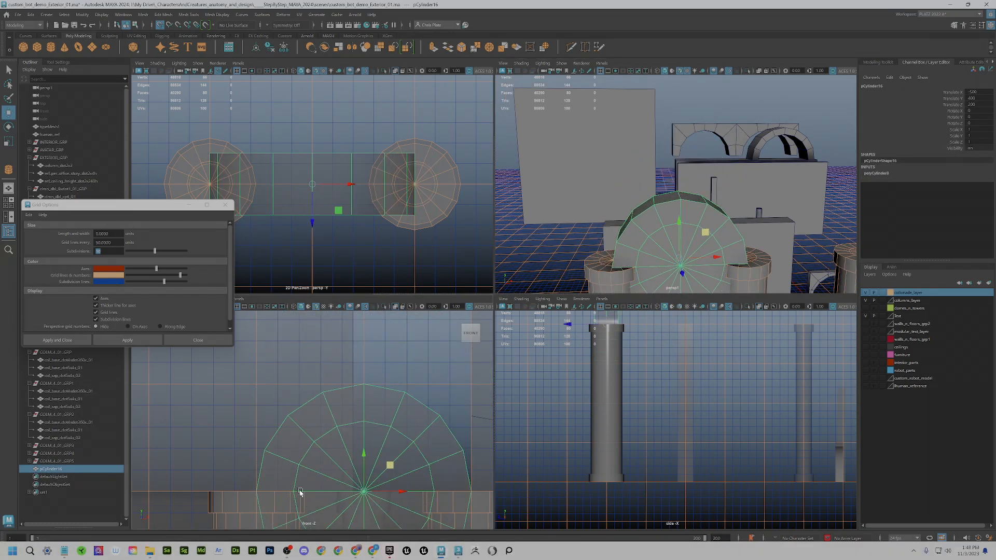
- Inspect the cylinder against the column cap and switch it to face editing
{"action": "left_click_drag", "start_coordinate": [649, 351], "coordinate": [629, 356], "text": "alt"}
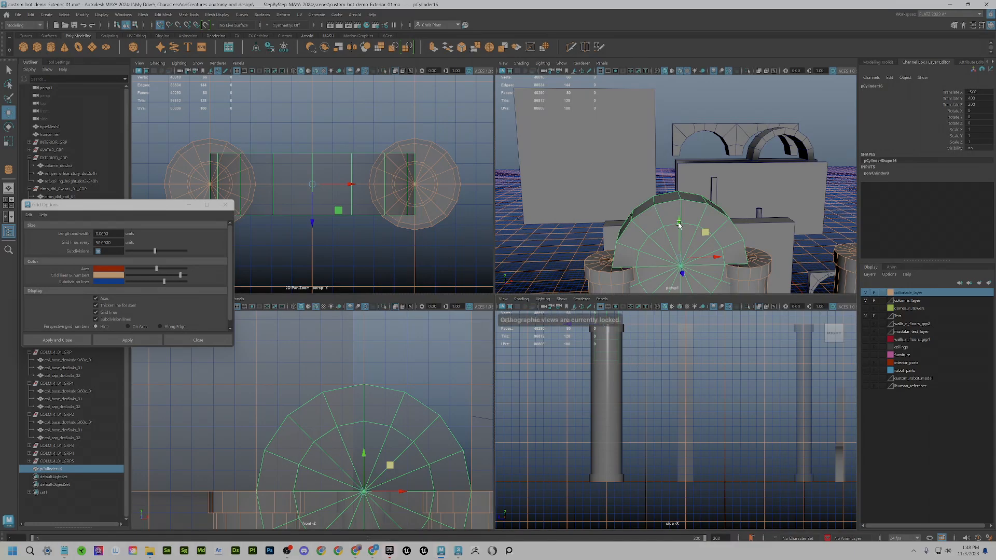
{"action": "left_click_drag", "start_coordinate": [622, 273], "coordinate": [634, 288], "text": "alt"}
{"action": "scroll", "coordinate": [633, 288], "scroll_direction": "up", "scroll_amount": 5}
{"action": "middle_click_drag", "start_coordinate": [634, 288], "coordinate": [661, 154], "text": "alt"}
{"action": "scroll", "coordinate": [625, 216], "scroll_direction": "up", "scroll_amount": 4}
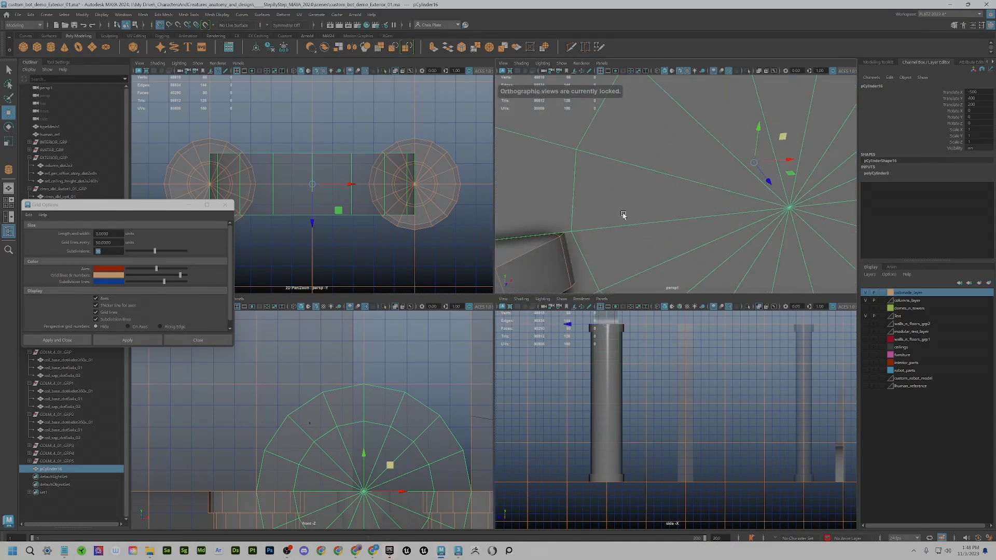
{"action": "scroll", "coordinate": [617, 219], "scroll_direction": "down", "scroll_amount": 3}
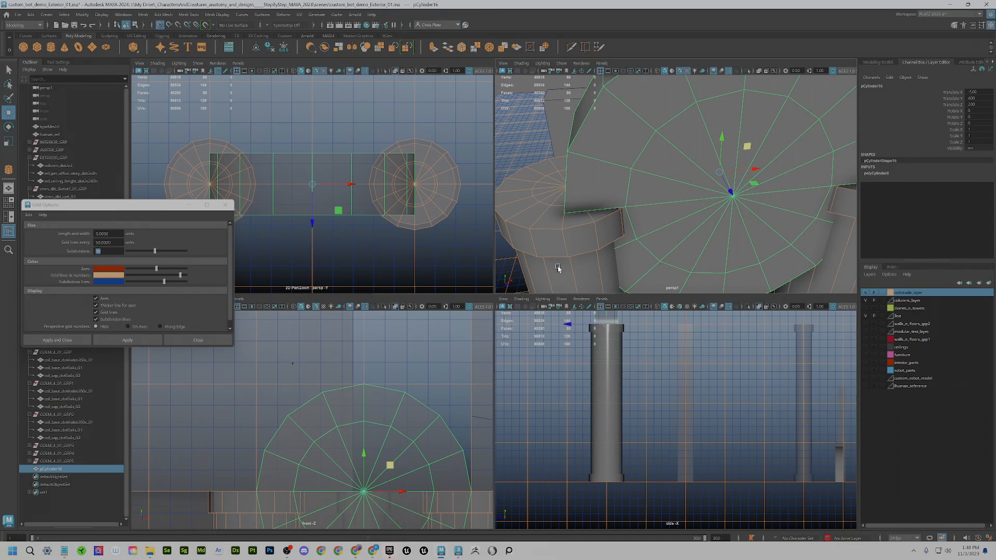
{"action": "right_click_drag", "start_coordinate": [661, 177], "coordinate": [659, 142]}
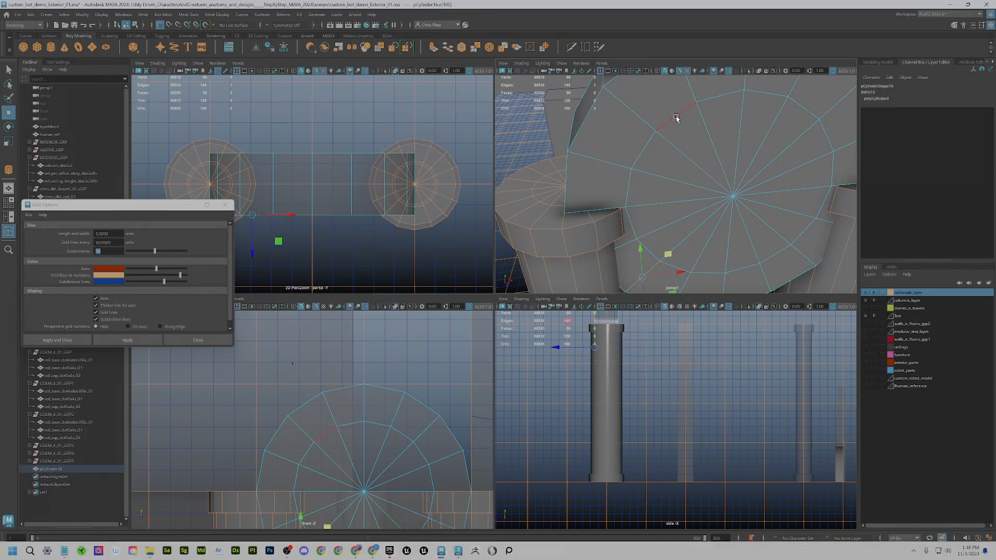
{"action": "left_click_drag", "start_coordinate": [671, 126], "coordinate": [722, 144], "text": "alt"}
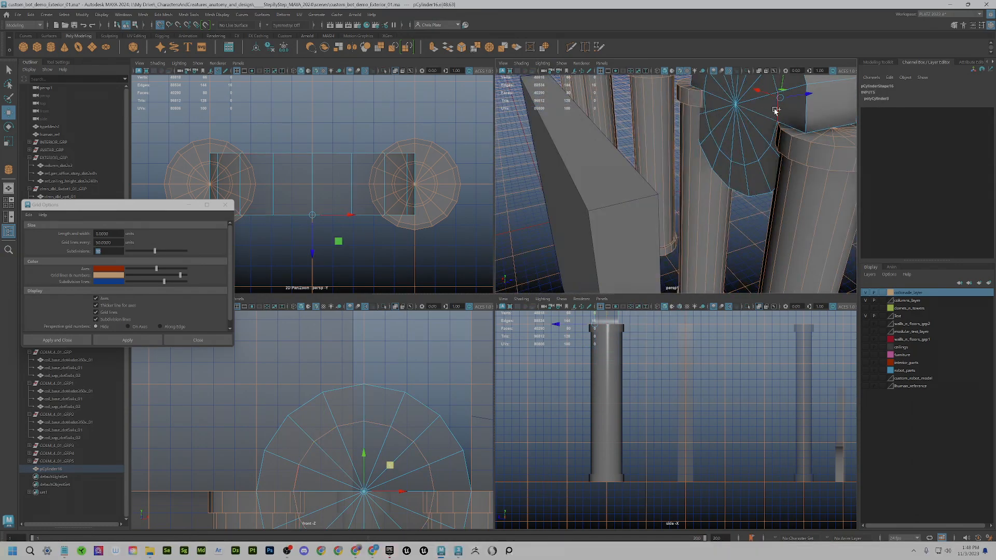
{"action": "key", "text": "f"}
{"action": "left_click_drag", "start_coordinate": [648, 215], "coordinate": [636, 218], "text": "alt"}
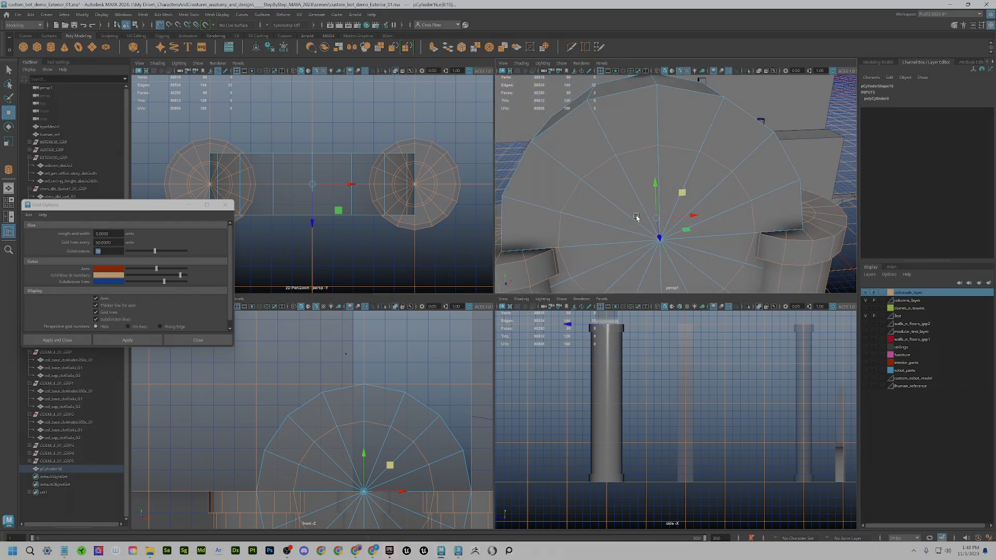
{"action": "key", "text": "r"}
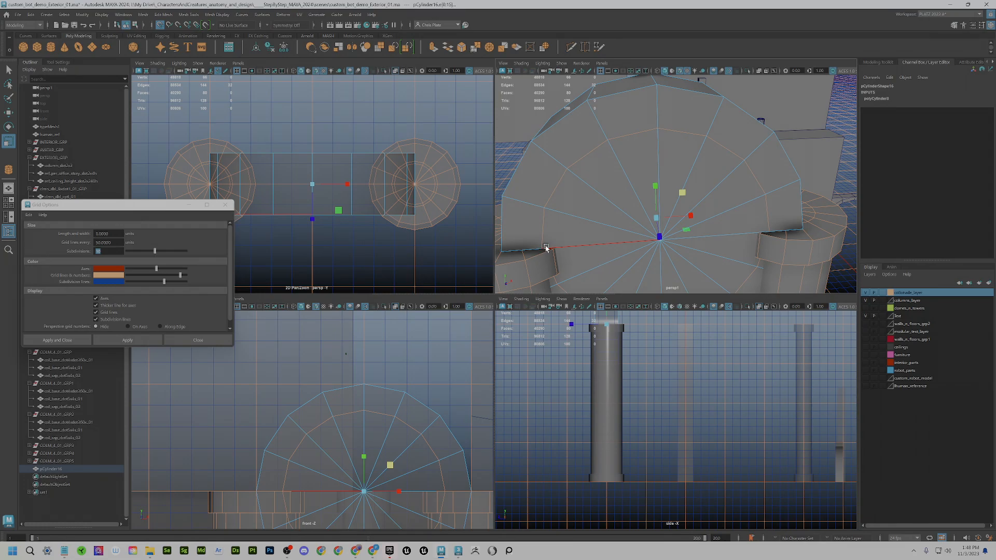
{"action": "left_click_drag", "start_coordinate": [544, 251], "coordinate": [600, 236], "text": "alt"}
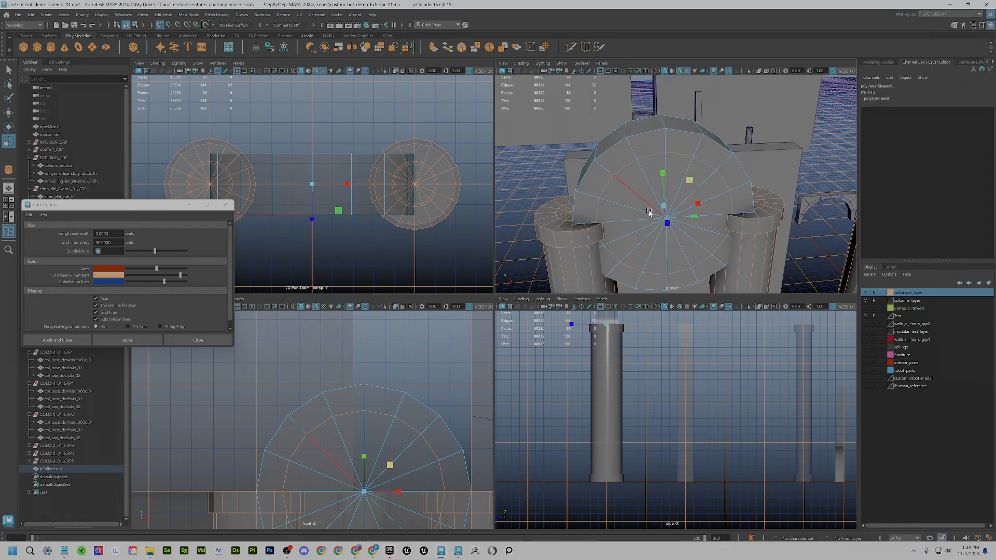
{"action": "right_click_drag", "start_coordinate": [652, 219], "coordinate": [652, 240]}
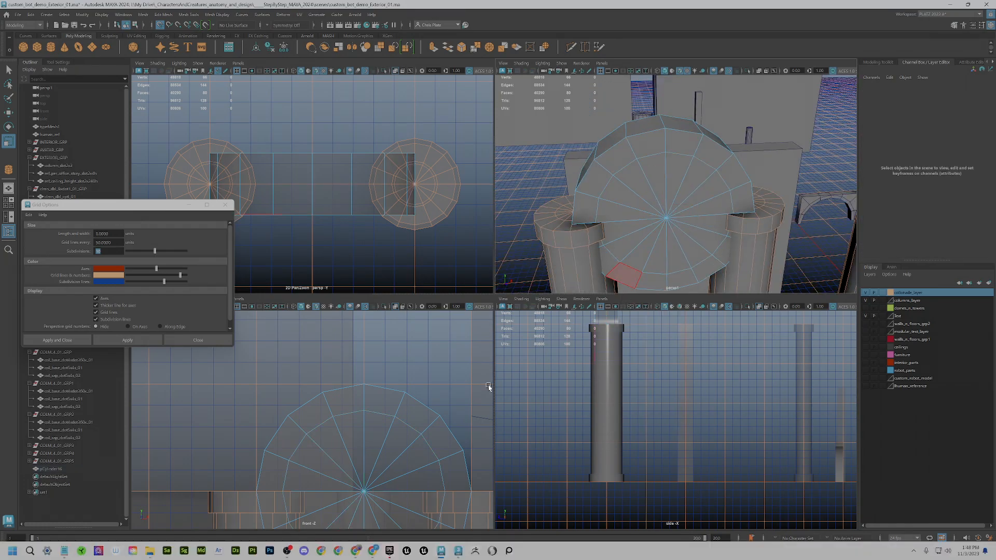
- Delete the disc's lower-half faces and bridge the upper faces into a half-ring arch
{"action": "left_click_drag", "start_coordinate": [721, 244], "coordinate": [745, 258], "text": "alt"}
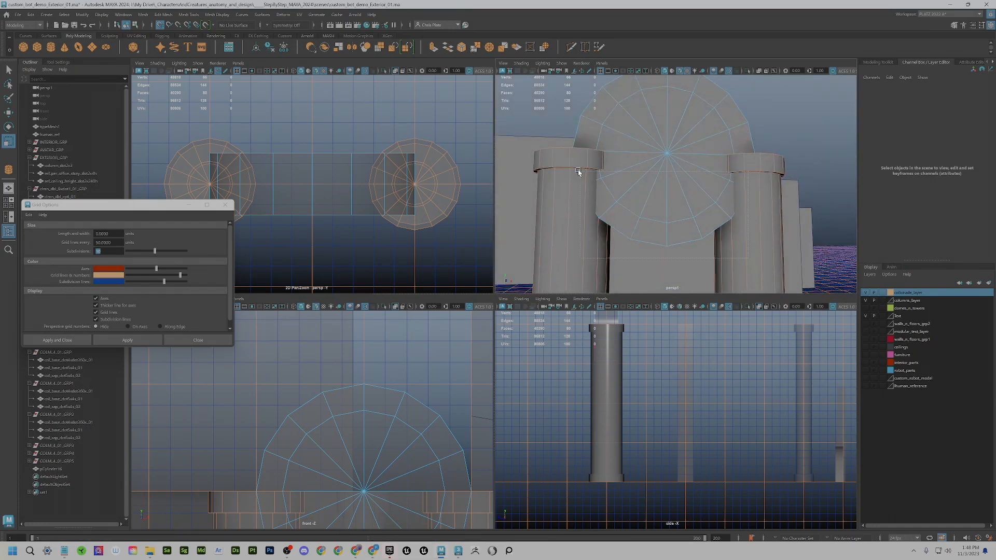
{"action": "left_click_drag", "start_coordinate": [578, 171], "coordinate": [574, 169]}
{"action": "key", "text": "Delete"}
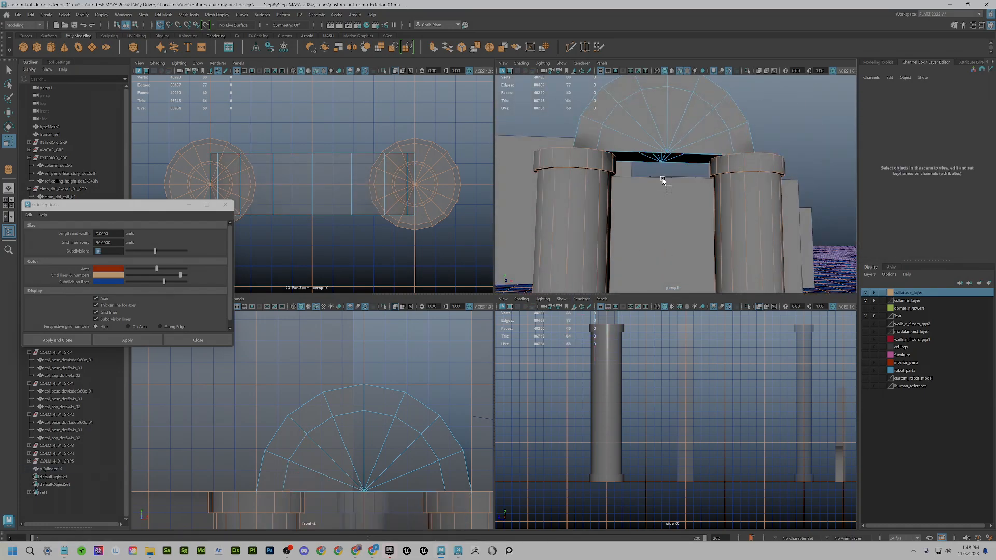
{"action": "left_click_drag", "start_coordinate": [663, 183], "coordinate": [638, 129]}
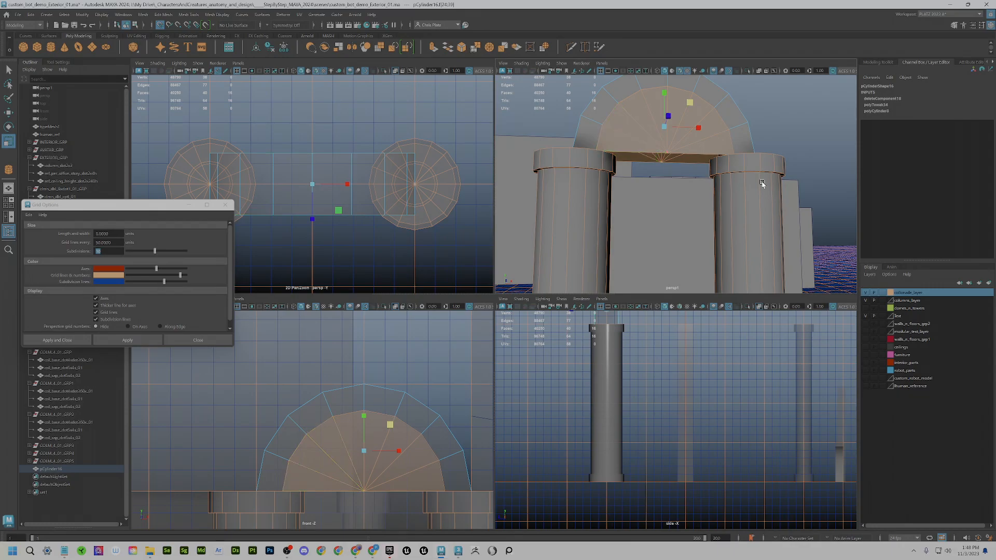
{"action": "left_click", "coordinate": [888, 62]}
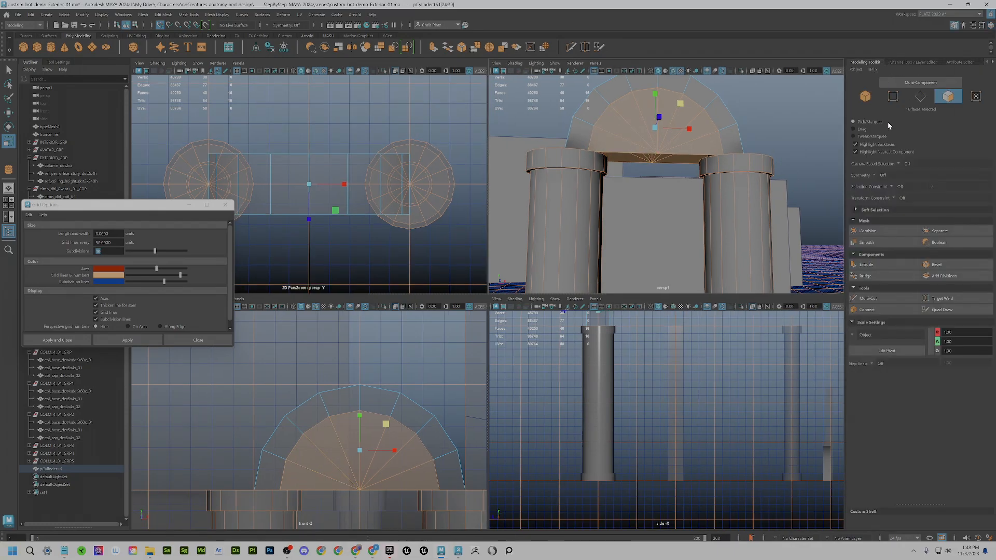
{"action": "key", "text": "q"}
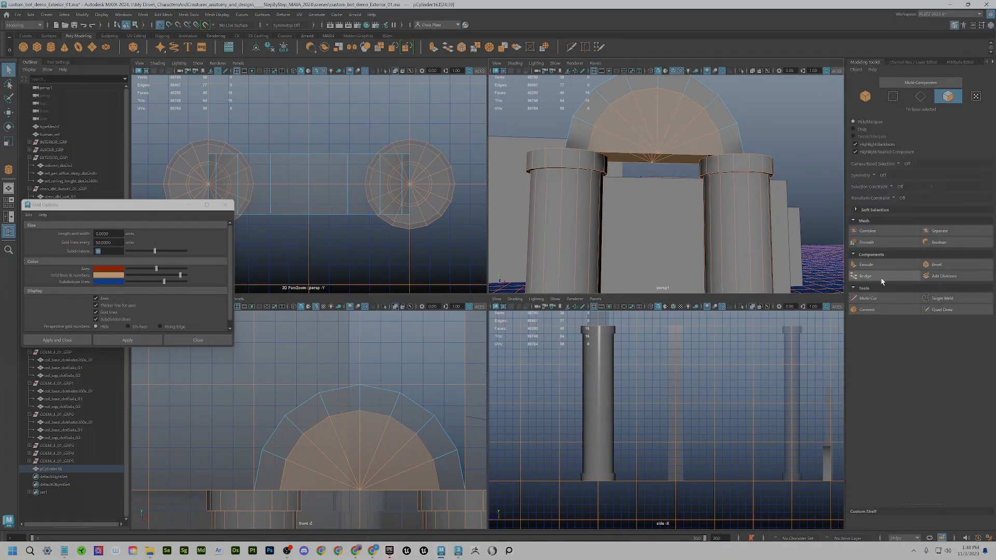
{"action": "left_click", "coordinate": [866, 276]}
- Select the finished arch as one object and isolate it in the view
{"action": "left_click_drag", "start_coordinate": [675, 223], "coordinate": [650, 208], "text": "alt"}
{"action": "right_click_drag", "start_coordinate": [597, 197], "coordinate": [630, 226], "text": "alt"}
{"action": "left_click_drag", "start_coordinate": [630, 226], "coordinate": [645, 208], "text": "alt"}
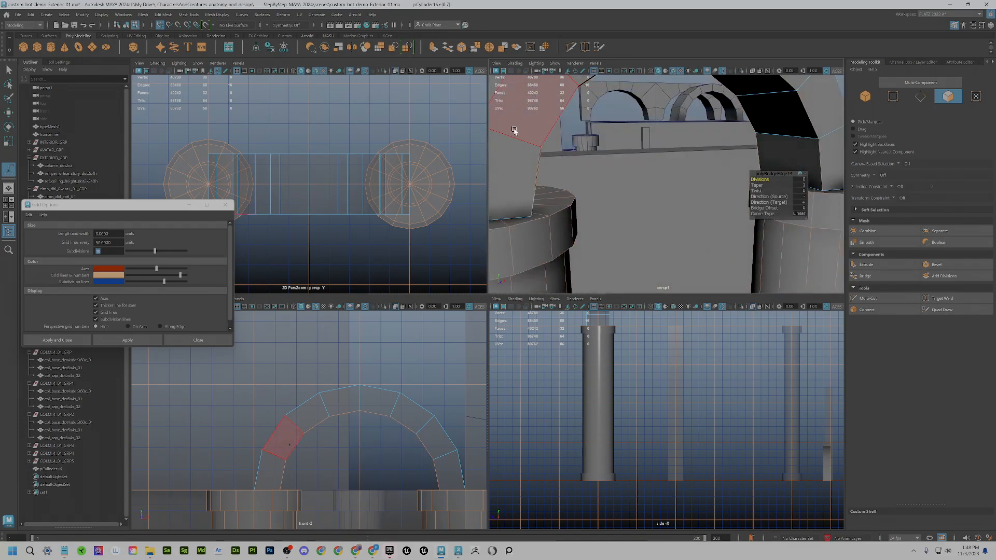
{"action": "right_click_drag", "start_coordinate": [514, 130], "coordinate": [533, 122]}
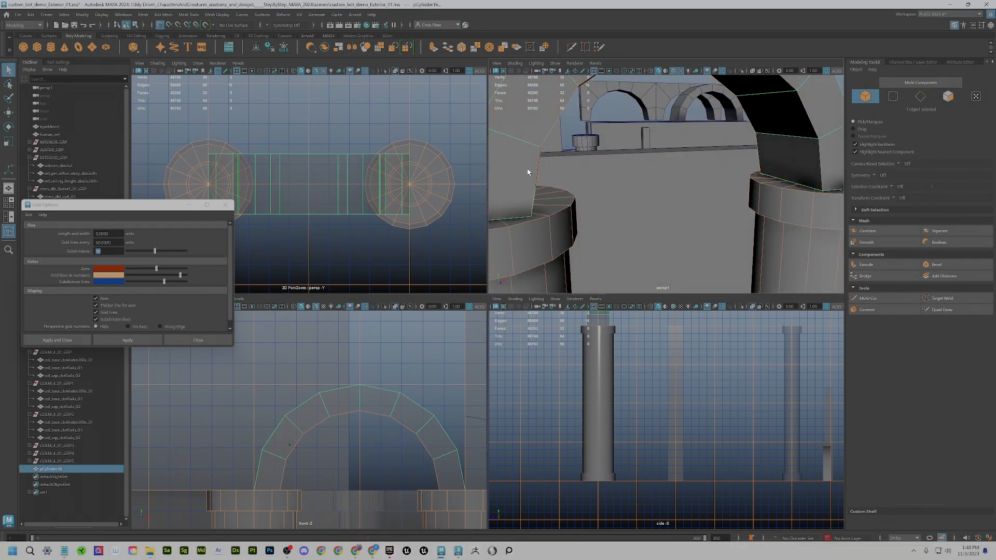
{"action": "left_click", "coordinate": [741, 72]}
{"action": "key", "text": "f"}
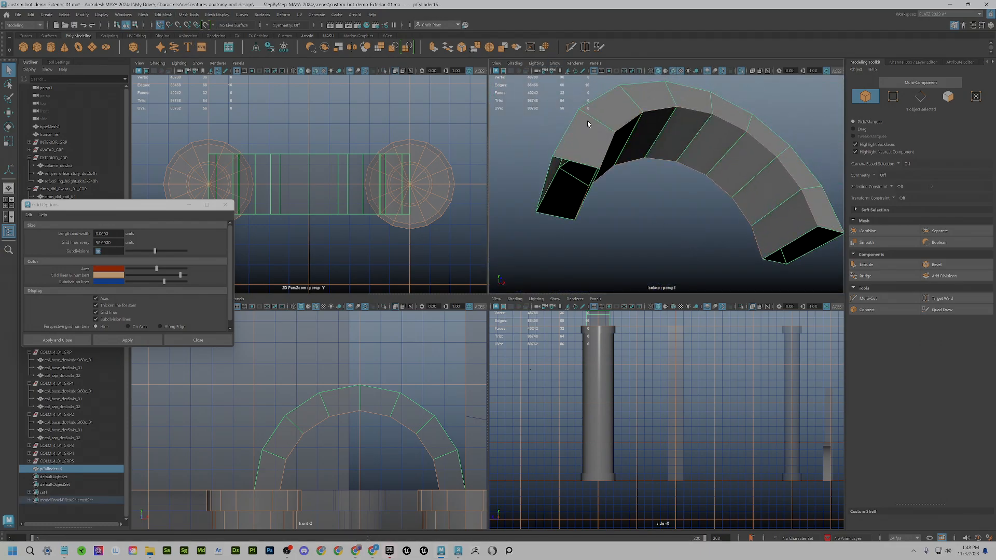
- Cap the open ends of the arch ring with Mesh > Fill Hole
{"action": "left_click", "coordinate": [142, 15]}
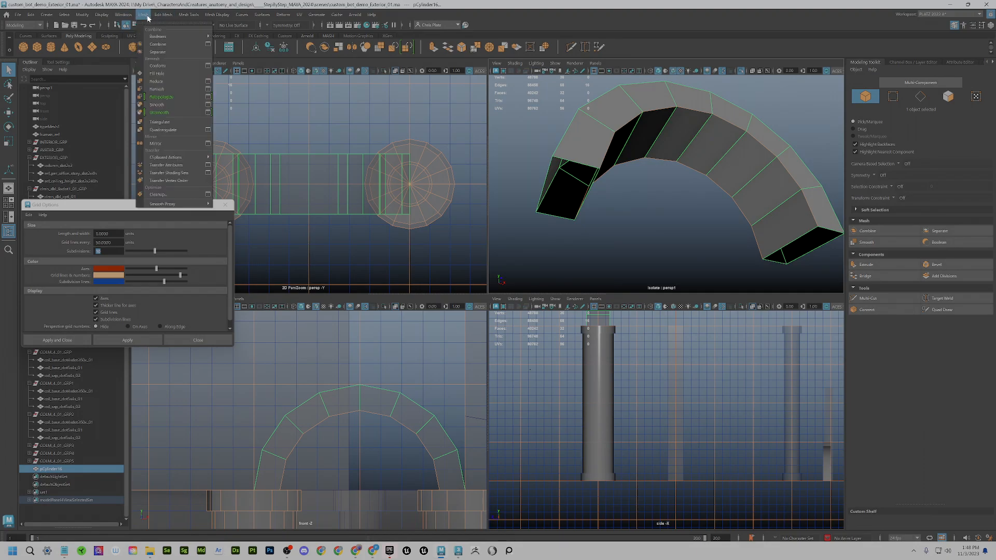
{"action": "left_click", "coordinate": [162, 75]}
{"action": "left_click_drag", "start_coordinate": [689, 166], "coordinate": [659, 200], "text": "alt"}
{"action": "scroll", "coordinate": [649, 250], "scroll_direction": "down", "scroll_amount": 2}
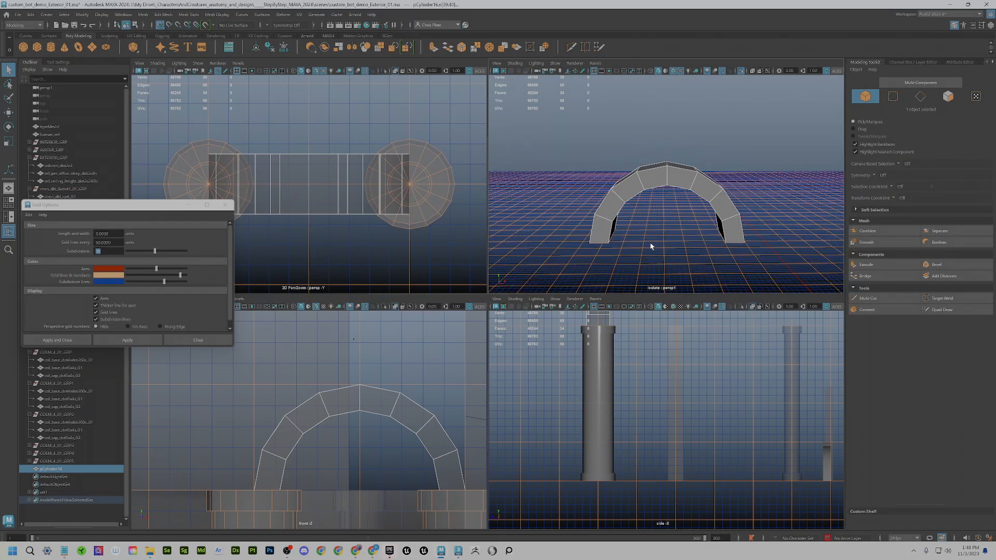
{"action": "scroll", "coordinate": [658, 251], "scroll_direction": "up", "scroll_amount": 2}
- Turn off Isolate Select to restore the columns and walls, then frame the arch with Move active
{"action": "key", "text": "space"}
{"action": "key", "text": "space"}
{"action": "scroll", "coordinate": [617, 341], "scroll_direction": "down", "scroll_amount": 3}
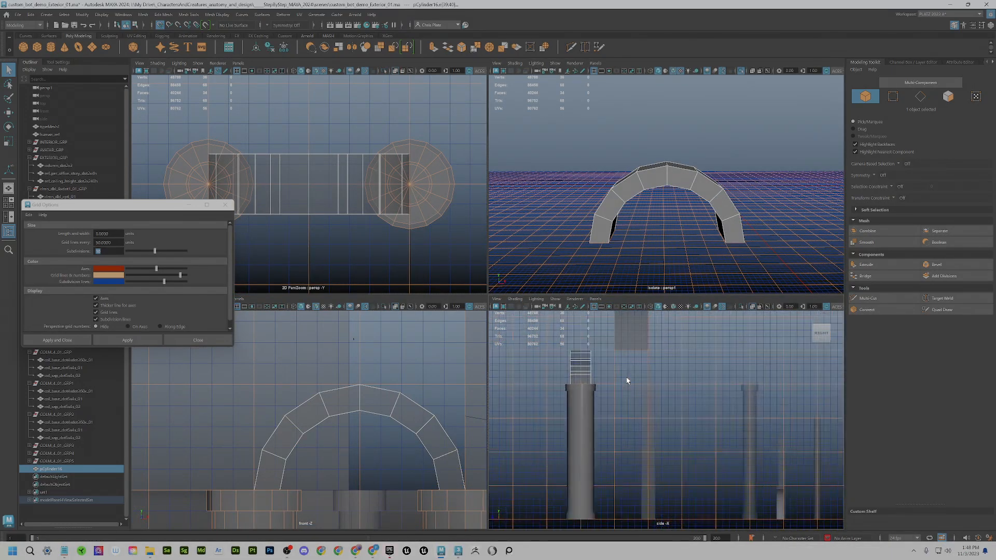
{"action": "key", "text": "space"}
{"action": "key", "text": "space"}
{"action": "scroll", "coordinate": [661, 226], "scroll_direction": "down", "scroll_amount": 3}
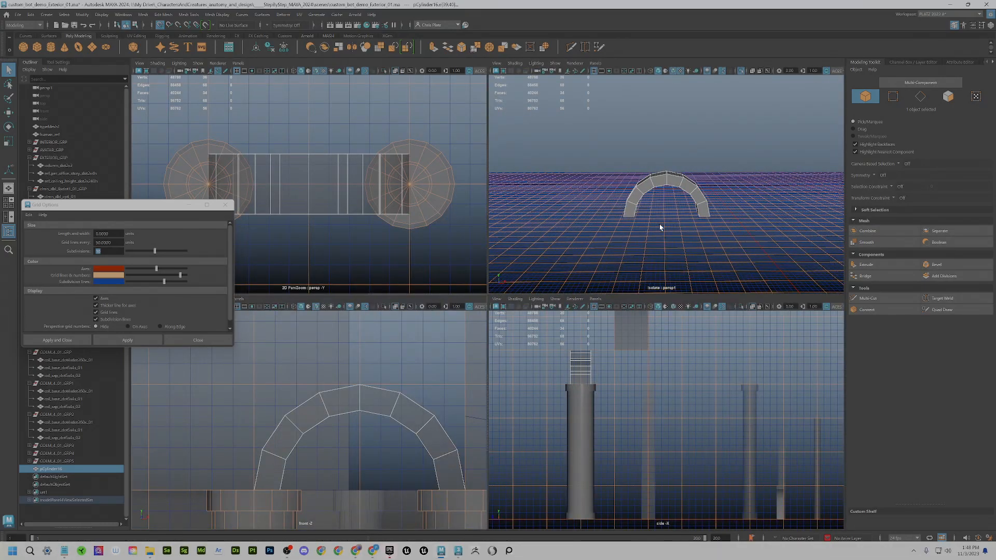
{"action": "scroll", "coordinate": [661, 225], "scroll_direction": "up", "scroll_amount": 3}
{"action": "left_click_drag", "start_coordinate": [581, 190], "coordinate": [675, 213], "text": "alt"}
{"action": "left_click", "coordinate": [745, 70]}
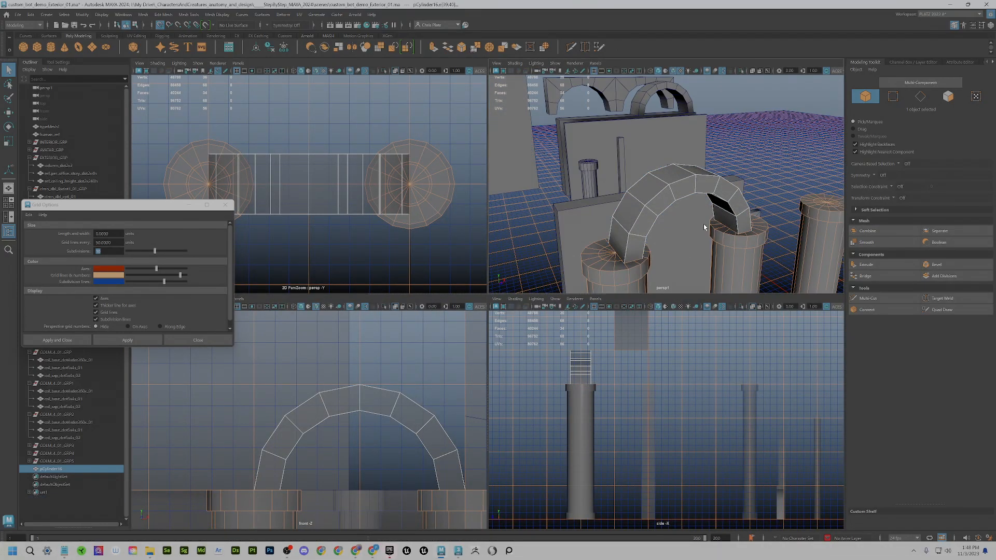
{"action": "left_click_drag", "start_coordinate": [734, 234], "coordinate": [684, 212], "text": "alt"}
{"action": "key", "text": "w"}
{"action": "key", "text": "f"}
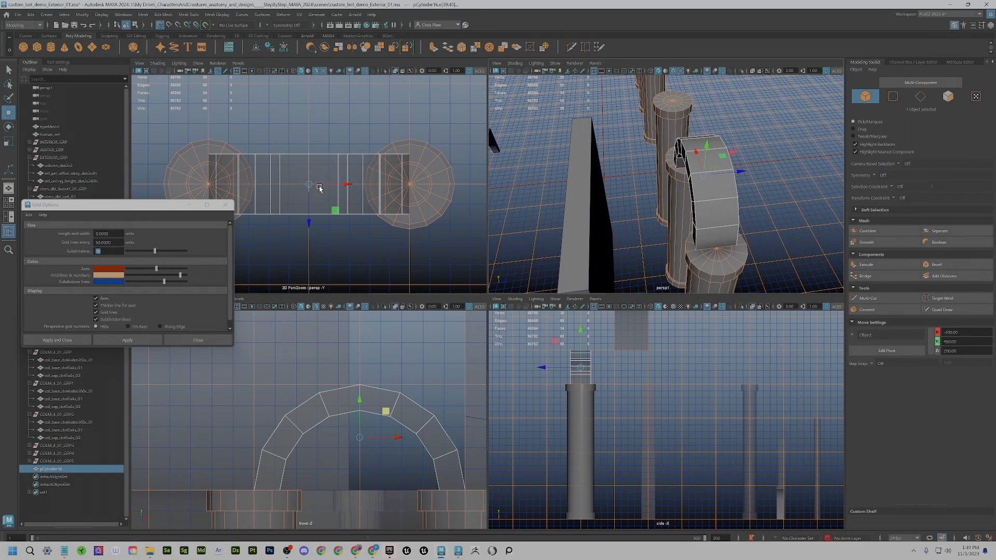
- Drag the arch's pivot over toward the left column top
{"action": "key", "text": "d"}
{"action": "left_click_drag", "start_coordinate": [343, 219], "coordinate": [212, 145]}
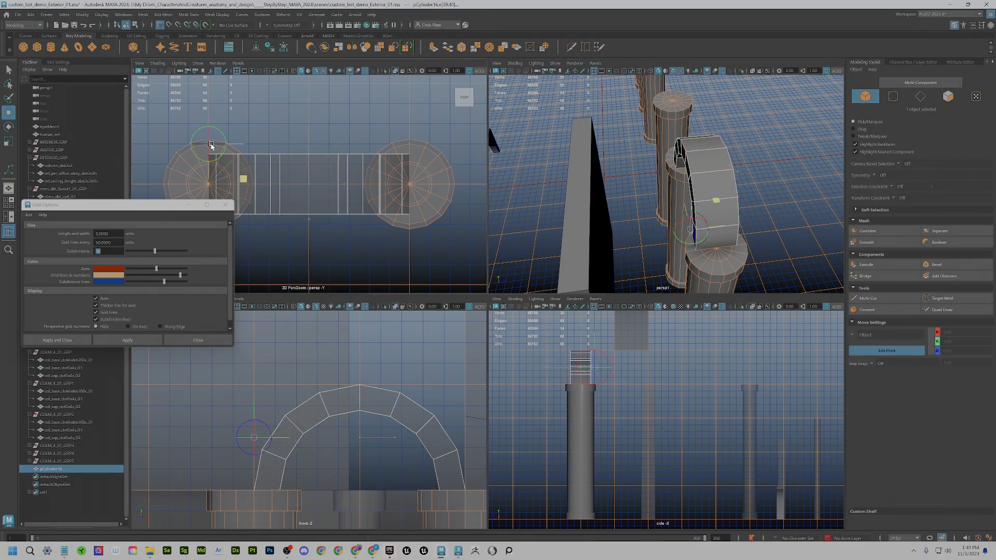
{"action": "scroll", "coordinate": [216, 155], "scroll_direction": "up", "scroll_amount": 3}
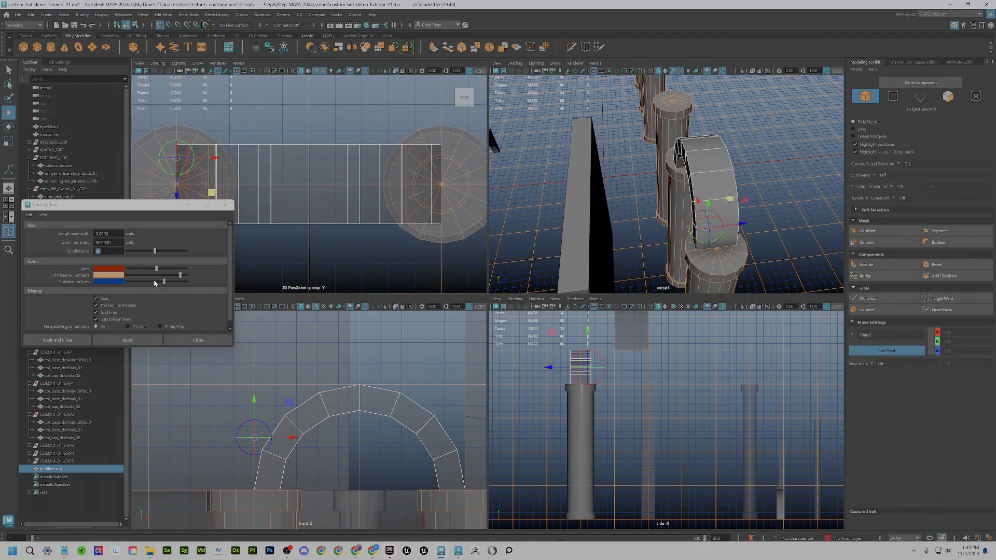
{"action": "key", "text": "d"}
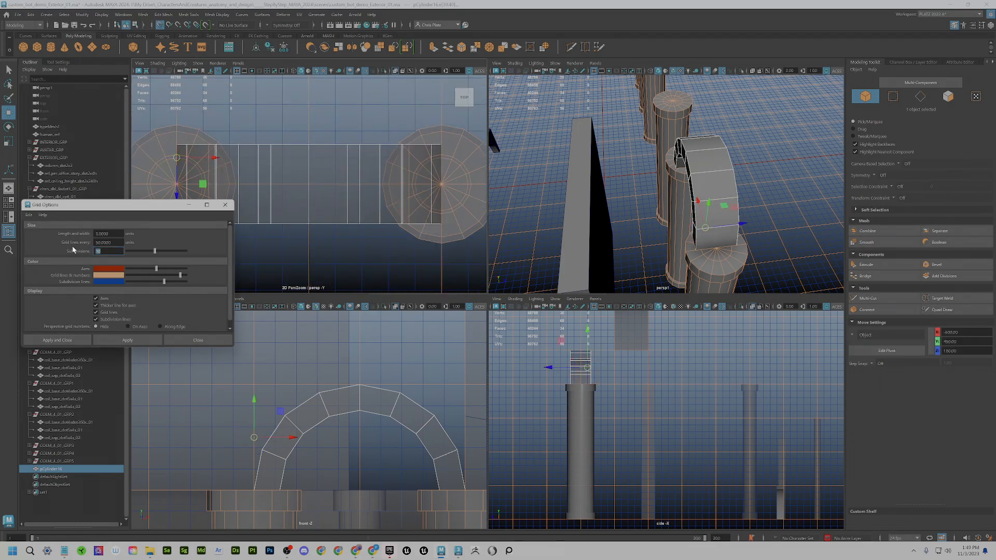
- Try moving the arch along Z in the top view, then undo it back to Z 160
{"action": "left_click_drag", "start_coordinate": [149, 207], "coordinate": [150, 257]}
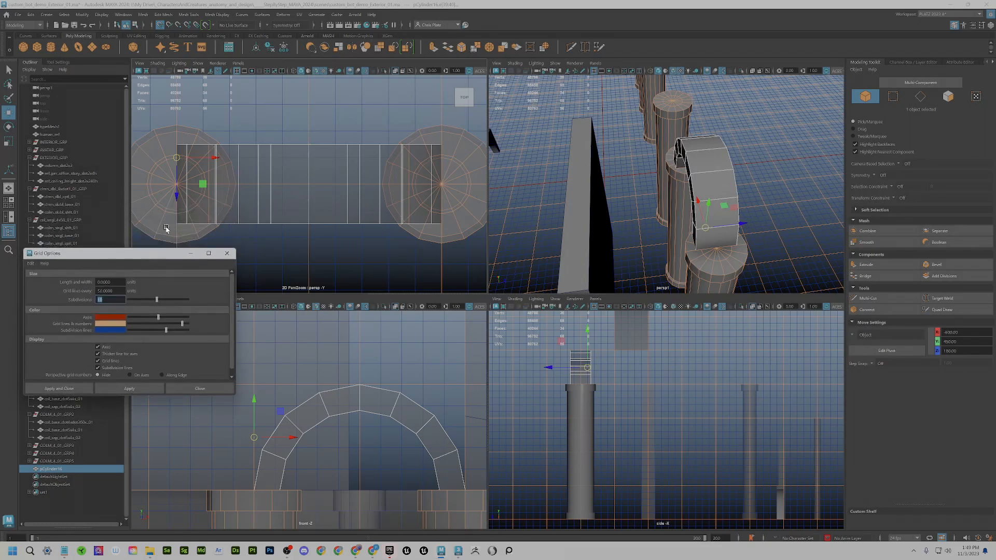
{"action": "left_click", "coordinate": [207, 155]}
{"action": "left_click", "coordinate": [175, 173]}
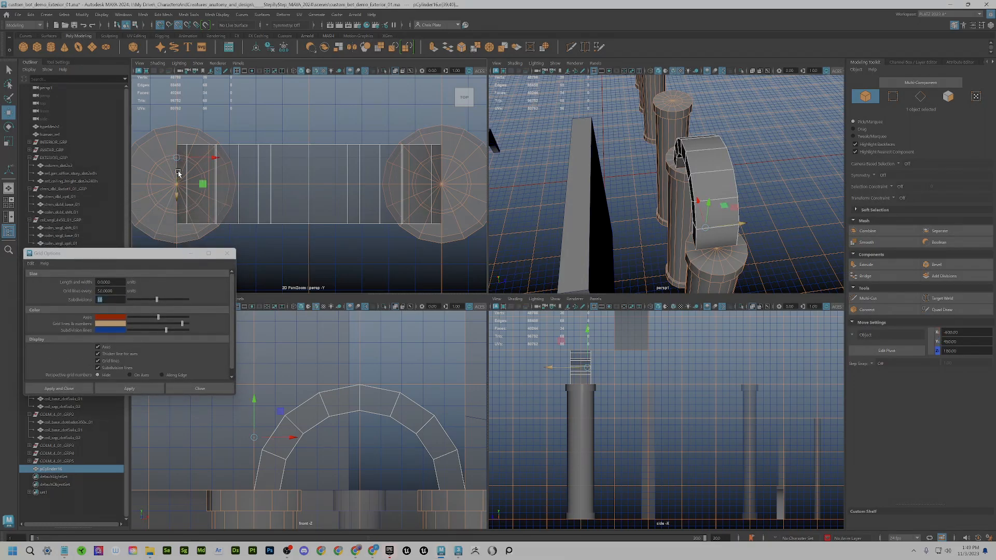
{"action": "left_click_drag", "start_coordinate": [177, 167], "coordinate": [181, 140]}
{"action": "key", "text": "ctrl+z"}
{"action": "key", "text": "ctrl+z"}
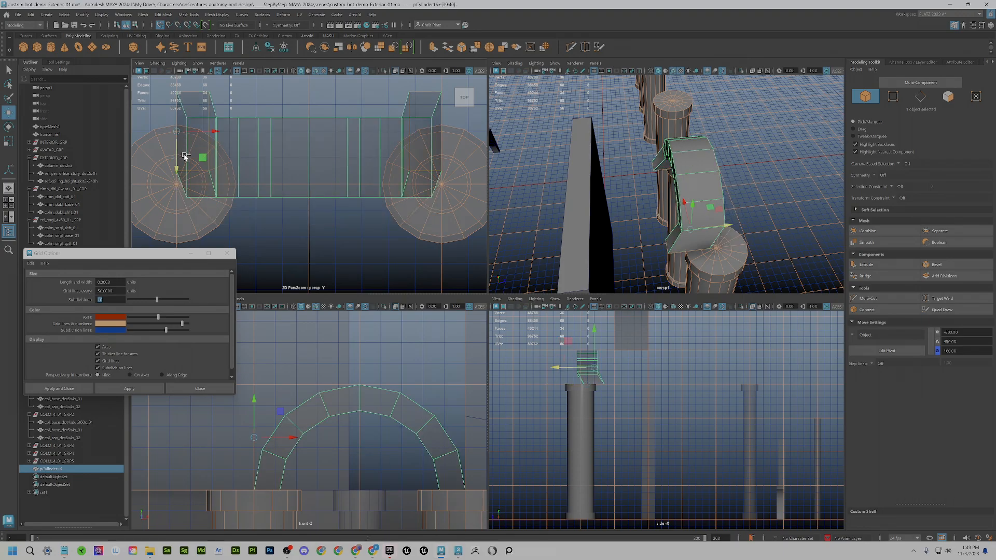
- Snap the arch's pivot onto its corner vertex using vertex snapping
{"action": "key", "text": "d"}
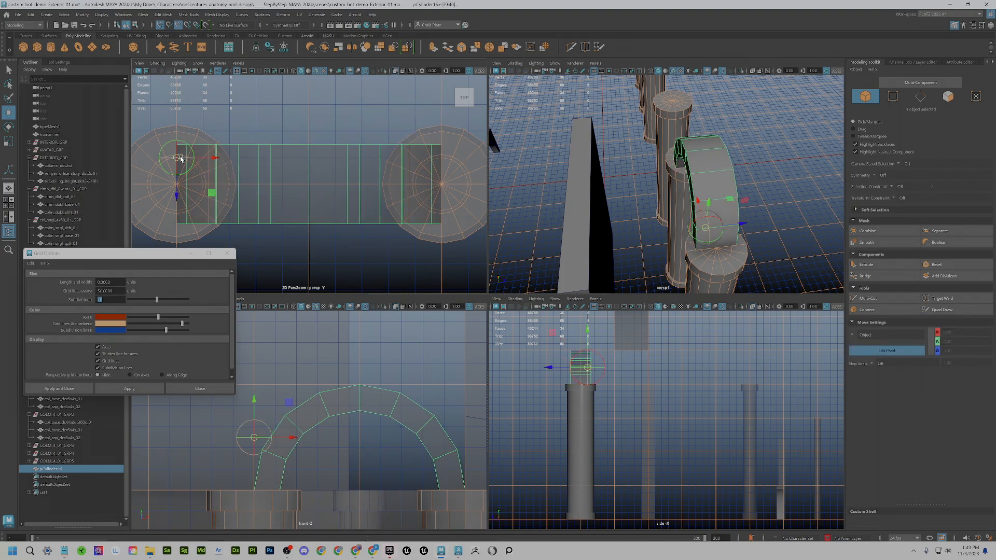
{"action": "key", "text": "d"}
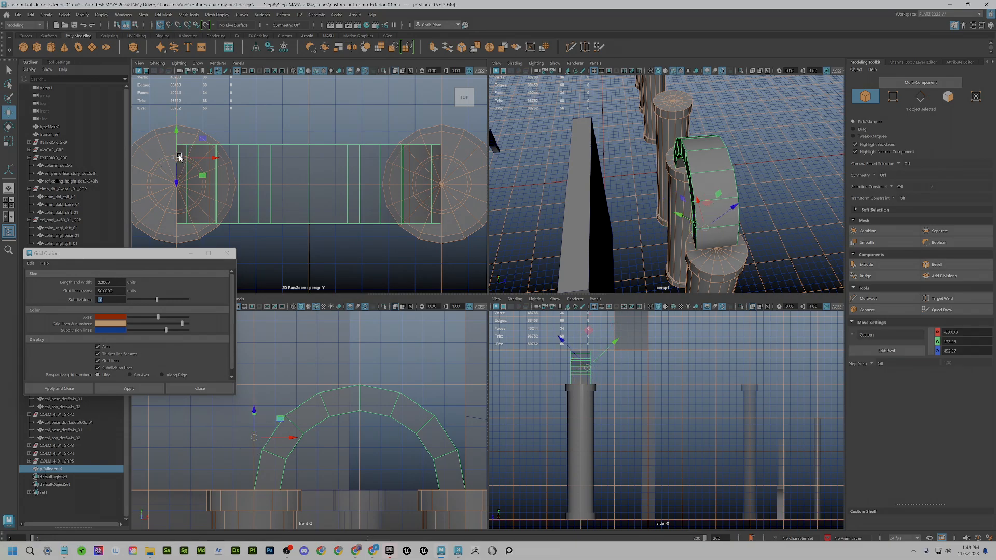
{"action": "key", "text": "d"}
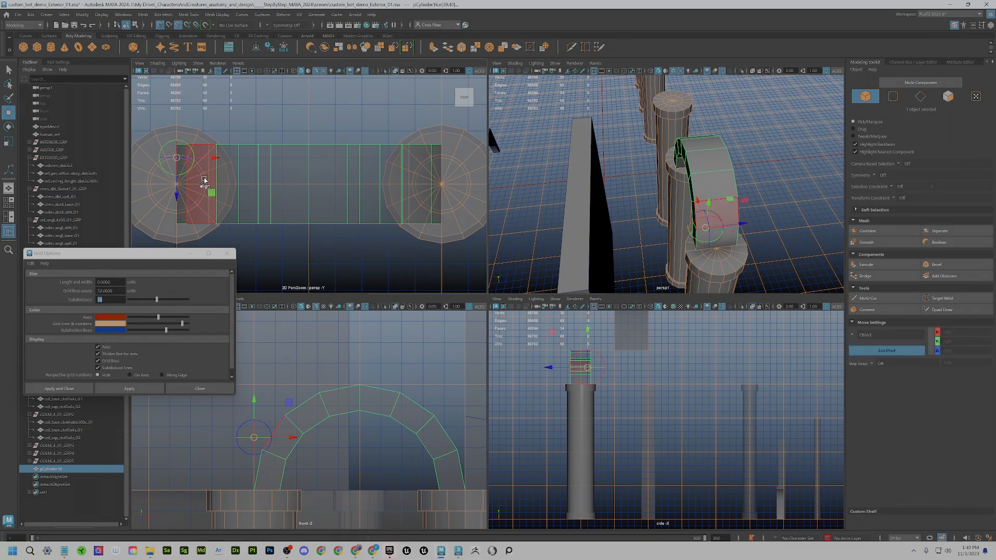
{"action": "key", "text": "v"}
{"action": "left_click_drag", "start_coordinate": [177, 158], "coordinate": [178, 127]}
{"action": "key", "text": "d"}
- Undo the last move and reselect the arch ring pCylinder16 in Object Mode
{"action": "key", "text": "ctrl+z"}
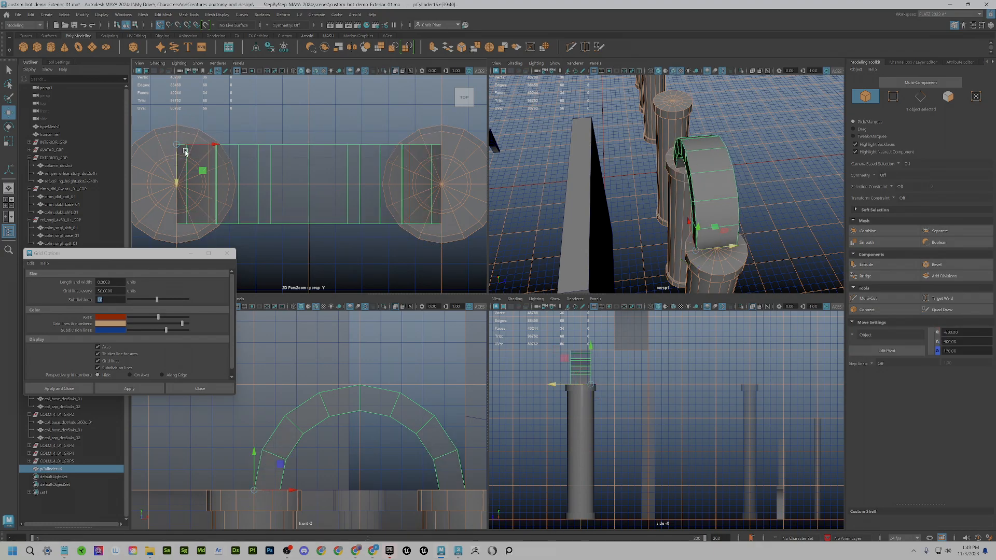
{"action": "right_click_drag", "start_coordinate": [266, 170], "coordinate": [293, 154]}
{"action": "left_click", "coordinate": [298, 128]}
{"action": "left_click", "coordinate": [199, 153]}
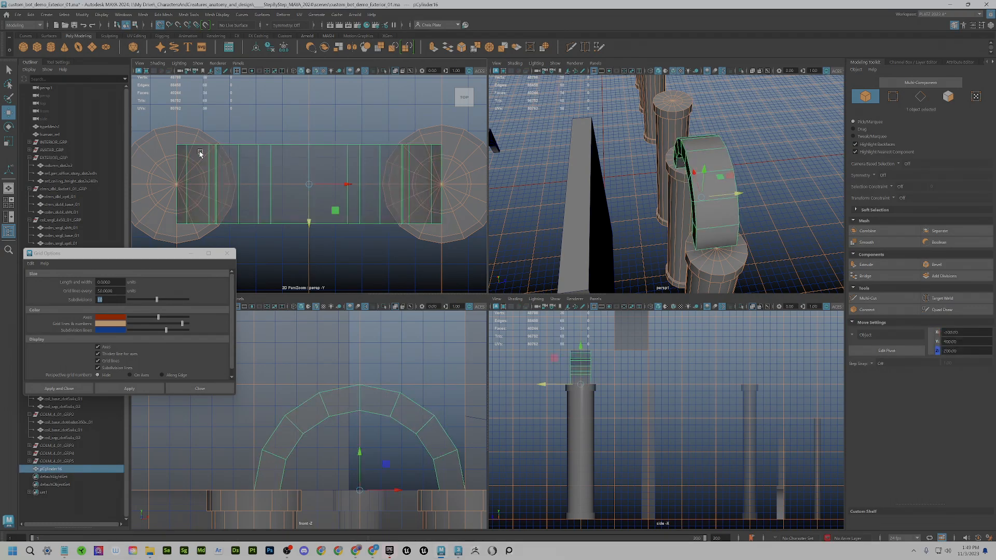
- Snap the arch's pivot to its top corner vertex
{"action": "key", "text": "d"}
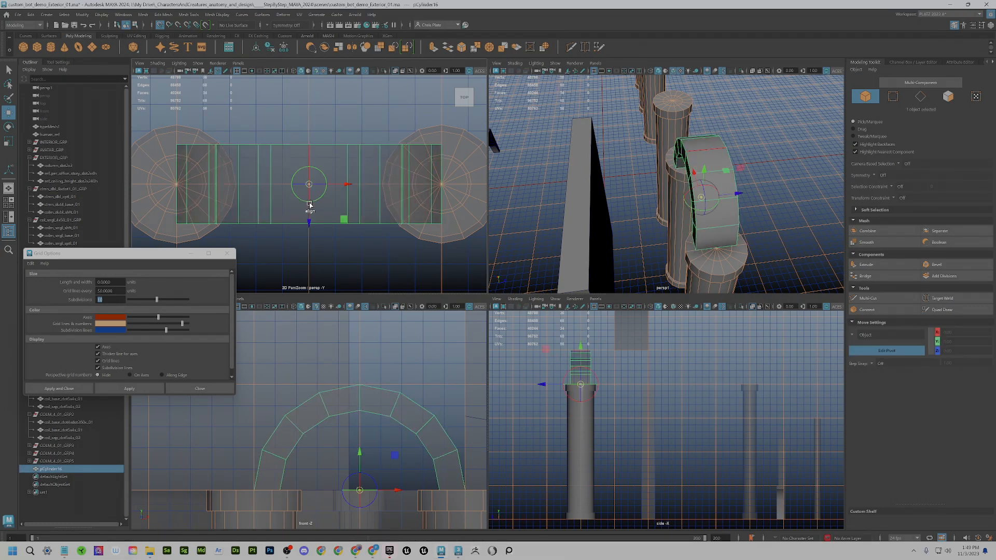
{"action": "key", "text": "v"}
{"action": "left_click_drag", "start_coordinate": [310, 185], "coordinate": [195, 135]}
{"action": "key", "text": "d"}
- Place the arch between the two columns and nudge it one grid step along Z
{"action": "scroll", "coordinate": [302, 182], "scroll_direction": "down", "scroll_amount": 4}
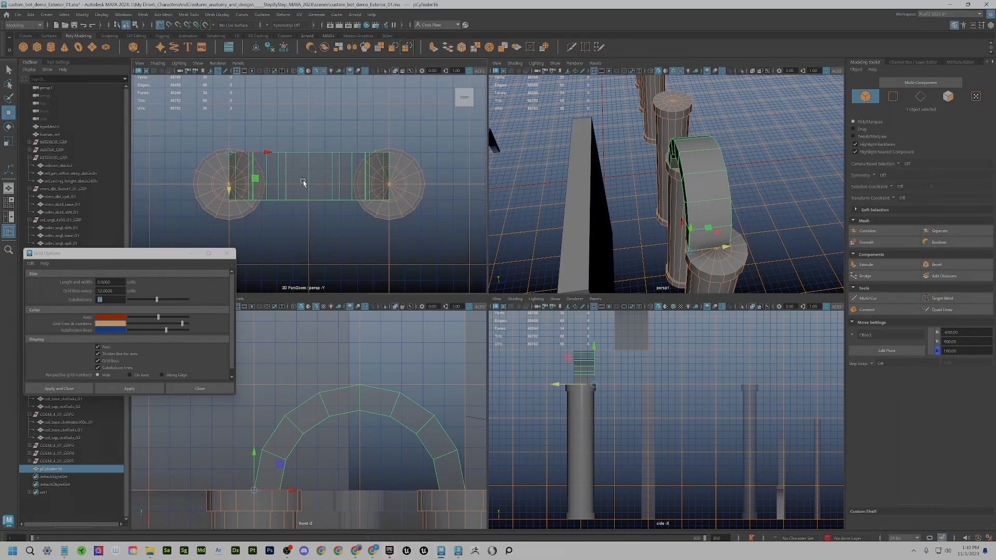
{"action": "left_click_drag", "start_coordinate": [253, 181], "coordinate": [266, 123]}
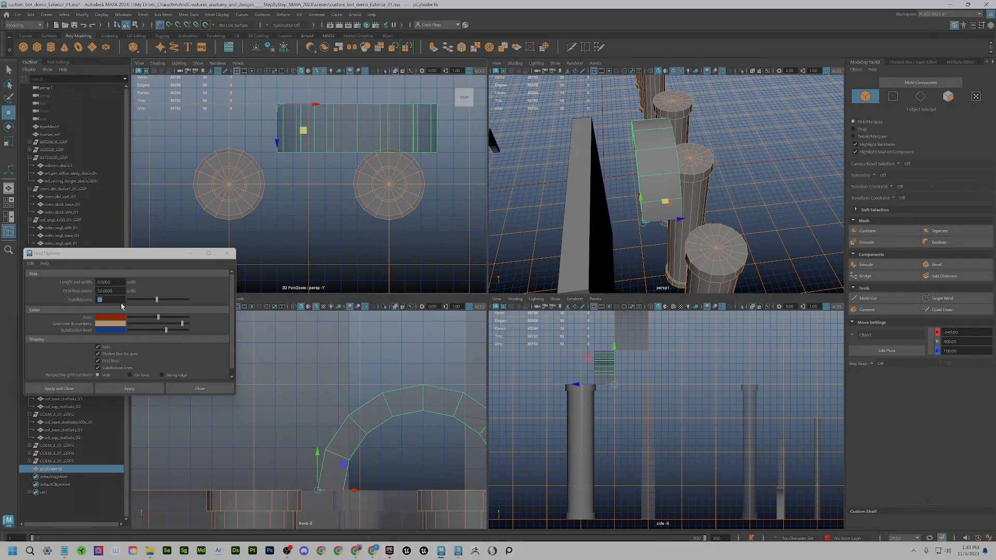
{"action": "scroll", "coordinate": [263, 125], "scroll_direction": "up", "scroll_amount": 2}
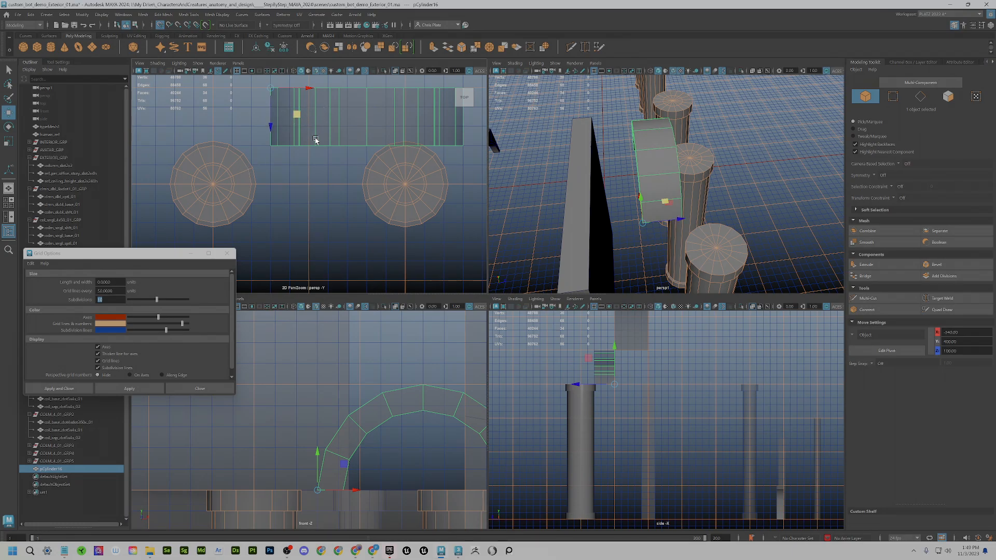
{"action": "left_click_drag", "start_coordinate": [292, 126], "coordinate": [214, 145]}
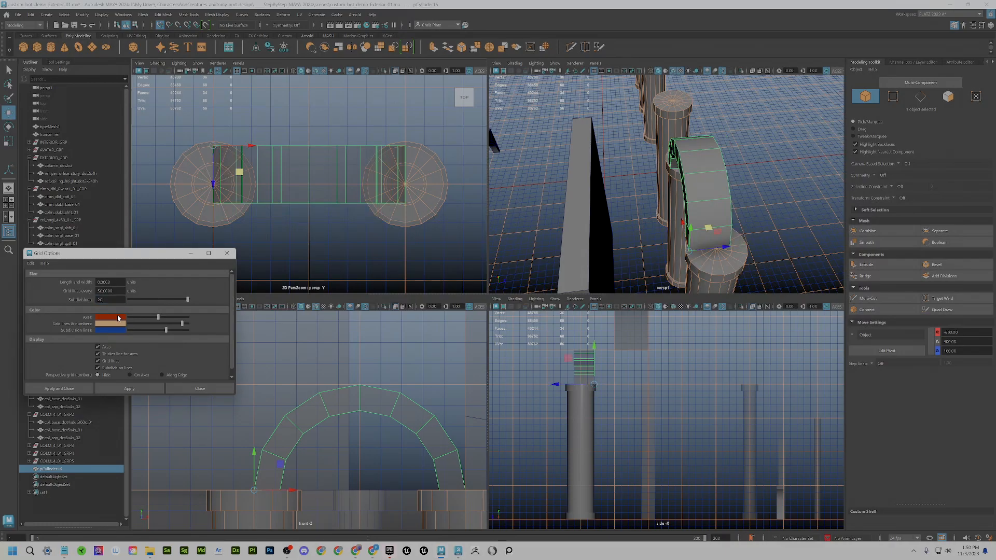
{"action": "left_click", "coordinate": [131, 385]}
{"action": "left_click_drag", "start_coordinate": [213, 169], "coordinate": [214, 159]}
- Set the grid length and width to 4000 with 10 subdivisions and apply
{"action": "middle_click_drag", "start_coordinate": [267, 231], "coordinate": [331, 212], "text": "alt"}
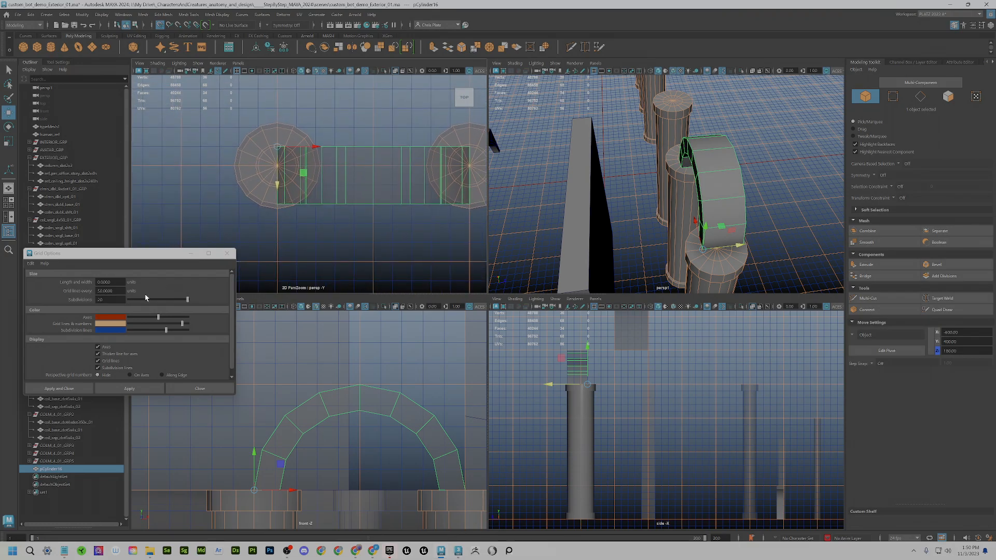
{"action": "left_click", "coordinate": [65, 276]}
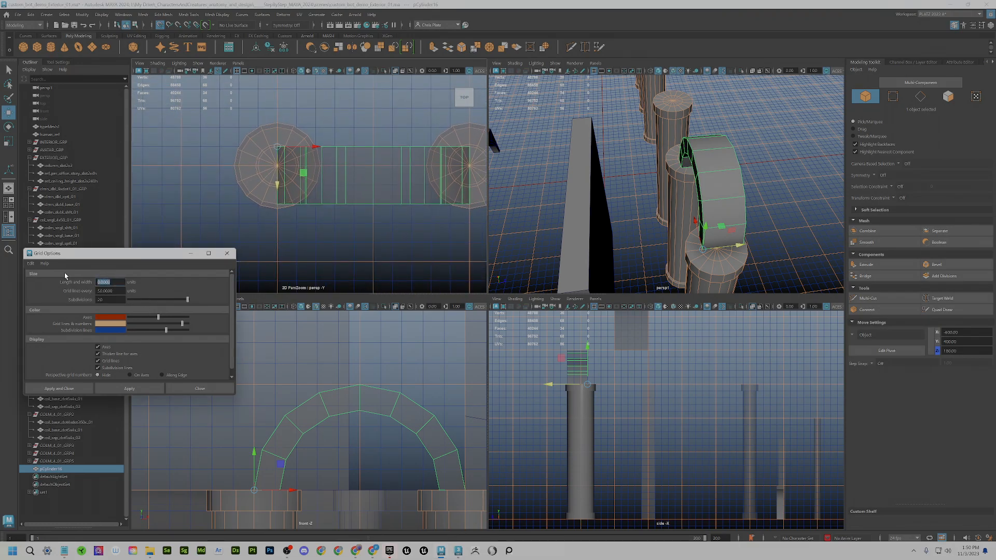
{"action": "key", "text": "Tab"}
{"action": "left_click", "coordinate": [130, 388]}
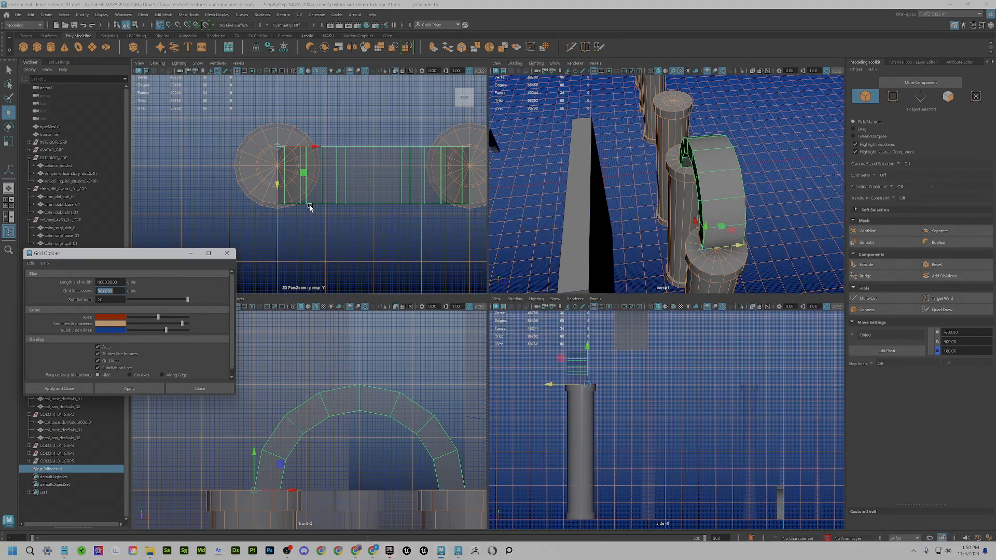
{"action": "scroll", "coordinate": [310, 207], "scroll_direction": "up", "scroll_amount": 5}
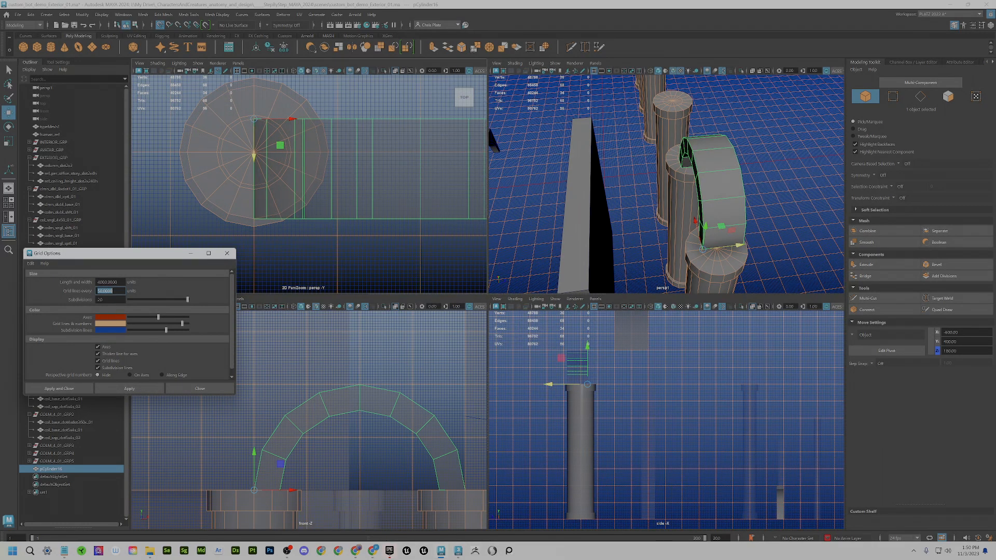
{"action": "key", "text": "Tab"}
{"action": "key", "text": "Tab"}
{"action": "left_click", "coordinate": [129, 388]}
- Move the arch along Z and snap its pivot to the centre of the column top
{"action": "left_click_drag", "start_coordinate": [257, 140], "coordinate": [253, 100]}
{"action": "scroll", "coordinate": [289, 208], "scroll_direction": "down", "scroll_amount": 4}
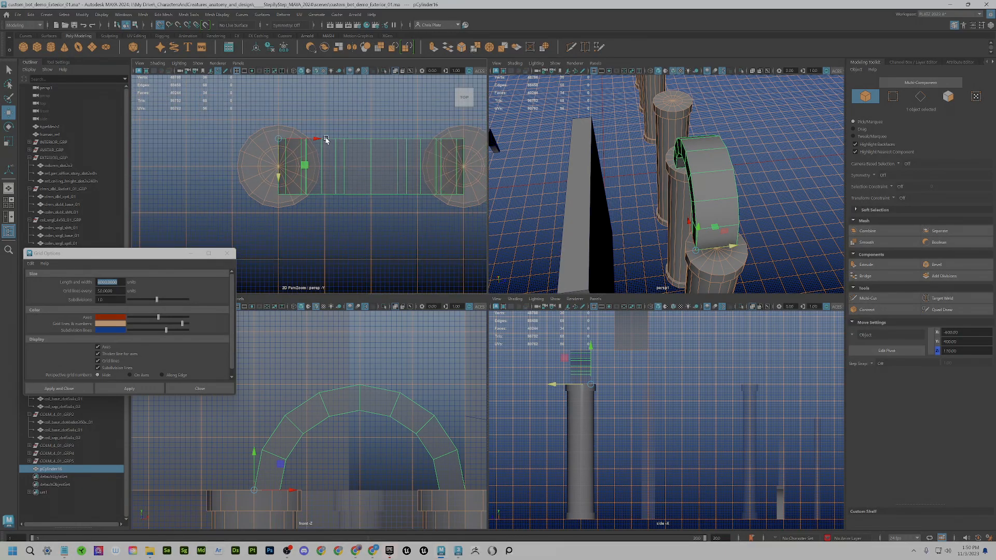
{"action": "scroll", "coordinate": [325, 138], "scroll_direction": "up", "scroll_amount": 2}
{"action": "scroll", "coordinate": [325, 151], "scroll_direction": "down", "scroll_amount": 5}
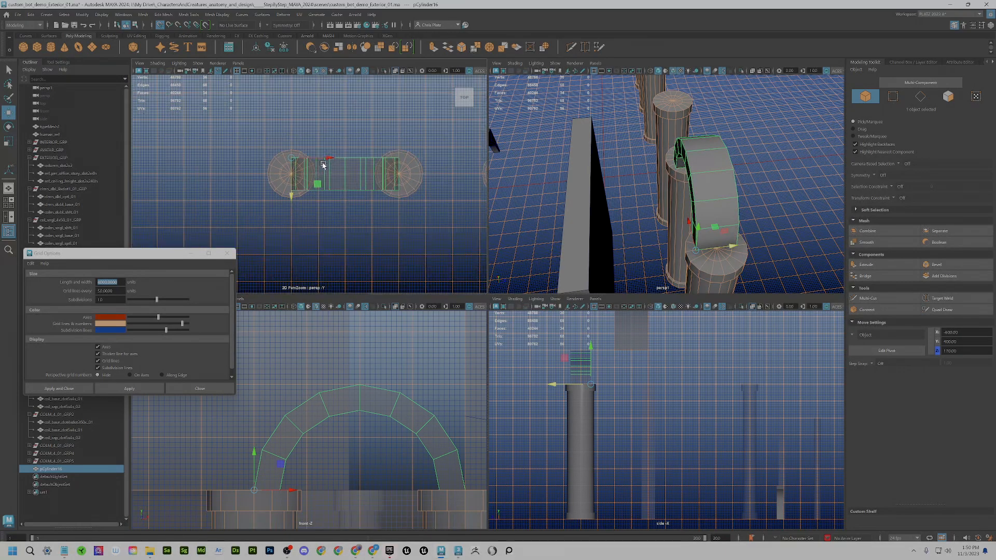
{"action": "scroll", "coordinate": [323, 165], "scroll_direction": "up", "scroll_amount": 4}
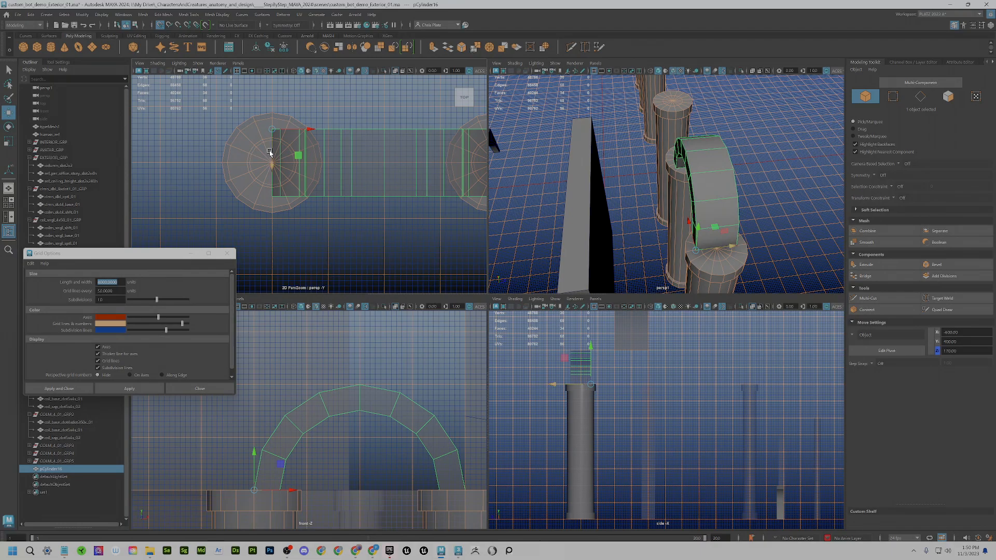
{"action": "key", "text": "d"}
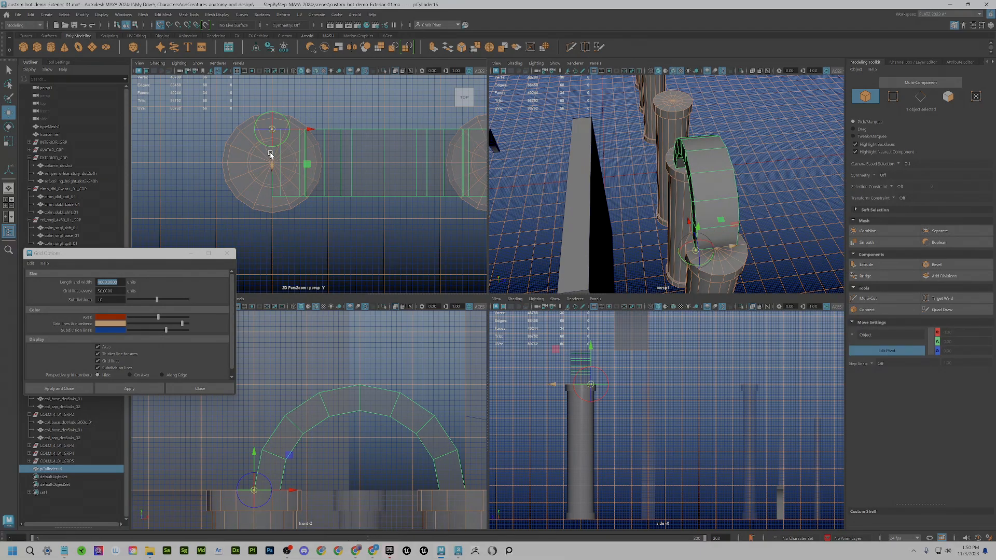
{"action": "mouse_move", "coordinate": [270, 154]}
{"action": "left_mouse_down"}
{"action": "mouse_move", "coordinate": [271, 174]}
{"action": "mouse_move", "coordinate": [271, 163]}
{"action": "left_mouse_up"}
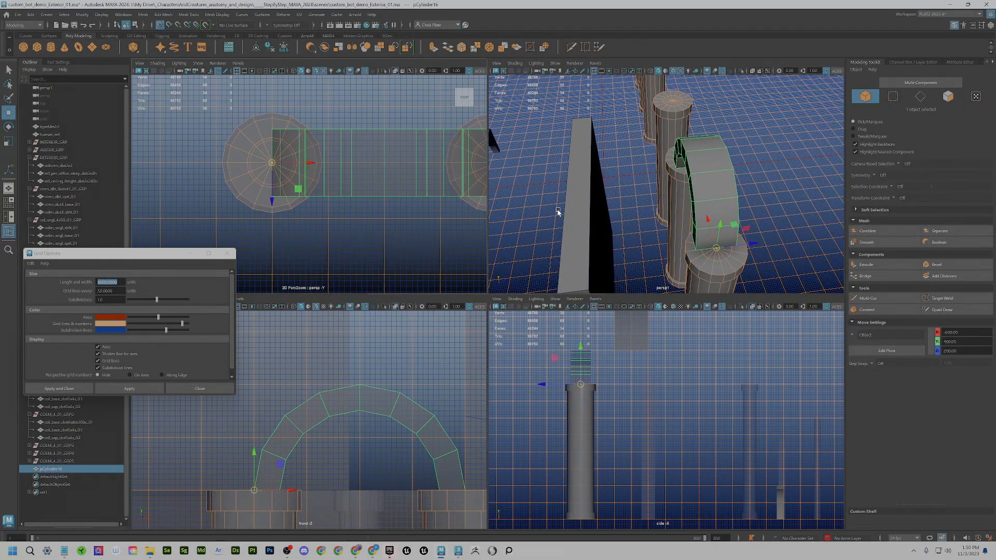
{"action": "scroll", "coordinate": [625, 234], "scroll_direction": "down", "scroll_amount": 5}
{"action": "left_click_drag", "start_coordinate": [694, 246], "coordinate": [654, 175], "text": "alt"}
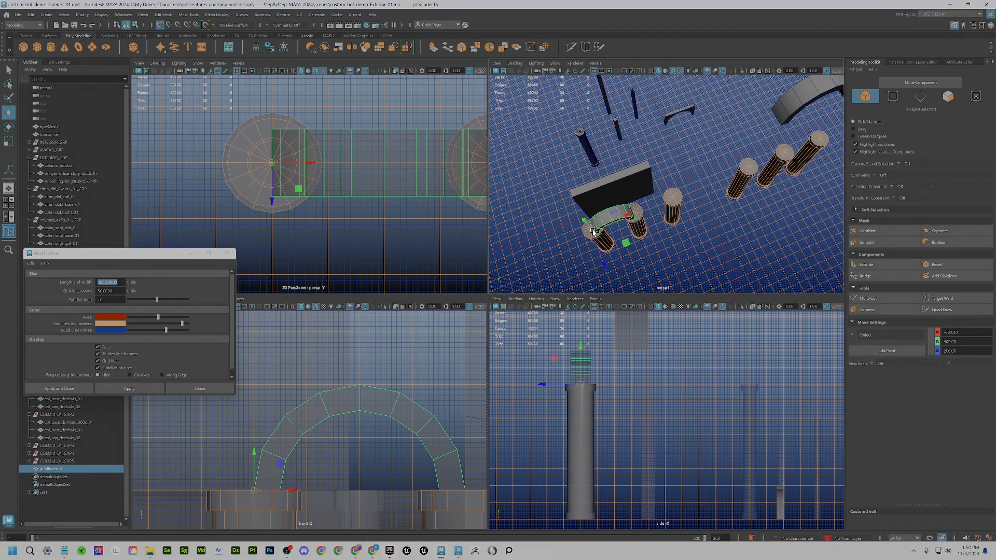
- Move the arch and snap it to the grid origin
{"action": "left_click_drag", "start_coordinate": [594, 231], "coordinate": [691, 175]}
{"action": "scroll", "coordinate": [687, 185], "scroll_direction": "up", "scroll_amount": 5}
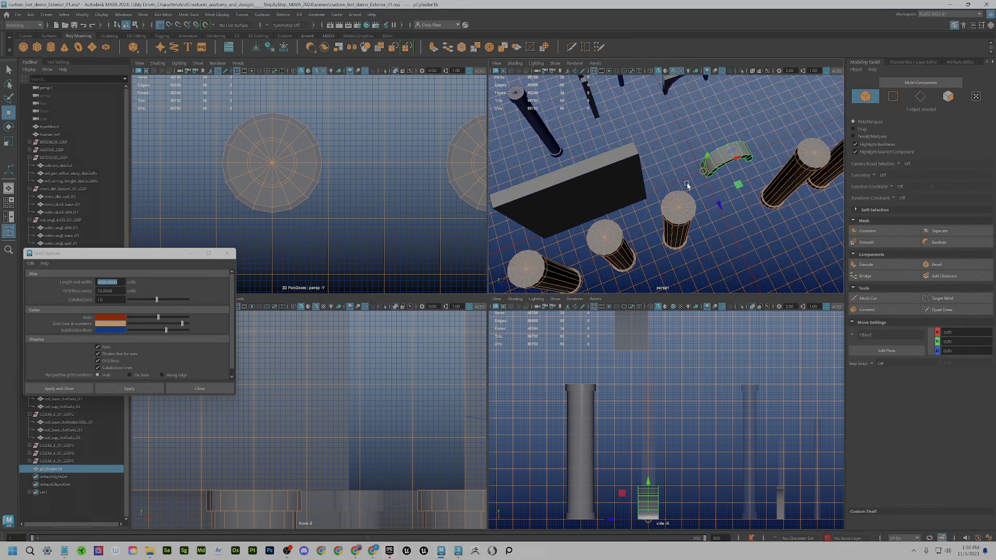
{"action": "key", "text": "f"}
{"action": "scroll", "coordinate": [613, 251], "scroll_direction": "up", "scroll_amount": 4}
{"action": "scroll", "coordinate": [574, 237], "scroll_direction": "down", "scroll_amount": 4}
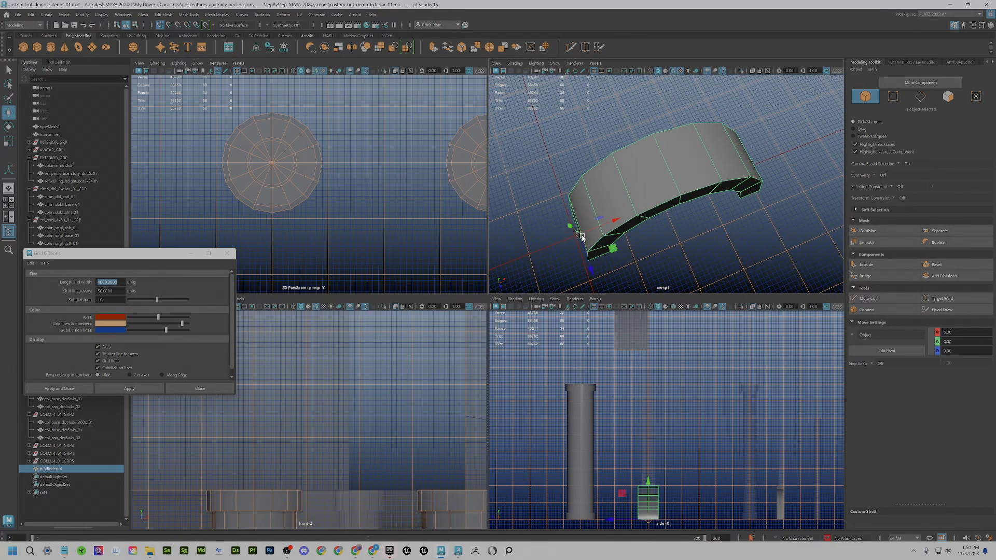
{"action": "left_click_drag", "start_coordinate": [583, 237], "coordinate": [574, 237]}
{"action": "left_click_drag", "start_coordinate": [642, 237], "coordinate": [650, 237], "text": "alt"}
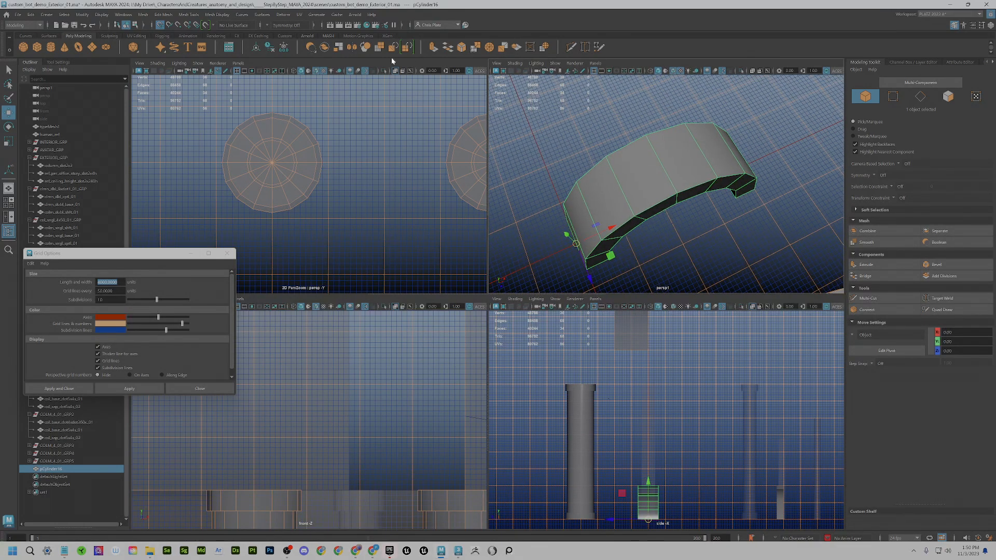
{"action": "scroll", "coordinate": [535, 211], "scroll_direction": "down", "scroll_amount": 2}
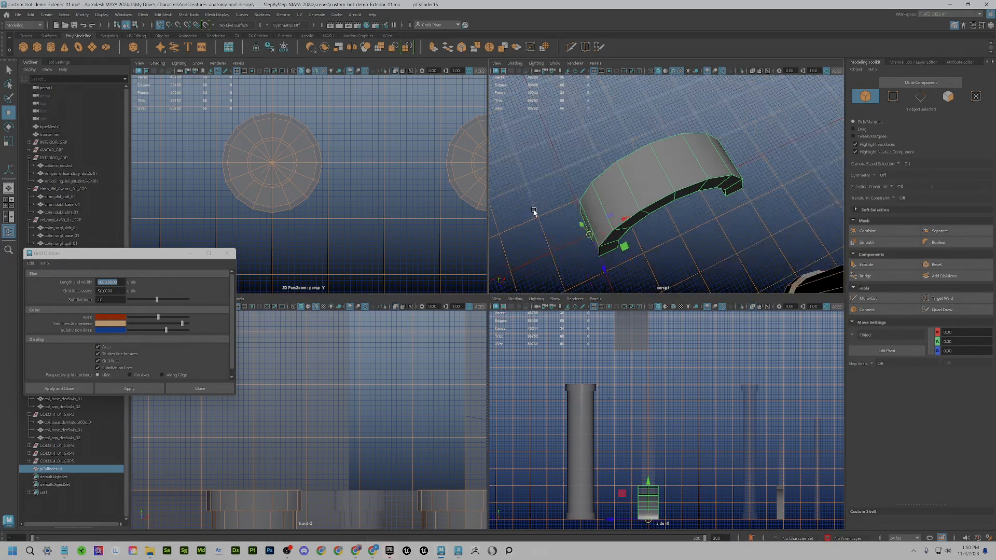
{"action": "scroll", "coordinate": [534, 212], "scroll_direction": "down", "scroll_amount": 5}
{"action": "key", "text": "space"}
{"action": "key", "text": "space"}
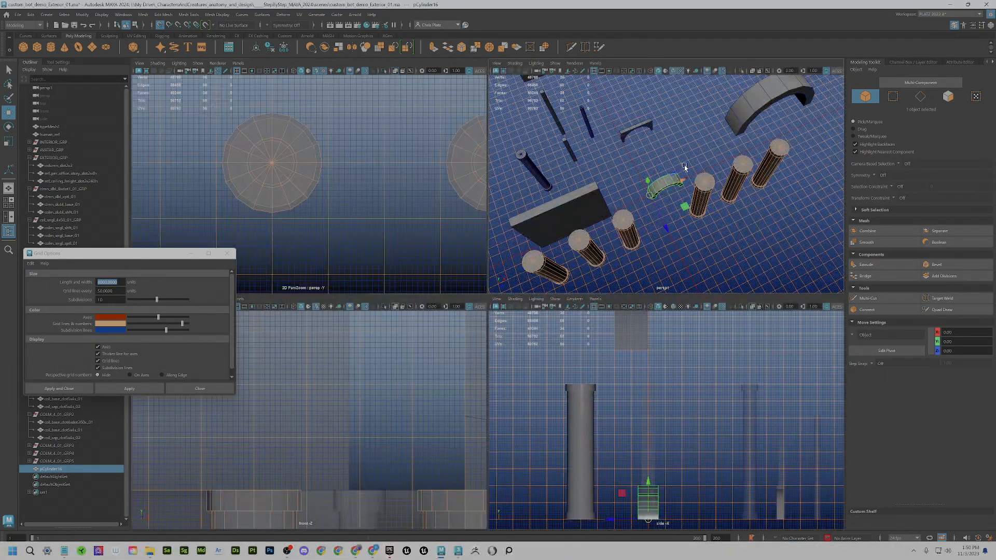
{"action": "left_click_drag", "start_coordinate": [646, 222], "coordinate": [628, 200], "text": "alt"}
{"action": "key", "text": "space"}
{"action": "left_click_drag", "start_coordinate": [580, 278], "coordinate": [573, 298], "text": "alt"}
{"action": "scroll", "coordinate": [572, 298], "scroll_direction": "down", "scroll_amount": 3}
{"action": "key", "text": "space"}
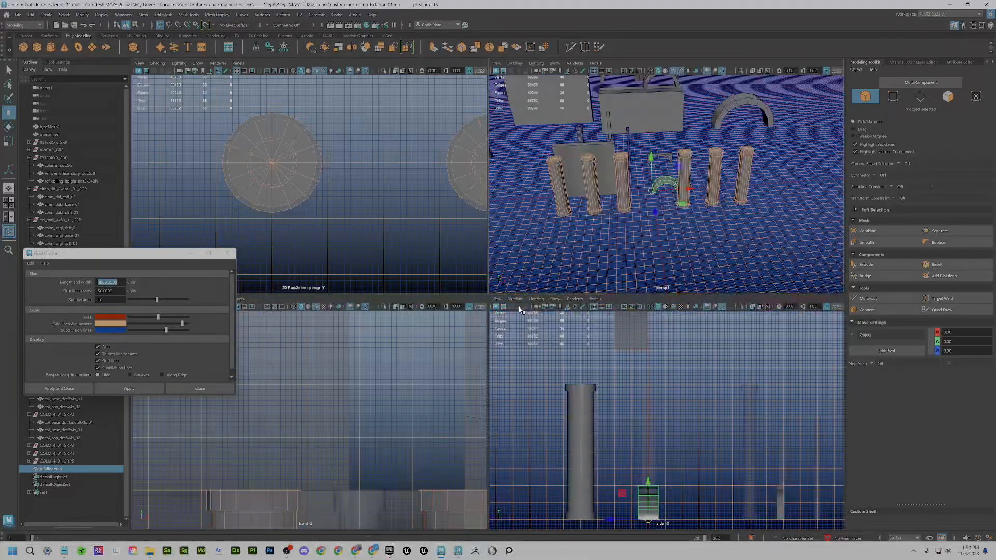
{"action": "scroll", "coordinate": [652, 388], "scroll_direction": "down", "scroll_amount": 2}
{"action": "scroll", "coordinate": [407, 415], "scroll_direction": "down", "scroll_amount": 6}
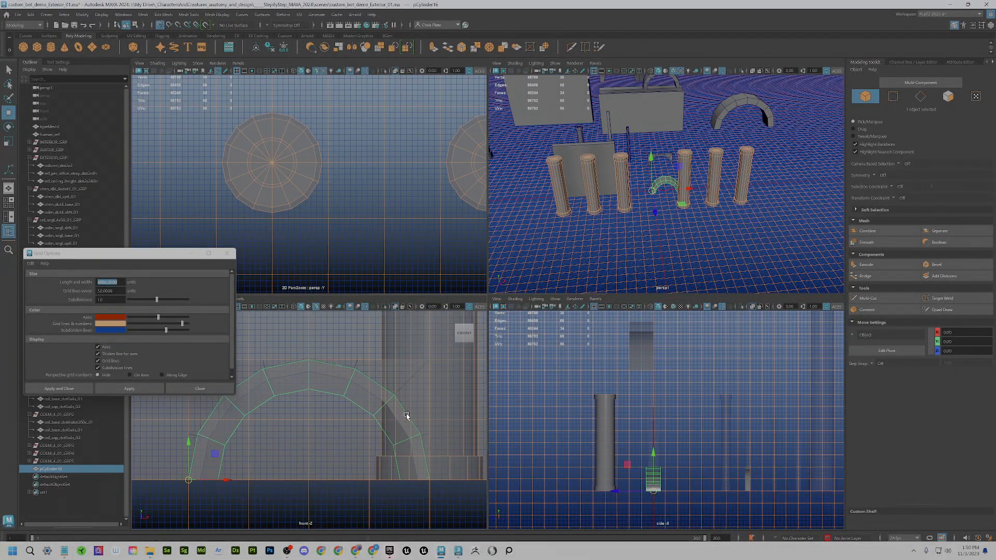
{"action": "scroll", "coordinate": [327, 392], "scroll_direction": "down", "scroll_amount": 2}
{"action": "scroll", "coordinate": [327, 392], "scroll_direction": "up", "scroll_amount": 2}
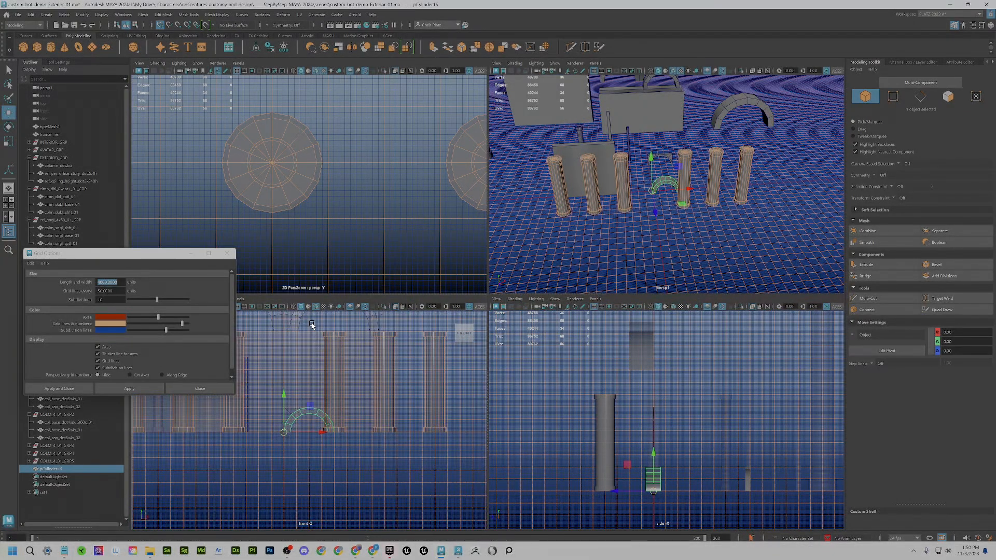
{"action": "scroll", "coordinate": [381, 455], "scroll_direction": "up", "scroll_amount": 3}
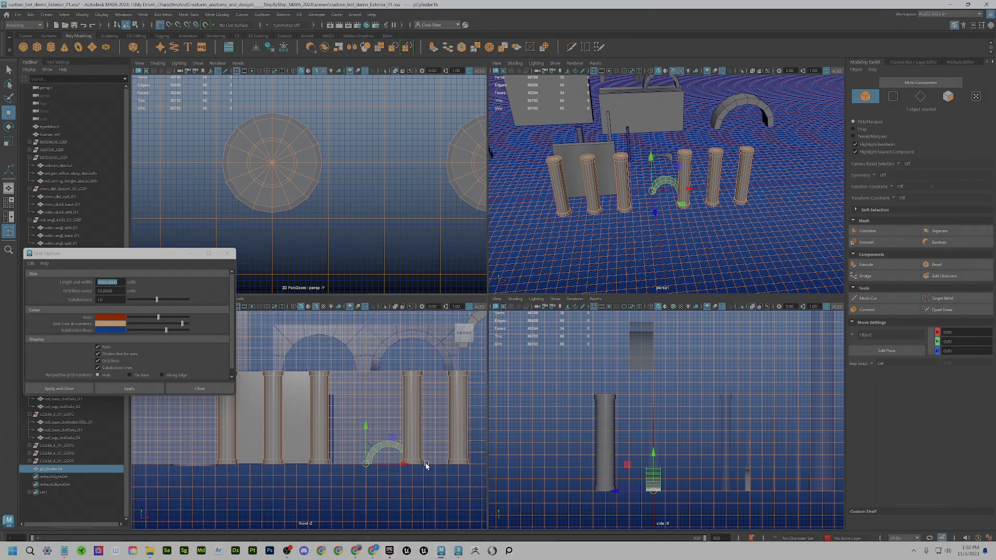
- Seat the arch on columns 1–2 and Shift-drag a copy over columns 2–3
{"action": "left_click_drag", "start_coordinate": [400, 451], "coordinate": [243, 376]}
{"action": "scroll", "coordinate": [289, 412], "scroll_direction": "up", "scroll_amount": 5}
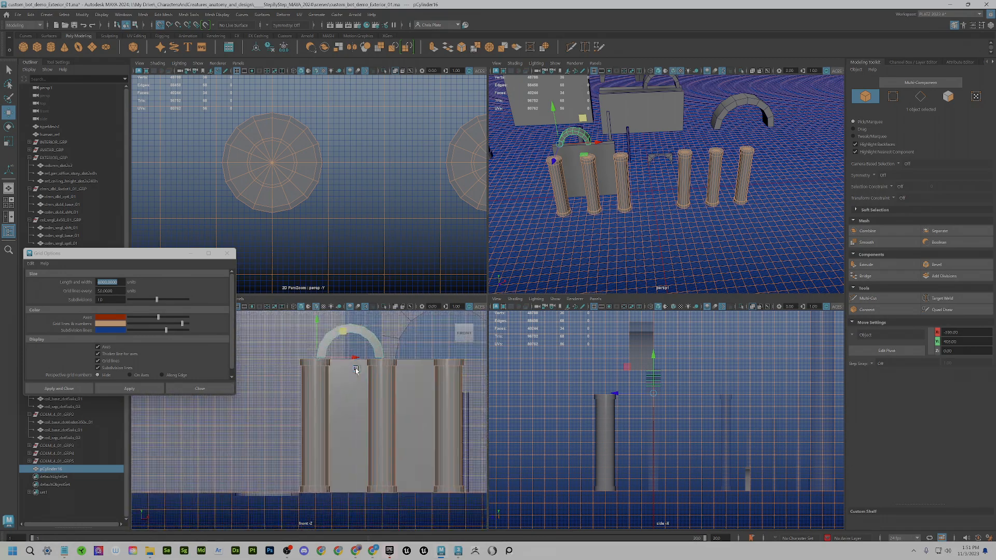
{"action": "mouse_move", "coordinate": [289, 413]}
{"action": "left_mouse_down"}
{"action": "mouse_move", "coordinate": [319, 389]}
{"action": "mouse_move", "coordinate": [292, 415]}
{"action": "left_mouse_up"}
{"action": "scroll", "coordinate": [364, 430], "scroll_direction": "down", "scroll_amount": 2}
{"action": "middle_click_drag", "start_coordinate": [381, 437], "coordinate": [327, 424], "text": "alt"}
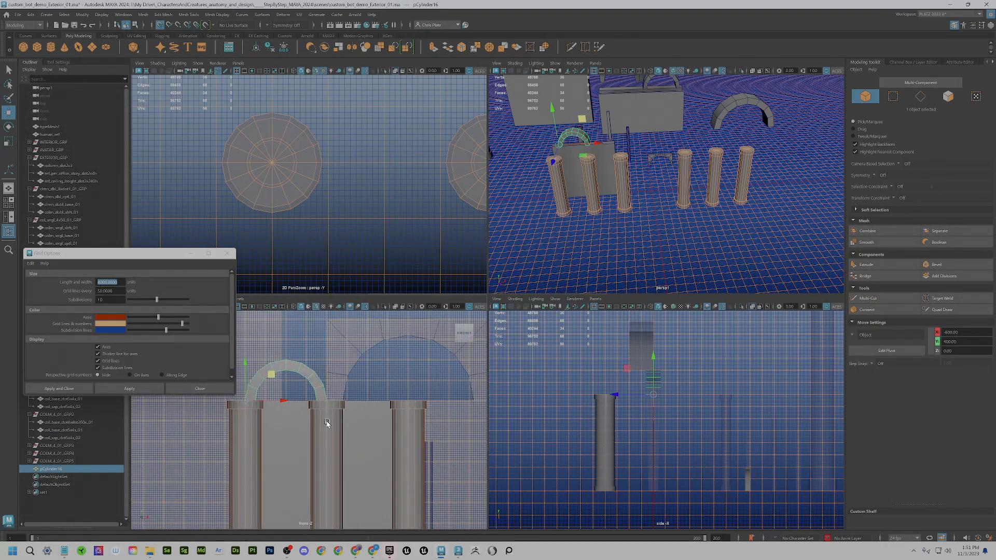
{"action": "mouse_move", "coordinate": [277, 403]}
{"action": "left_mouse_down", "text": "shift"}
{"action": "mouse_move", "coordinate": [328, 410]}
{"action": "mouse_move", "coordinate": [357, 395]}
{"action": "mouse_move", "coordinate": [334, 397]}
{"action": "left_mouse_up", "text": "shift"}
{"action": "scroll", "coordinate": [348, 410], "scroll_direction": "up", "scroll_amount": 2}
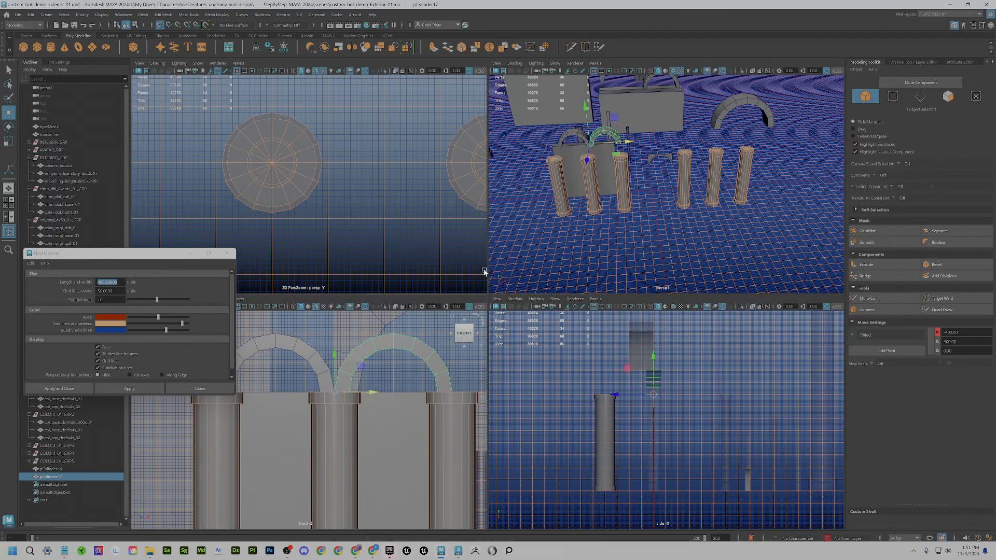
- Select both arch rings and move them back to Z 195 over the column centres
{"action": "left_click", "coordinate": [610, 207]}
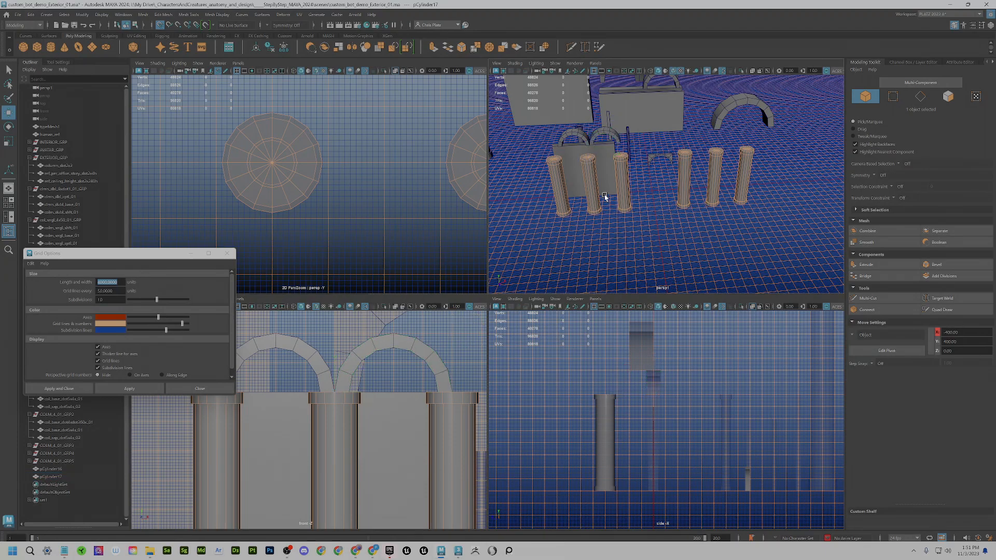
{"action": "left_click", "coordinate": [600, 134]}
{"action": "left_click", "coordinate": [576, 136], "text": "shift"}
{"action": "scroll", "coordinate": [276, 189], "scroll_direction": "down", "scroll_amount": 3}
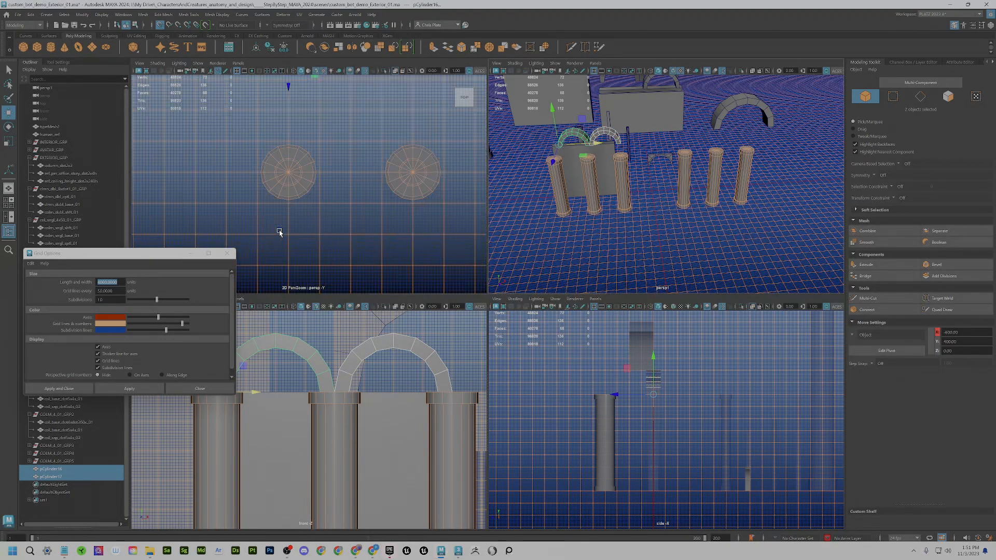
{"action": "scroll", "coordinate": [279, 232], "scroll_direction": "down", "scroll_amount": 2}
{"action": "left_click_drag", "start_coordinate": [295, 101], "coordinate": [291, 175]}
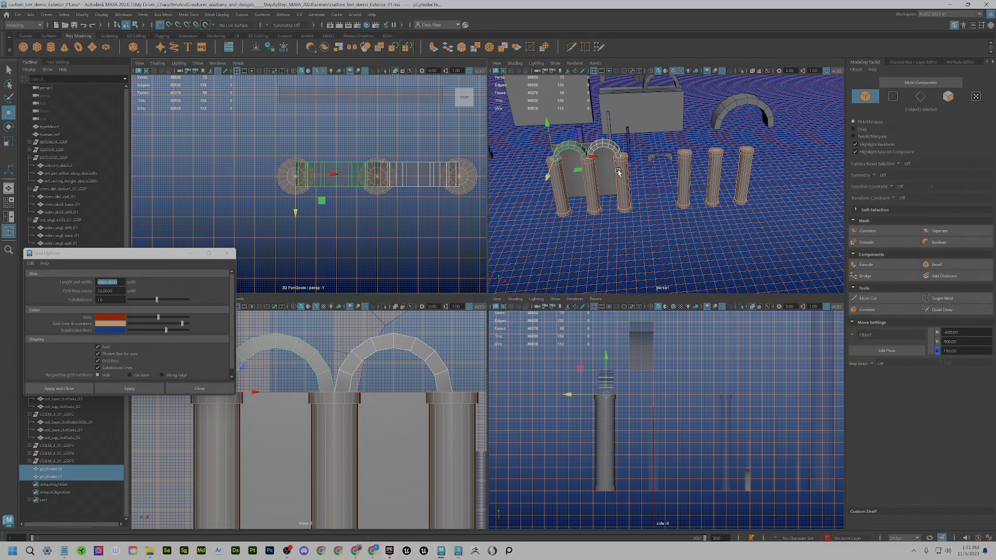
- Select pCylinder17 and isolate it in the front view
{"action": "key", "text": "alt+space"}
{"action": "left_click", "coordinate": [523, 277]}
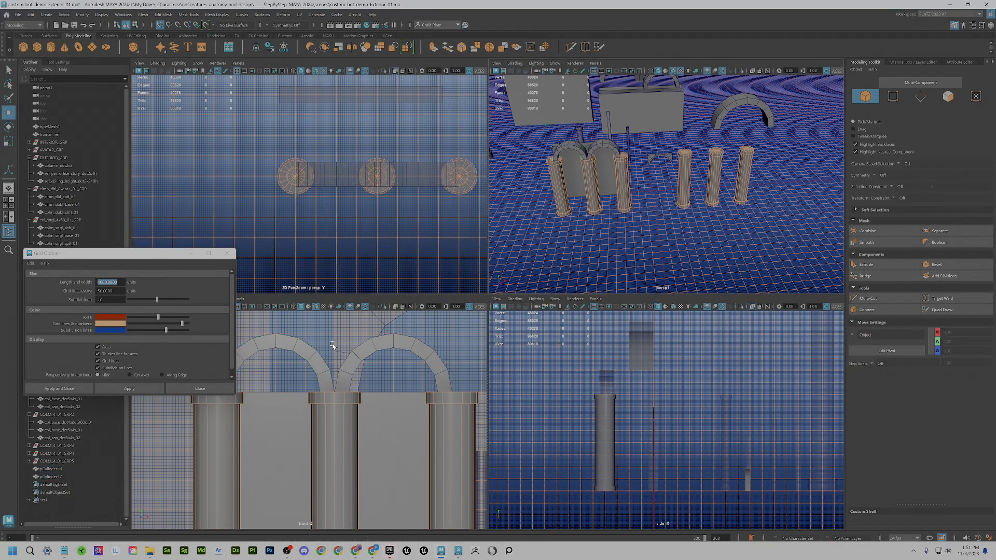
{"action": "left_click", "coordinate": [369, 349]}
{"action": "key", "text": "space"}
{"action": "key", "text": "space"}
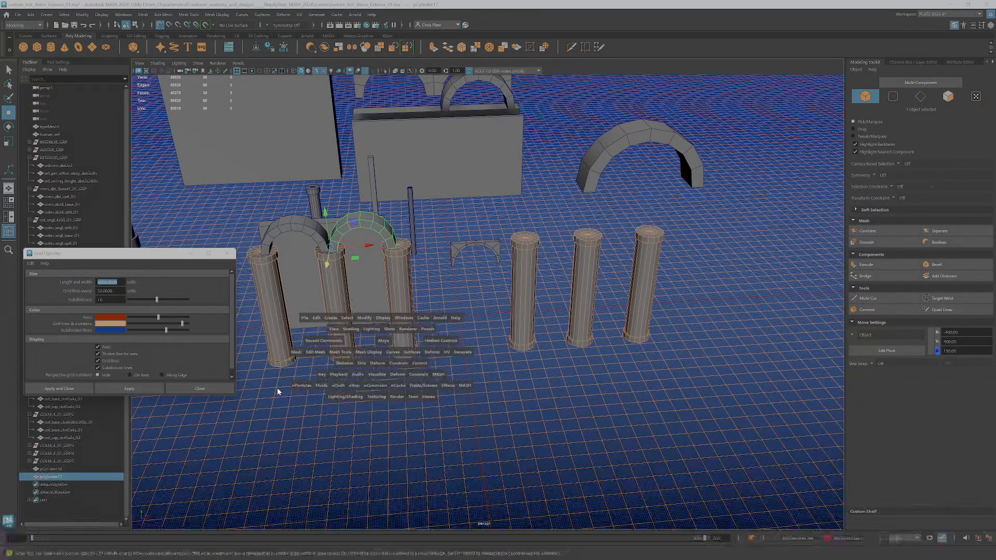
{"action": "scroll", "coordinate": [366, 366], "scroll_direction": "down", "scroll_amount": 2}
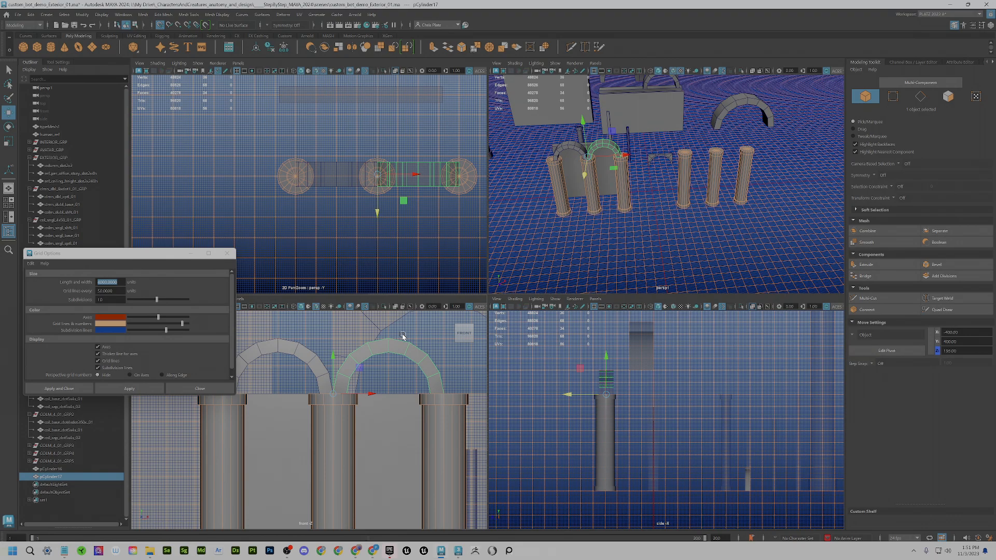
{"action": "left_click", "coordinate": [384, 307]}
{"action": "scroll", "coordinate": [381, 368], "scroll_direction": "down", "scroll_amount": 3}
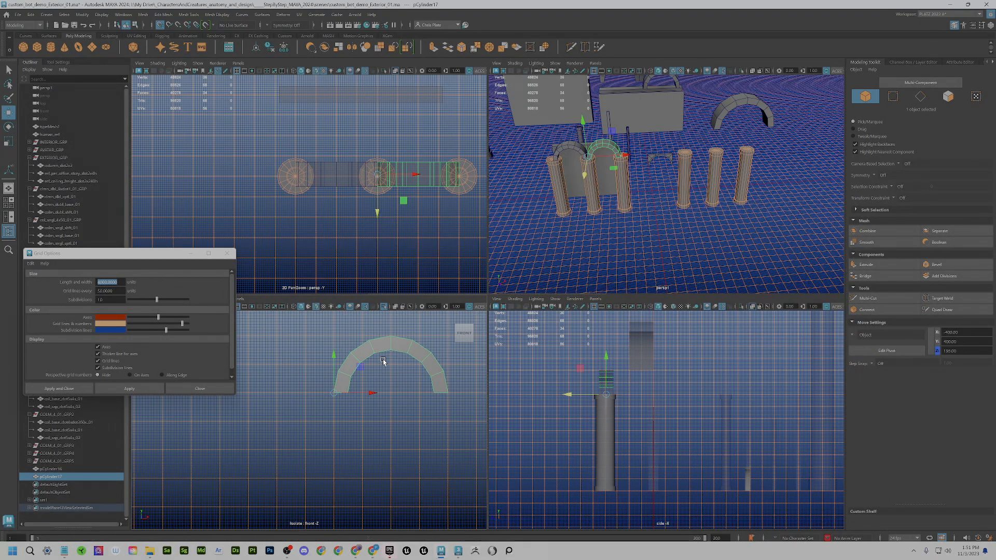
- Snap the arch's vertices to straighten both legs, square the shoulders and flatten the top
{"action": "middle_click_drag", "start_coordinate": [390, 366], "coordinate": [367, 402], "text": "alt"}
{"action": "scroll", "coordinate": [356, 417], "scroll_direction": "up", "scroll_amount": 5}
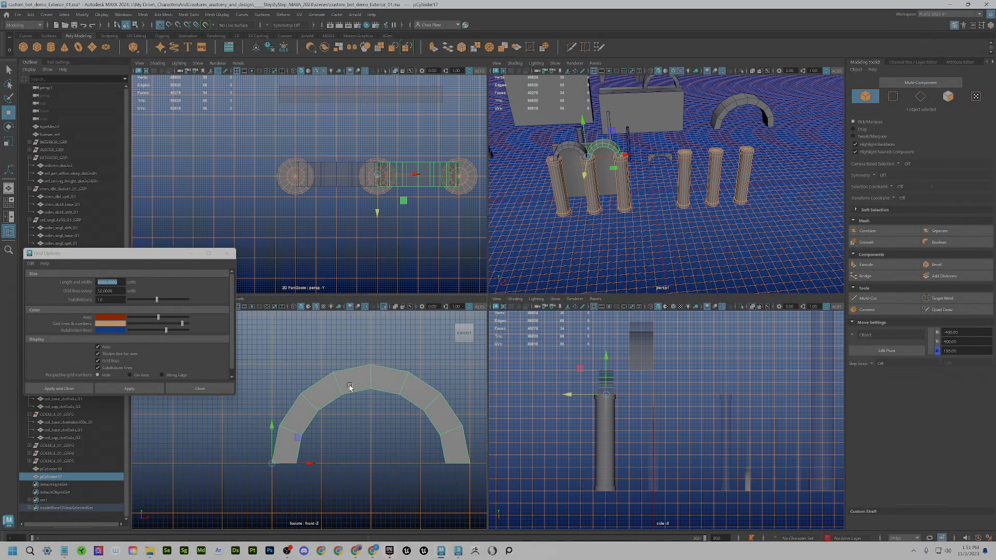
{"action": "right_click_drag", "start_coordinate": [349, 387], "coordinate": [322, 339]}
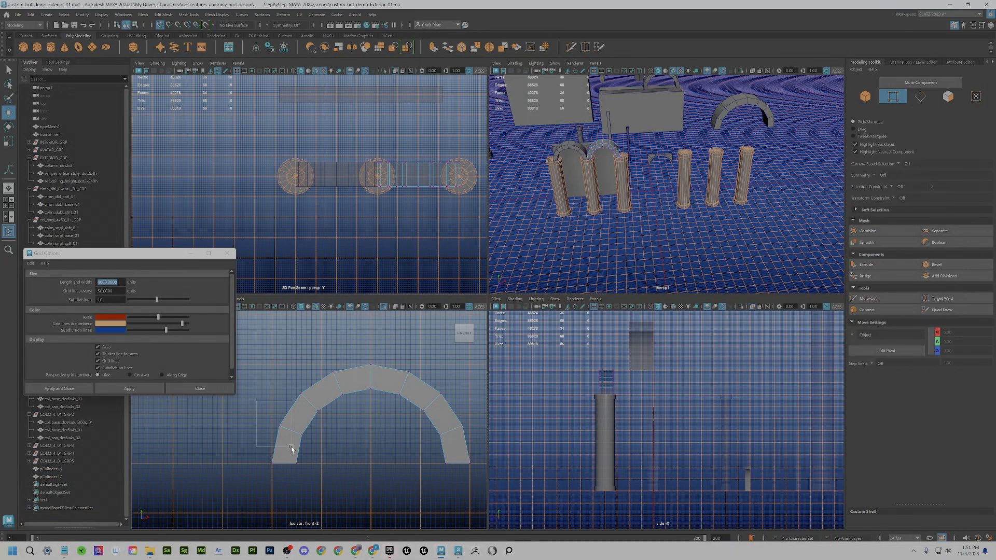
{"action": "left_click_drag", "start_coordinate": [292, 447], "coordinate": [271, 429]}
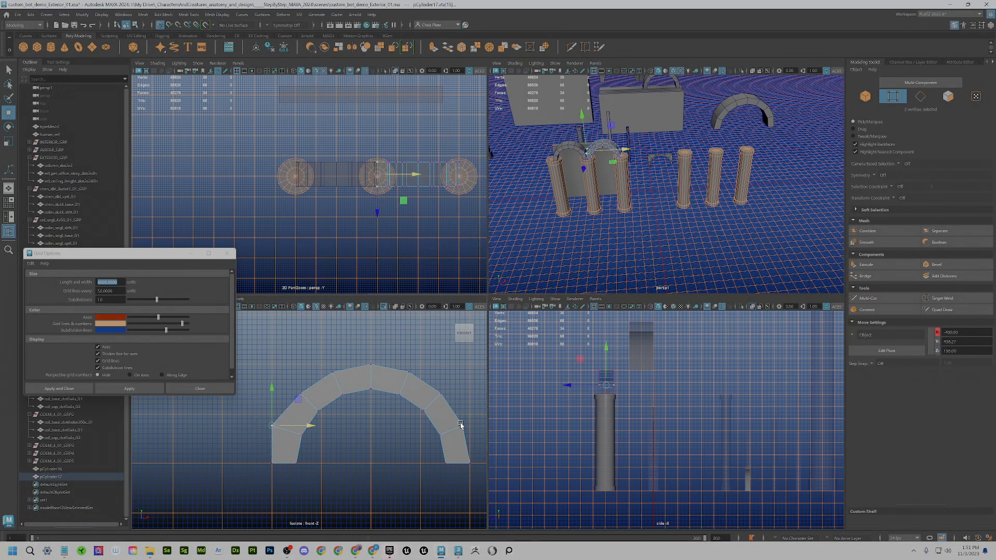
{"action": "left_click_drag", "start_coordinate": [471, 437], "coordinate": [470, 428]}
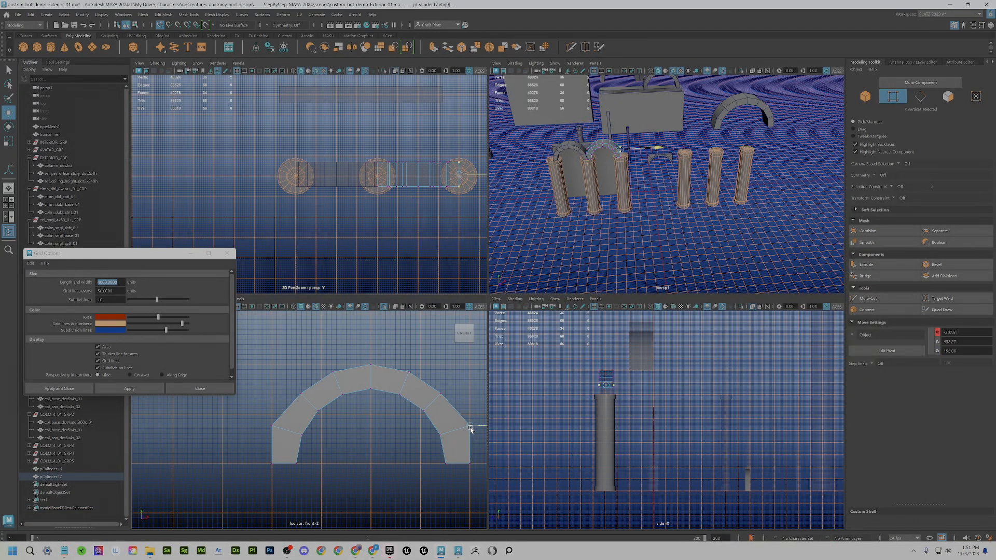
{"action": "left_click_drag", "start_coordinate": [433, 390], "coordinate": [470, 365]}
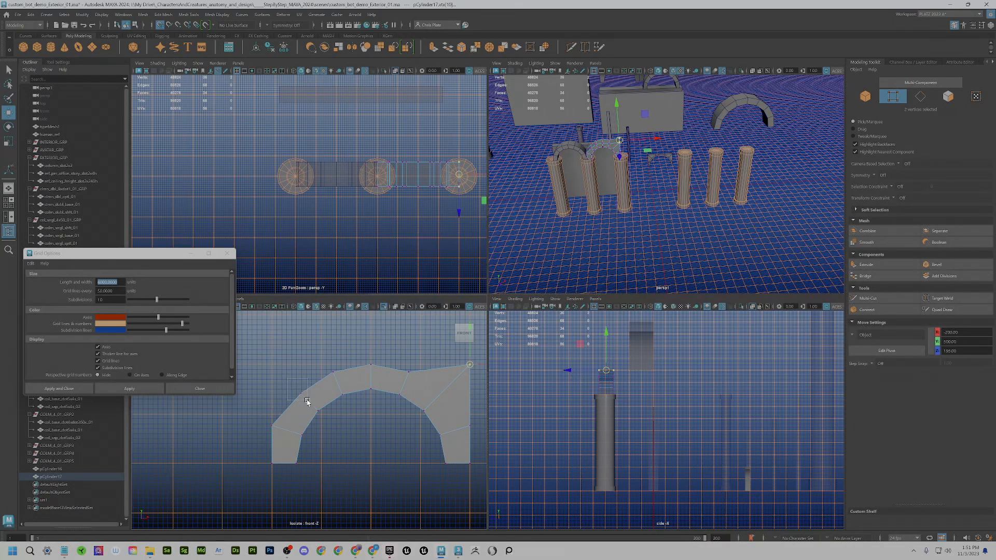
{"action": "left_click_drag", "start_coordinate": [307, 402], "coordinate": [272, 365]}
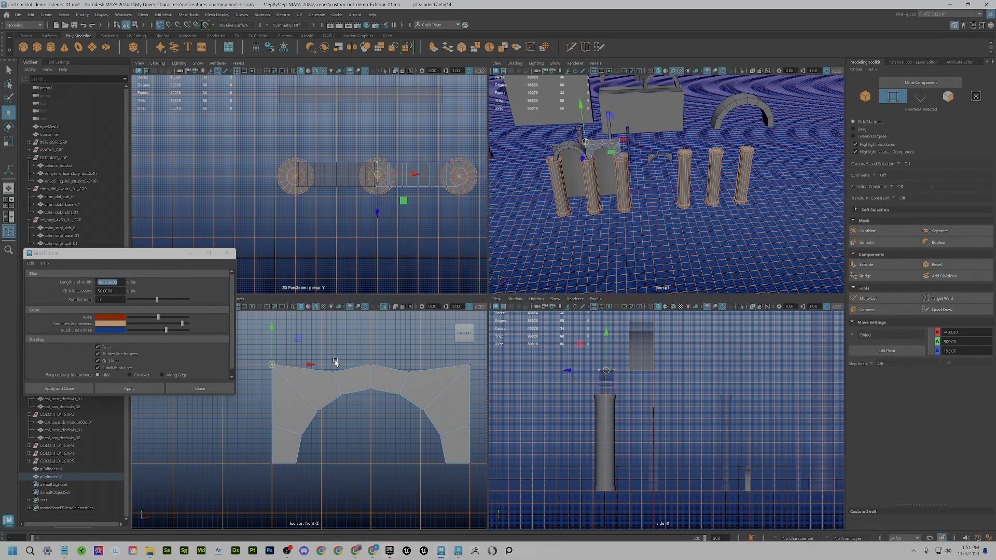
{"action": "left_click_drag", "start_coordinate": [323, 387], "coordinate": [322, 366]}
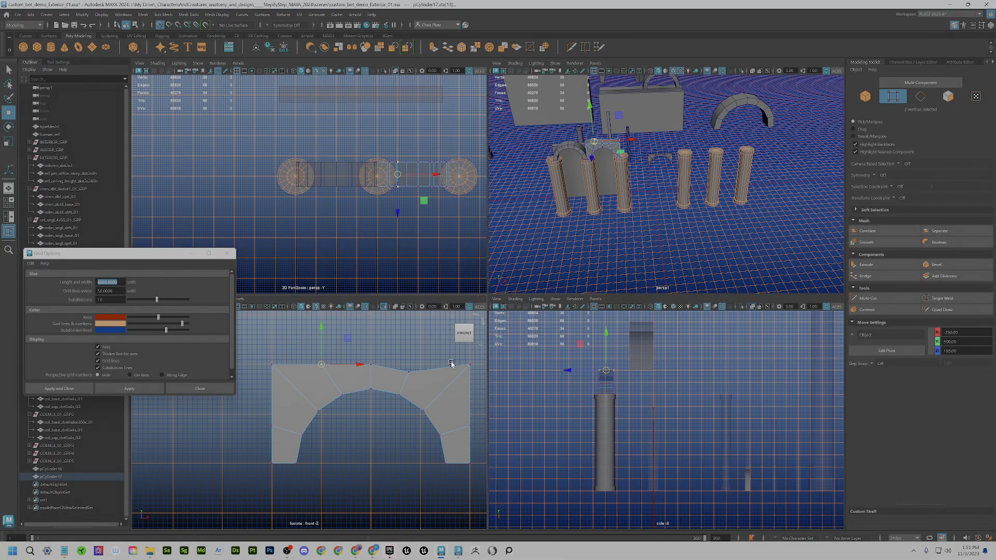
{"action": "left_click_drag", "start_coordinate": [399, 366], "coordinate": [420, 366]}
- Shift-drag a copy of the spandrel block onto the fourth column
{"action": "scroll", "coordinate": [633, 194], "scroll_direction": "down", "scroll_amount": 5}
{"action": "scroll", "coordinate": [629, 192], "scroll_direction": "up", "scroll_amount": 7}
{"action": "key", "text": "space"}
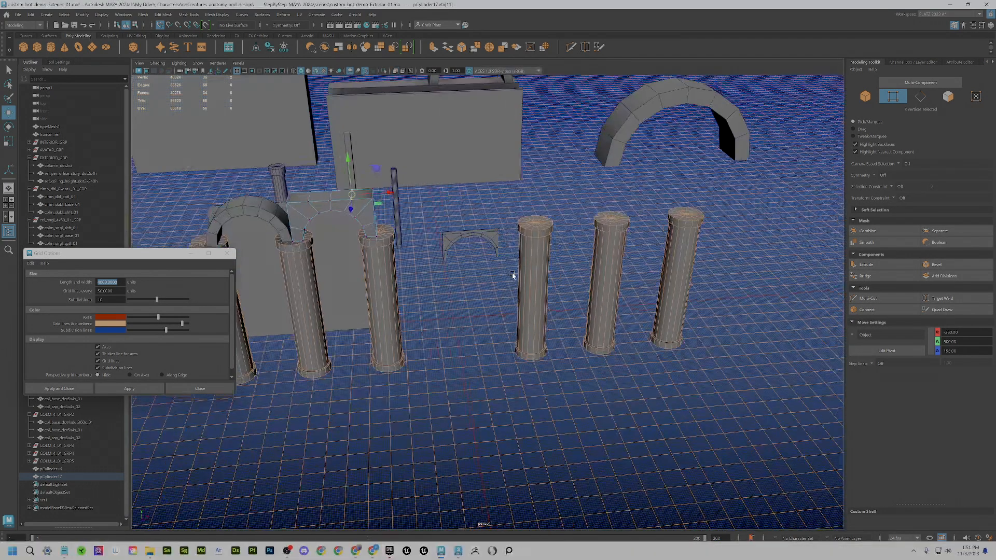
{"action": "left_click_drag", "start_coordinate": [513, 276], "coordinate": [367, 160], "text": "alt"}
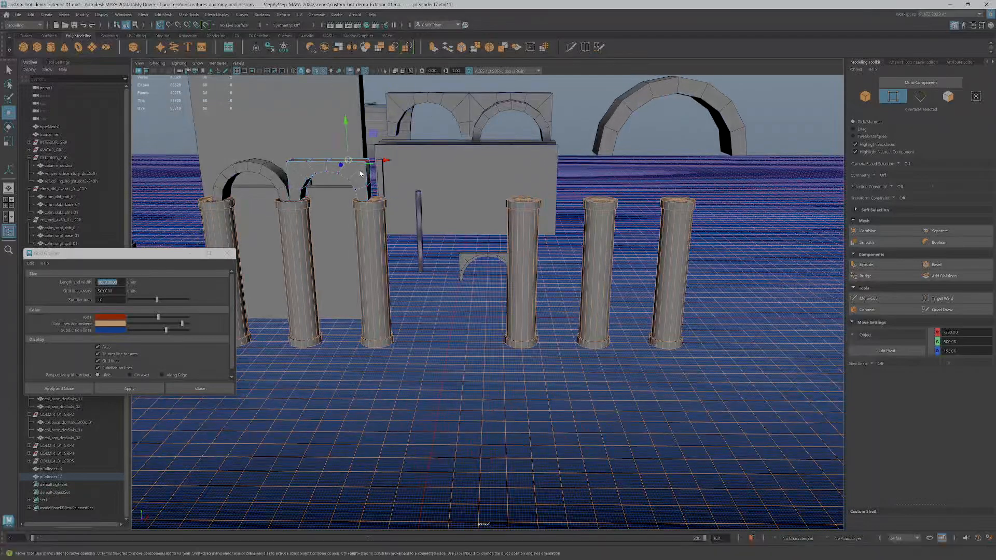
{"action": "right_click_drag", "start_coordinate": [358, 171], "coordinate": [385, 158]}
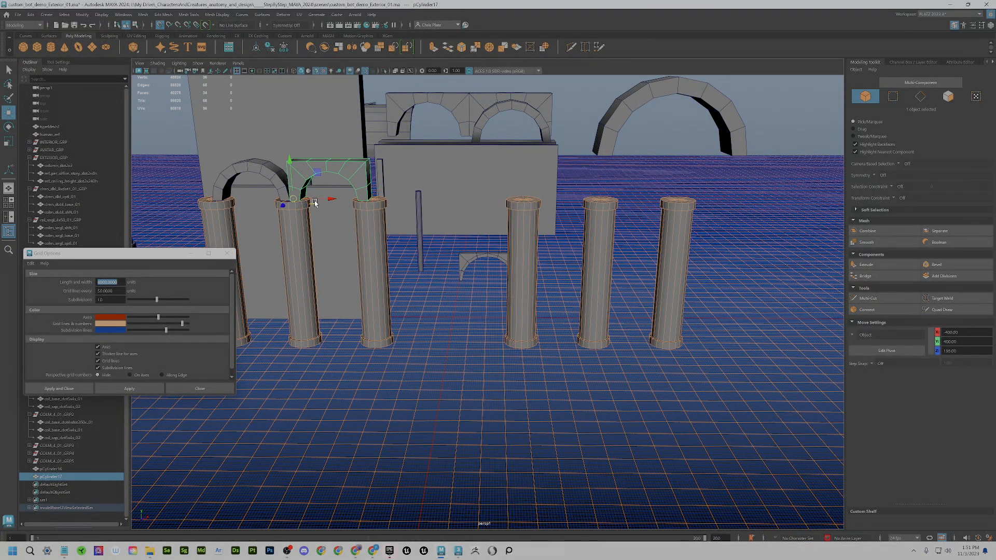
{"action": "left_click_drag", "start_coordinate": [317, 200], "coordinate": [528, 211], "text": "shift"}
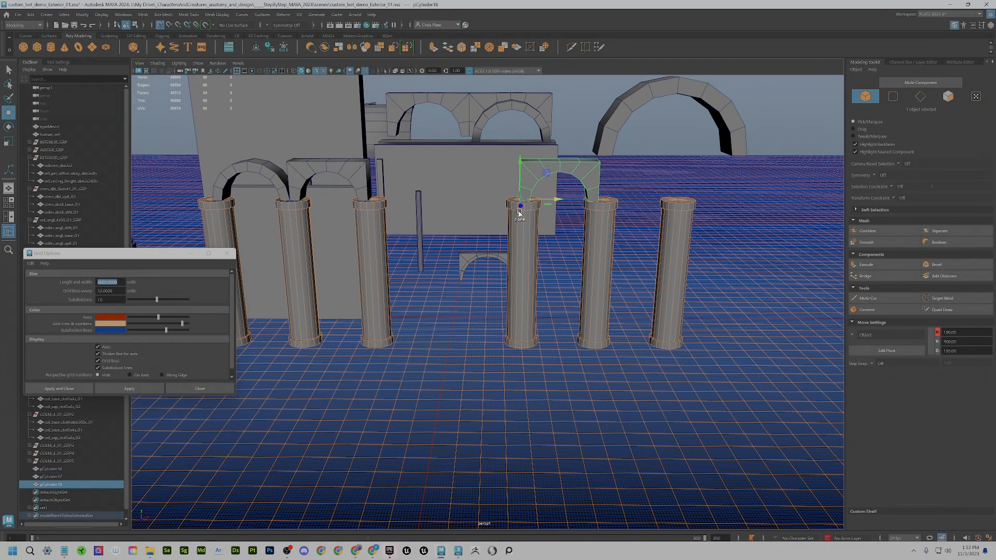
- Turn off Isolate Select and nudge the copied block right into alignment
{"action": "key", "text": "space"}
{"action": "scroll", "coordinate": [419, 369], "scroll_direction": "down", "scroll_amount": 4}
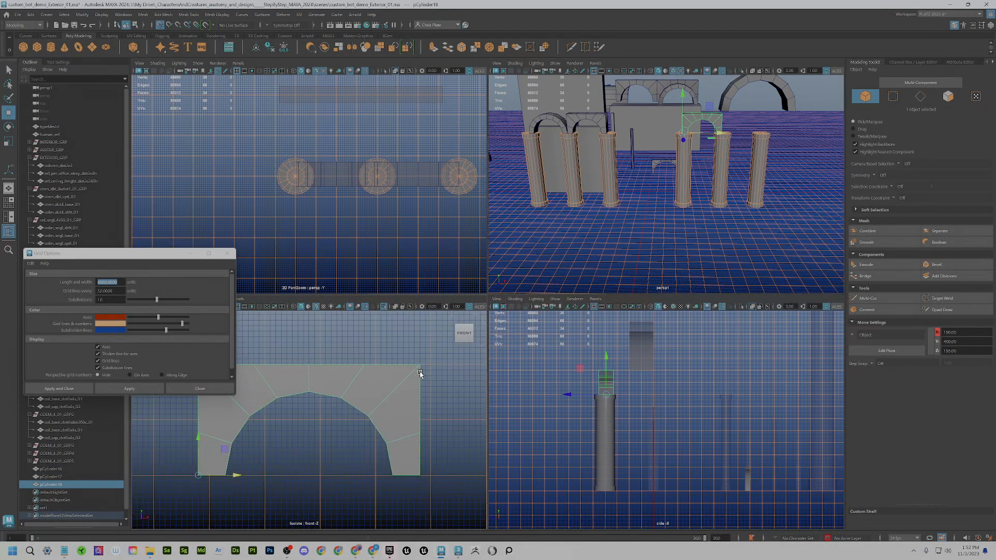
{"action": "left_click", "coordinate": [386, 307]}
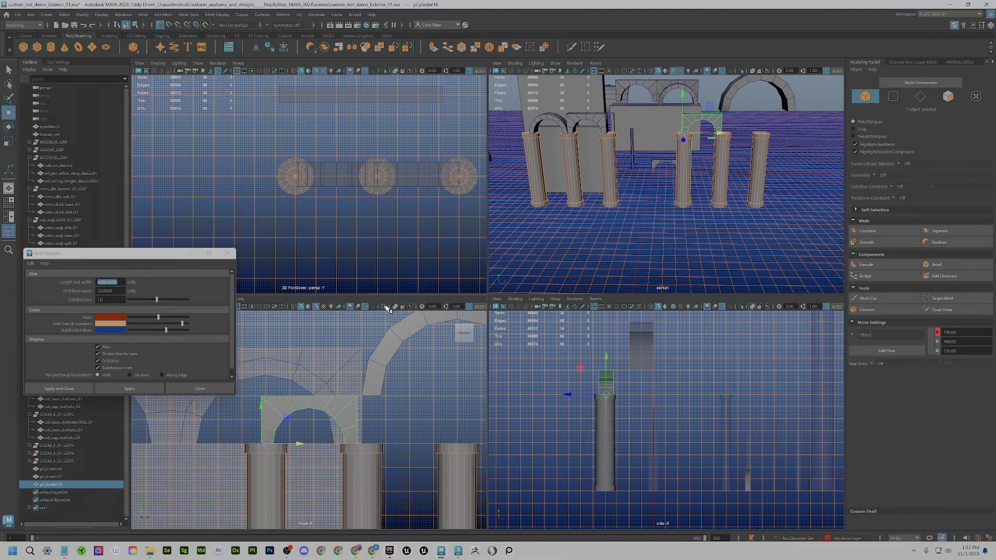
{"action": "left_click_drag", "start_coordinate": [261, 444], "coordinate": [362, 449]}
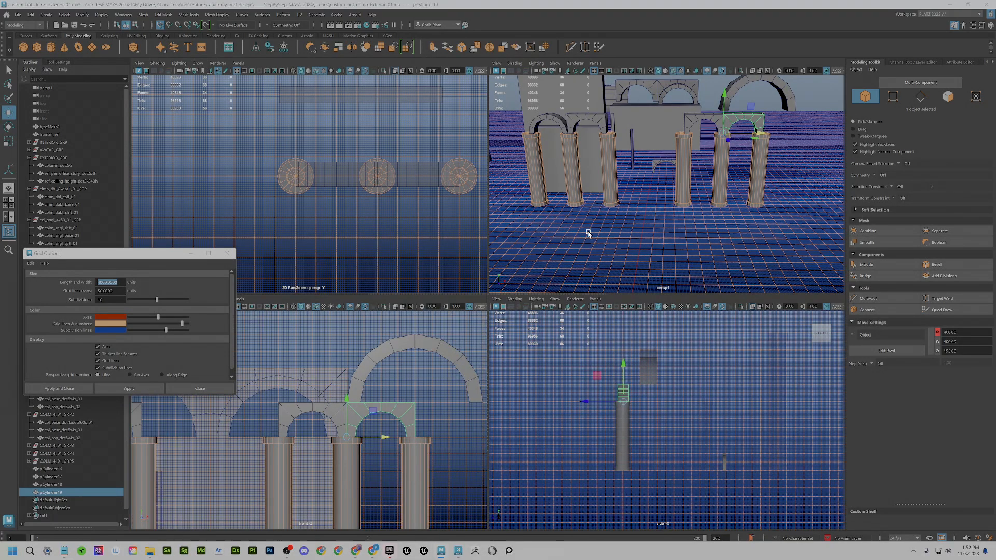
- Maximize the perspective view and tumble around to review both colonnades with their spandrel blocks
{"action": "key", "text": "space"}
{"action": "left_click_drag", "start_coordinate": [582, 284], "coordinate": [573, 336], "text": "alt"}
{"action": "right_click_drag", "start_coordinate": [573, 337], "coordinate": [526, 329], "text": "alt"}
{"action": "left_click_drag", "start_coordinate": [527, 329], "coordinate": [526, 327], "text": "alt"}
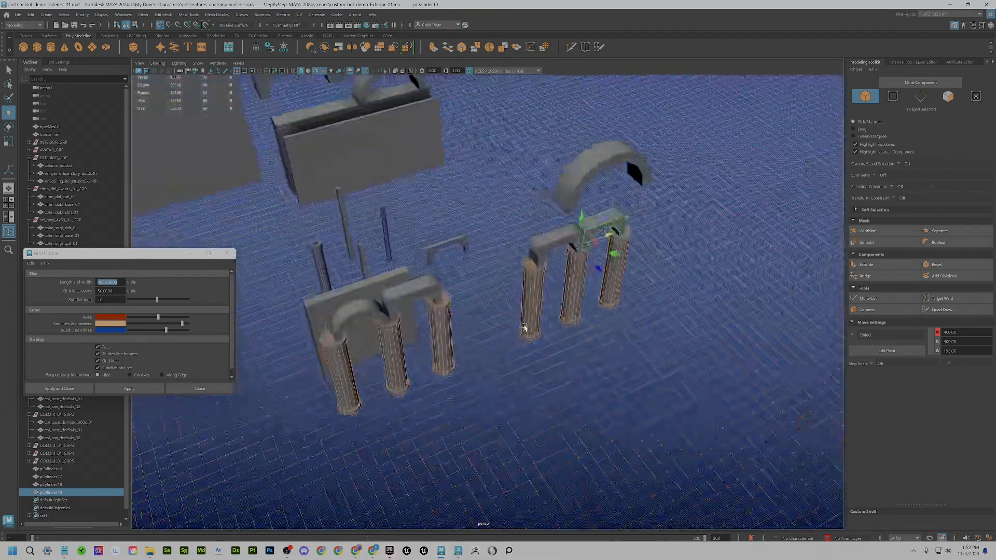
{"action": "middle_click_drag", "start_coordinate": [526, 327], "coordinate": [567, 344], "text": "alt"}
{"action": "left_click_drag", "start_coordinate": [567, 344], "coordinate": [527, 369], "text": "alt"}
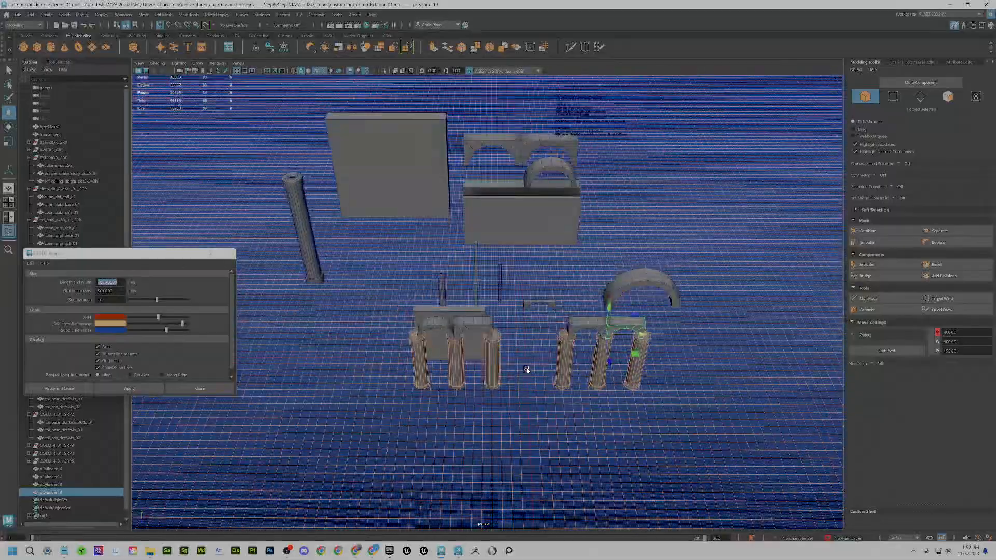
{"action": "middle_click_drag", "start_coordinate": [527, 369], "coordinate": [494, 384], "text": "alt"}
{"action": "right_click_drag", "start_coordinate": [493, 384], "coordinate": [502, 383], "text": "alt"}
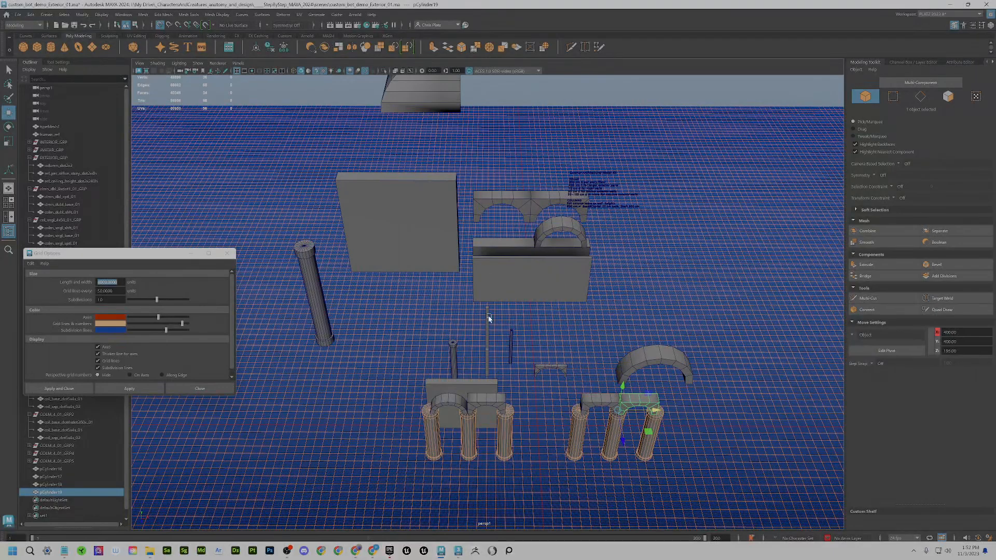
{"action": "left_click_drag", "start_coordinate": [527, 411], "coordinate": [542, 404], "text": "alt"}
{"action": "right_click_drag", "start_coordinate": [543, 404], "coordinate": [542, 392], "text": "alt"}
{"action": "middle_click_drag", "start_coordinate": [543, 392], "coordinate": [496, 375], "text": "alt"}
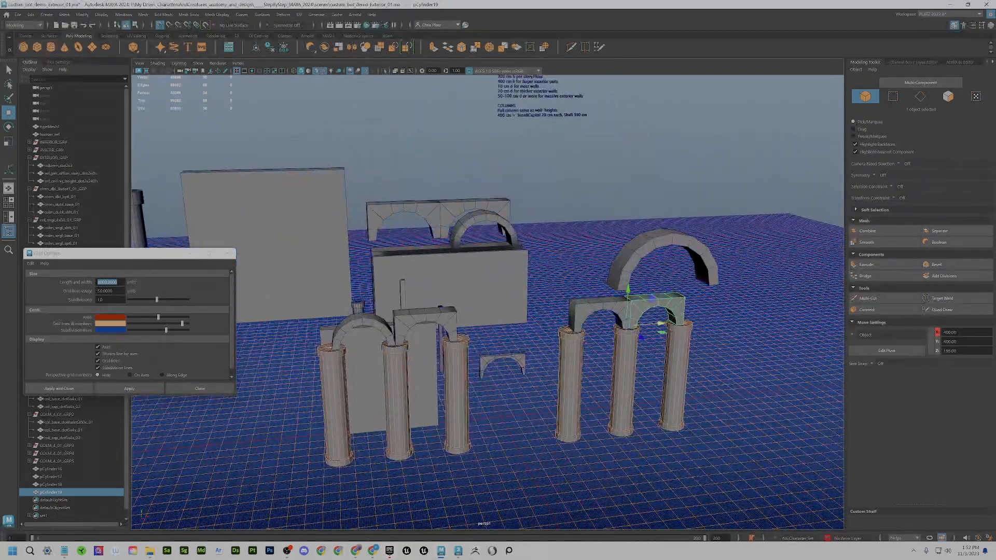